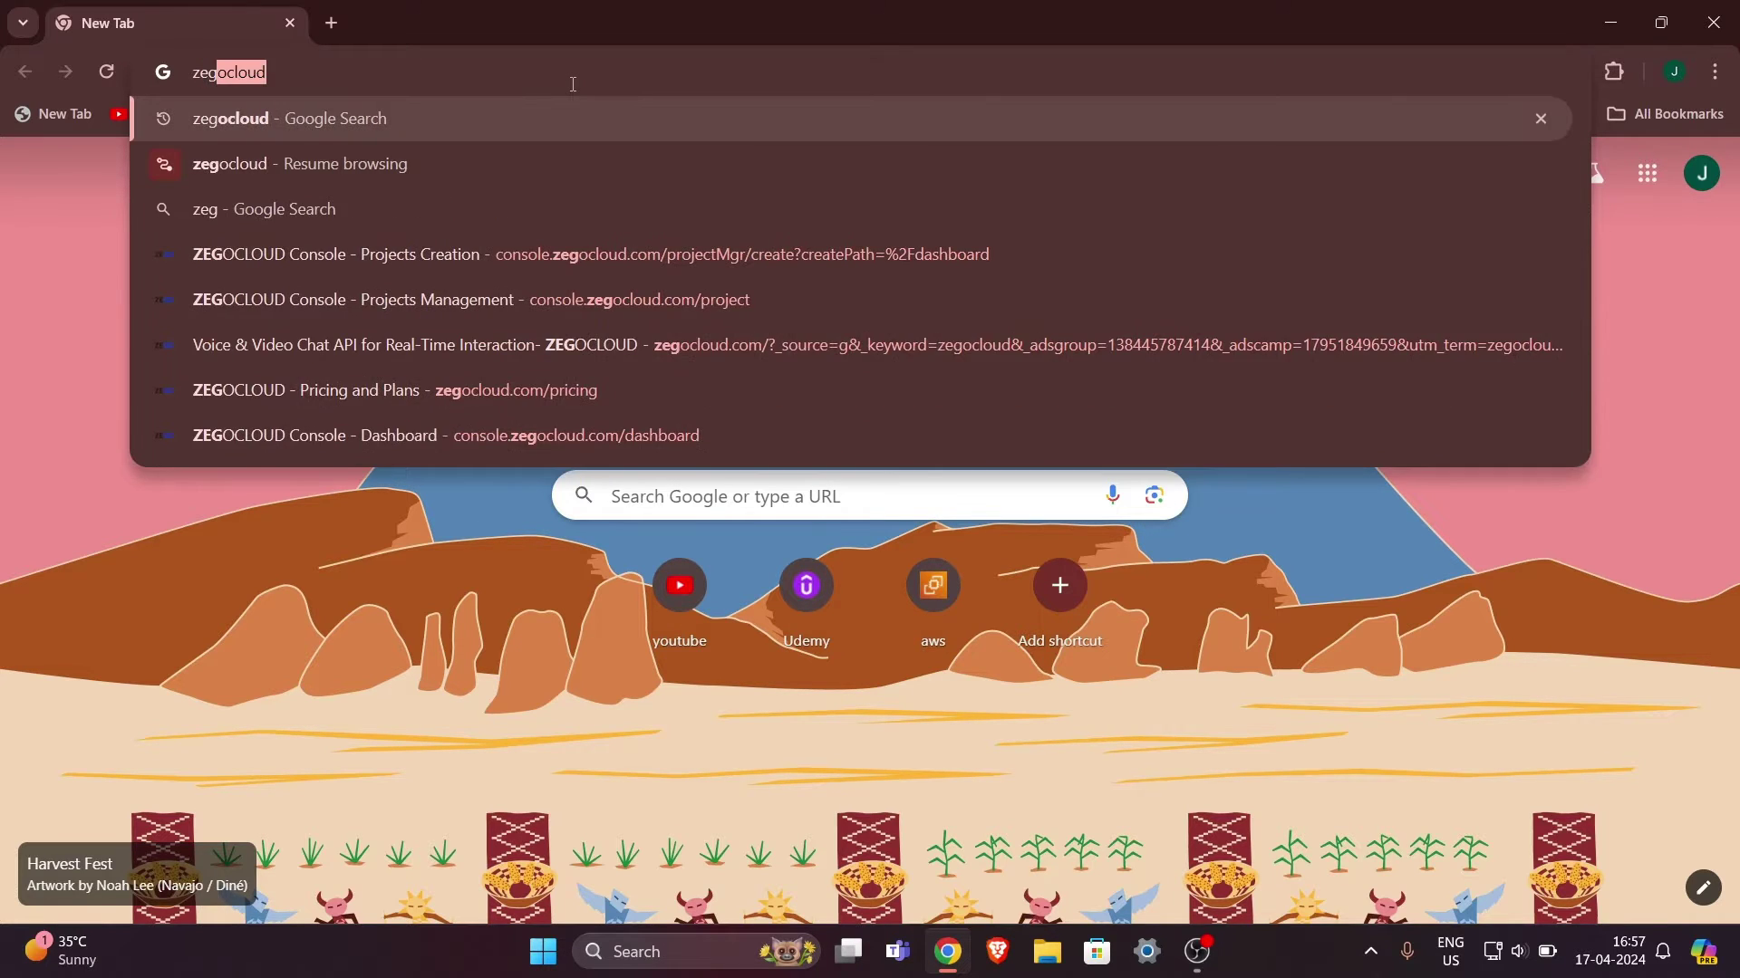
Run a Google search for zegocloud.
{"action": "key", "text": "Return"}
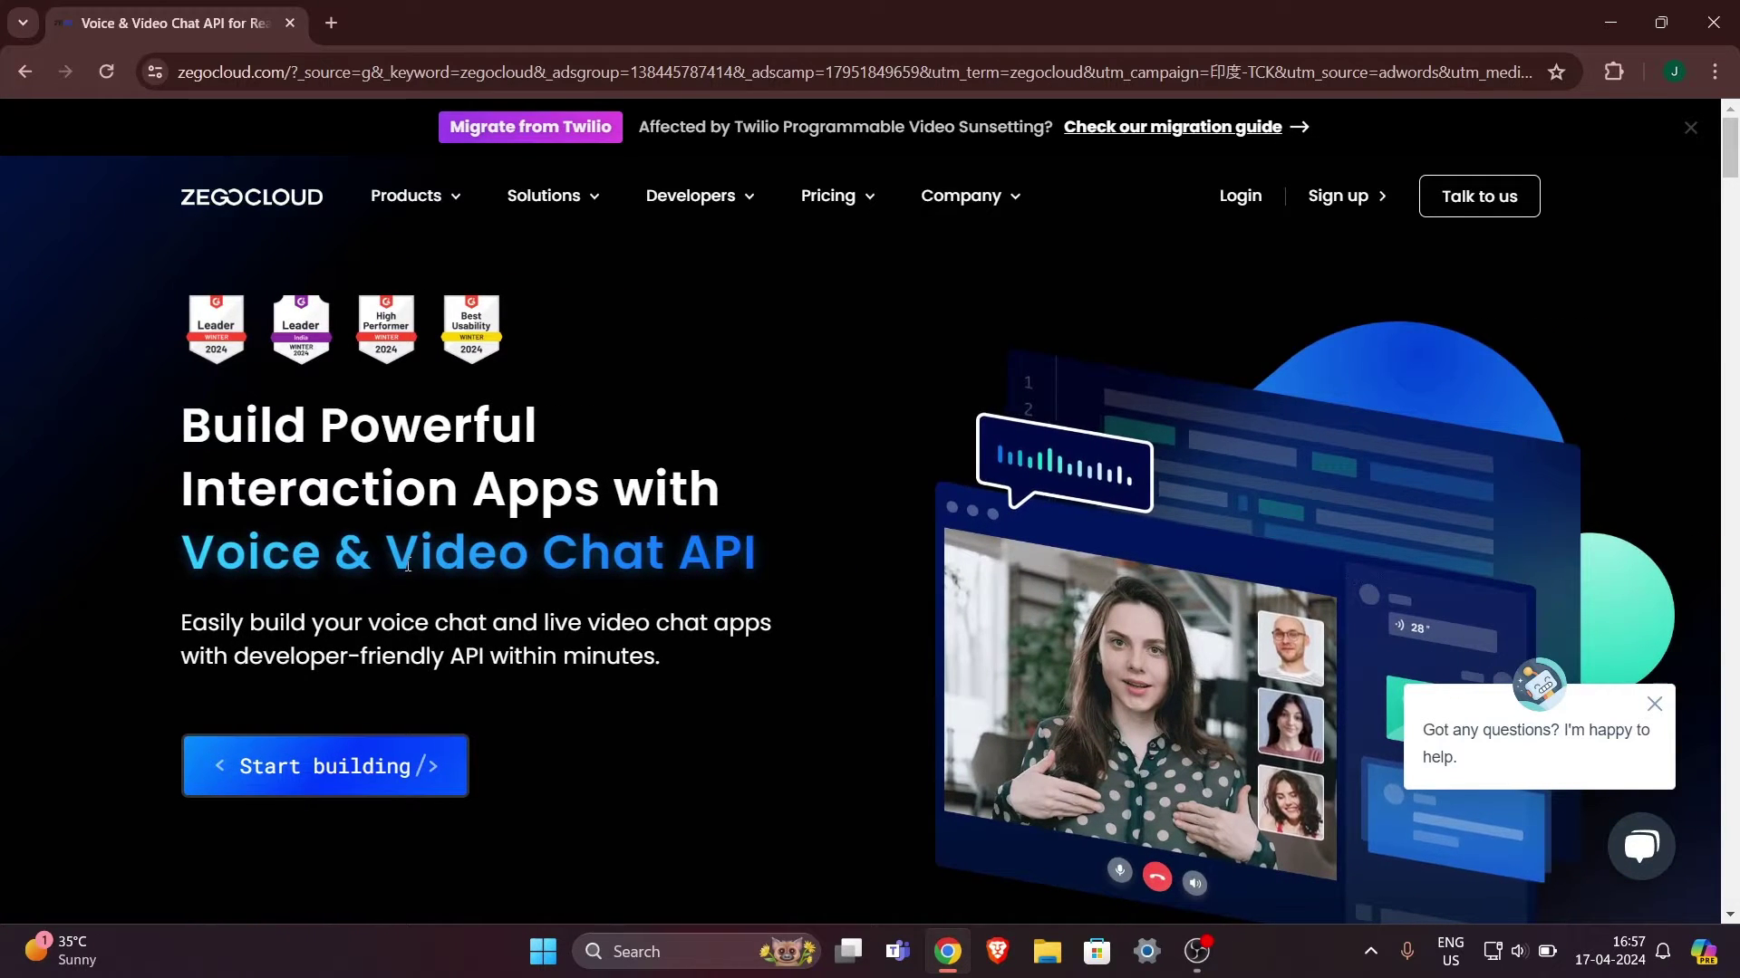
{"action": "scroll", "coordinate": [480, 575], "scroll_direction": "down", "scroll_amount": 2}
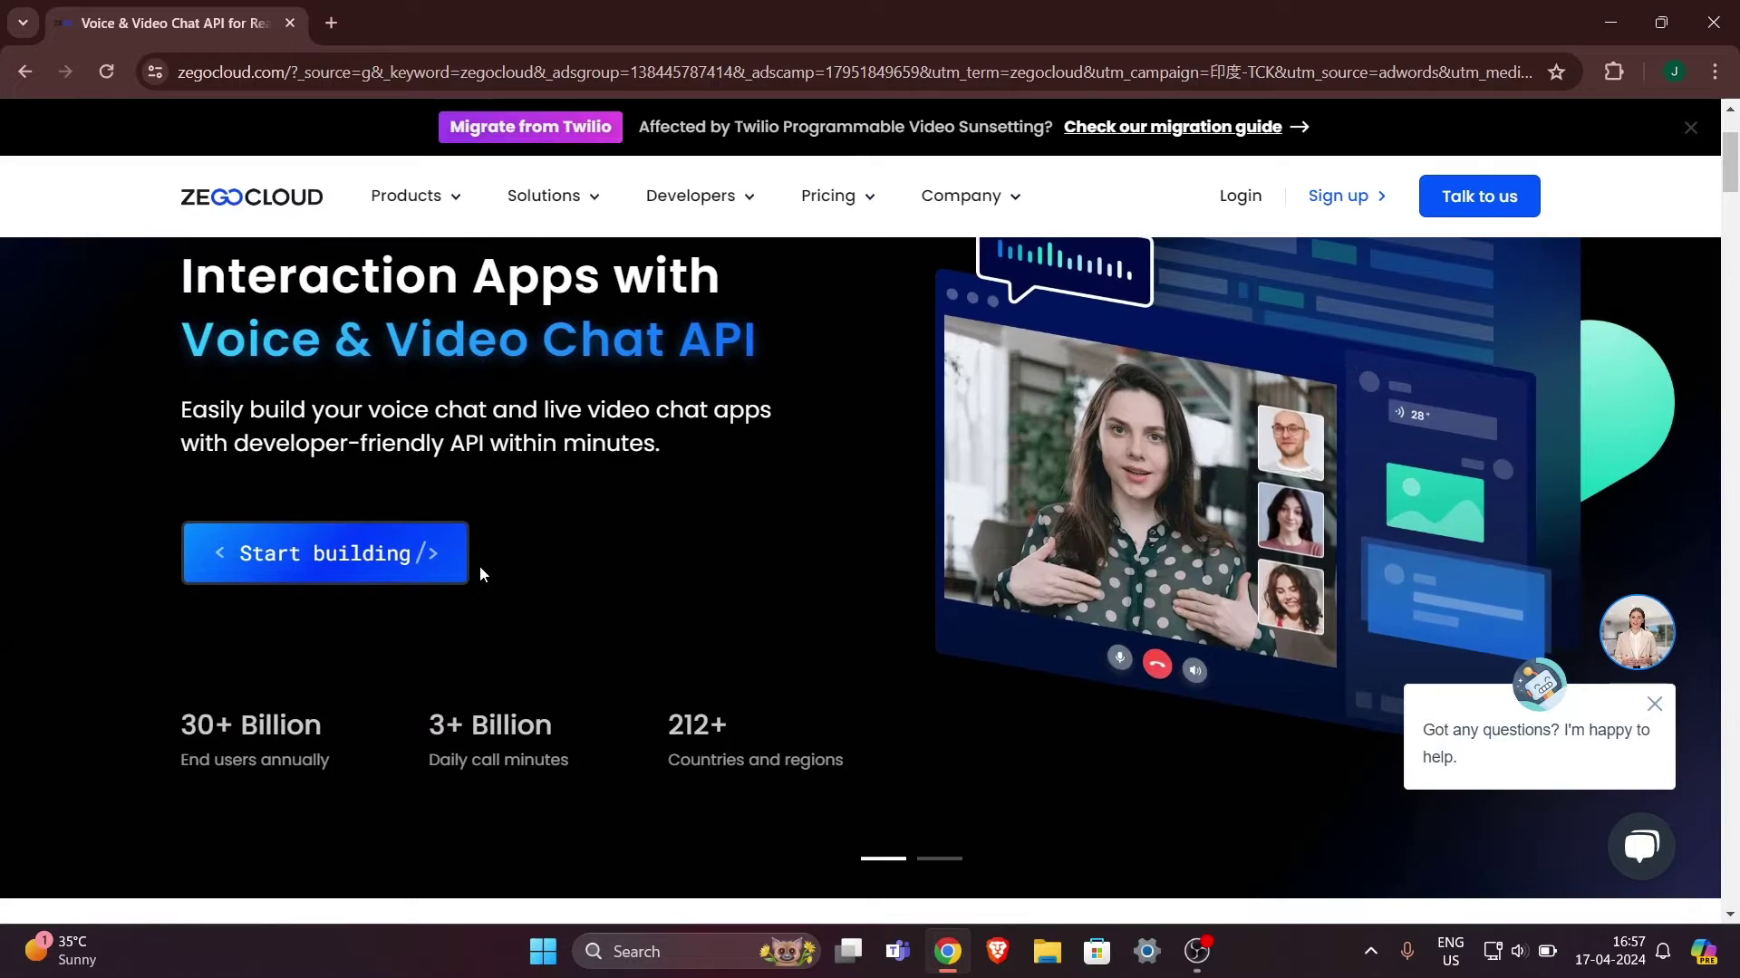
{"action": "scroll", "coordinate": [481, 573], "scroll_direction": "down", "scroll_amount": 2}
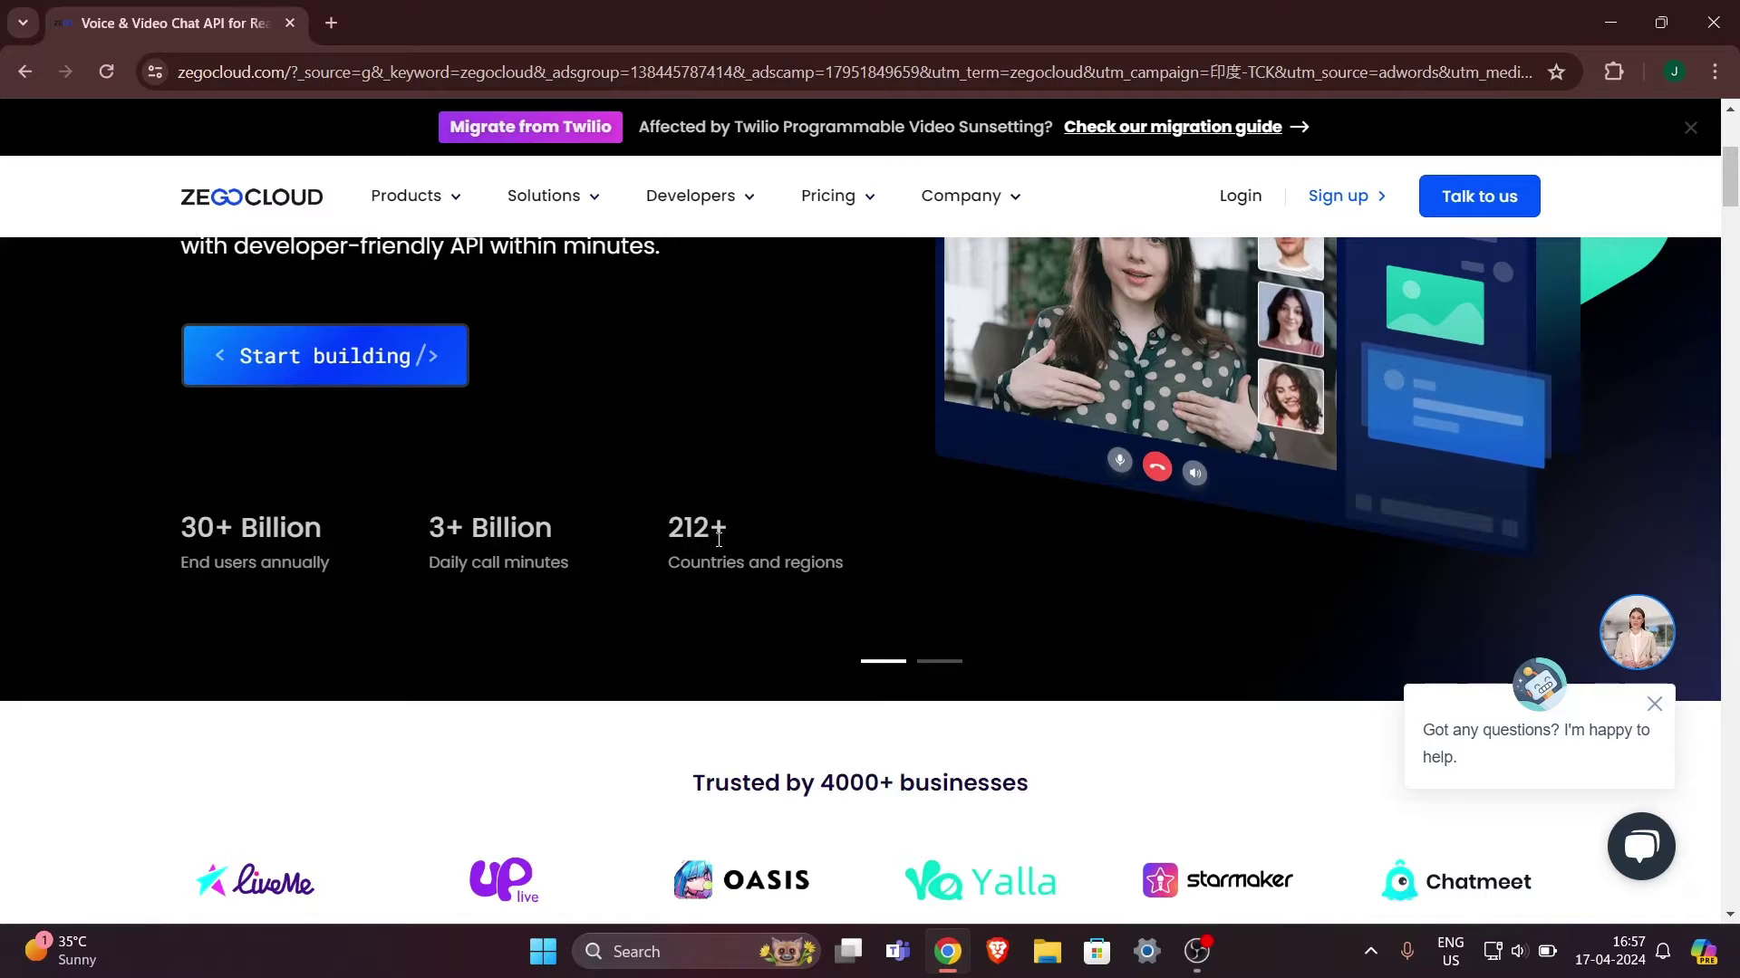
{"action": "scroll", "coordinate": [596, 545], "scroll_direction": "down", "scroll_amount": 15}
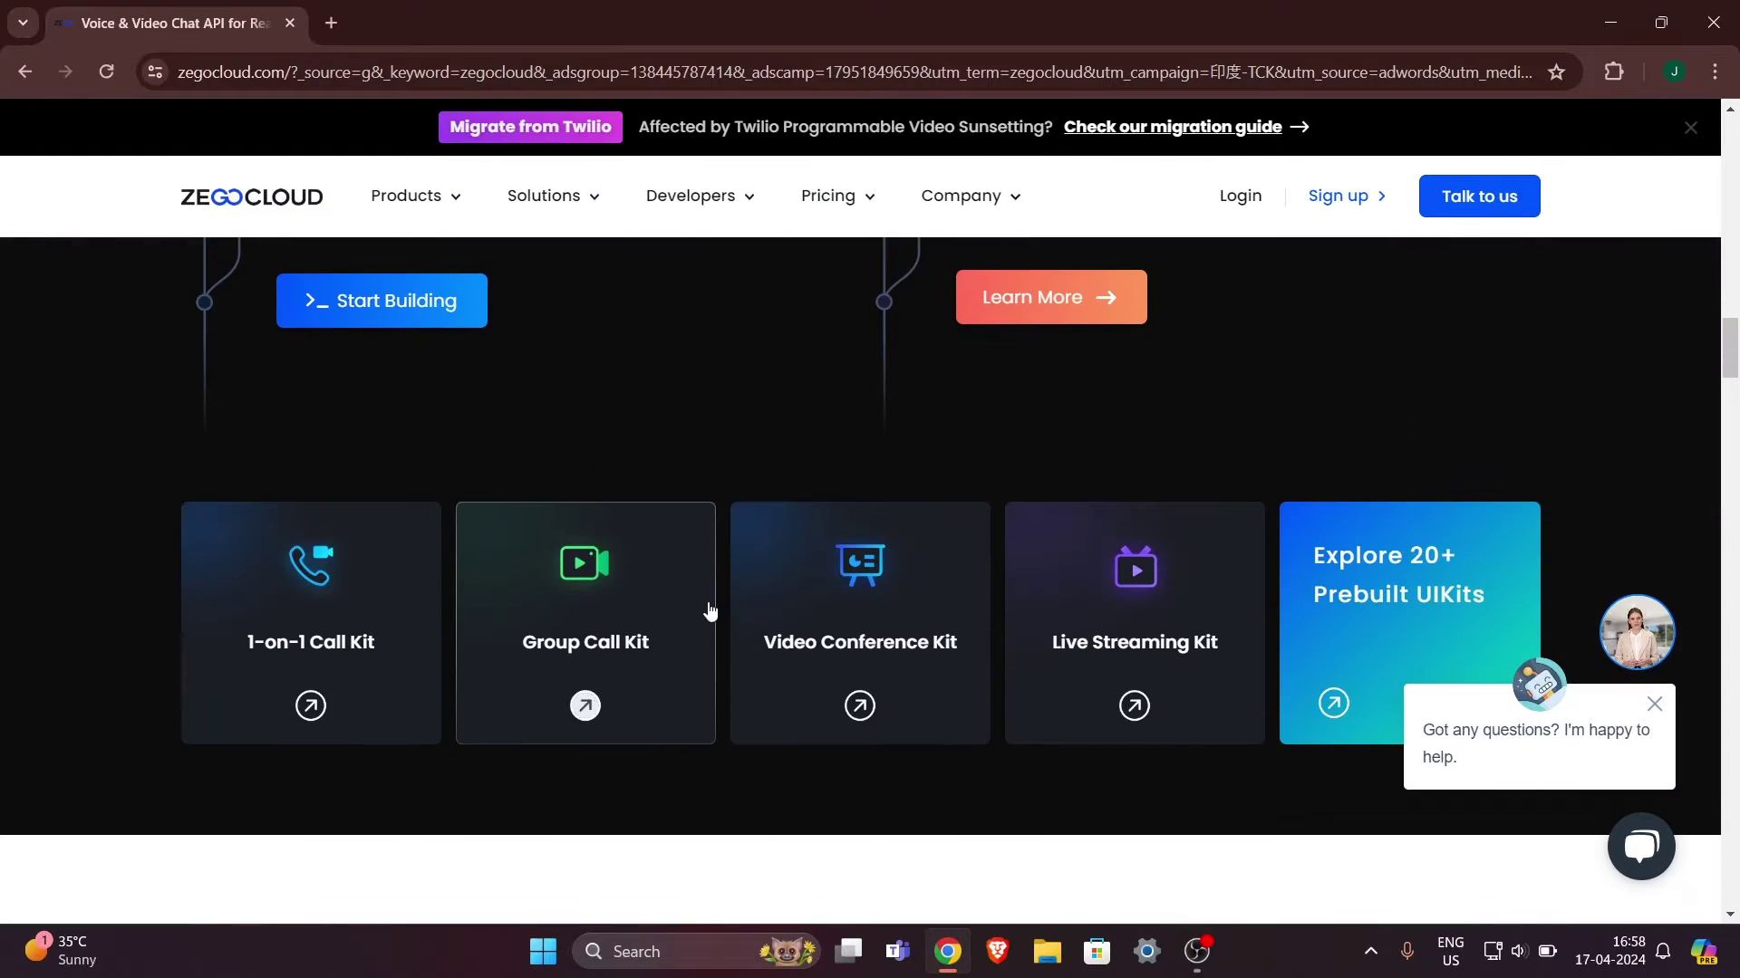
{"action": "scroll", "coordinate": [710, 612], "scroll_direction": "down", "scroll_amount": 5}
{"action": "scroll", "coordinate": [733, 625], "scroll_direction": "down", "scroll_amount": 1}
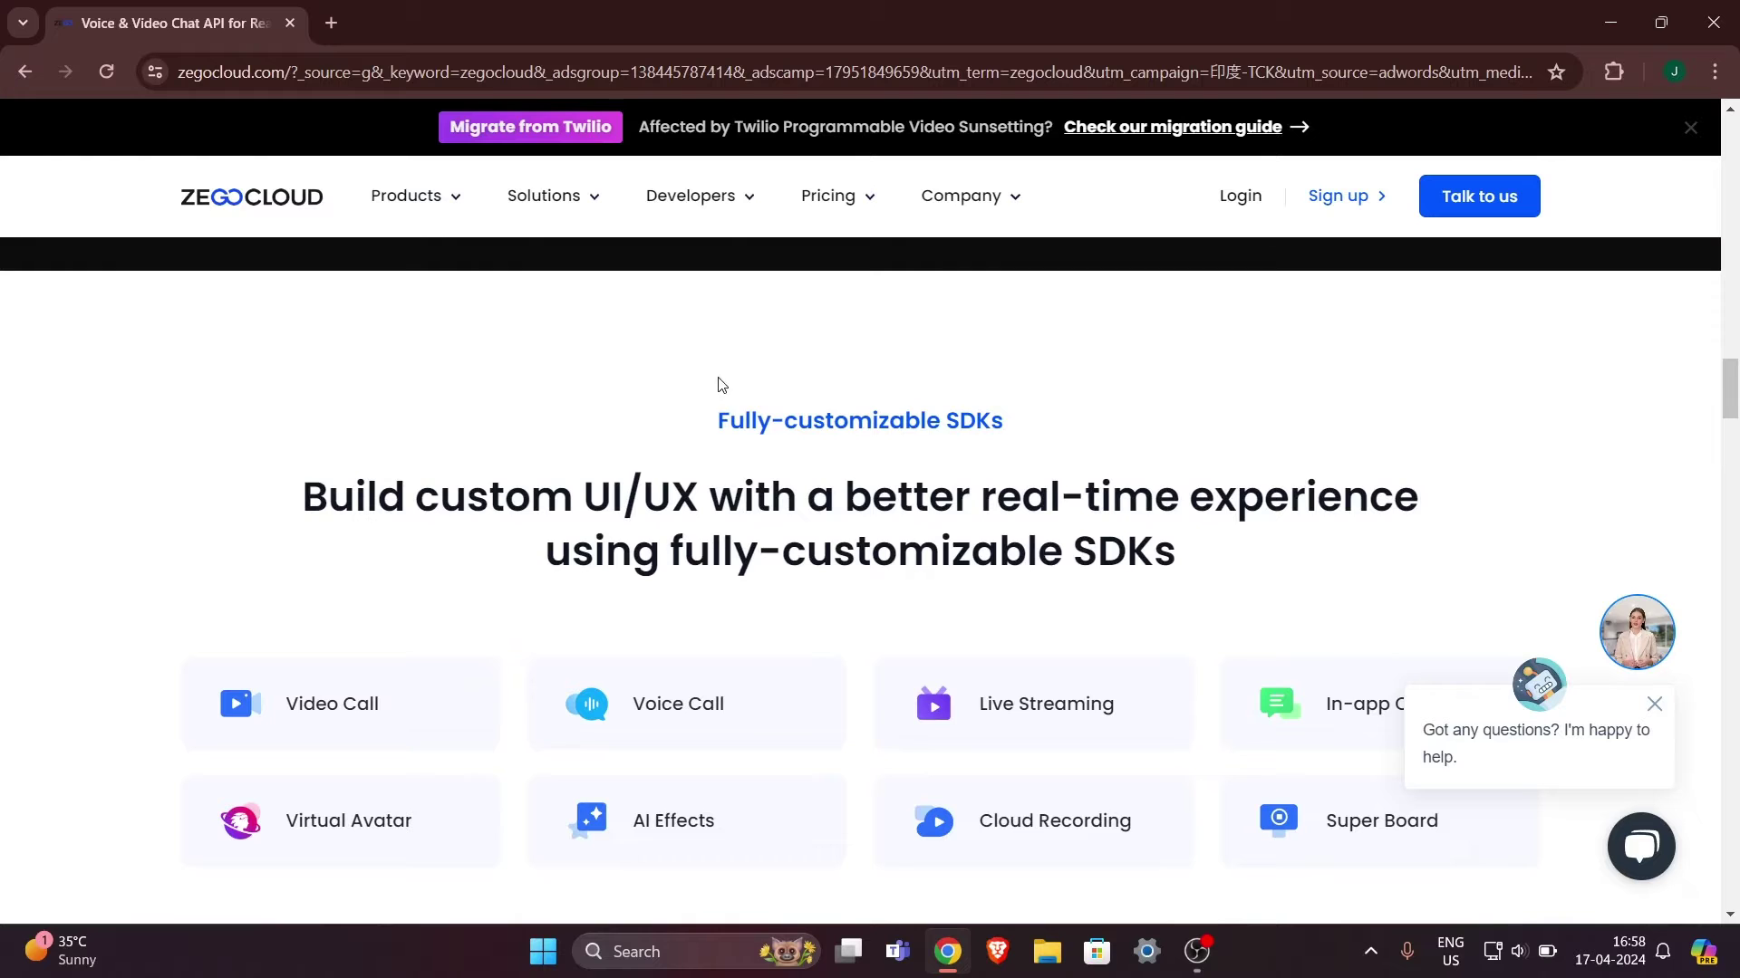
{"action": "left_click_drag", "start_coordinate": [714, 417], "coordinate": [1003, 419]}
{"action": "left_click", "coordinate": [1003, 420]}
{"action": "scroll", "coordinate": [1003, 426], "scroll_direction": "up", "scroll_amount": 20}
{"action": "scroll", "coordinate": [1003, 426], "scroll_direction": "up", "scroll_amount": 6}
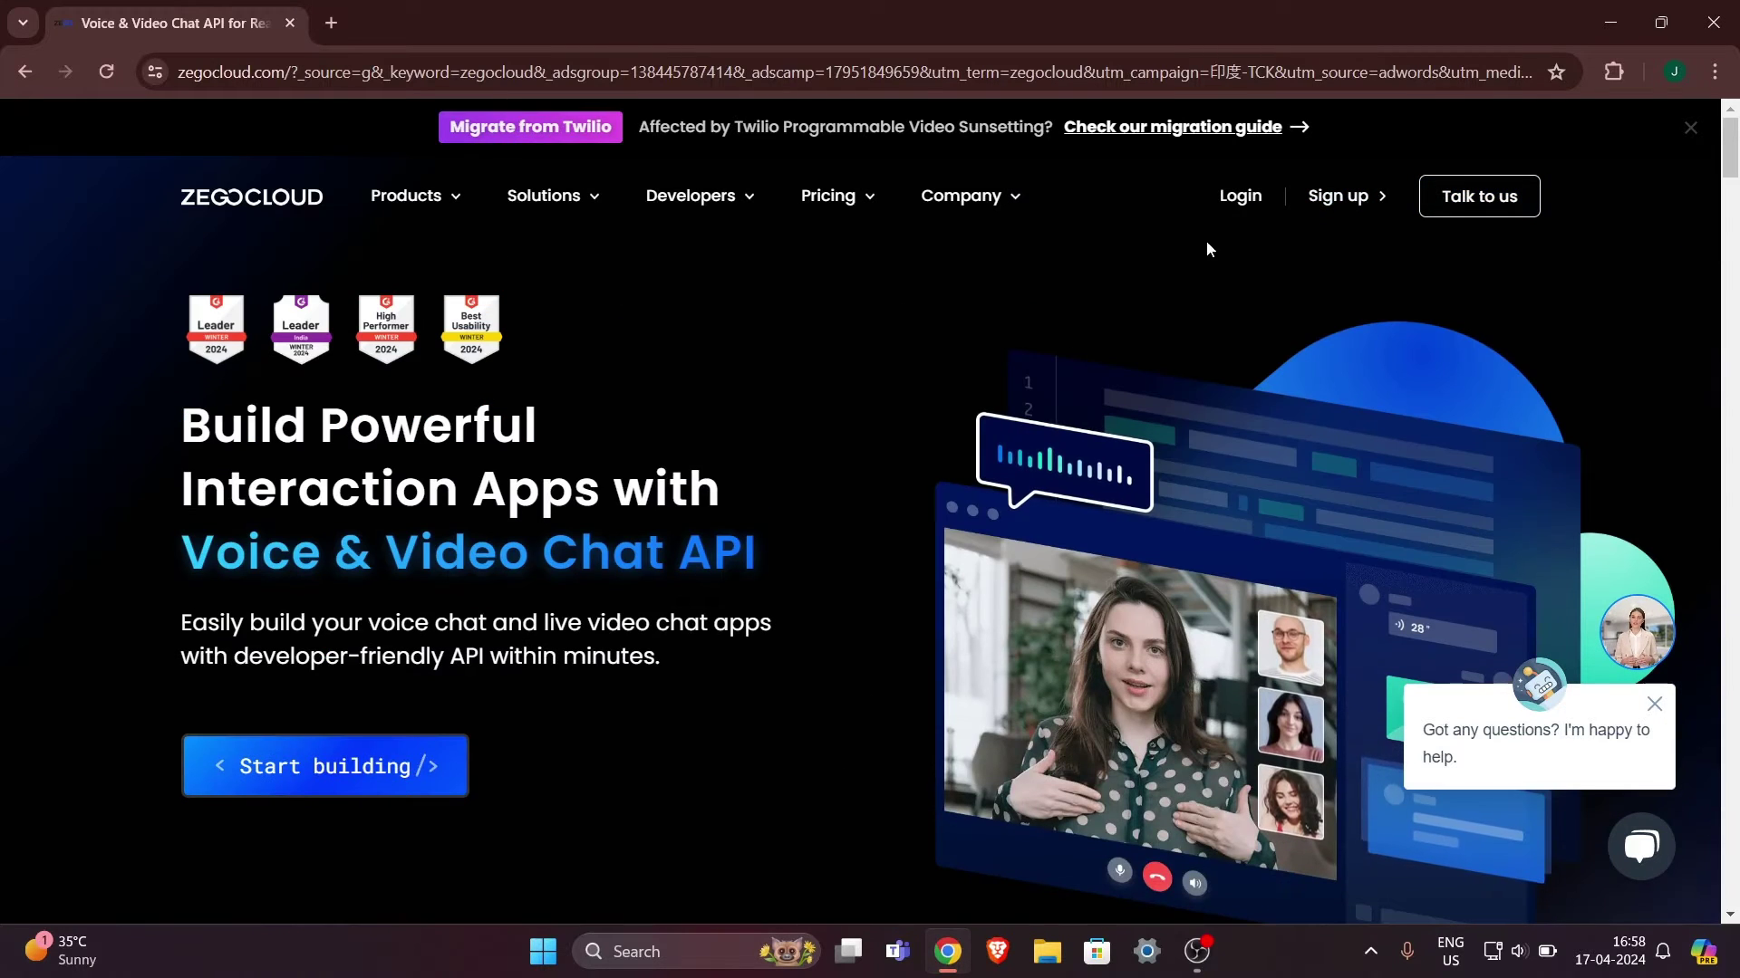
Go from the Sign up page to Log in to reach the dashboard listing existing projects.
{"action": "left_click", "coordinate": [1342, 212]}
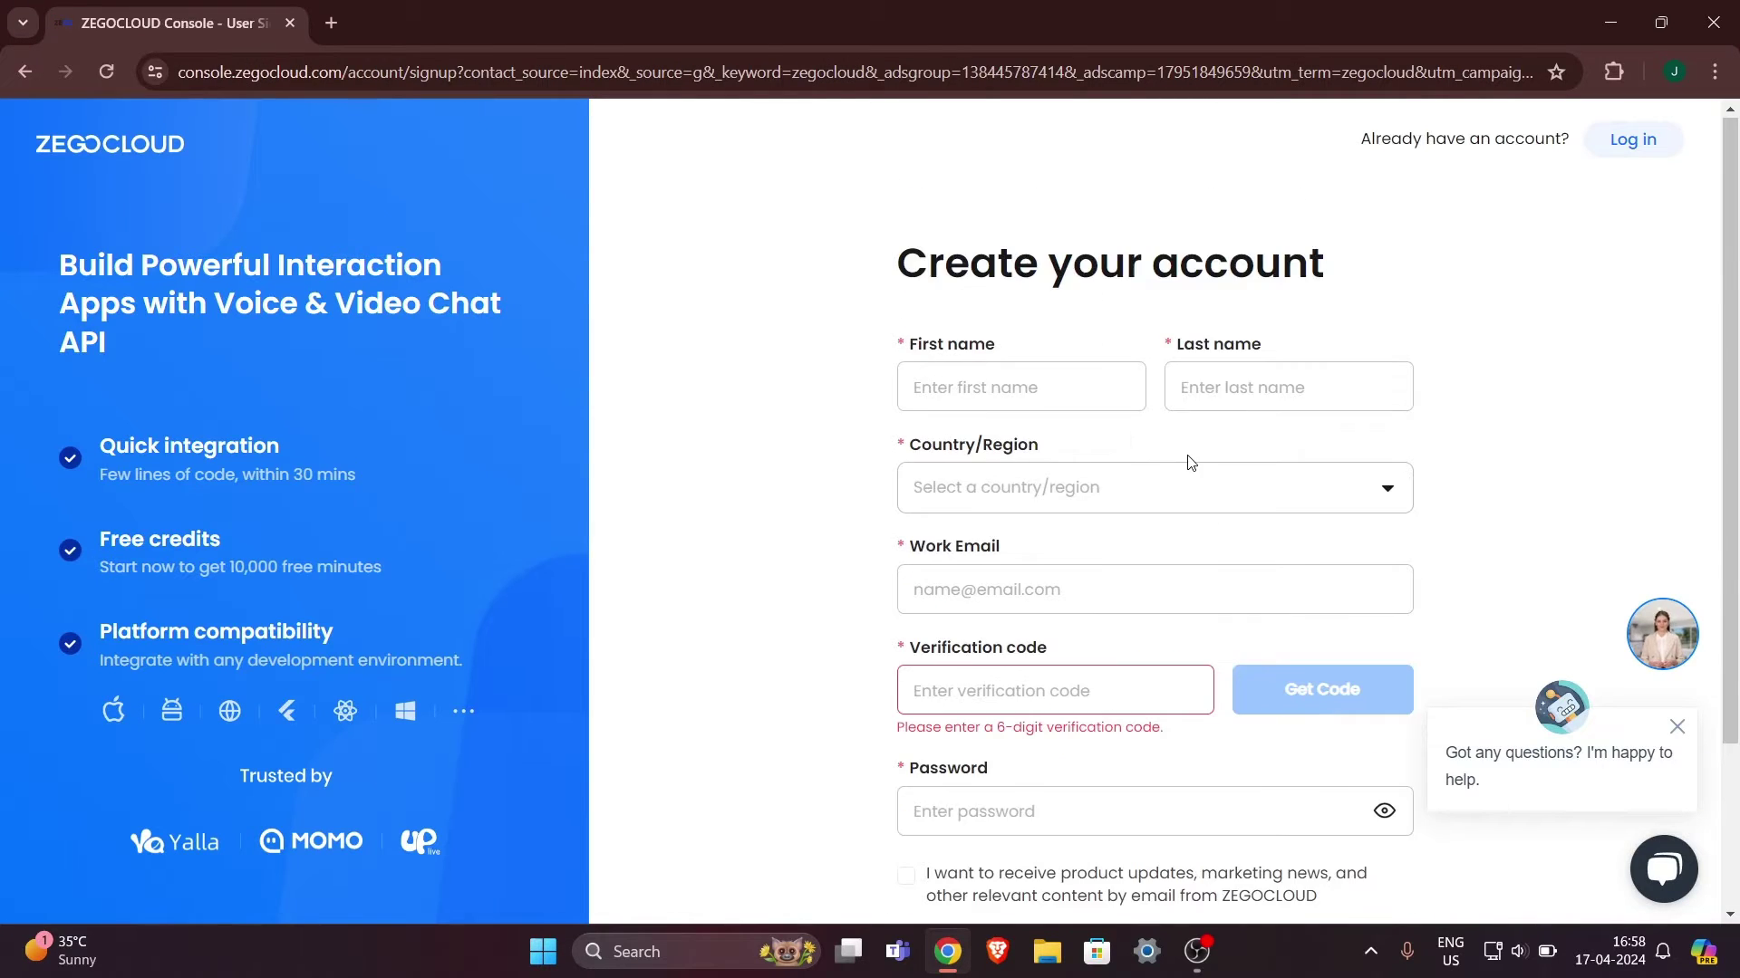
{"action": "scroll", "coordinate": [1190, 463], "scroll_direction": "down", "scroll_amount": 2}
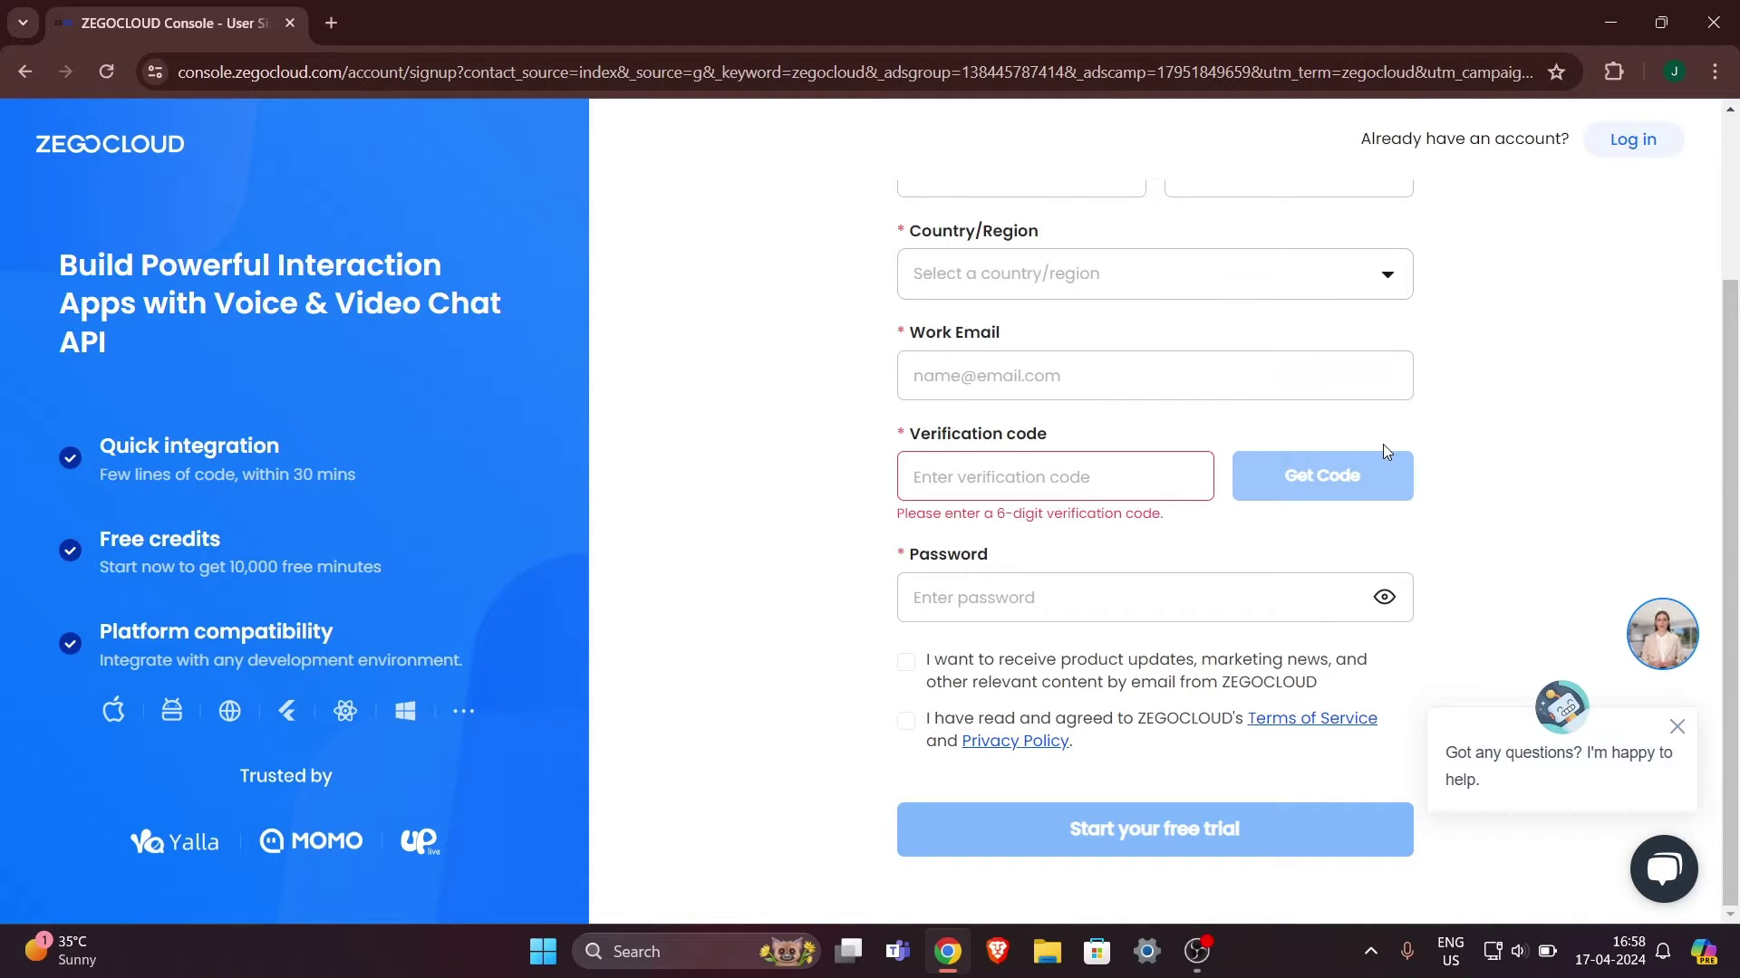
{"action": "scroll", "coordinate": [1436, 444], "scroll_direction": "up", "scroll_amount": 2}
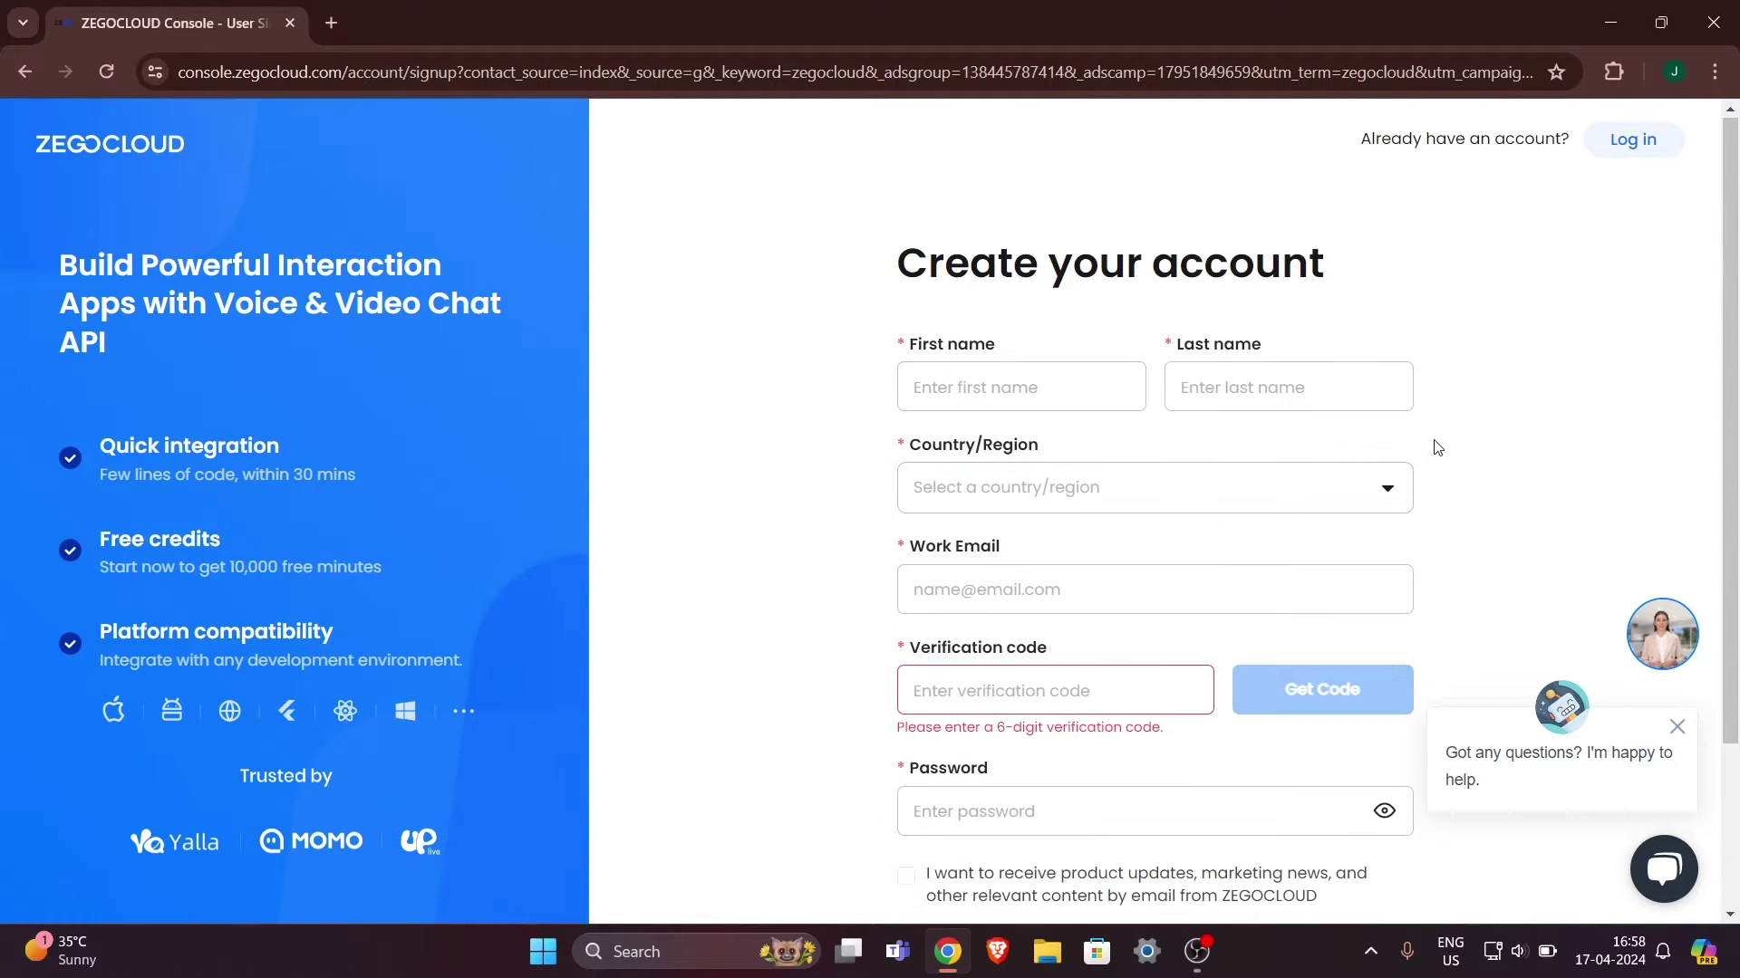
{"action": "left_click", "coordinate": [1625, 141]}
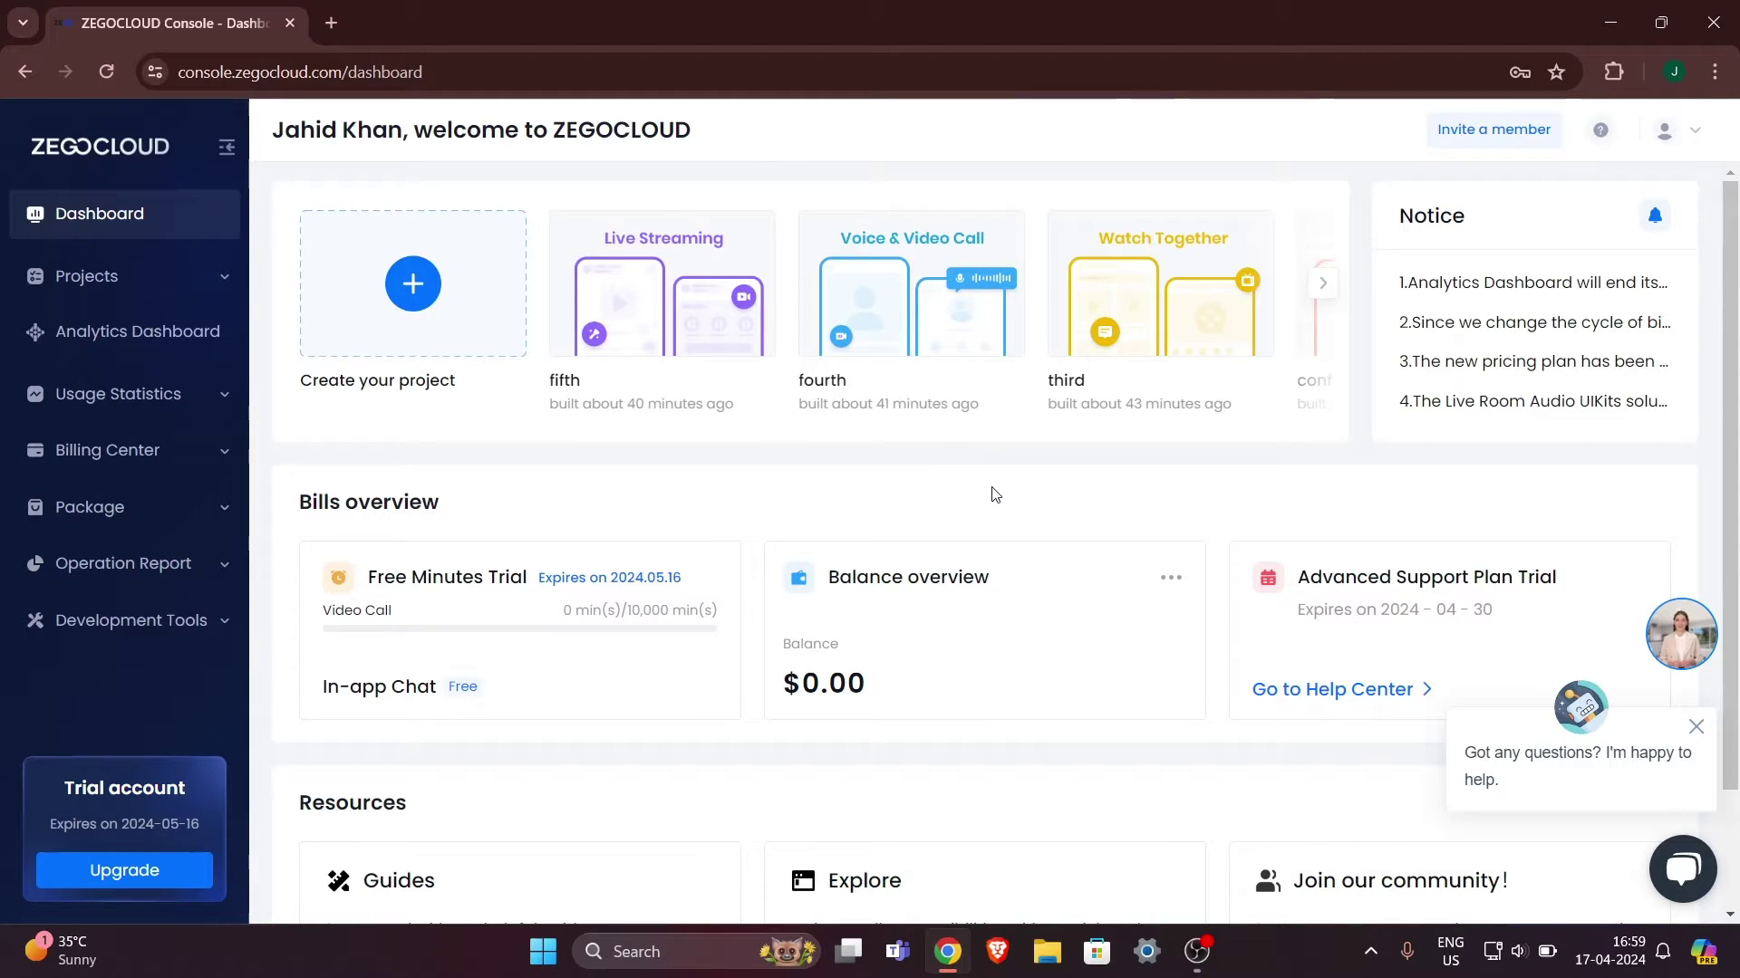
Review the dashboard's video call minutes usage and bills overview.
{"action": "scroll", "coordinate": [995, 493], "scroll_direction": "down", "scroll_amount": 1}
{"action": "scroll", "coordinate": [995, 493], "scroll_direction": "up", "scroll_amount": 1}
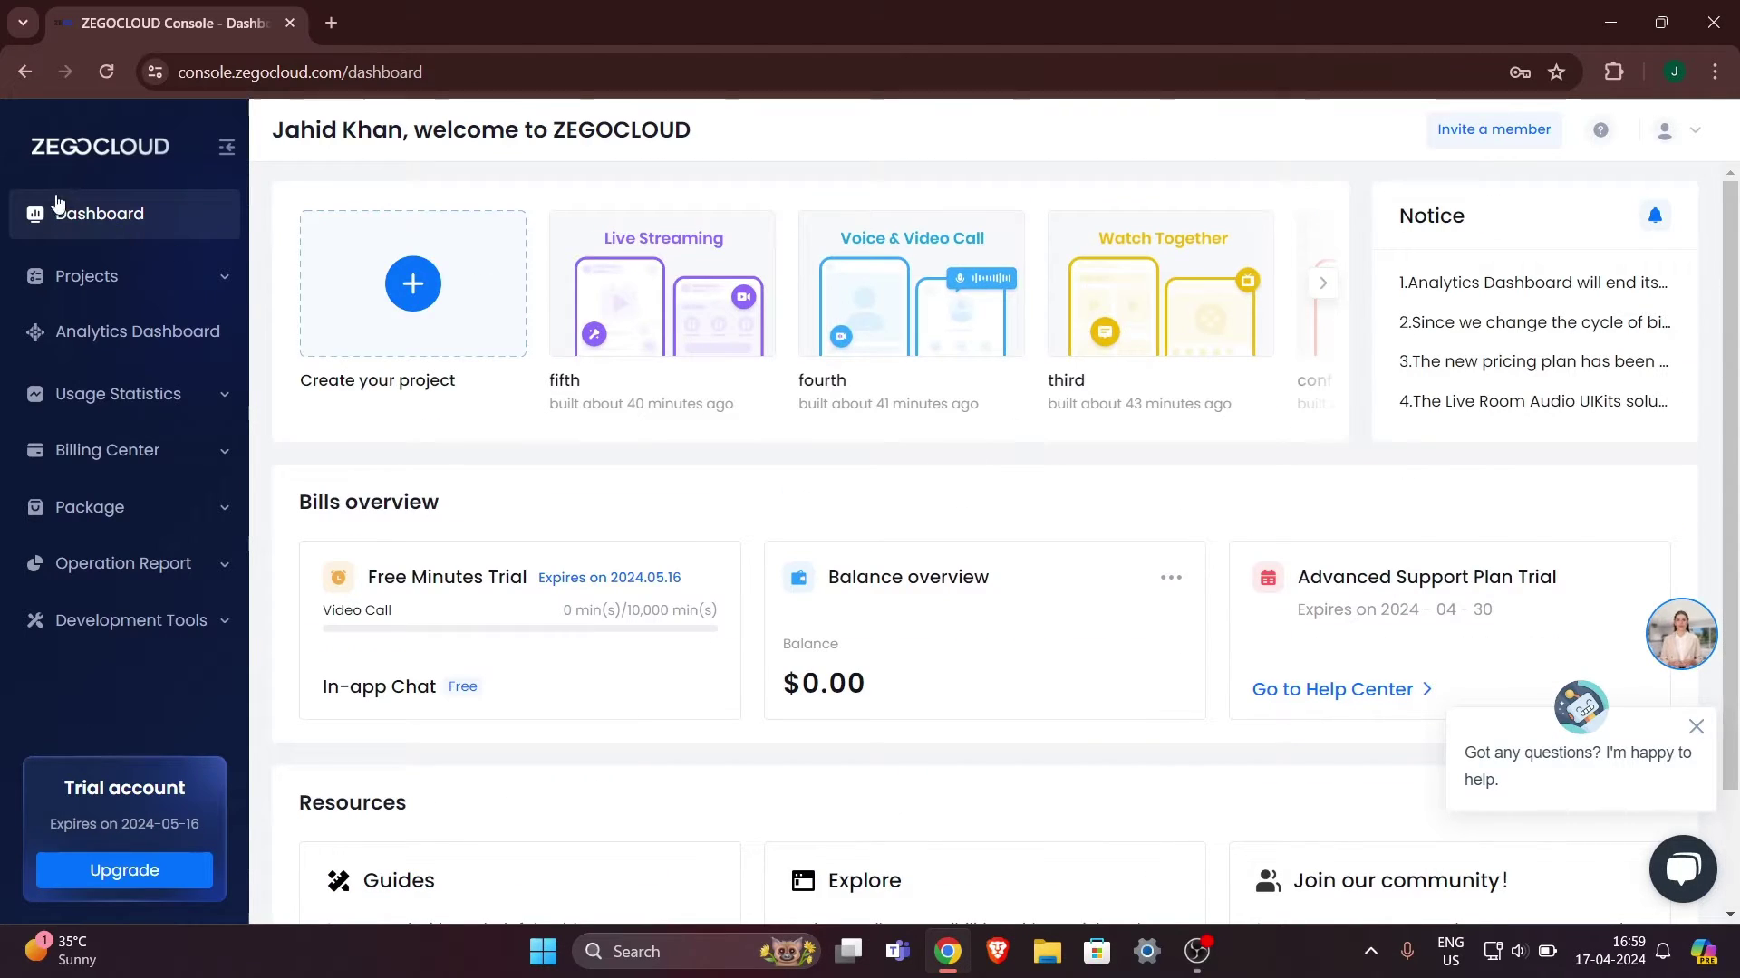
{"action": "scroll", "coordinate": [851, 404], "scroll_direction": "down", "scroll_amount": 1}
{"action": "scroll", "coordinate": [593, 615], "scroll_direction": "up", "scroll_amount": 1}
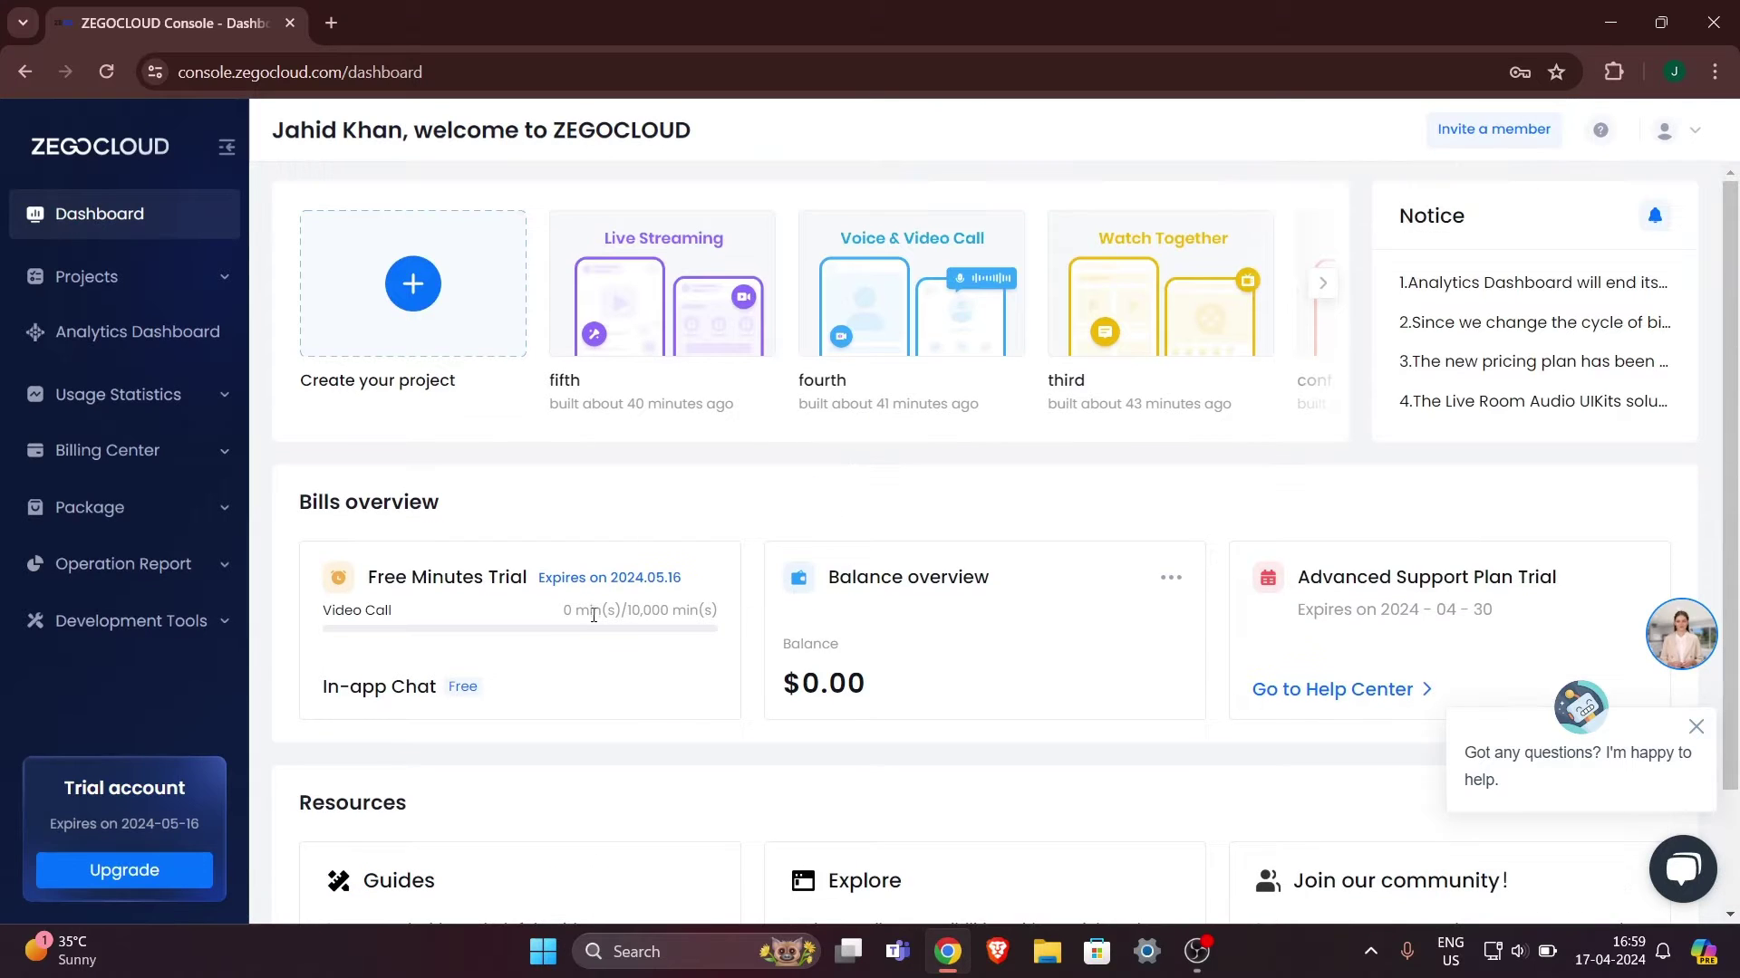
{"action": "left_click_drag", "start_coordinate": [571, 614], "coordinate": [698, 609]}
{"action": "left_click", "coordinate": [713, 612]}
{"action": "scroll", "coordinate": [580, 616], "scroll_direction": "up", "scroll_amount": 3}
{"action": "left_click", "coordinate": [702, 607]}
{"action": "scroll", "coordinate": [757, 599], "scroll_direction": "down", "scroll_amount": 3}
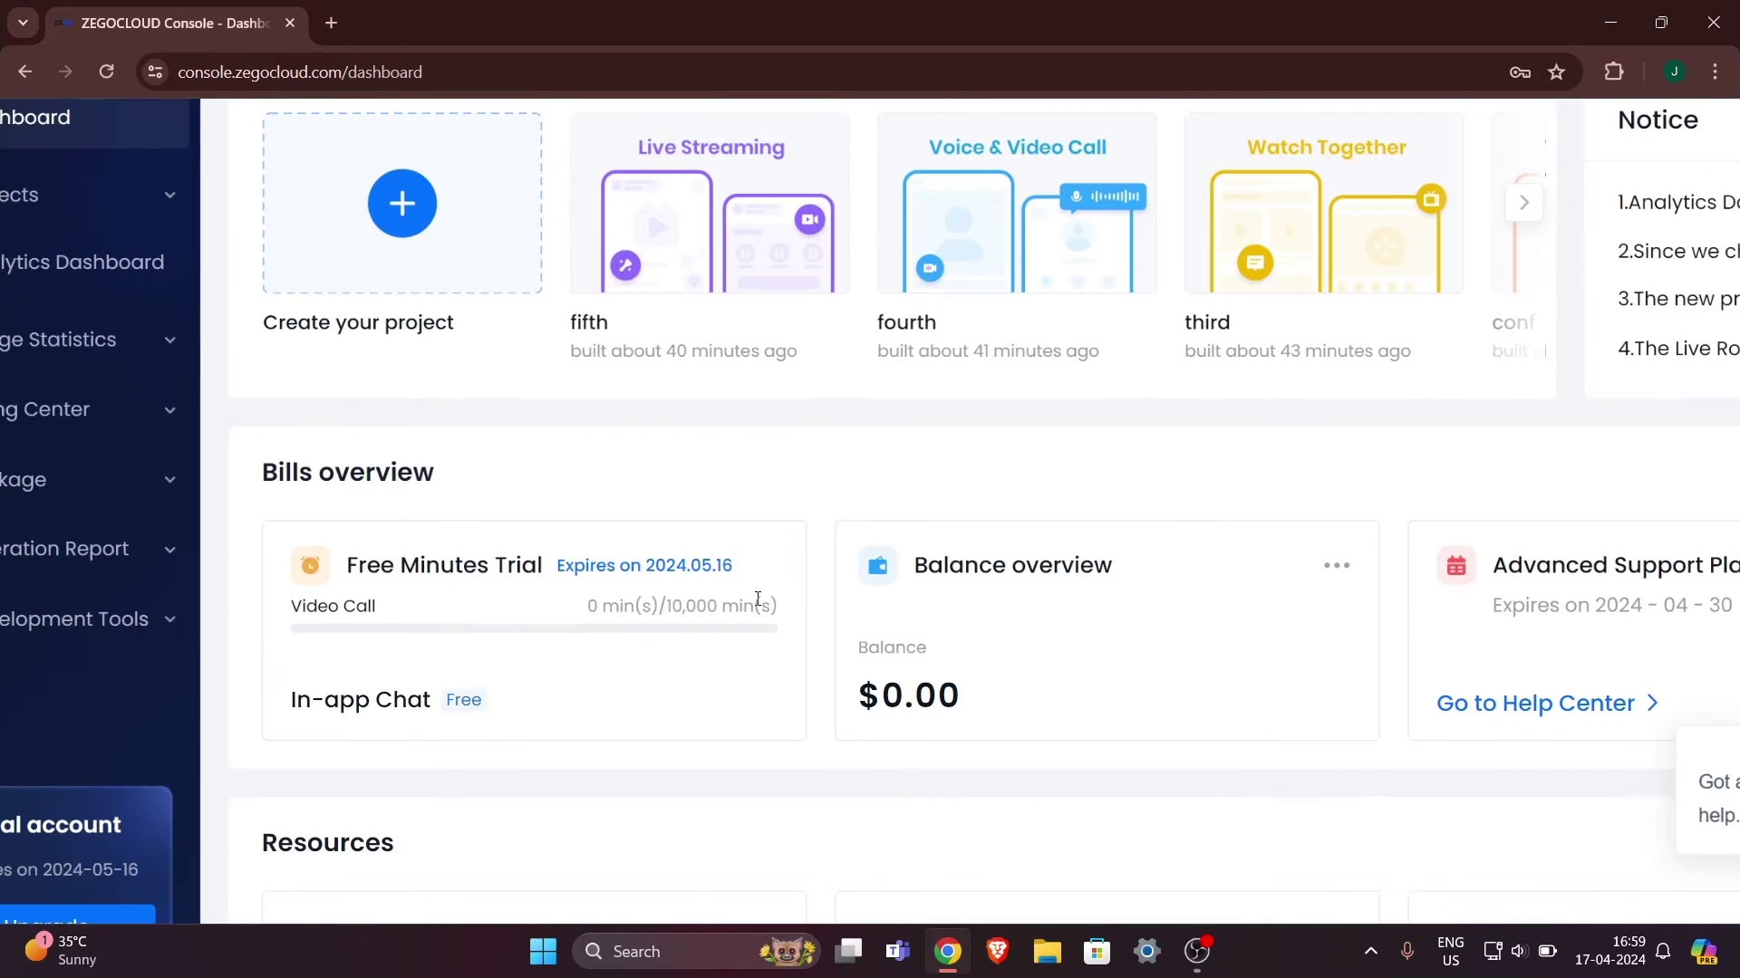
{"action": "scroll", "coordinate": [758, 599], "scroll_direction": "down", "scroll_amount": 3}
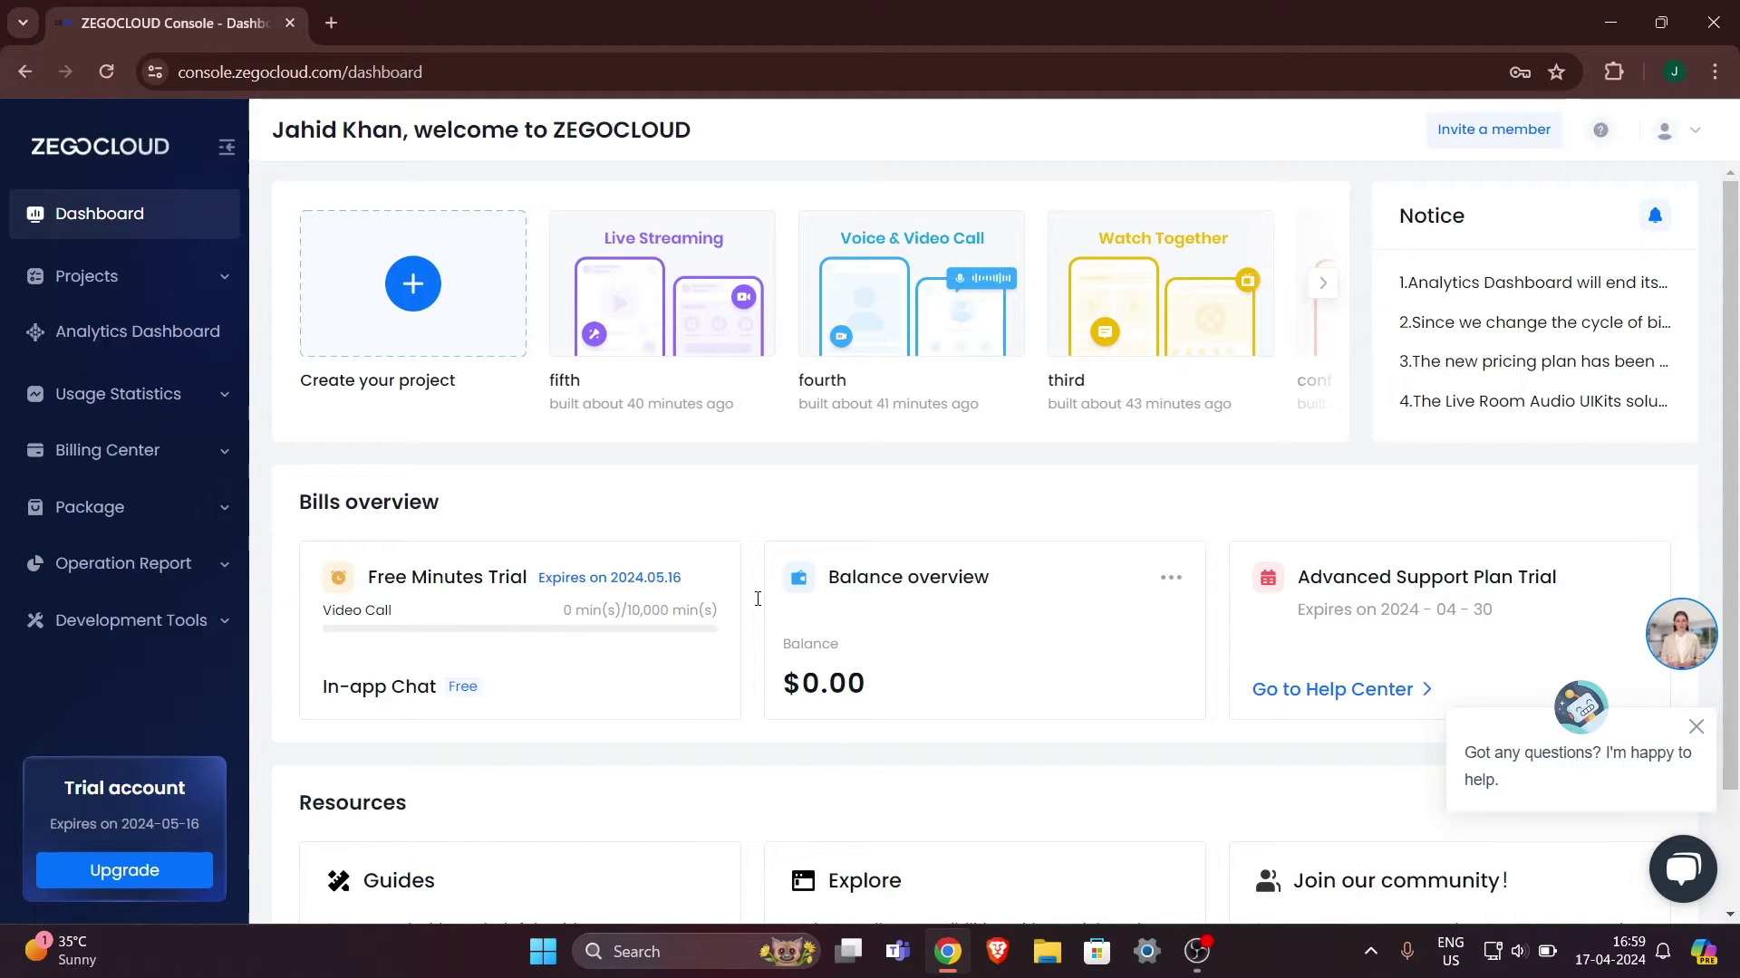
{"action": "scroll", "coordinate": [767, 691], "scroll_direction": "down", "scroll_amount": 1}
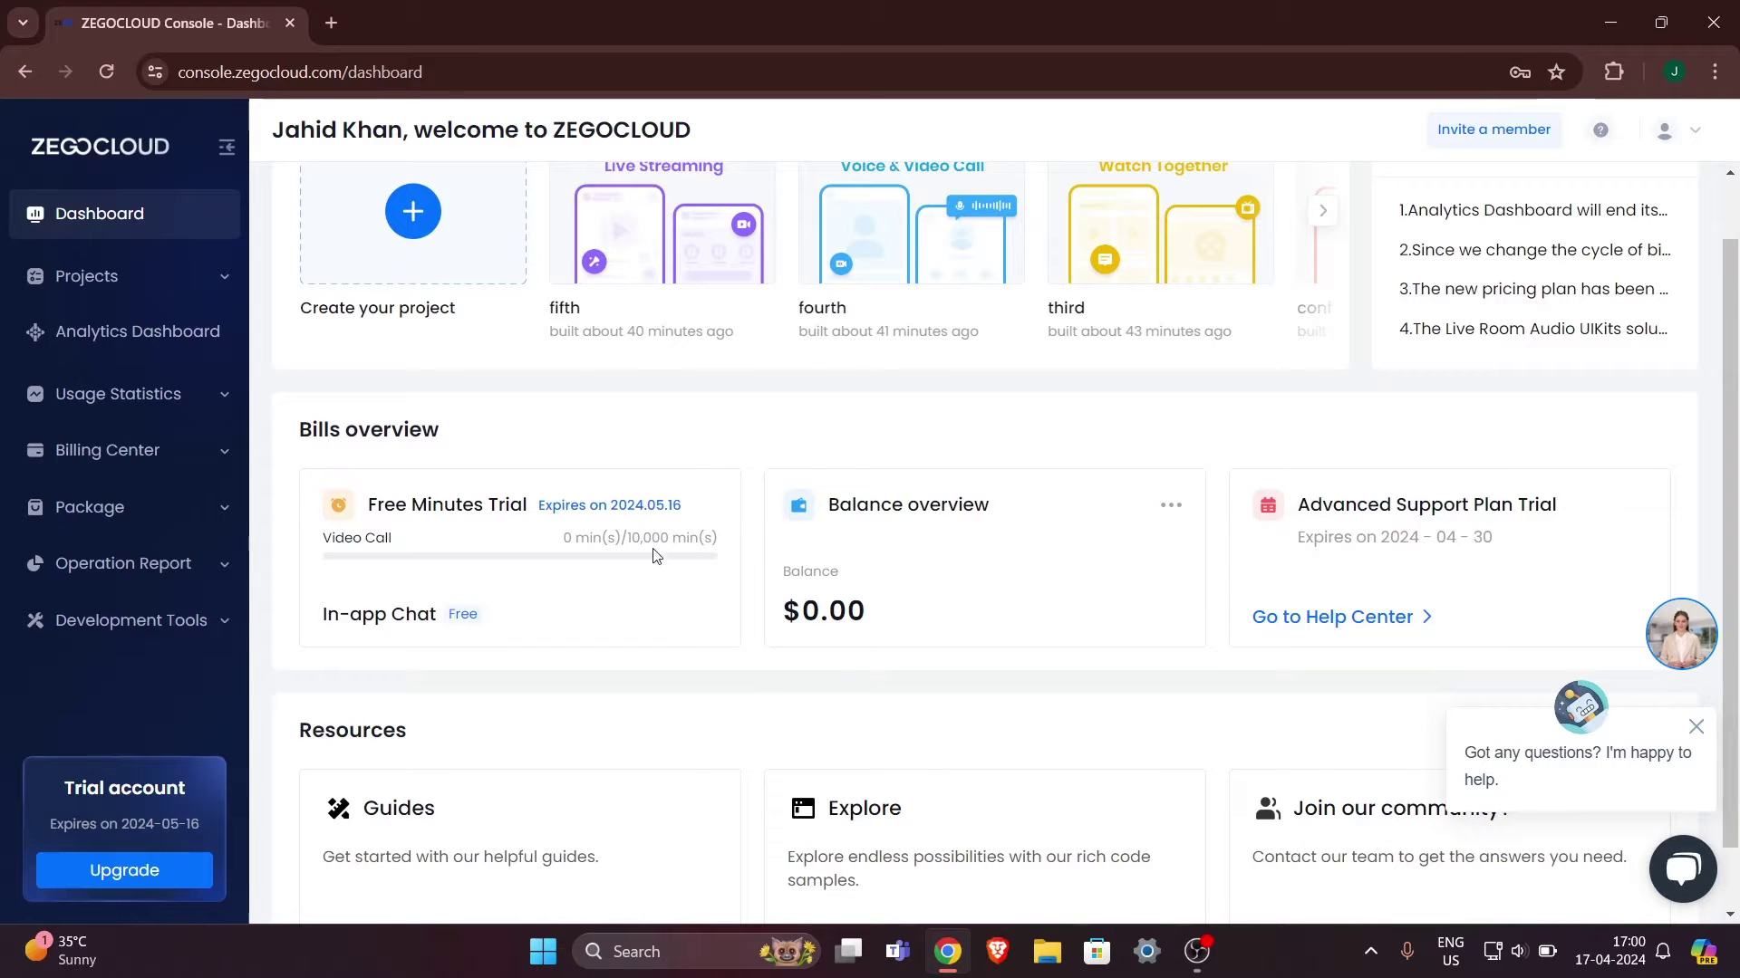
{"action": "left_click_drag", "start_coordinate": [559, 537], "coordinate": [708, 550]}
{"action": "left_click", "coordinate": [728, 558]}
{"action": "scroll", "coordinate": [597, 640], "scroll_direction": "down", "scroll_amount": 1}
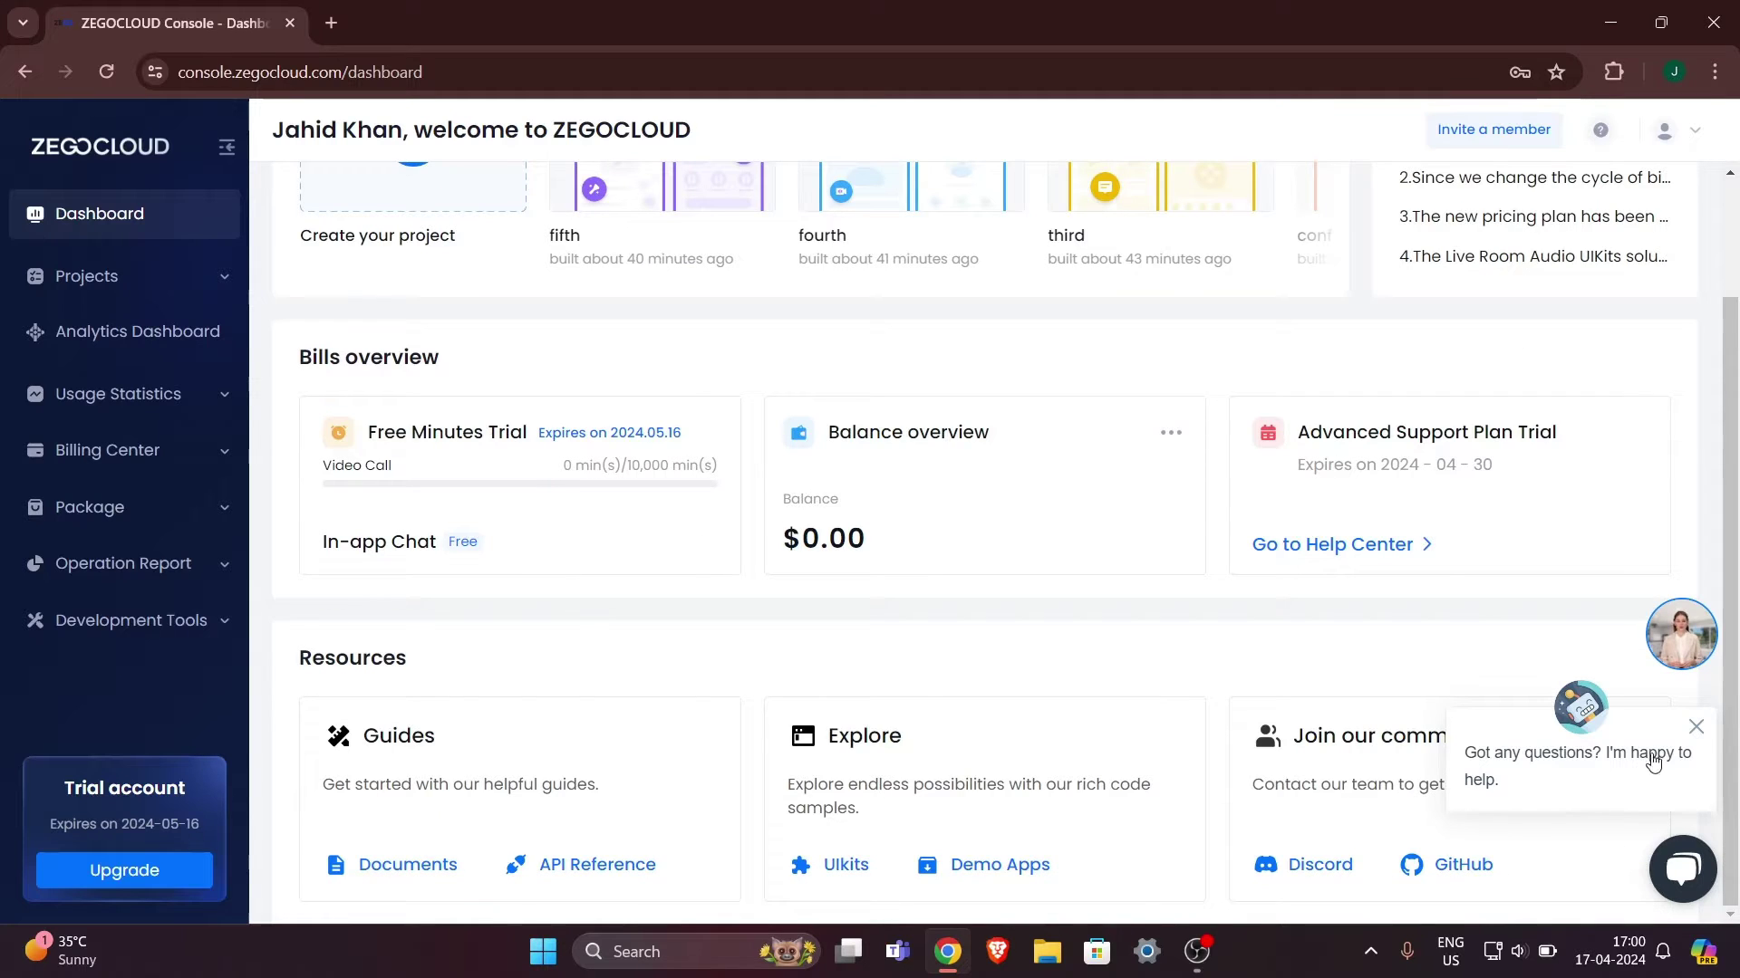
Close the chat greeting popup, step the project carousel, and start a new project.
{"action": "left_click", "coordinate": [1696, 728]}
{"action": "scroll", "coordinate": [1262, 643], "scroll_direction": "up", "scroll_amount": 1}
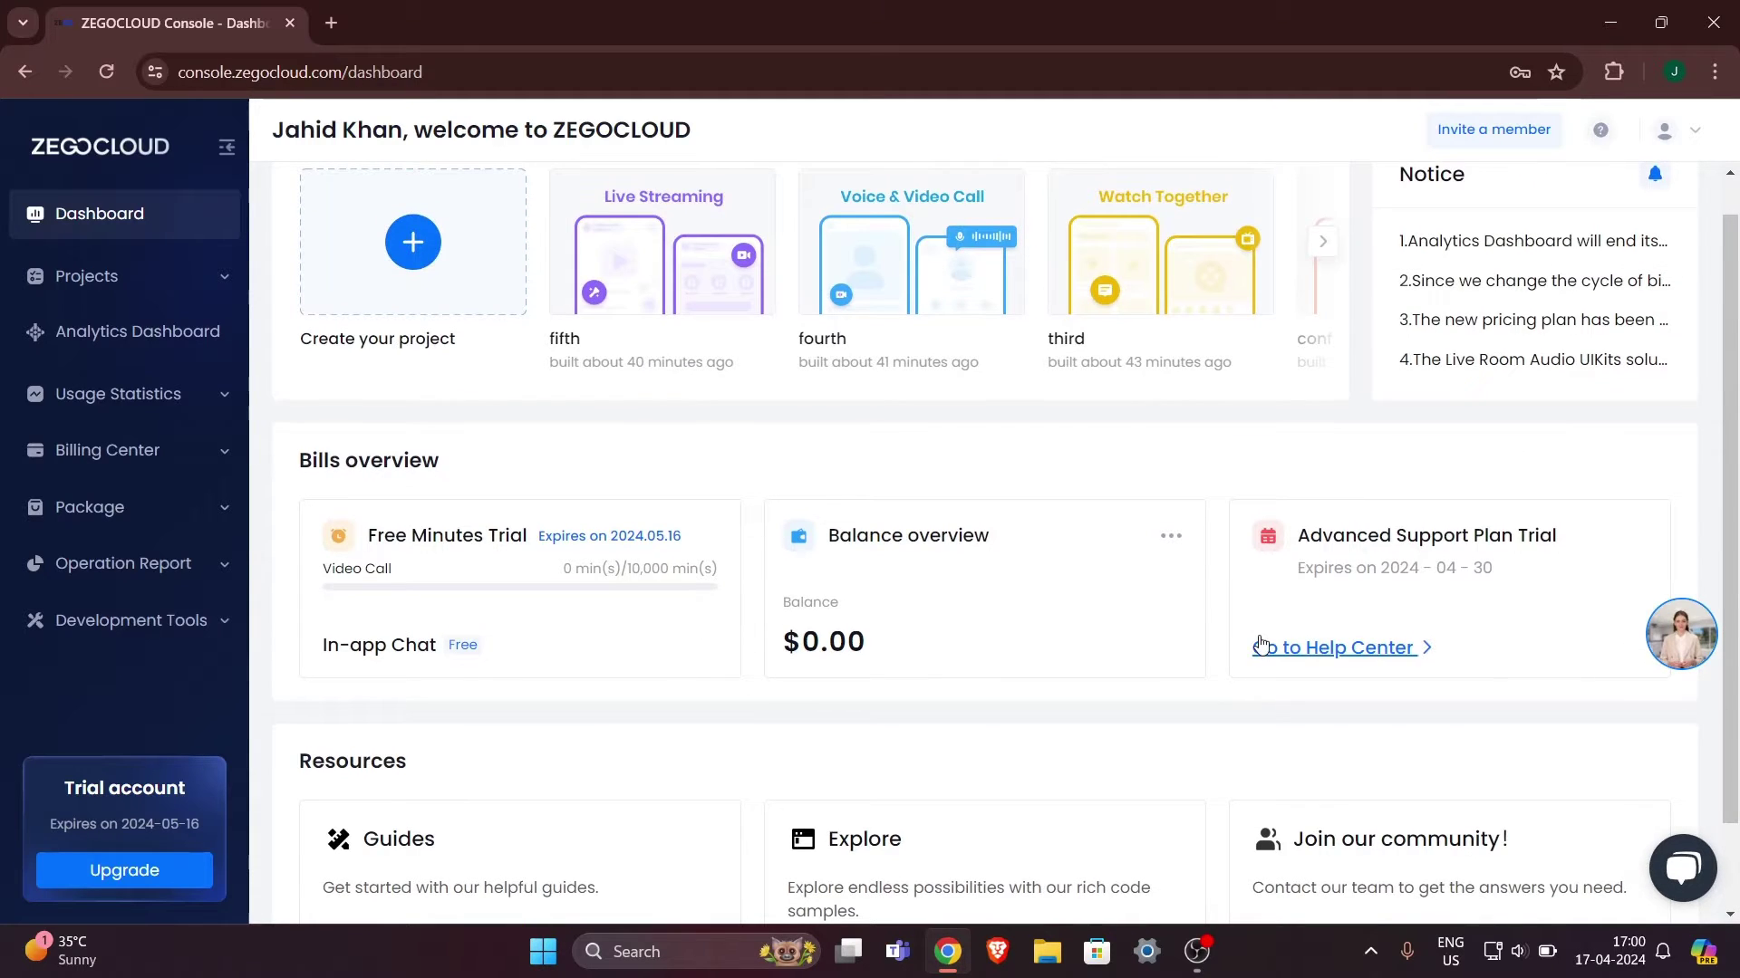
{"action": "scroll", "coordinate": [1224, 757], "scroll_direction": "up", "scroll_amount": 1}
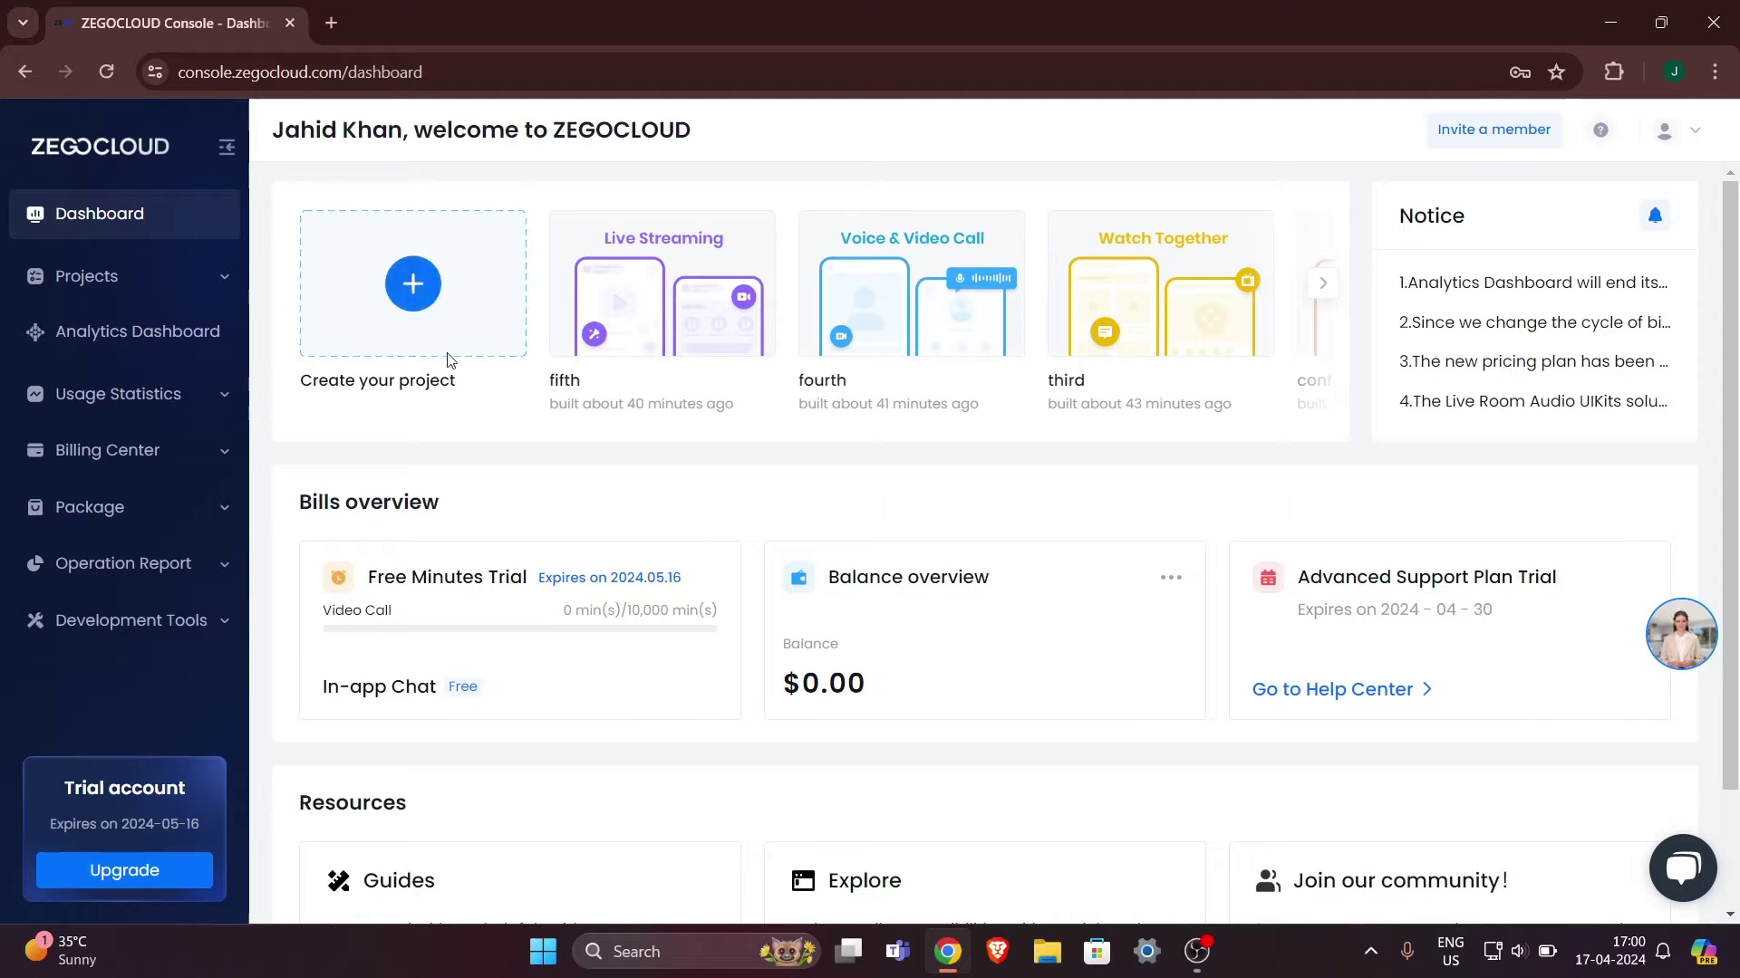
{"action": "left_click", "coordinate": [1322, 283]}
{"action": "left_click", "coordinate": [548, 289]}
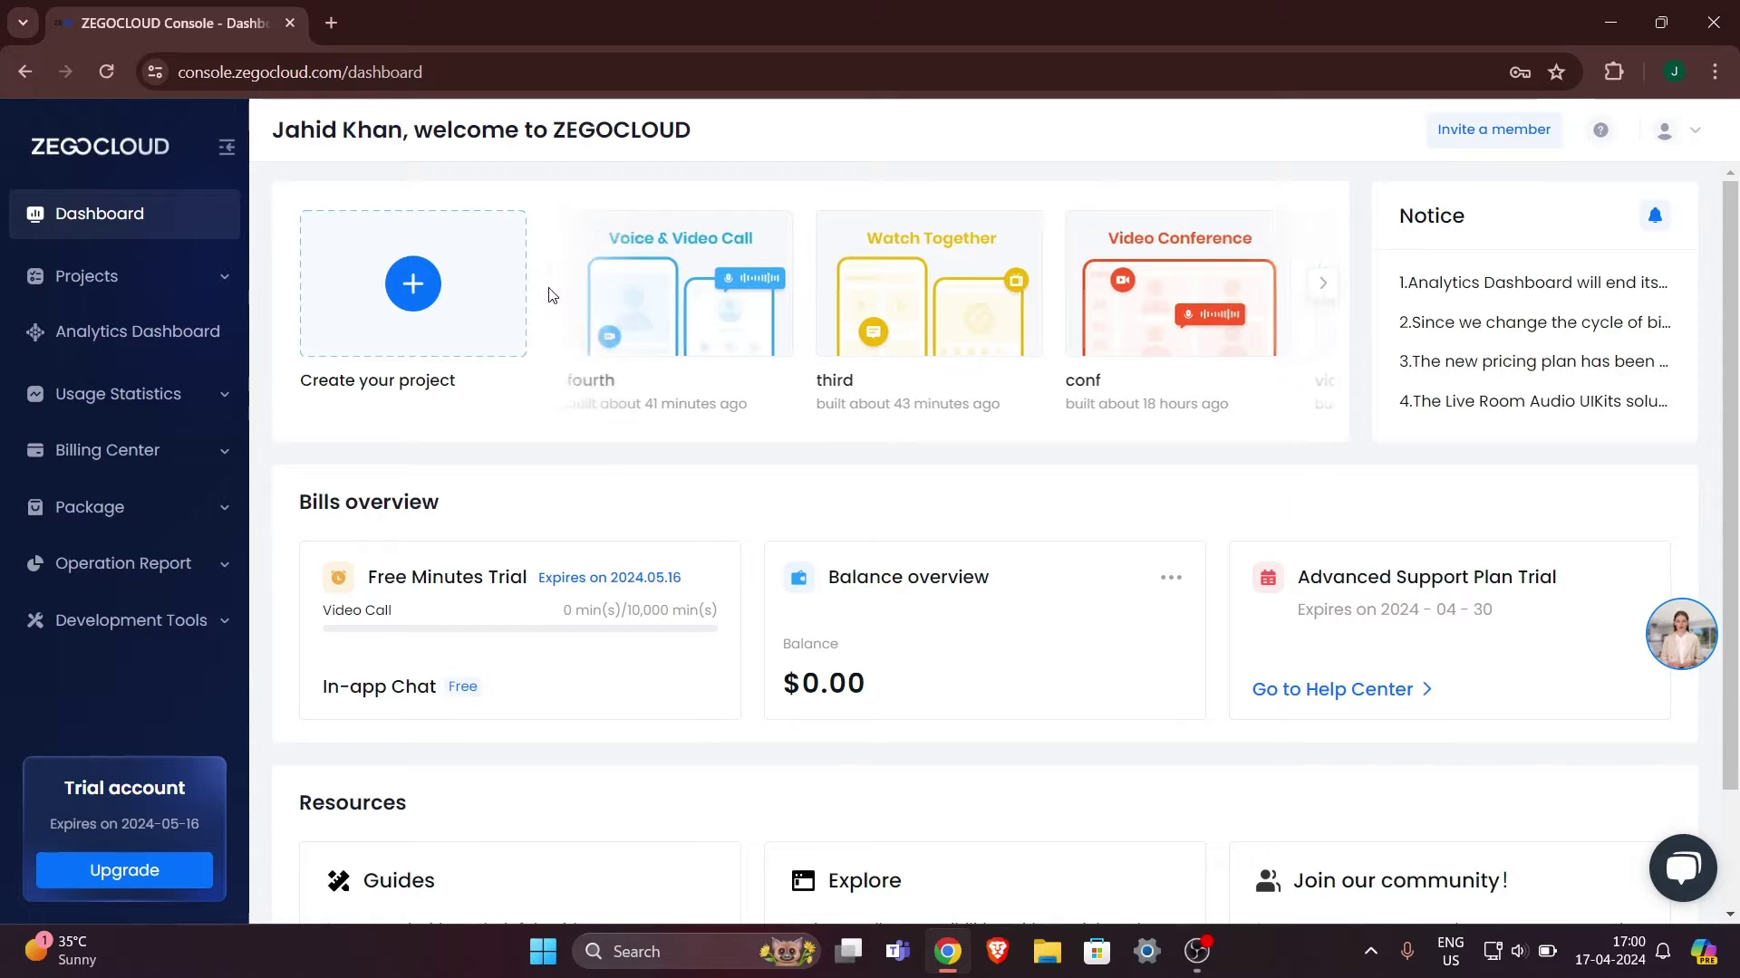
{"action": "left_click", "coordinate": [414, 285]}
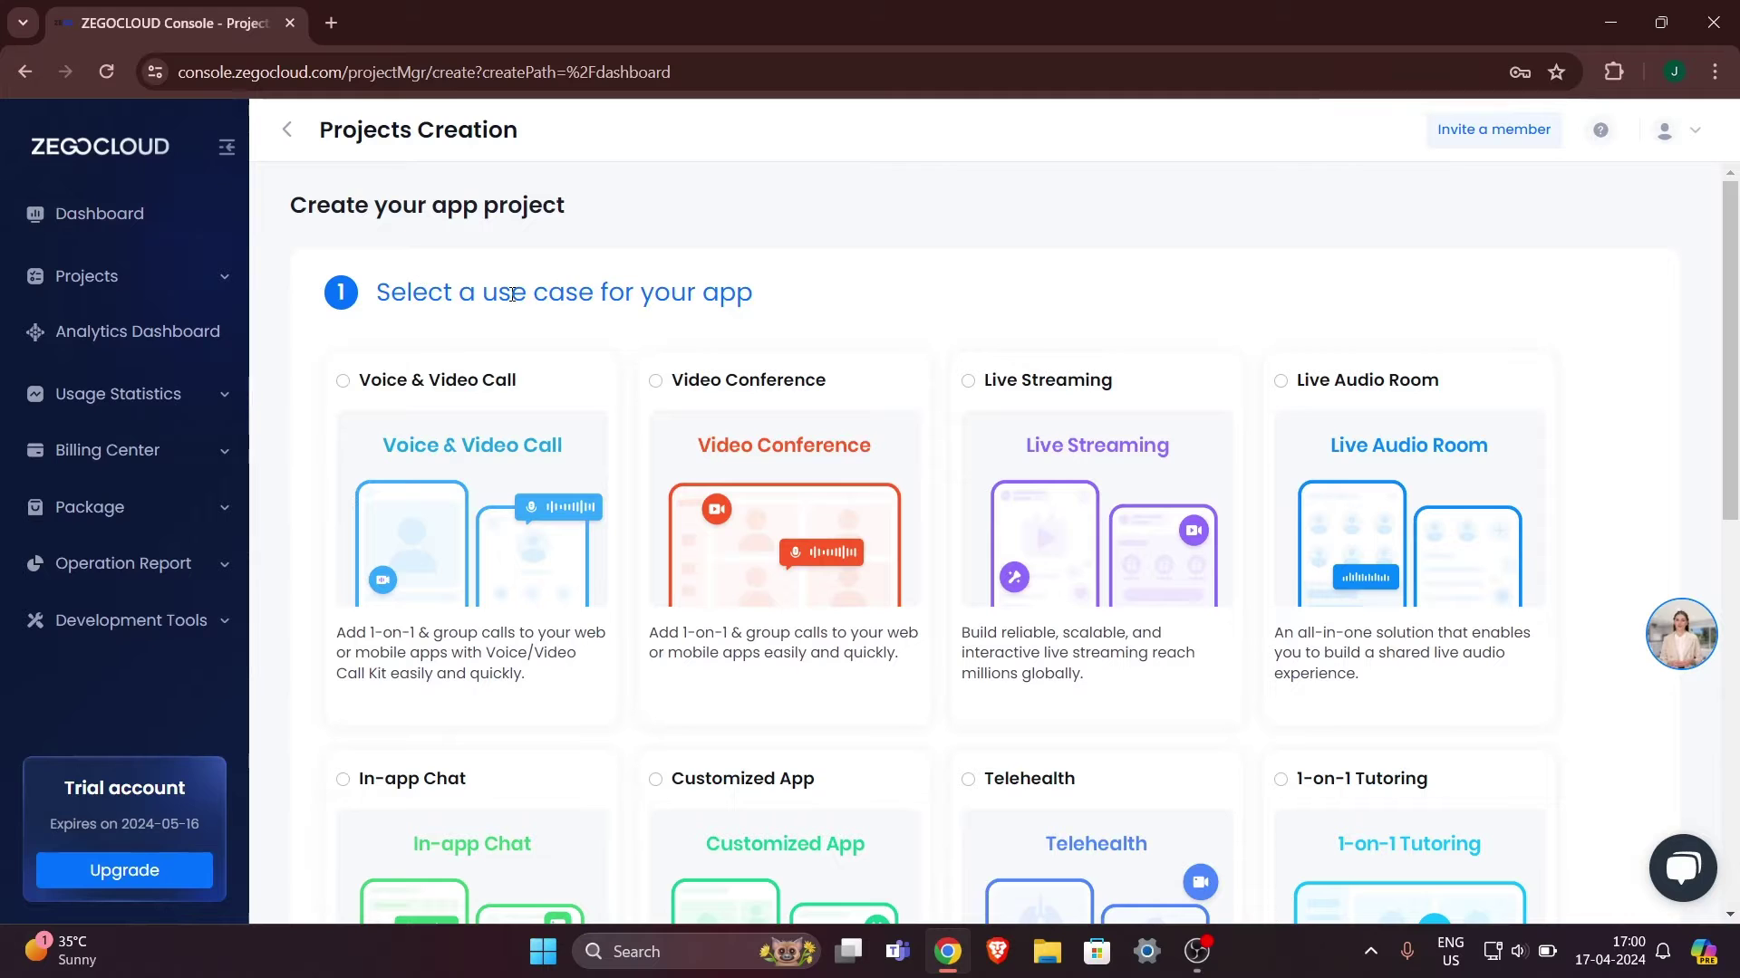
Browse the use-case grid on the Projects Creation page.
{"action": "left_click_drag", "start_coordinate": [512, 294], "coordinate": [598, 294]}
{"action": "left_click", "coordinate": [650, 435]}
{"action": "scroll", "coordinate": [661, 392], "scroll_direction": "down", "scroll_amount": 3}
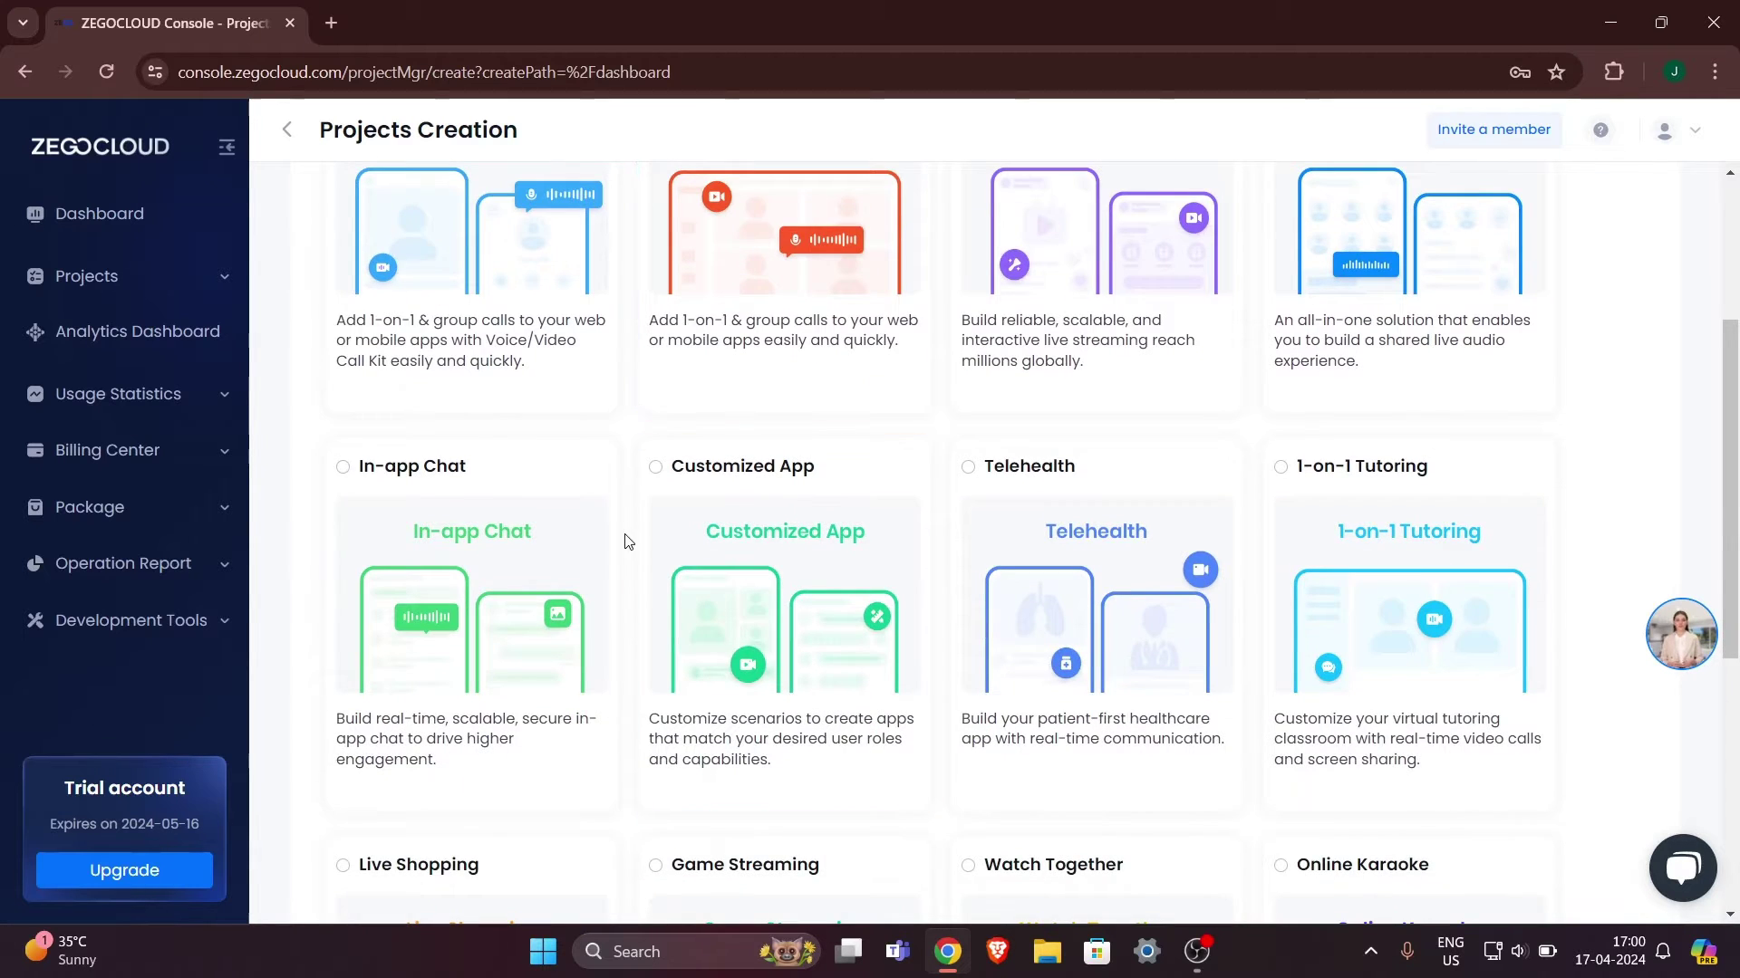
{"action": "scroll", "coordinate": [628, 542], "scroll_direction": "down", "scroll_amount": 5}
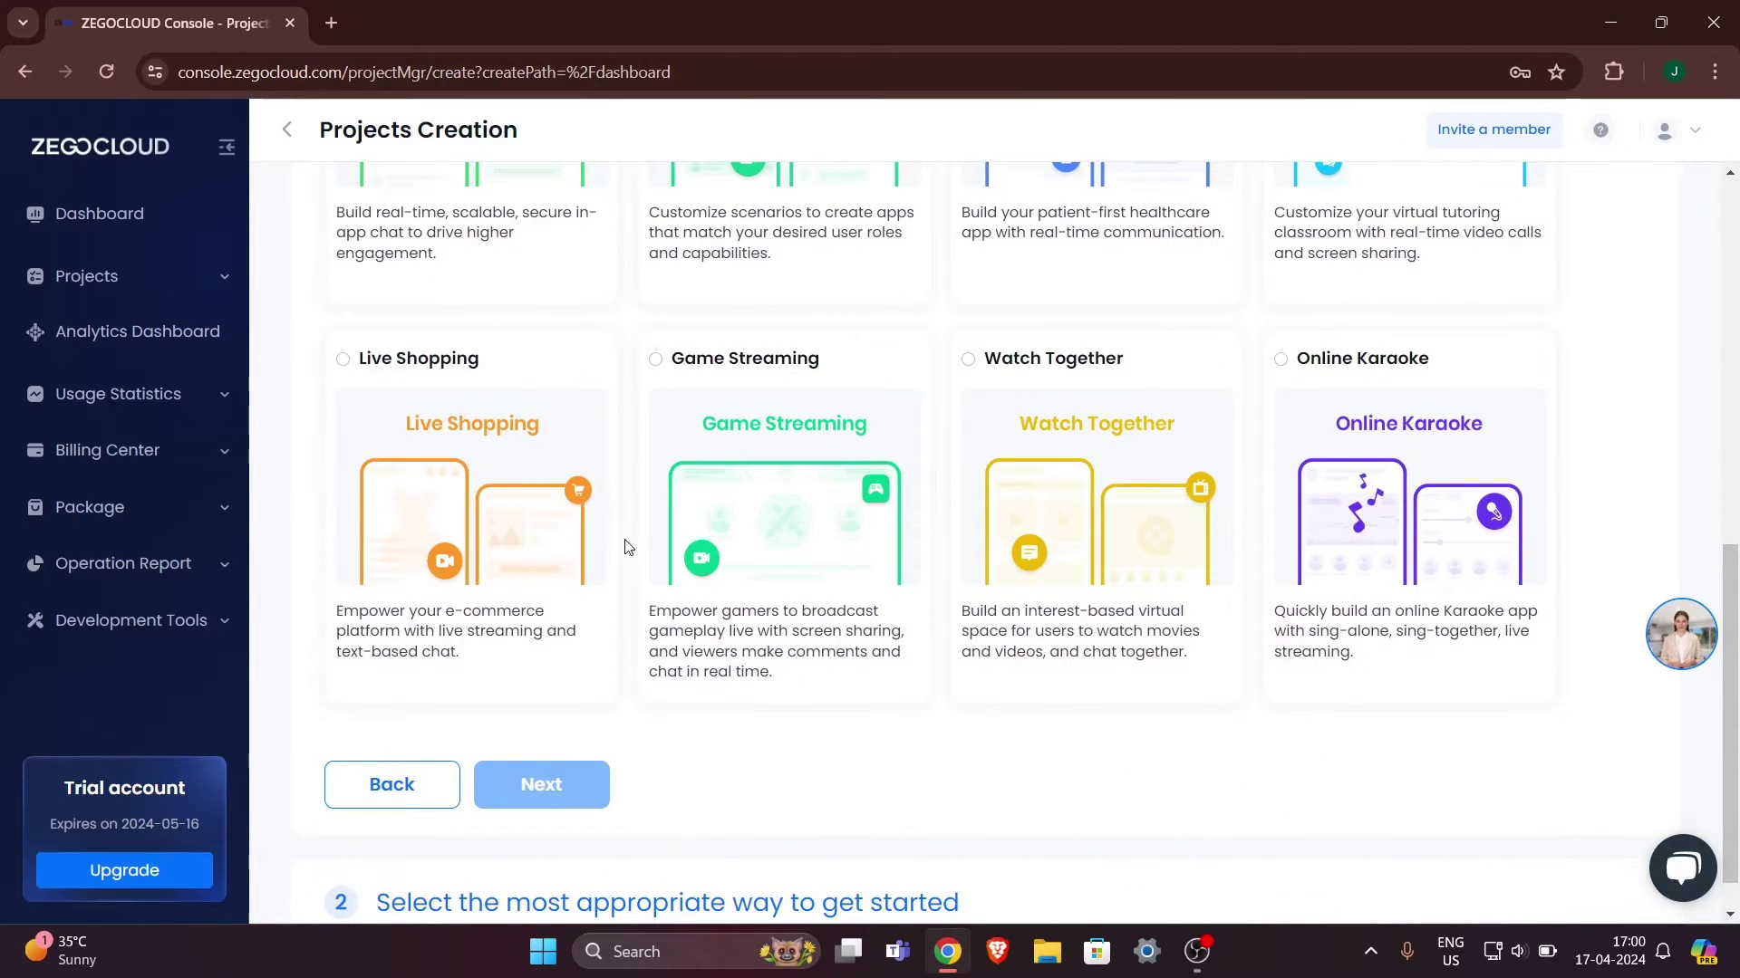
{"action": "scroll", "coordinate": [628, 546], "scroll_direction": "up", "scroll_amount": 8}
{"action": "scroll", "coordinate": [628, 546], "scroll_direction": "down", "scroll_amount": 8}
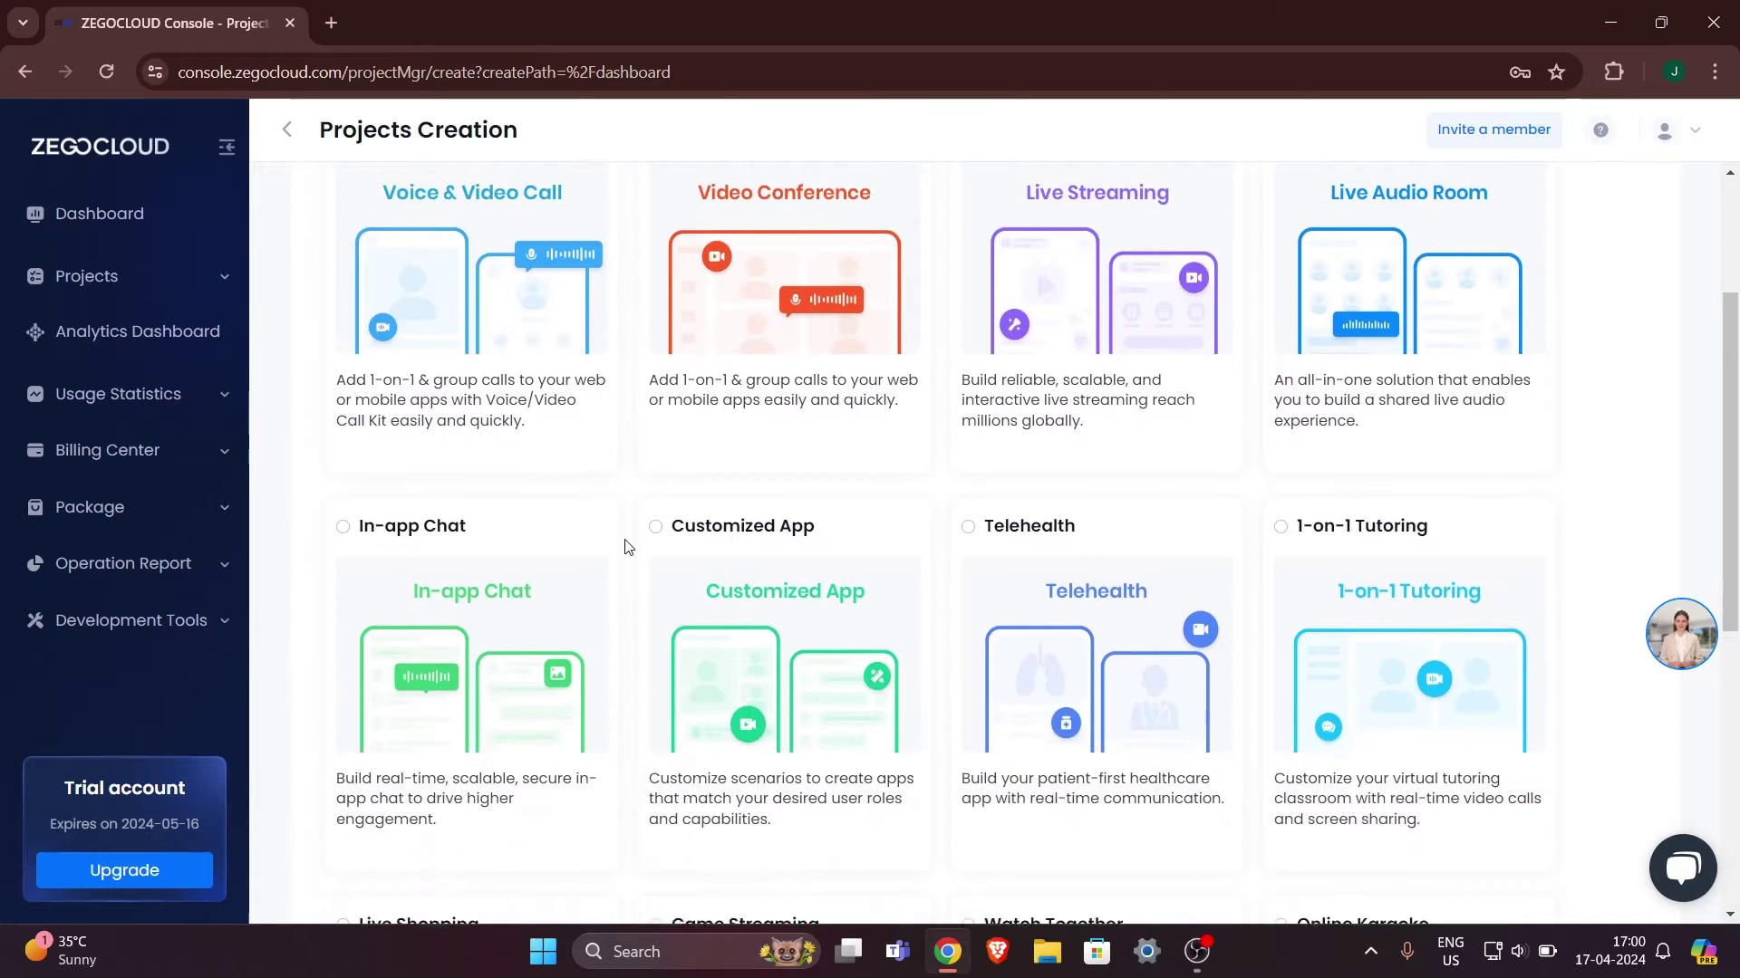
{"action": "scroll", "coordinate": [628, 546], "scroll_direction": "up", "scroll_amount": 6}
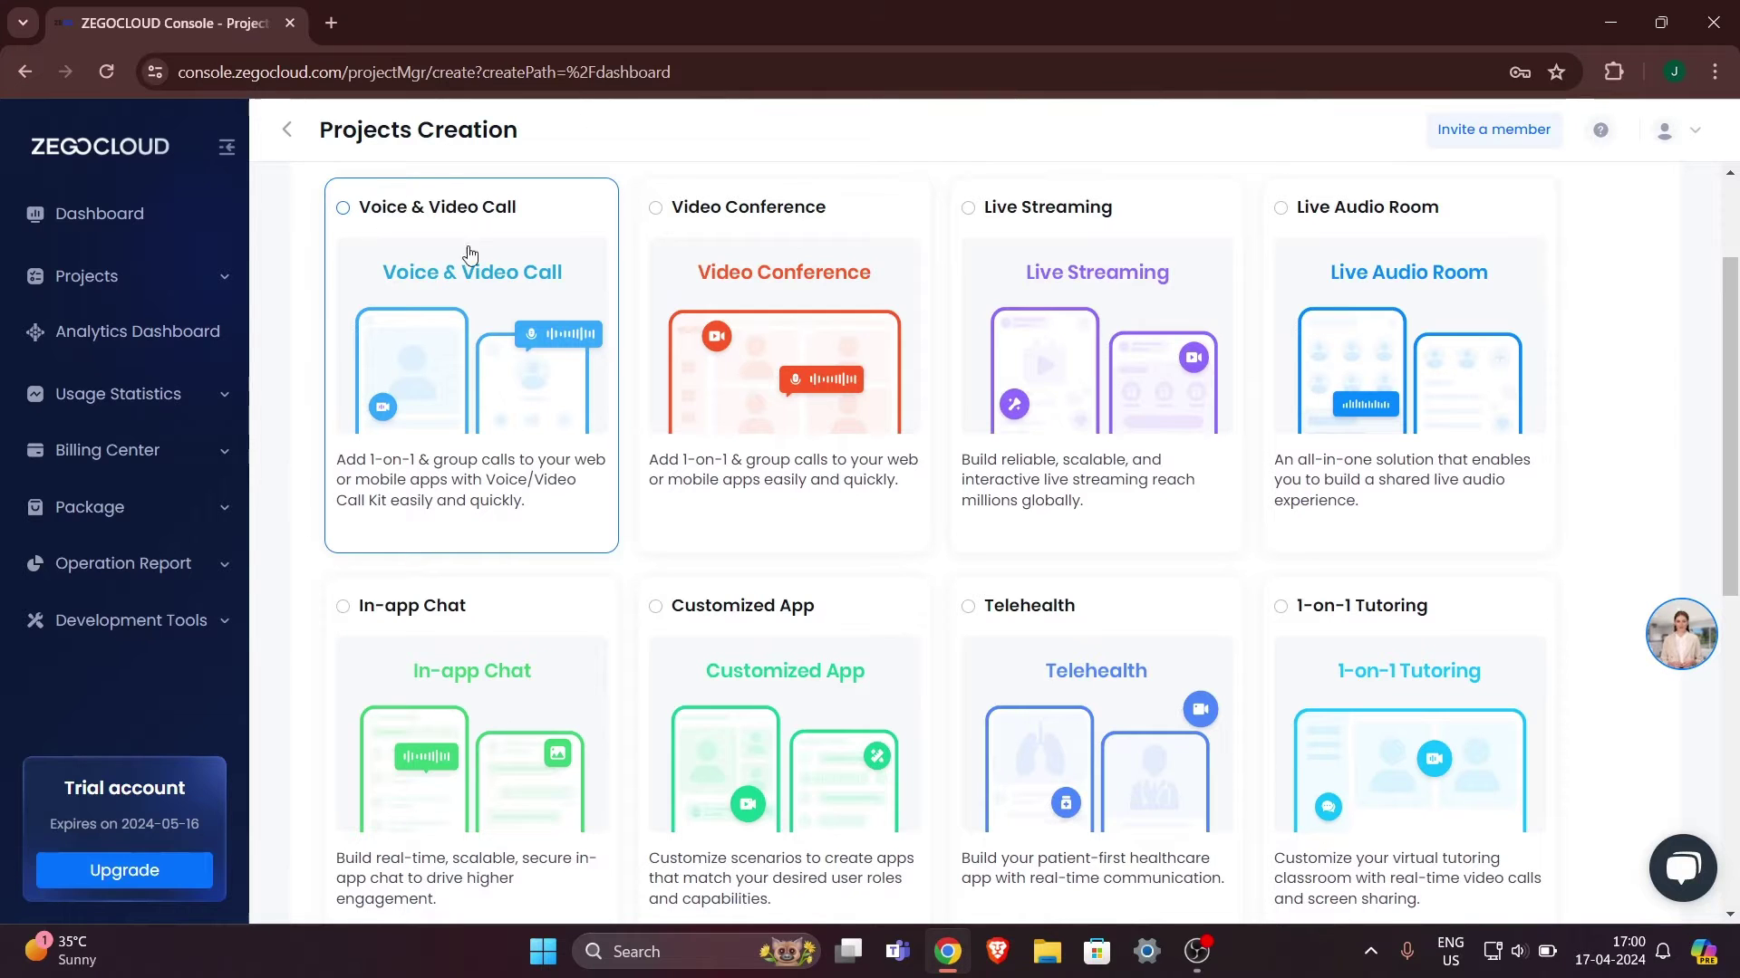
{"action": "scroll", "coordinate": [456, 417], "scroll_direction": "up", "scroll_amount": 1}
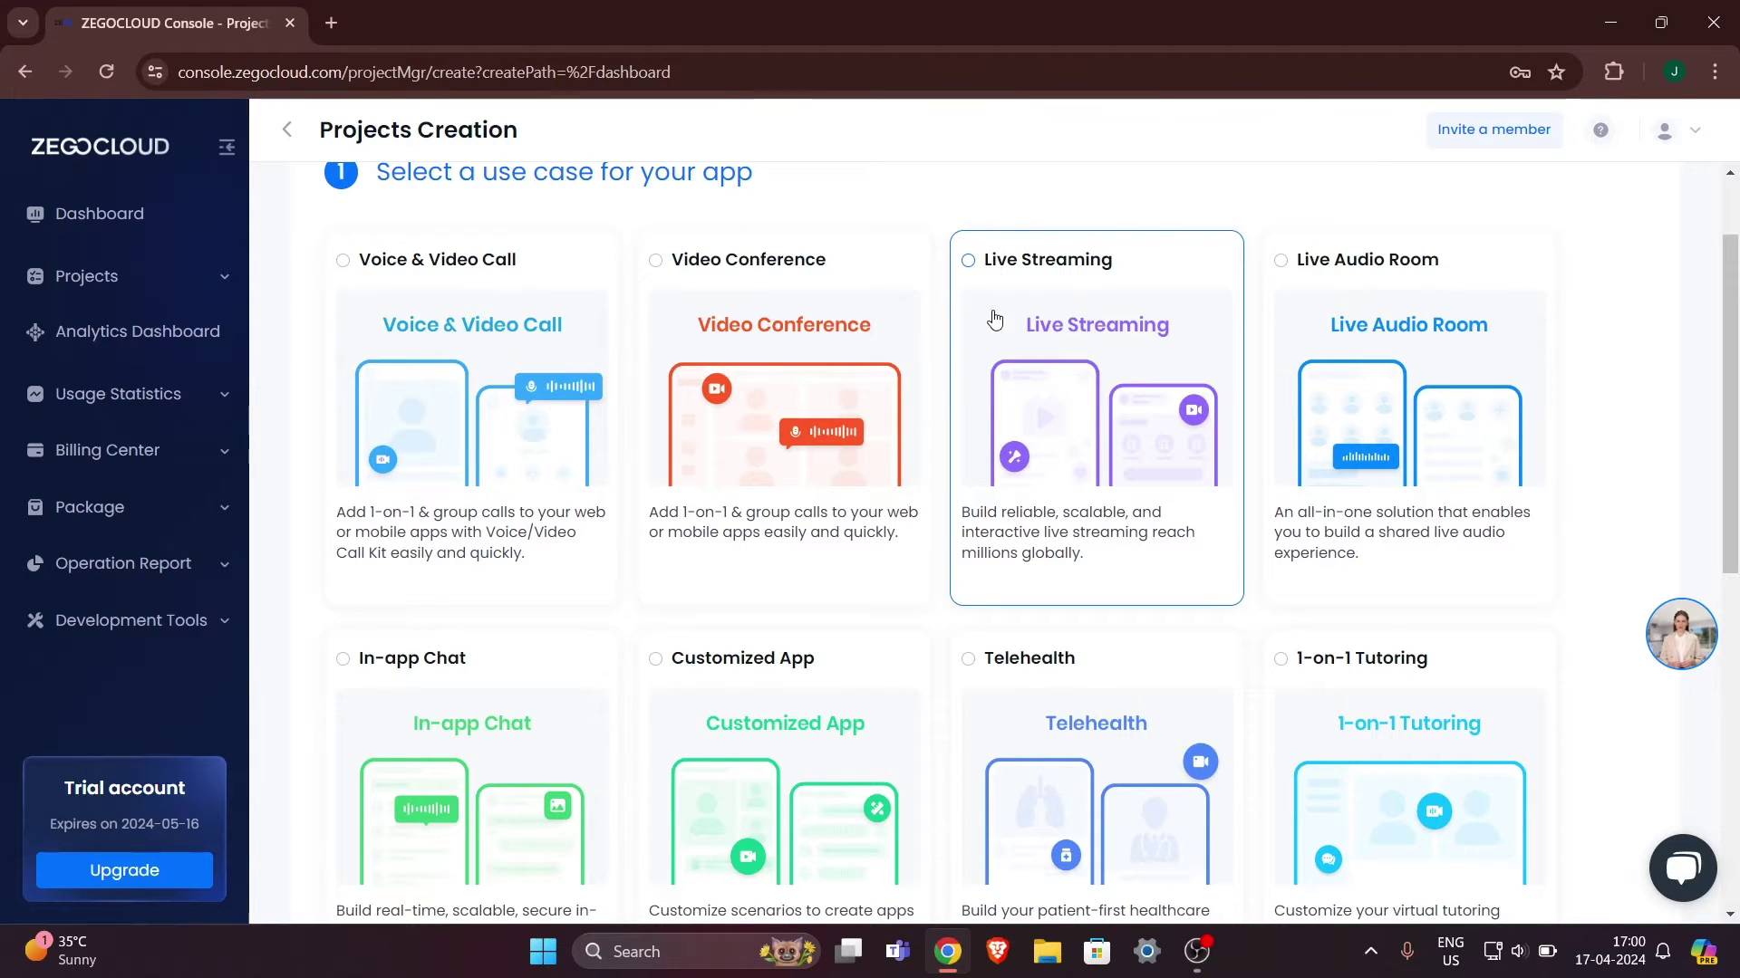
{"action": "scroll", "coordinate": [995, 319], "scroll_direction": "down", "scroll_amount": 4}
{"action": "scroll", "coordinate": [722, 232], "scroll_direction": "down", "scroll_amount": 2}
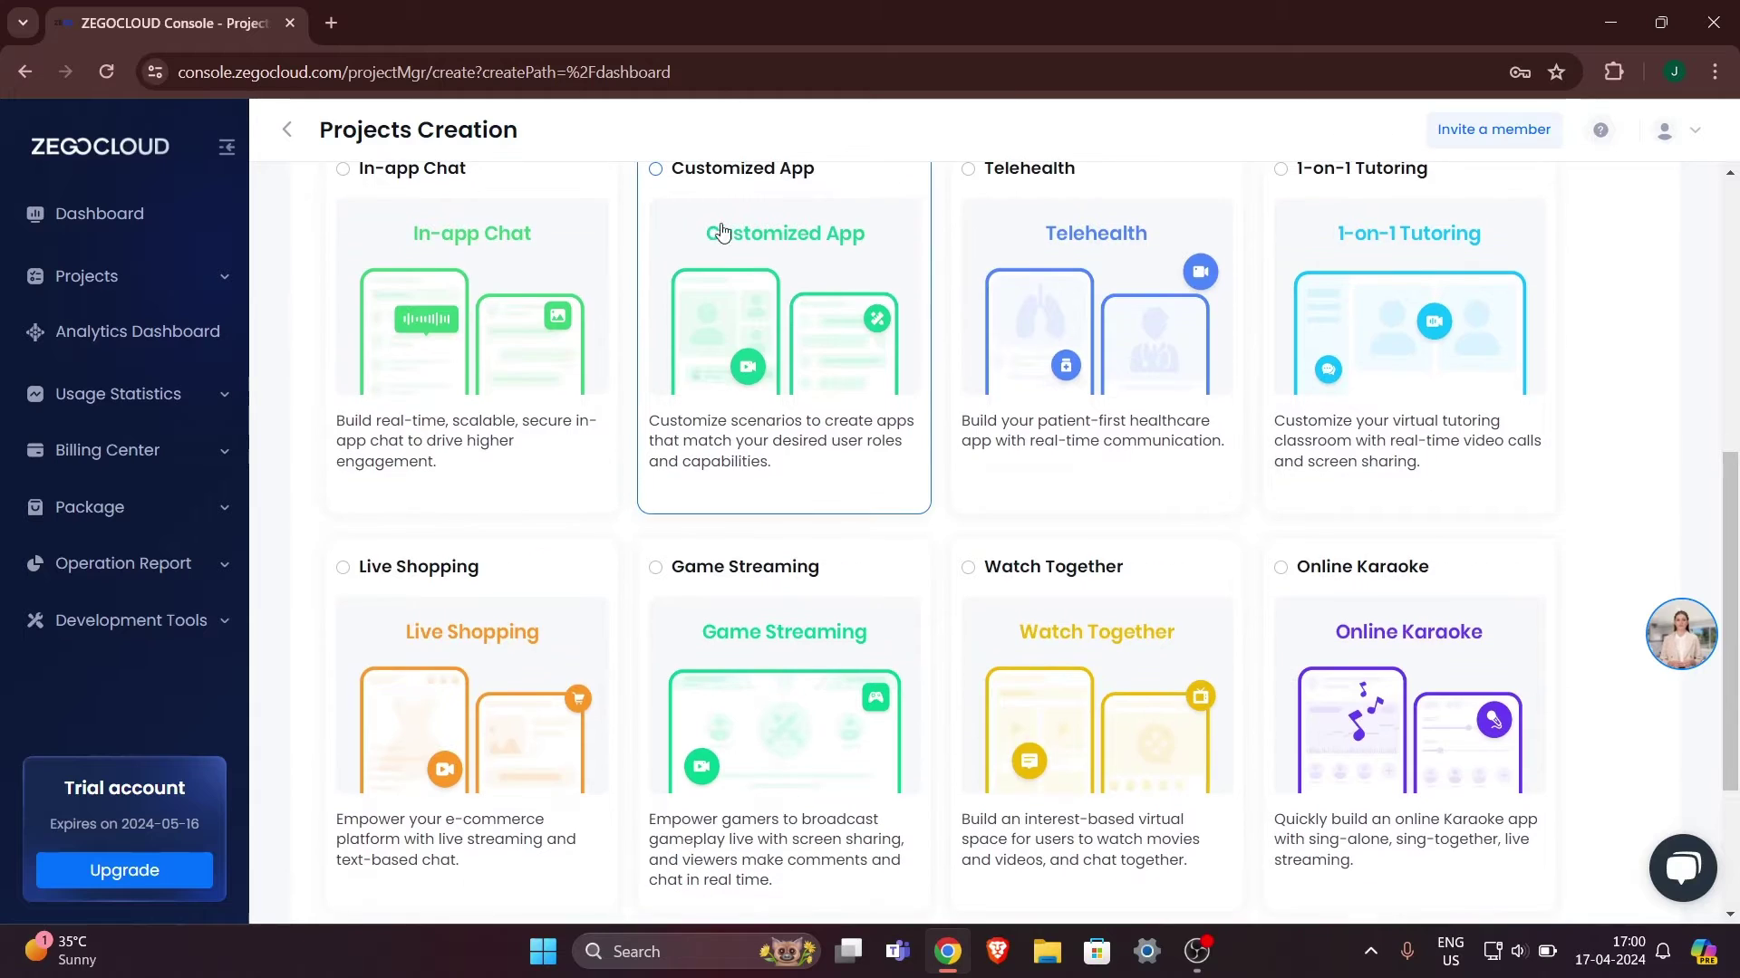
{"action": "scroll", "coordinate": [795, 471], "scroll_direction": "down", "scroll_amount": 2}
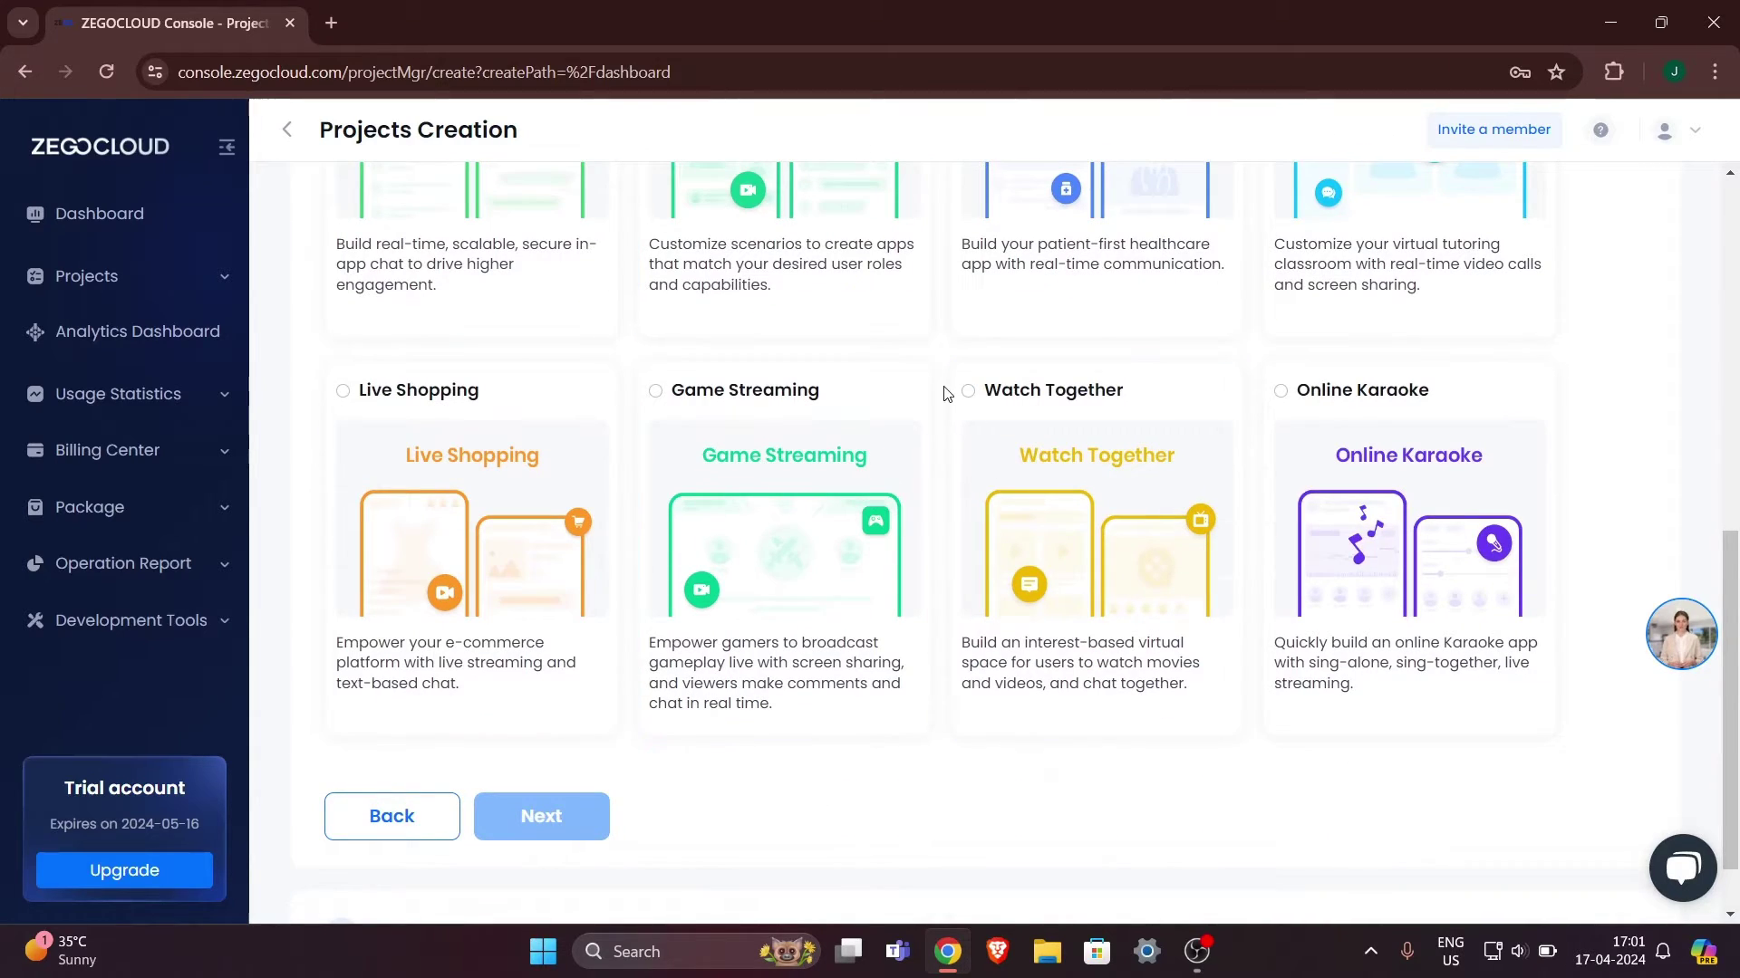
{"action": "scroll", "coordinate": [944, 393], "scroll_direction": "up", "scroll_amount": 8}
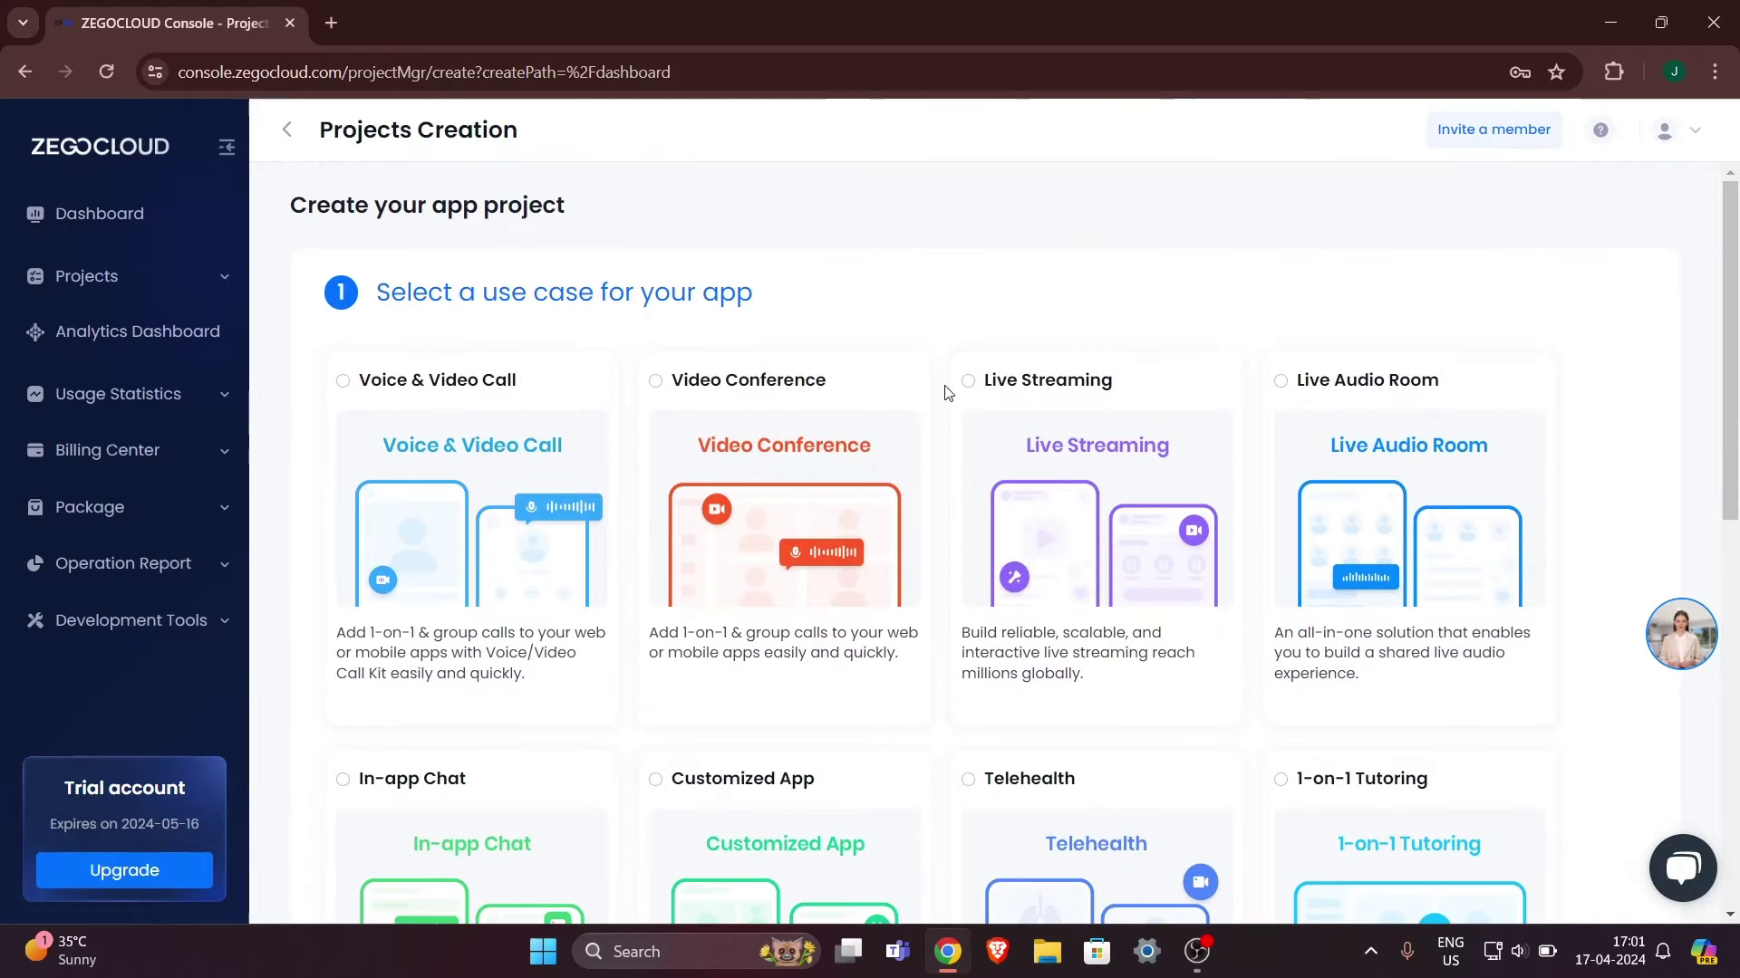
Select Voice & Video Call as the use case and advance to step 2.
{"action": "left_click", "coordinate": [342, 381]}
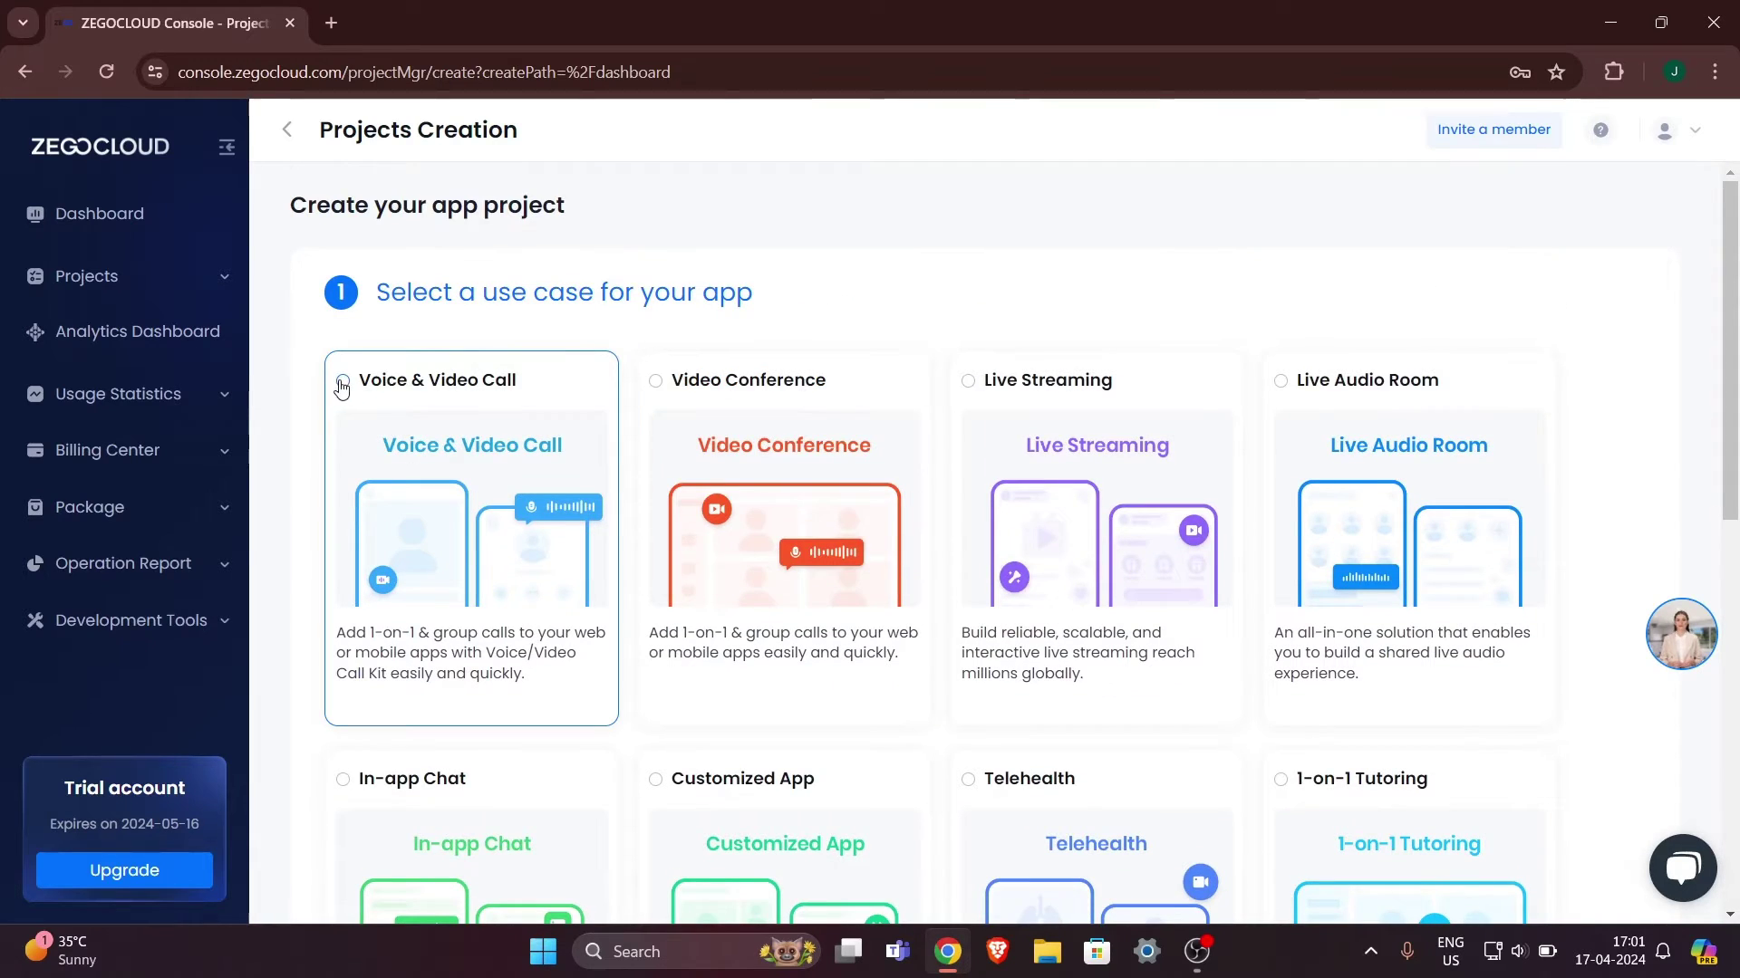
{"action": "scroll", "coordinate": [375, 421], "scroll_direction": "down", "scroll_amount": 3}
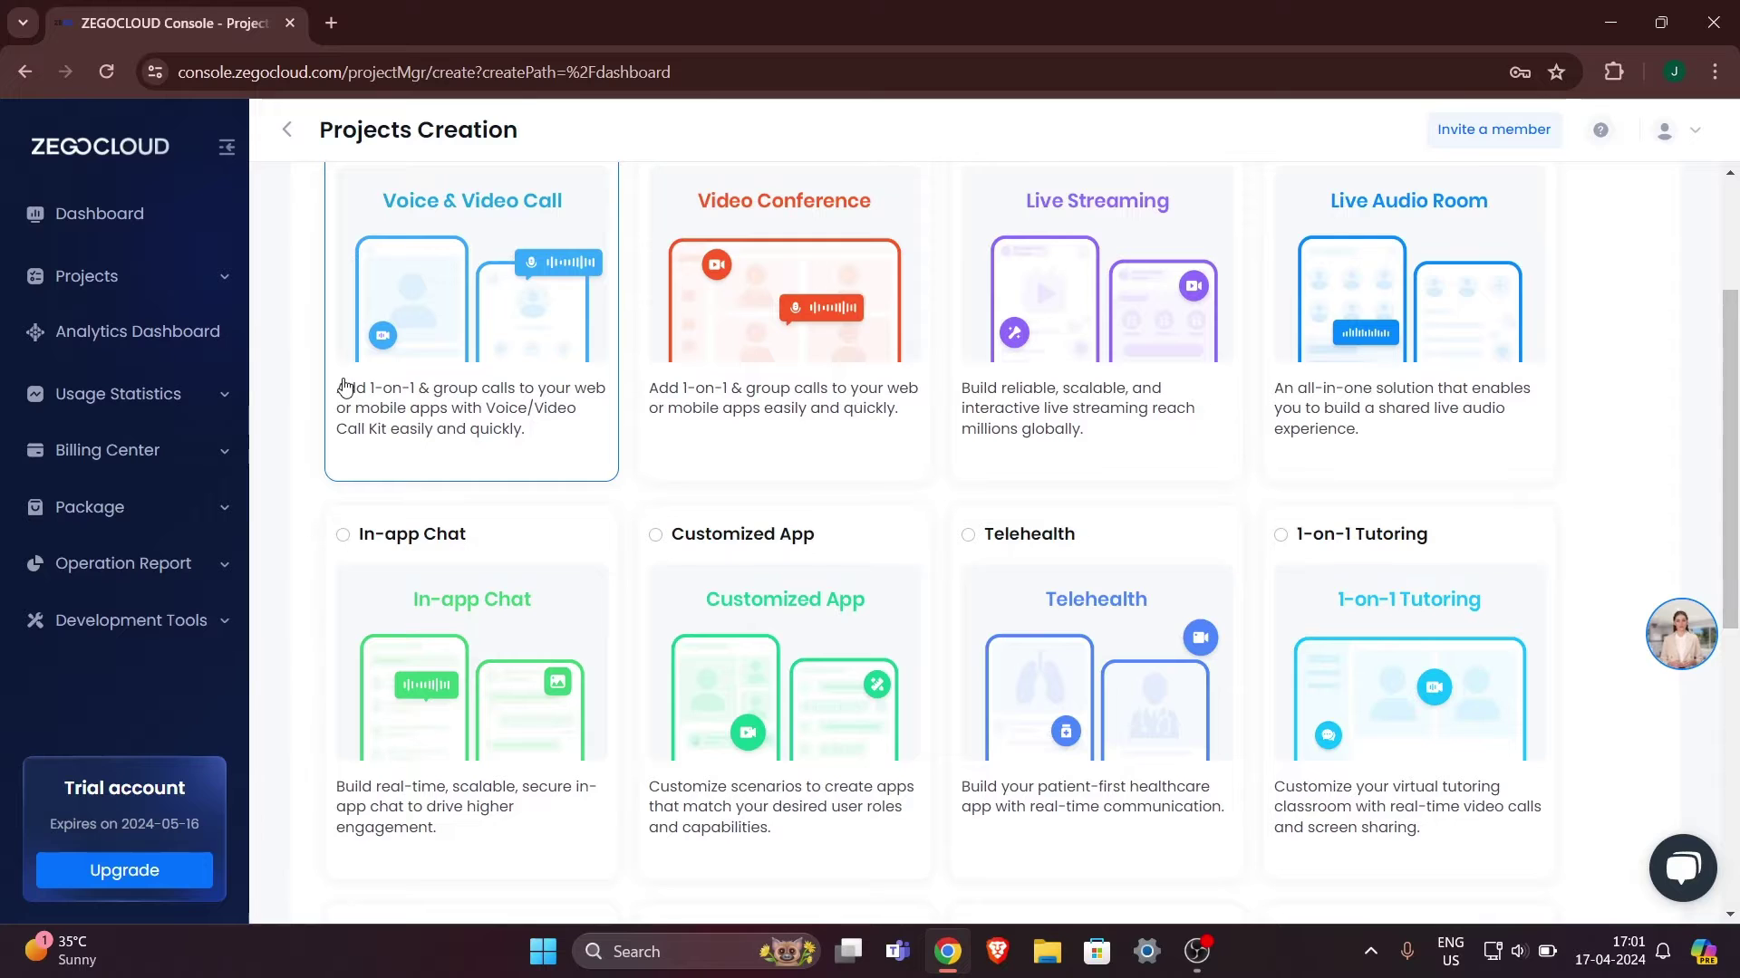
{"action": "scroll", "coordinate": [562, 404], "scroll_direction": "down", "scroll_amount": 7}
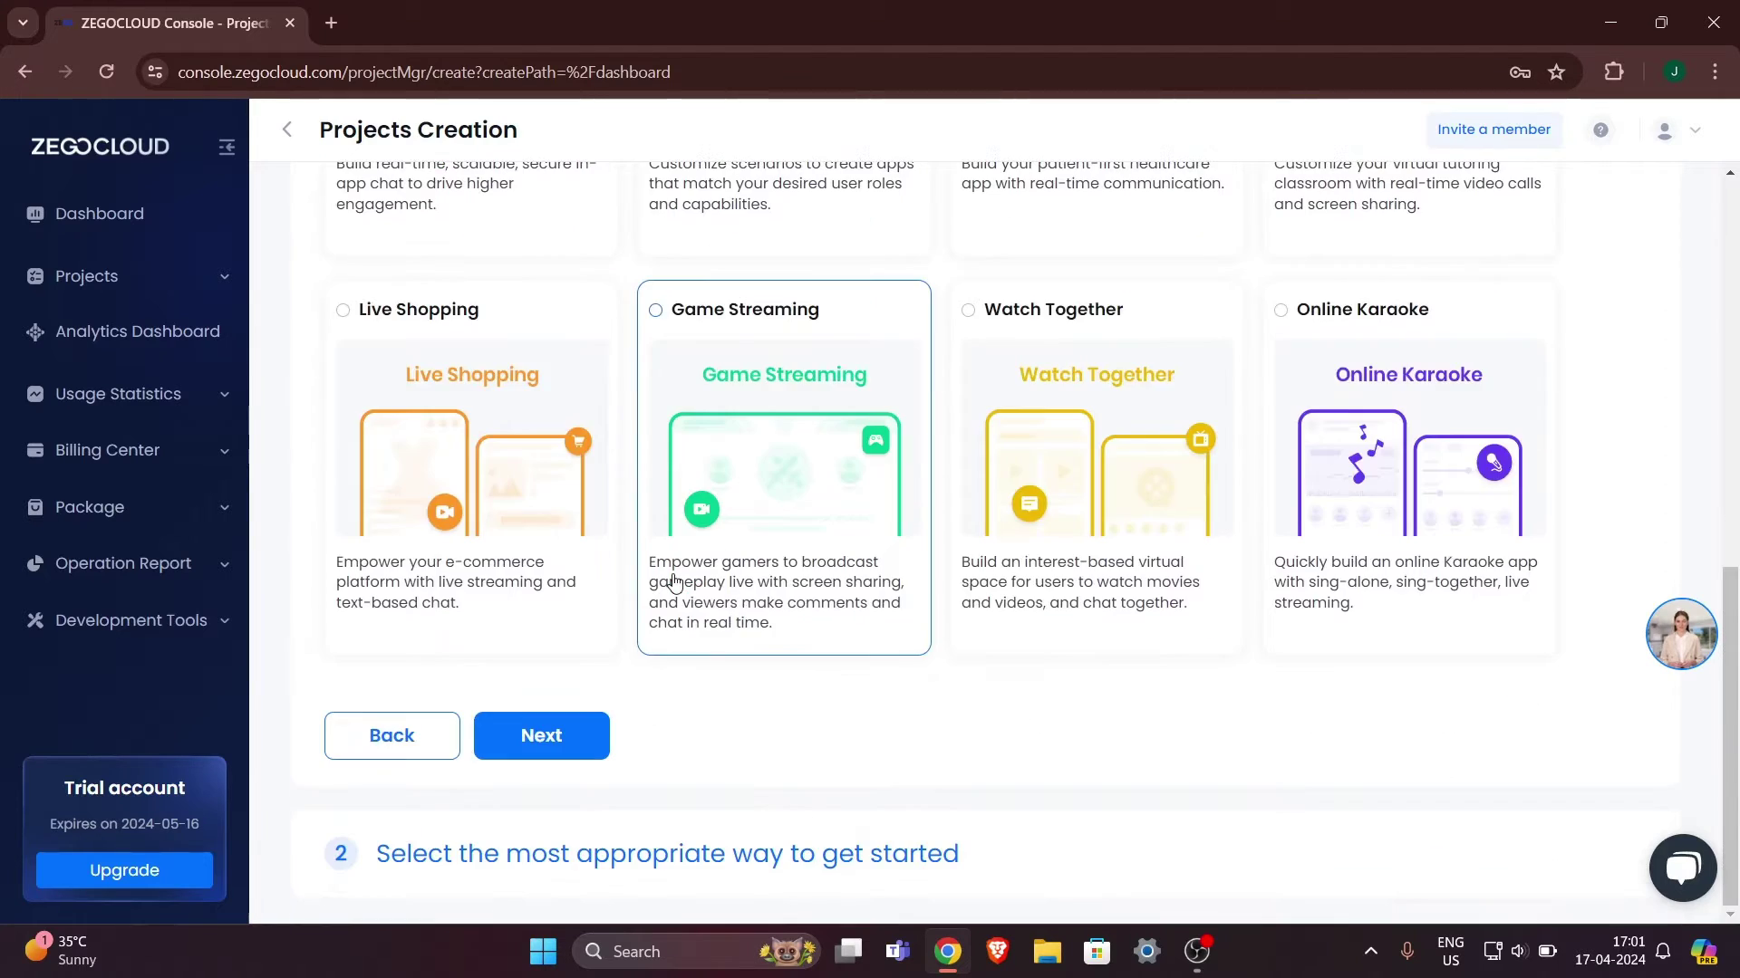
{"action": "scroll", "coordinate": [613, 415], "scroll_direction": "up", "scroll_amount": 5}
{"action": "scroll", "coordinate": [613, 415], "scroll_direction": "up", "scroll_amount": 5}
{"action": "scroll", "coordinate": [459, 440], "scroll_direction": "down", "scroll_amount": 10}
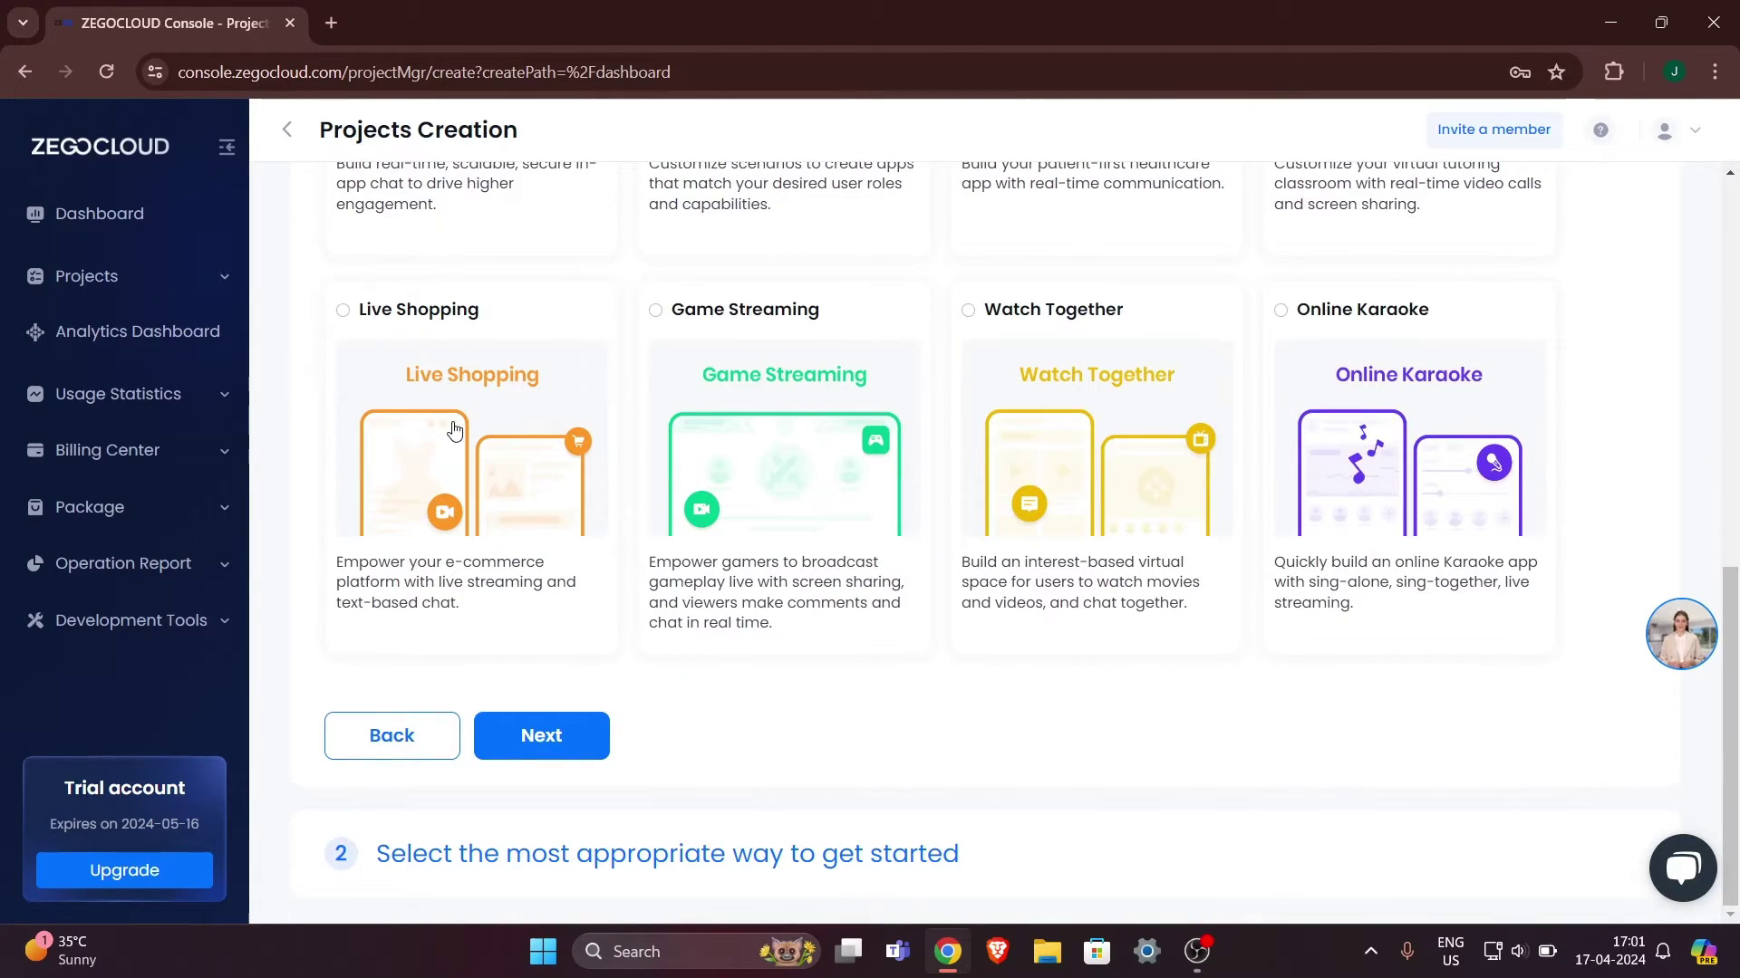
{"action": "left_click", "coordinate": [557, 743]}
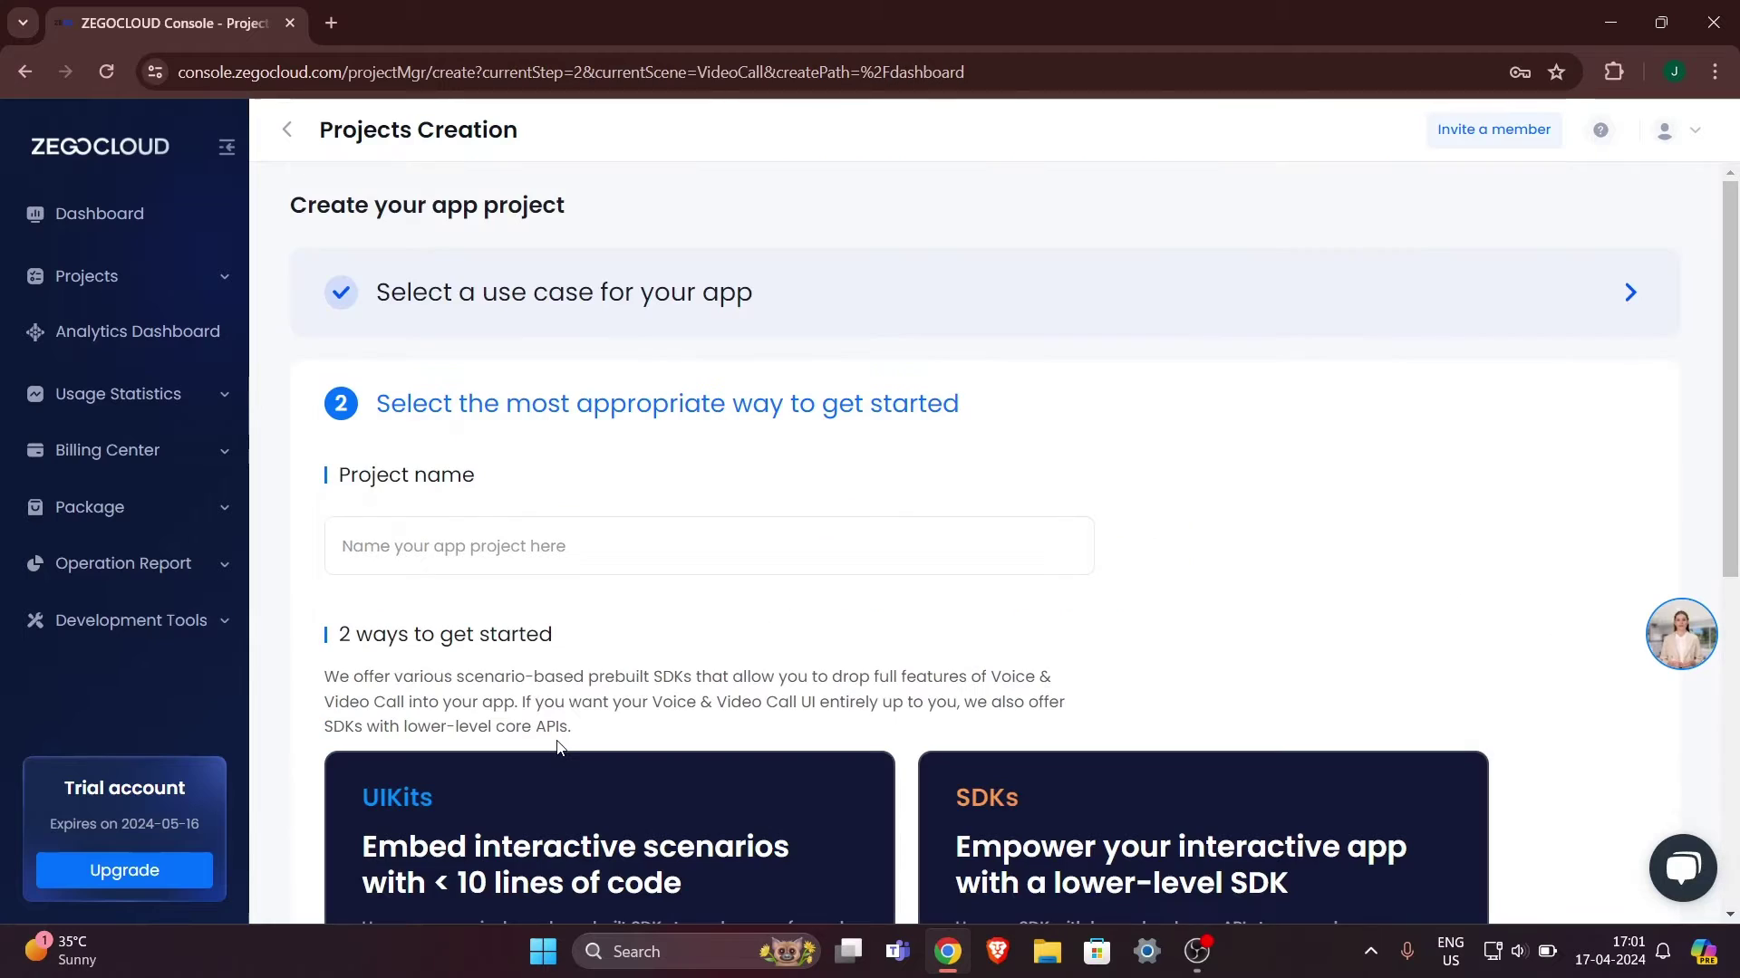
Name the project zegocloud_tut, inserting the missing 'o' after a typo.
{"action": "scroll", "coordinate": [660, 415], "scroll_direction": "down", "scroll_amount": 2}
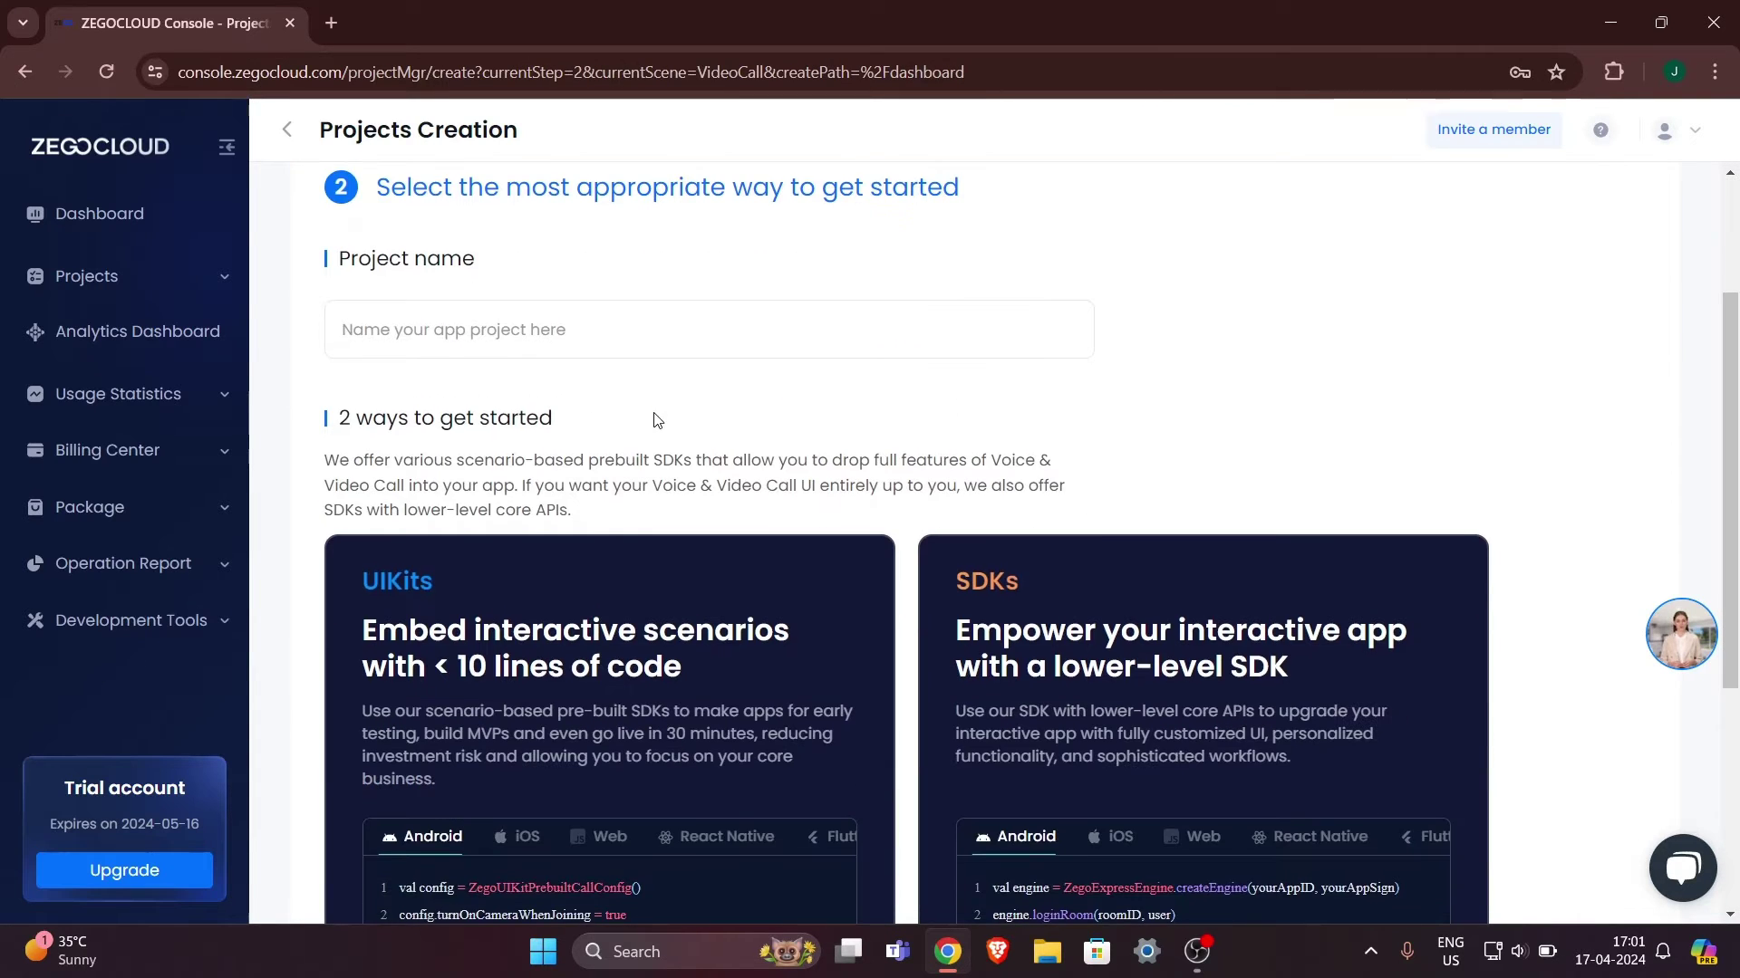
{"action": "left_click", "coordinate": [645, 330]}
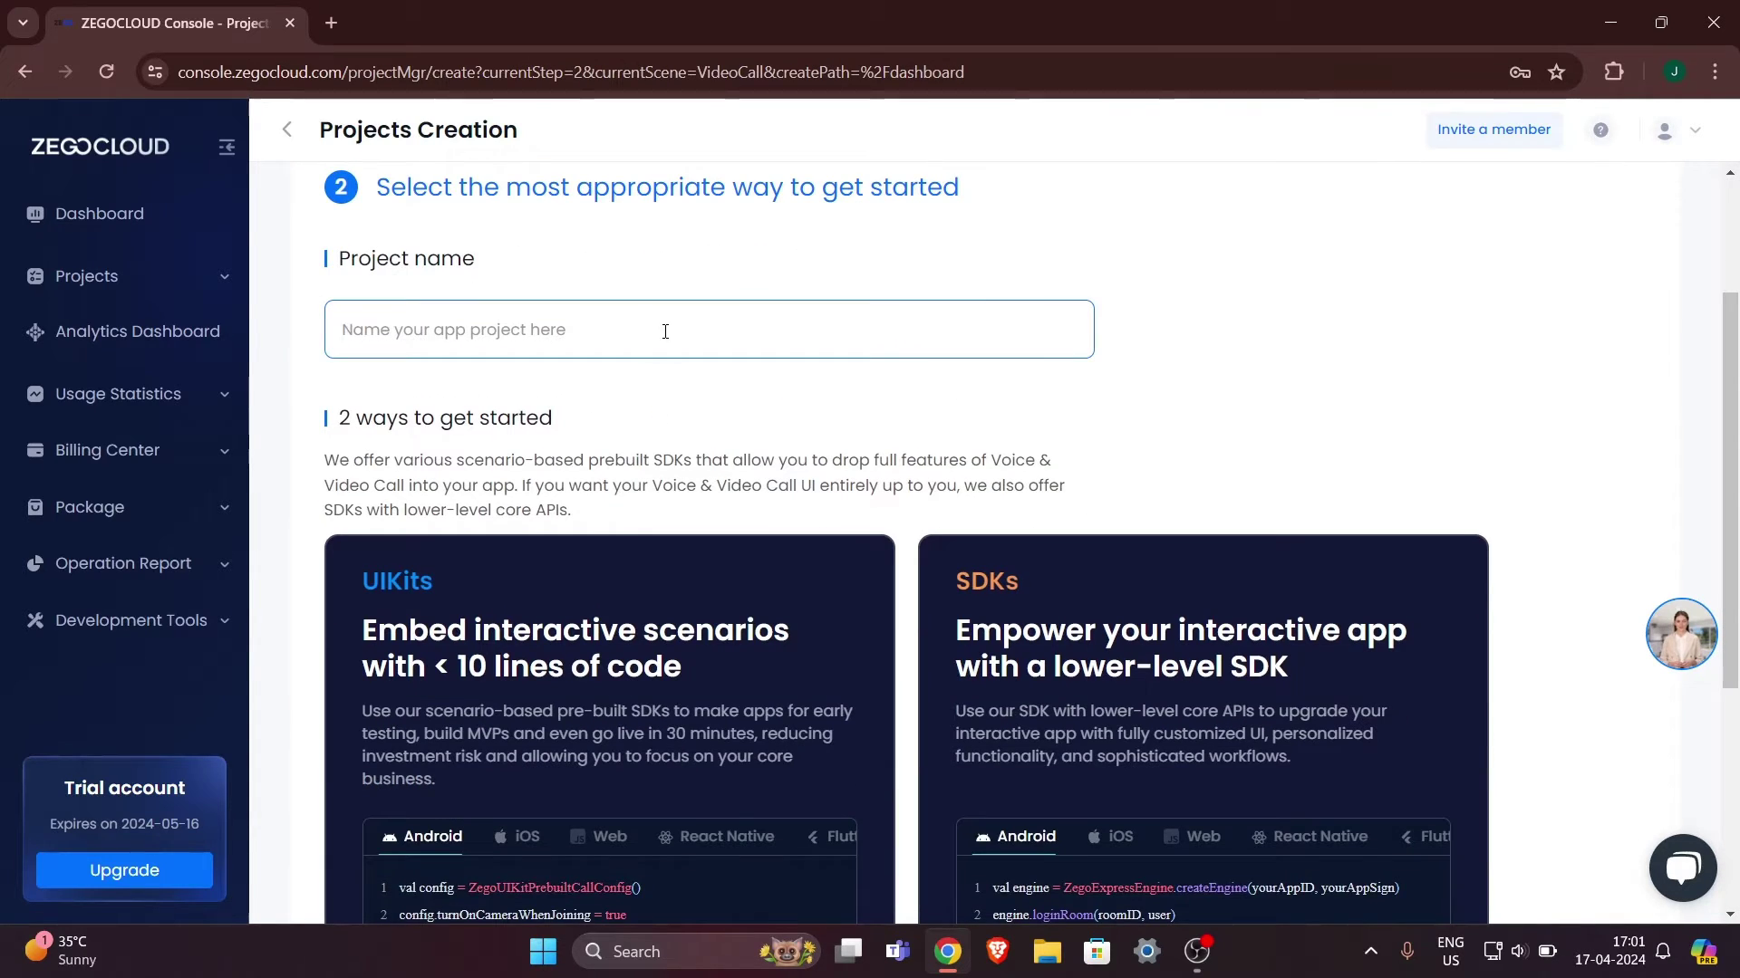
{"action": "scroll", "coordinate": [727, 343], "scroll_direction": "up", "scroll_amount": 2}
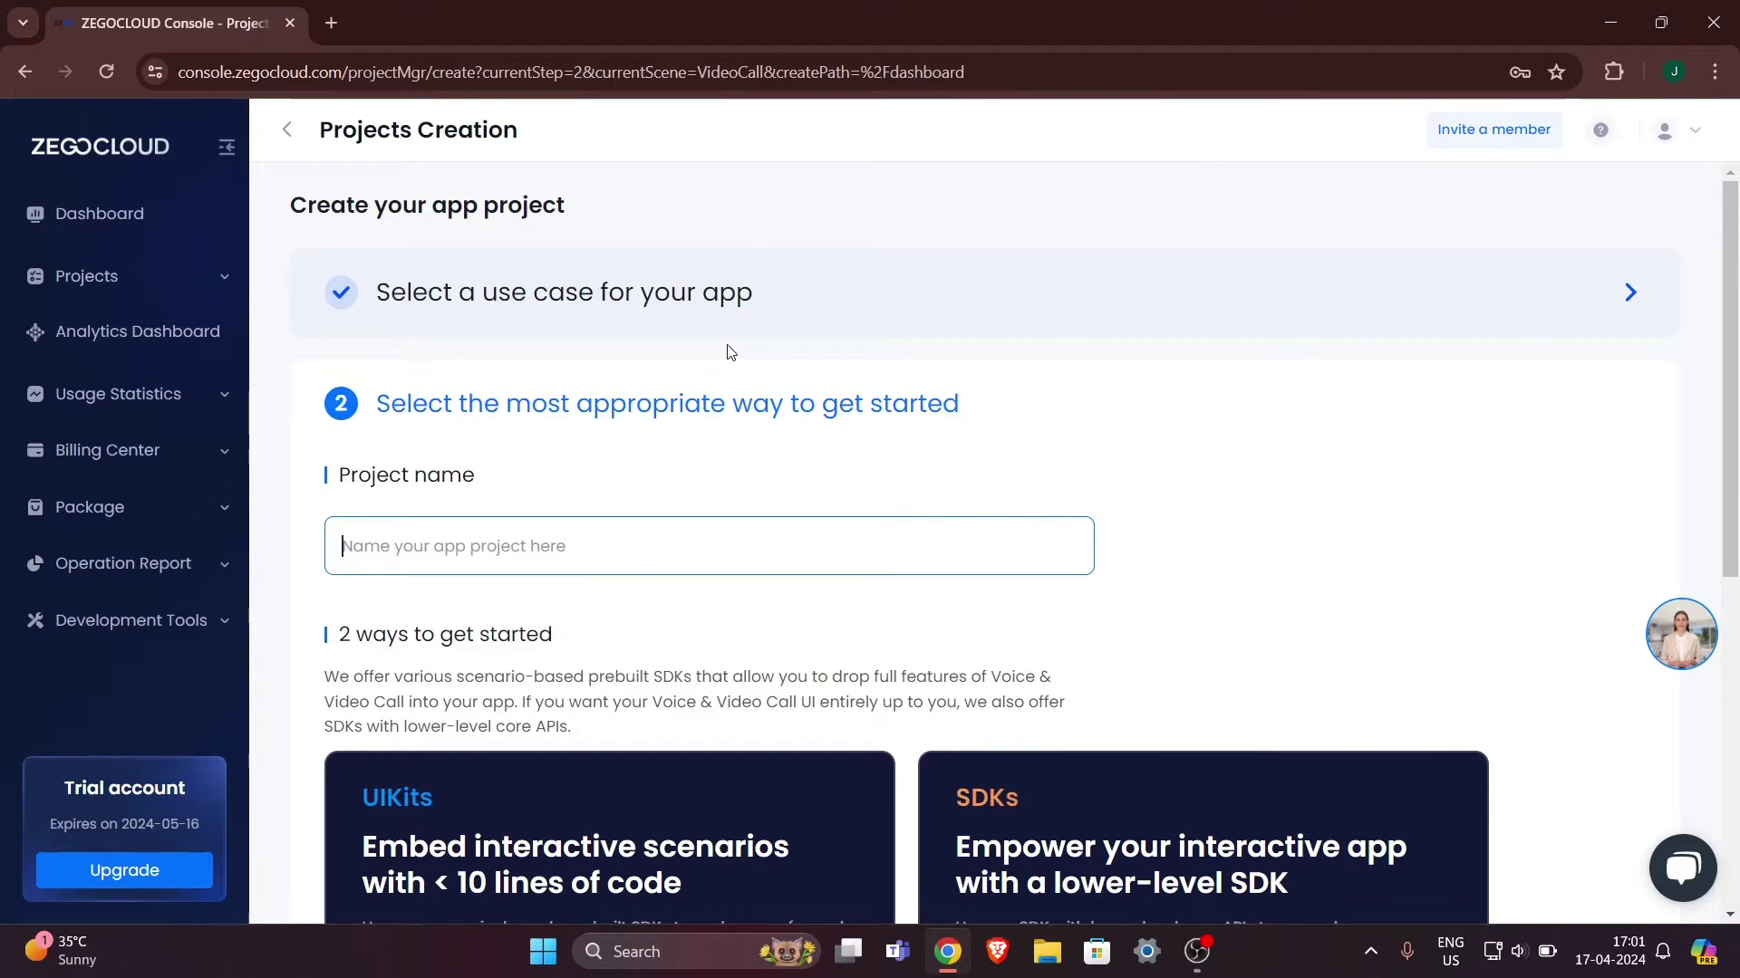
{"action": "type", "text": "zegocl"}
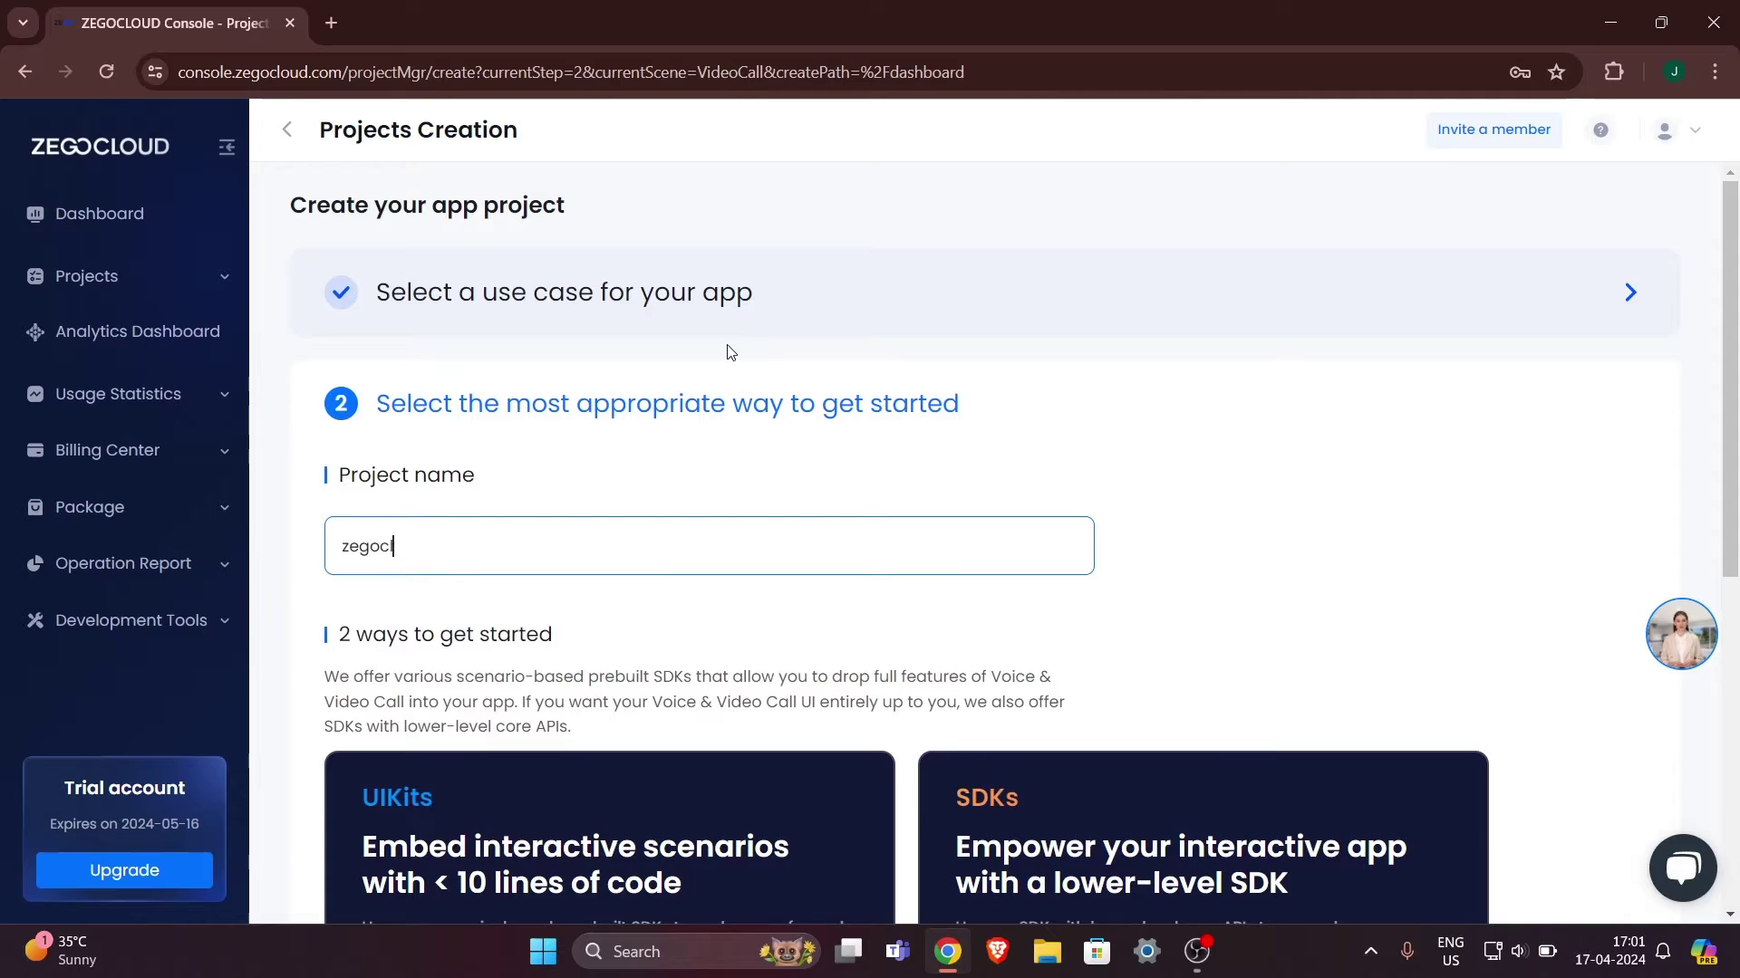
{"action": "type", "text": "ud_tut"}
{"action": "key", "text": "Left"}
{"action": "type", "text": "o"}
Review the get-started options for building the project.
{"action": "scroll", "coordinate": [622, 632], "scroll_direction": "down", "scroll_amount": 4}
{"action": "scroll", "coordinate": [706, 435], "scroll_direction": "down", "scroll_amount": 3}
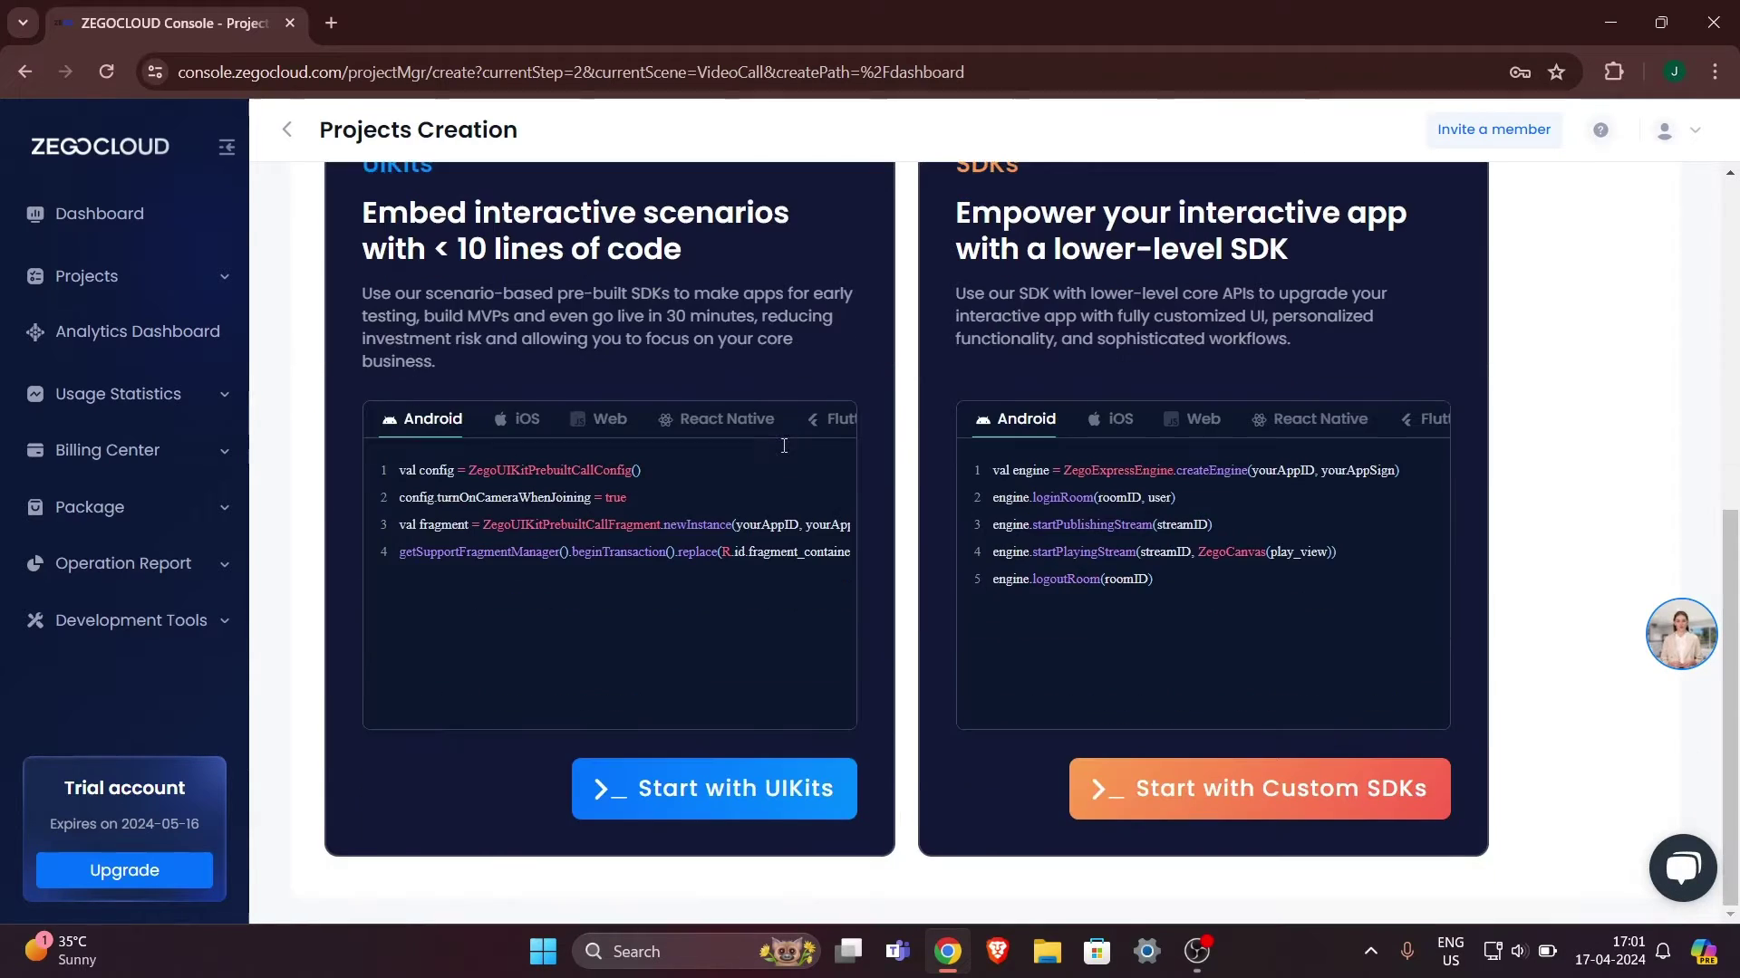
{"action": "scroll", "coordinate": [892, 415], "scroll_direction": "up", "scroll_amount": 2}
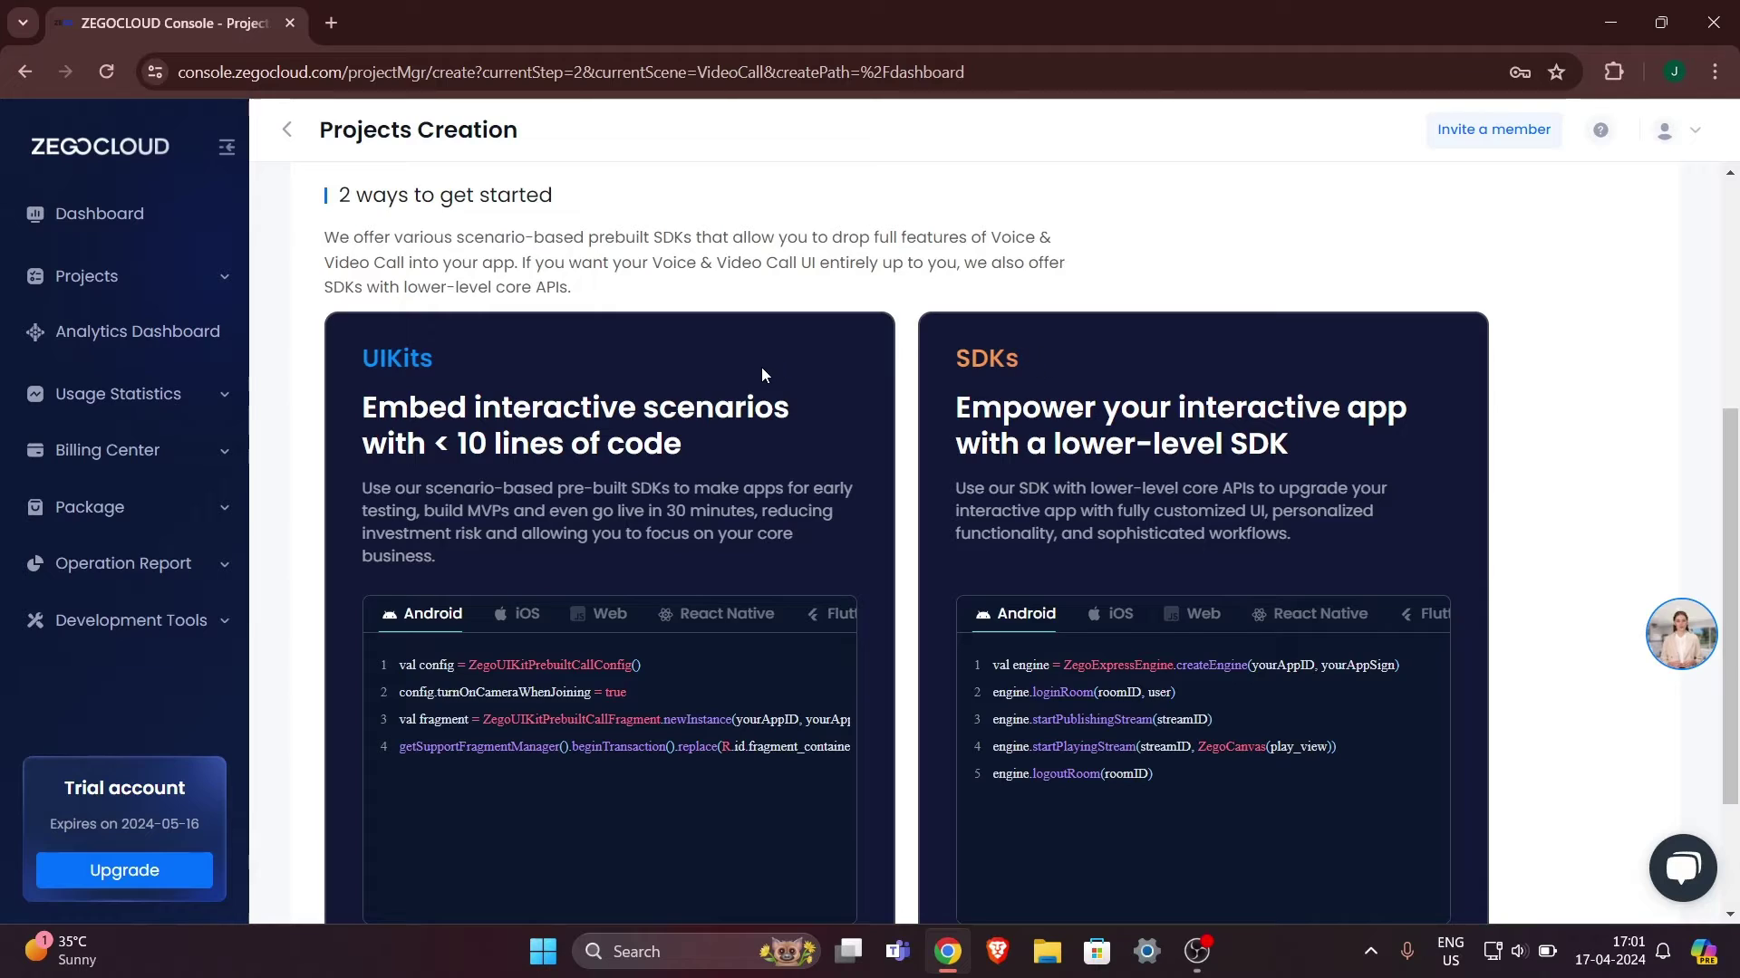
{"action": "scroll", "coordinate": [761, 367], "scroll_direction": "down", "scroll_amount": 4}
{"action": "scroll", "coordinate": [412, 252], "scroll_direction": "up", "scroll_amount": 2}
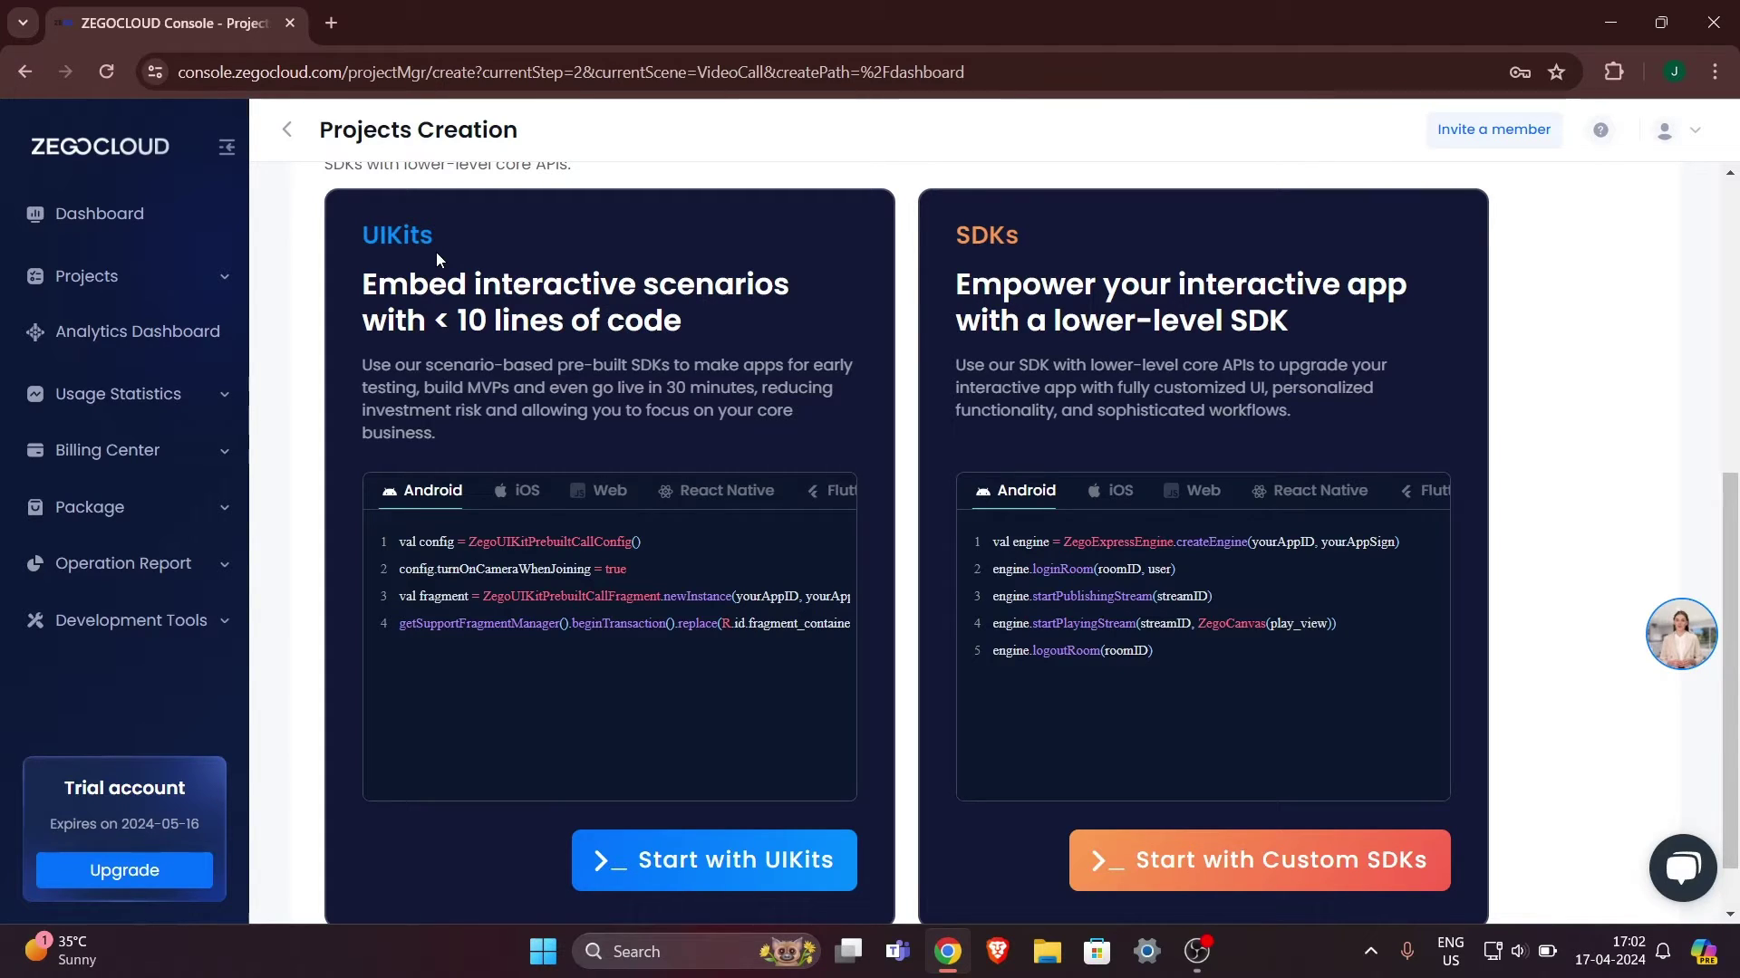
{"action": "scroll", "coordinate": [906, 272], "scroll_direction": "up", "scroll_amount": 1}
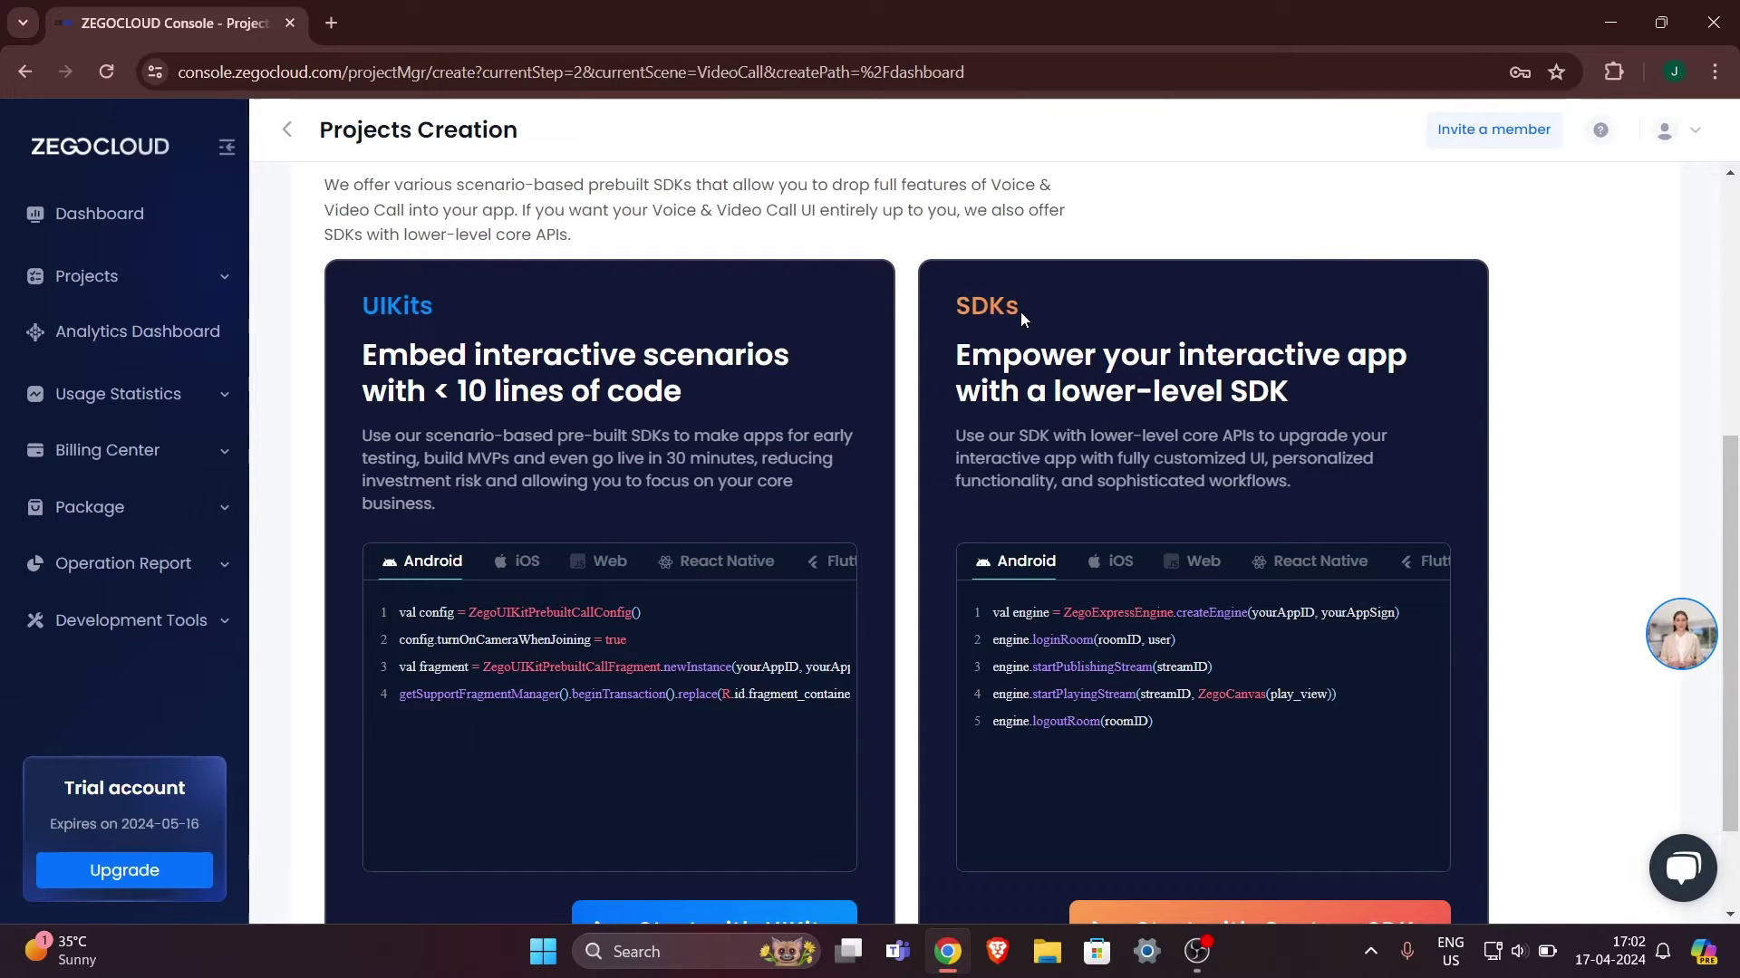
{"action": "double_click", "coordinate": [420, 333]}
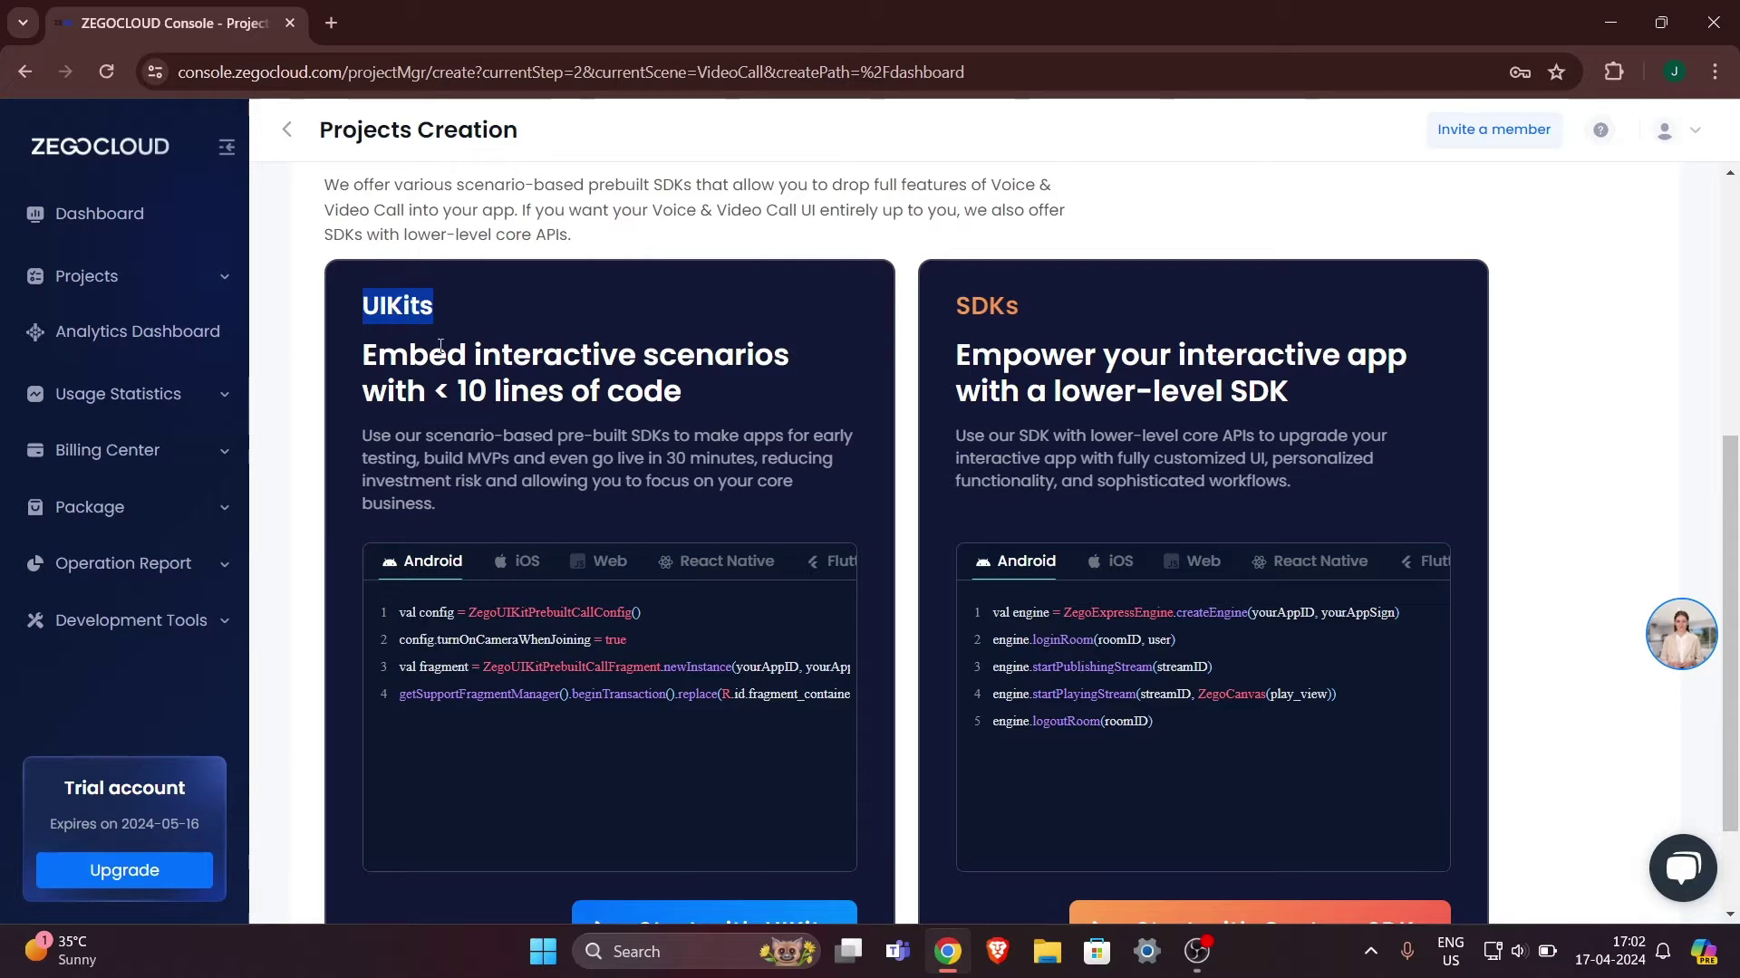
{"action": "left_click", "coordinate": [420, 333]}
{"action": "scroll", "coordinate": [475, 362], "scroll_direction": "down", "scroll_amount": 1}
{"action": "scroll", "coordinate": [475, 361], "scroll_direction": "down", "scroll_amount": 1}
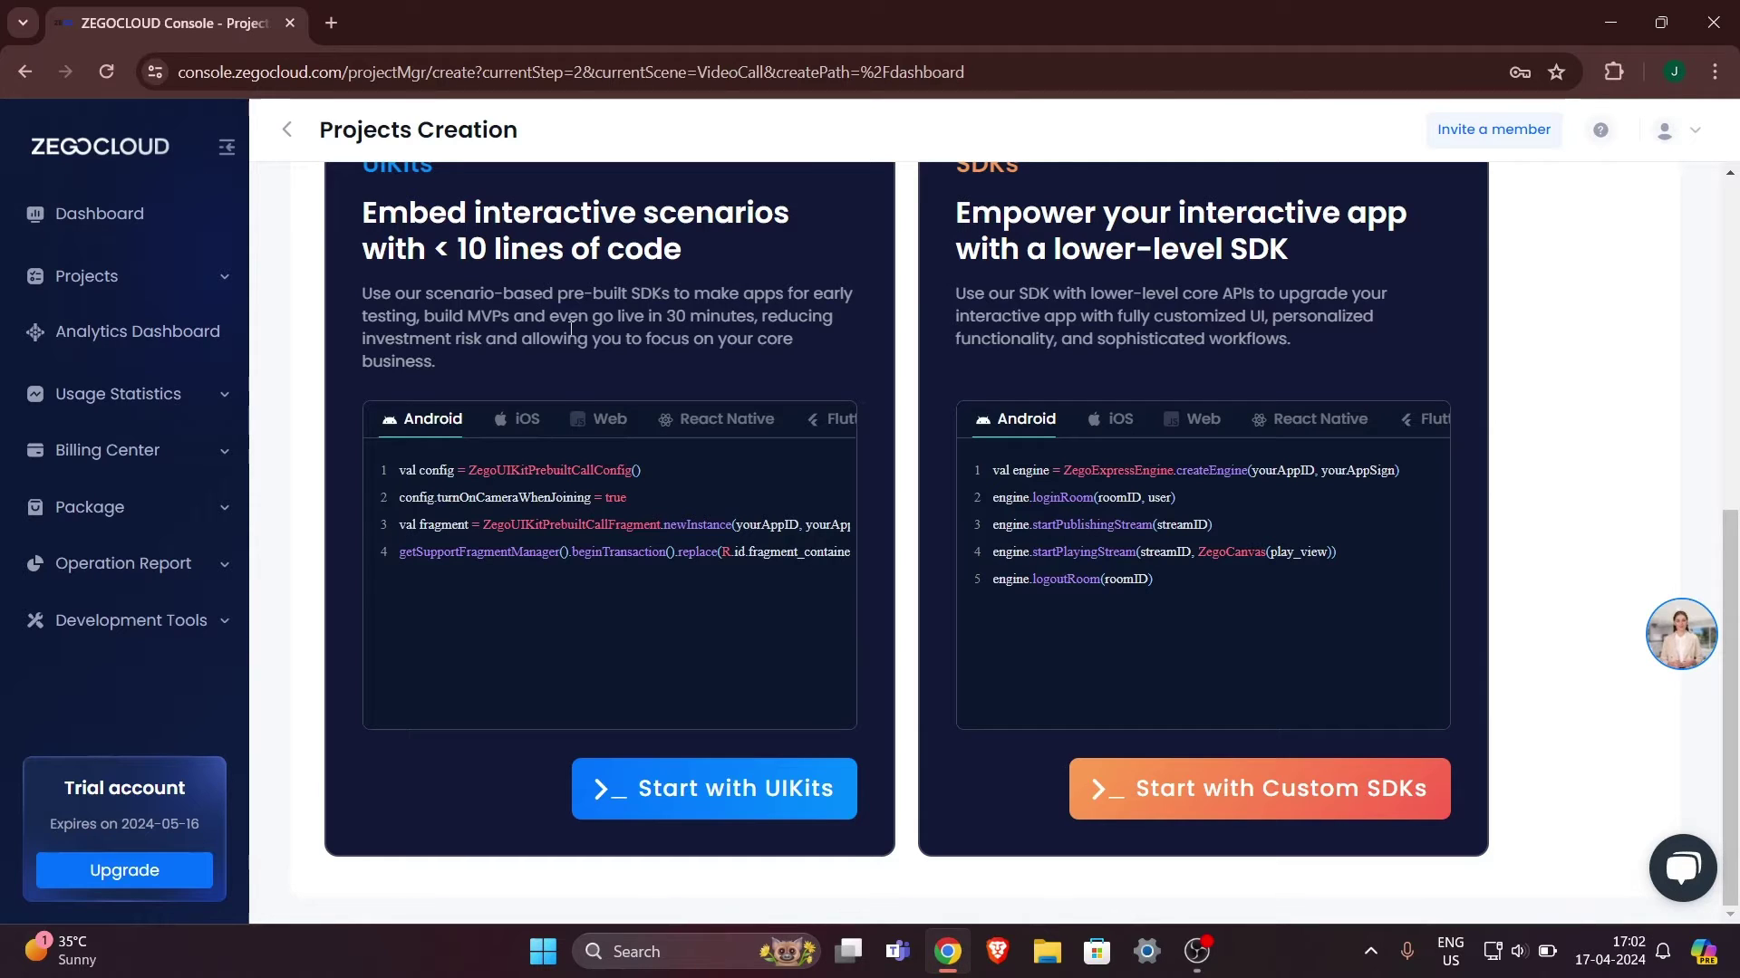
Compare the iOS, Web and React Native UIKits sample code, ending on Web.
{"action": "left_click", "coordinate": [526, 430]}
{"action": "left_click_drag", "start_coordinate": [440, 494], "coordinate": [624, 590]}
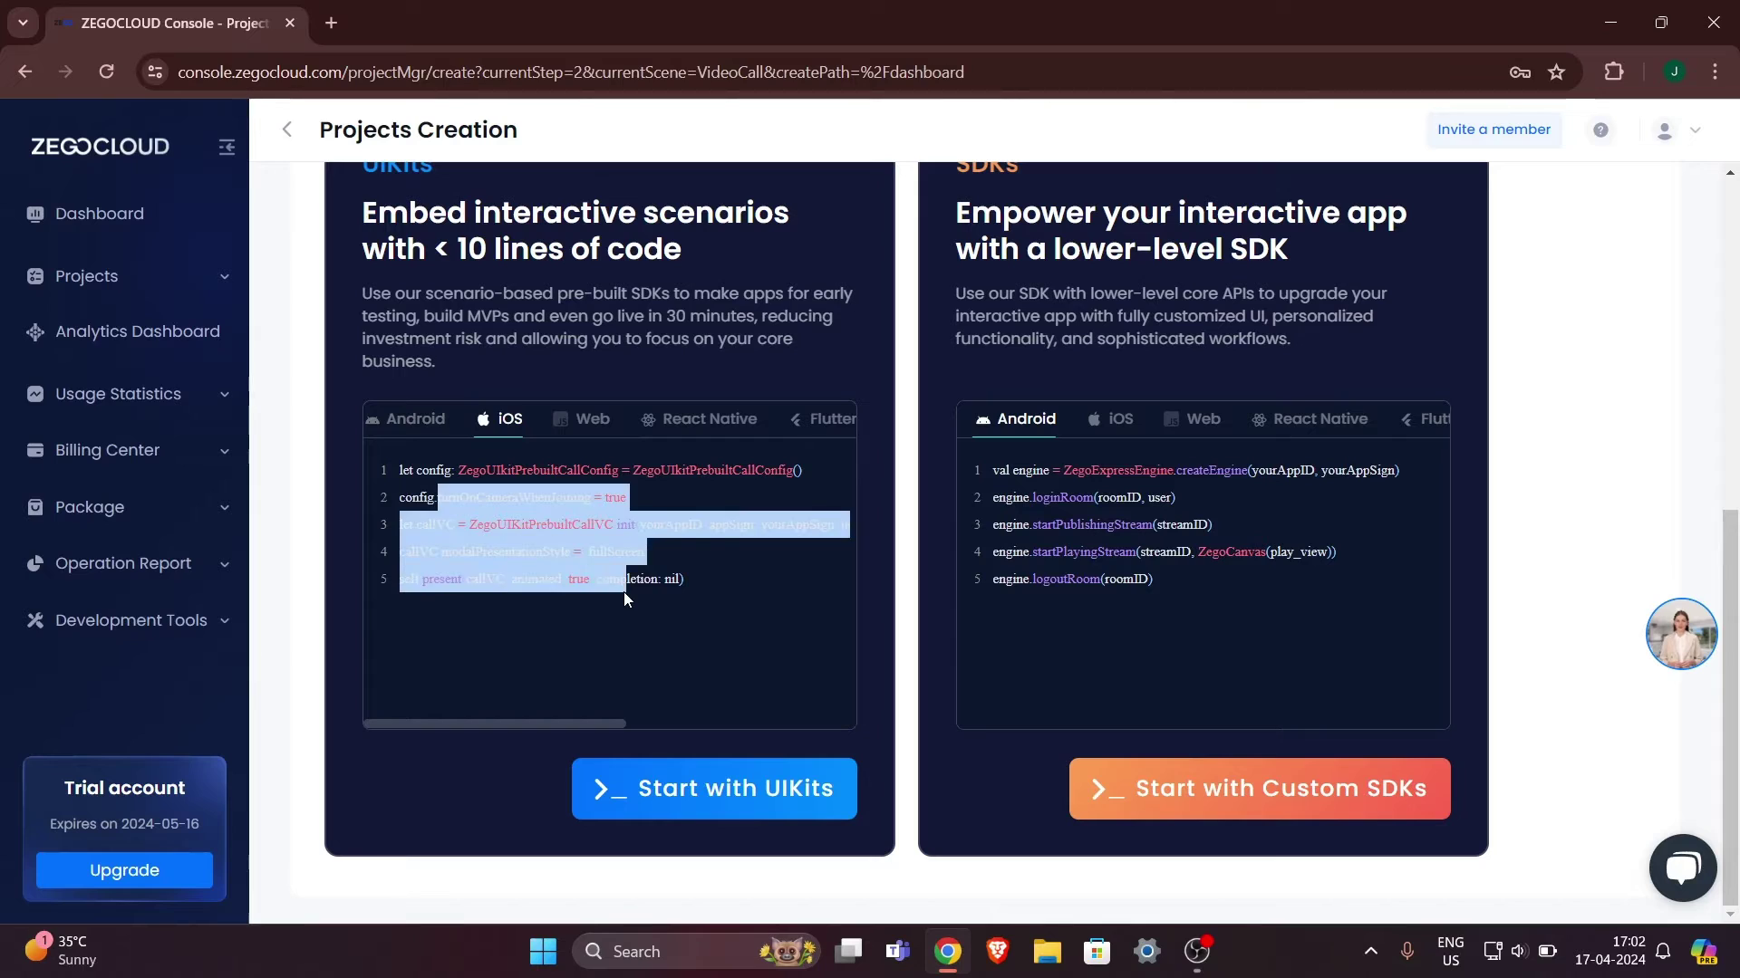
{"action": "left_click", "coordinate": [624, 590]}
{"action": "left_click", "coordinate": [584, 418]}
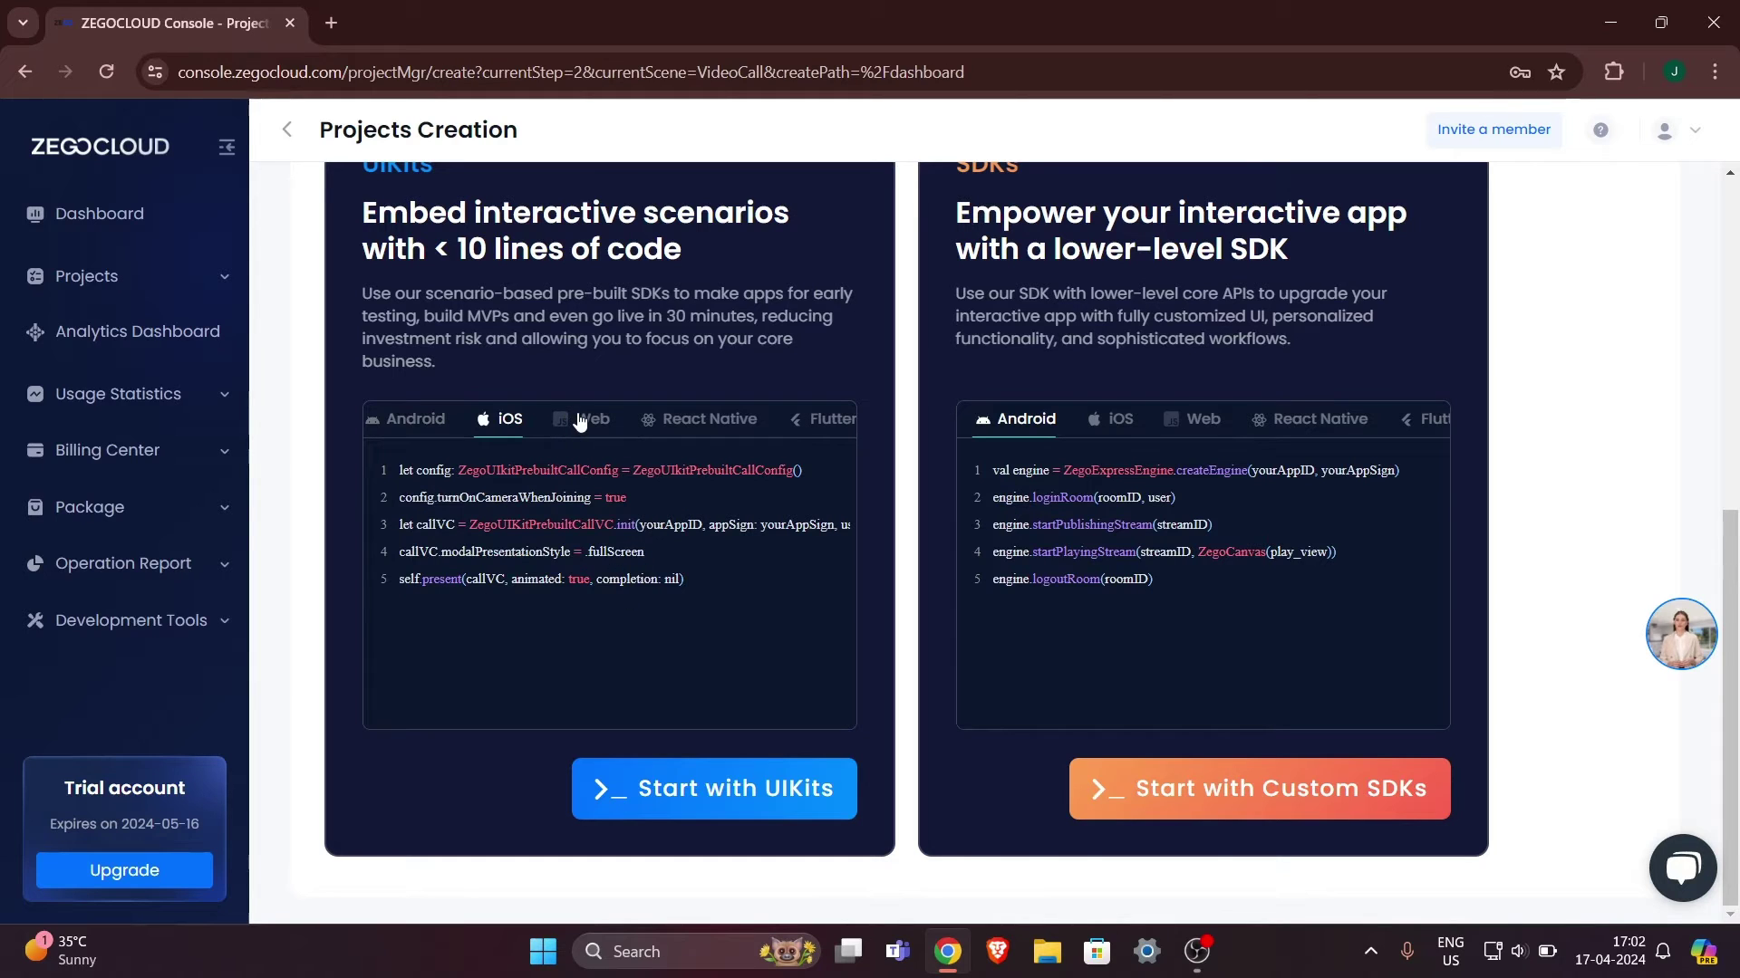
{"action": "left_click", "coordinate": [704, 419]}
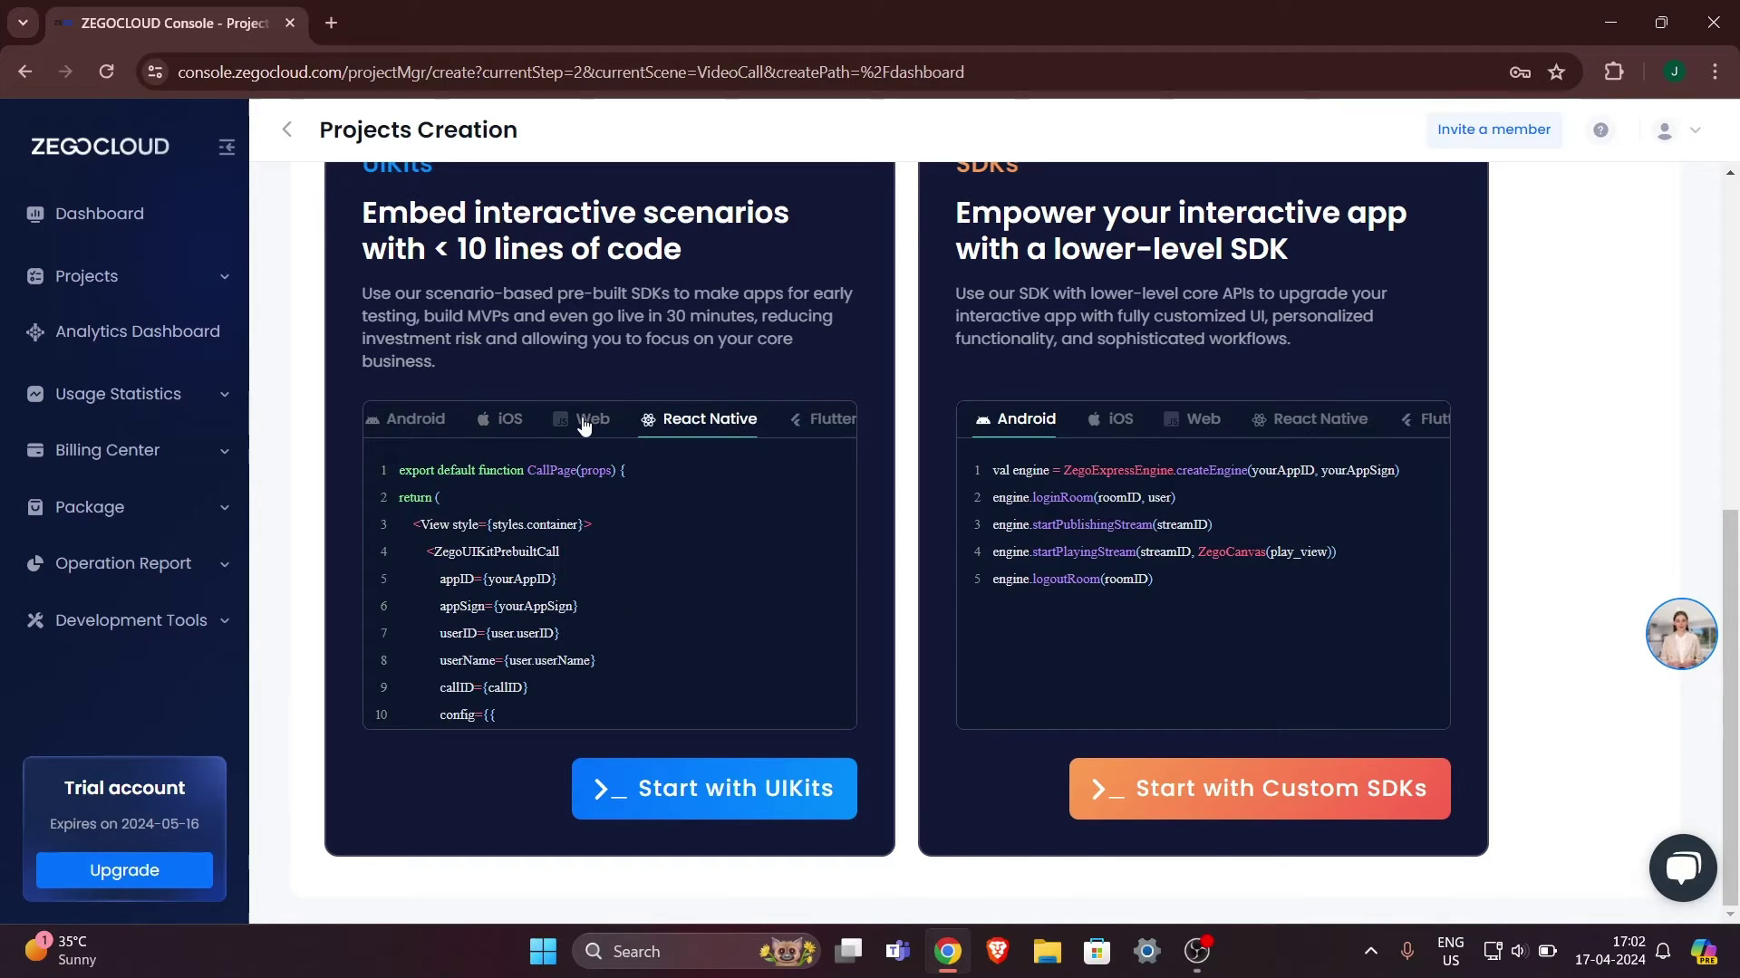
{"action": "left_click", "coordinate": [584, 422]}
{"action": "left_click", "coordinate": [695, 421]}
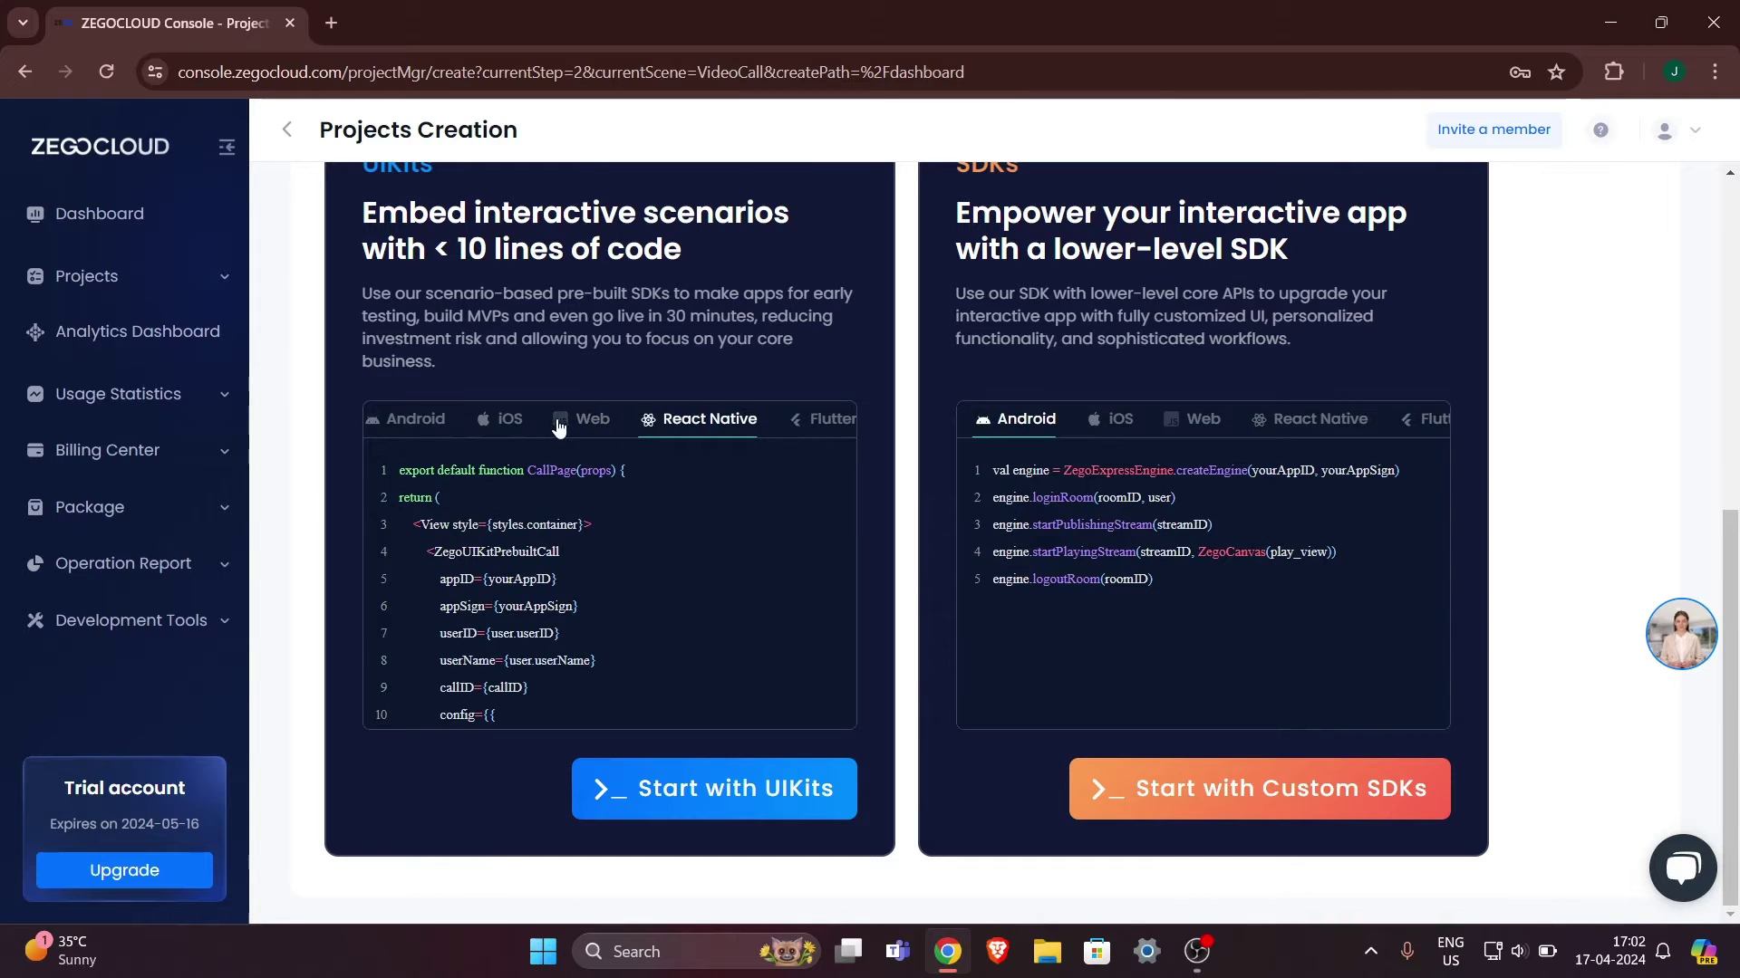
{"action": "left_click", "coordinate": [513, 422]}
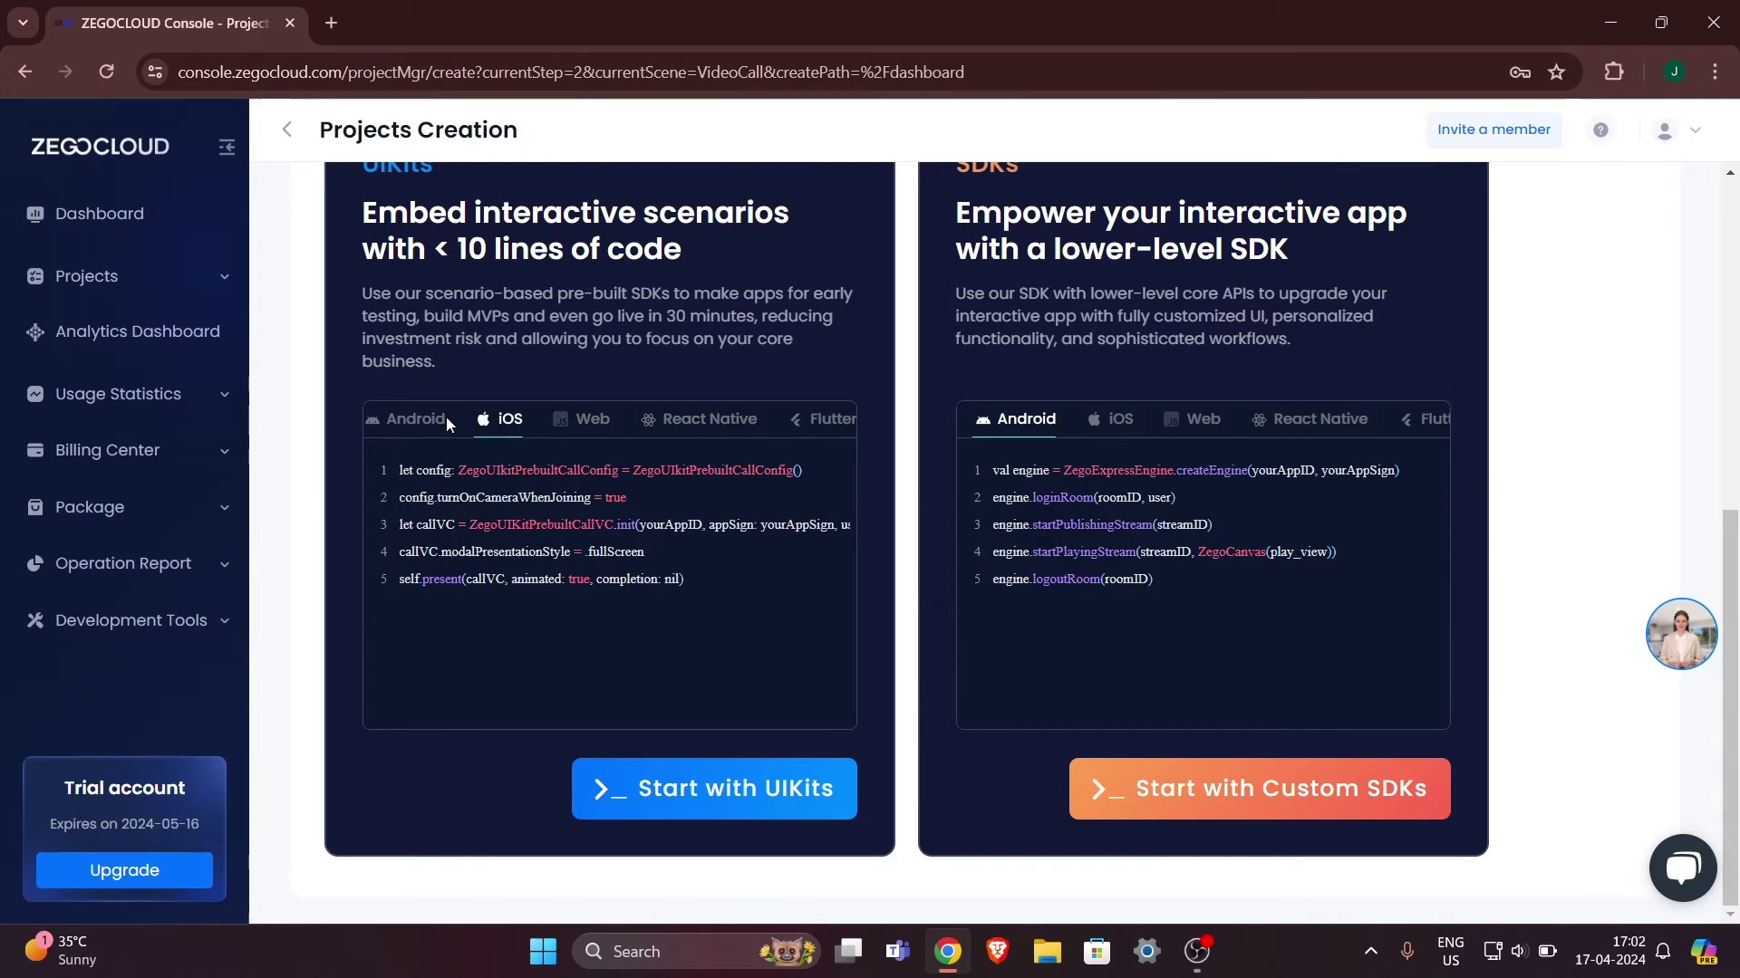
{"action": "left_click", "coordinate": [580, 424]}
Start building zegocloud_tut with the prebuilt UIKits.
{"action": "scroll", "coordinate": [714, 591], "scroll_direction": "up", "scroll_amount": 1}
{"action": "scroll", "coordinate": [689, 652], "scroll_direction": "down", "scroll_amount": 1}
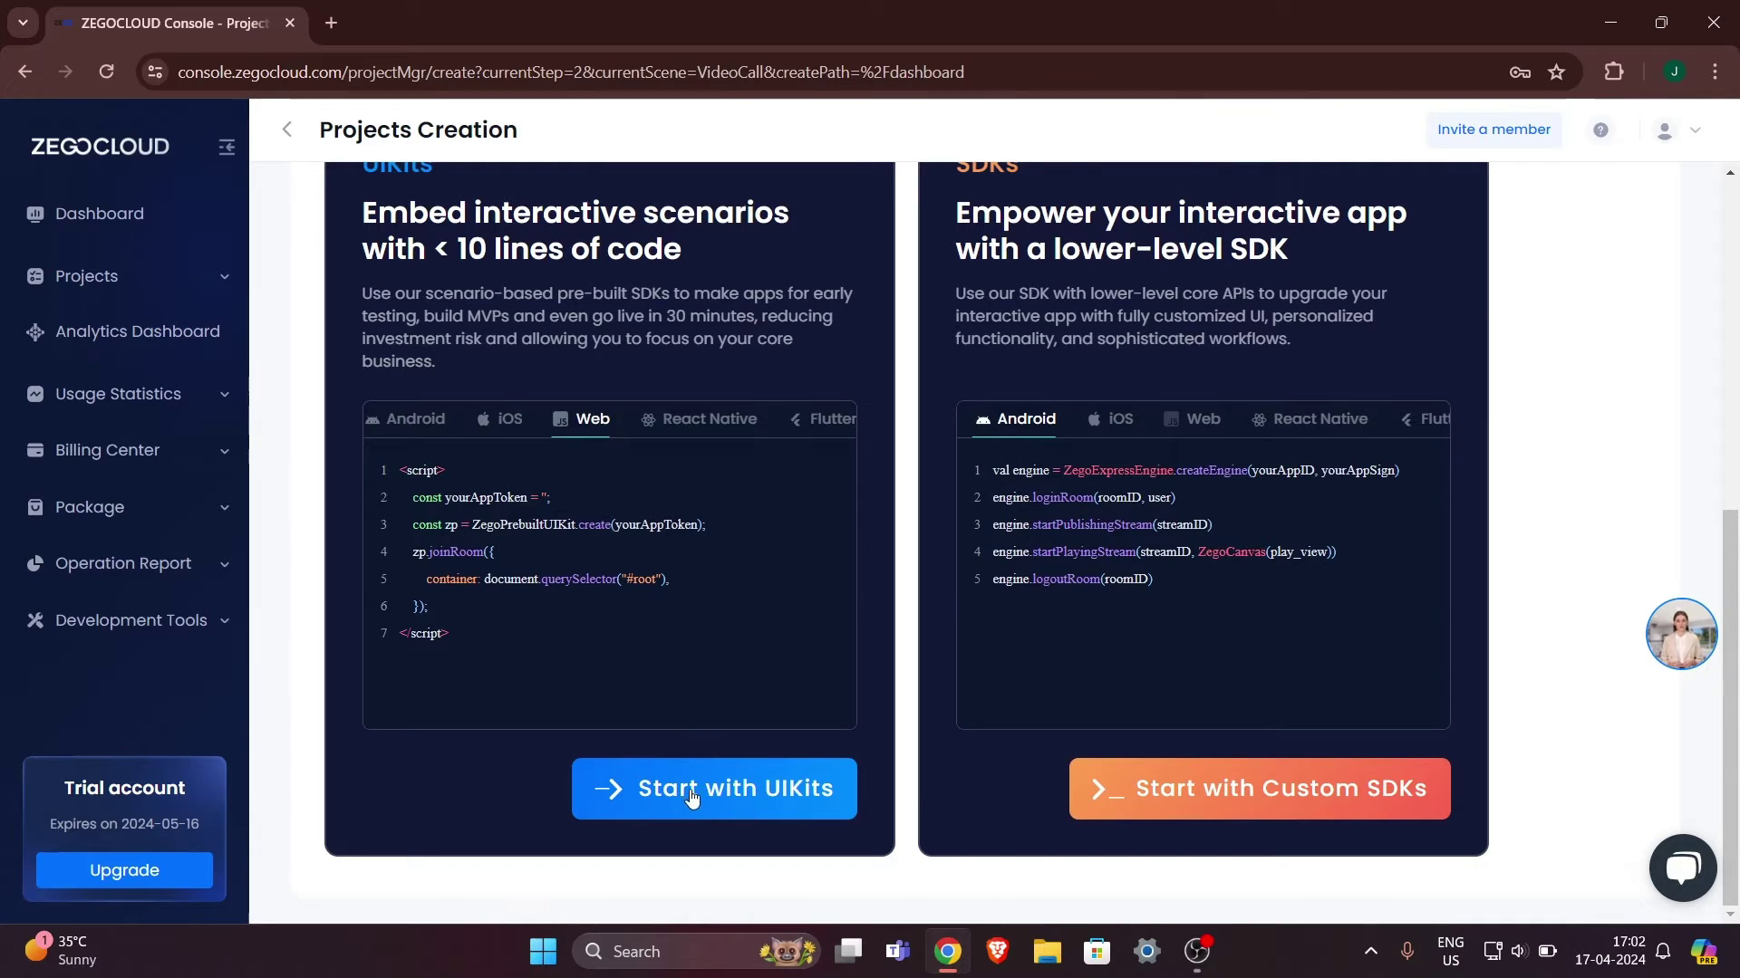
{"action": "left_click", "coordinate": [728, 801]}
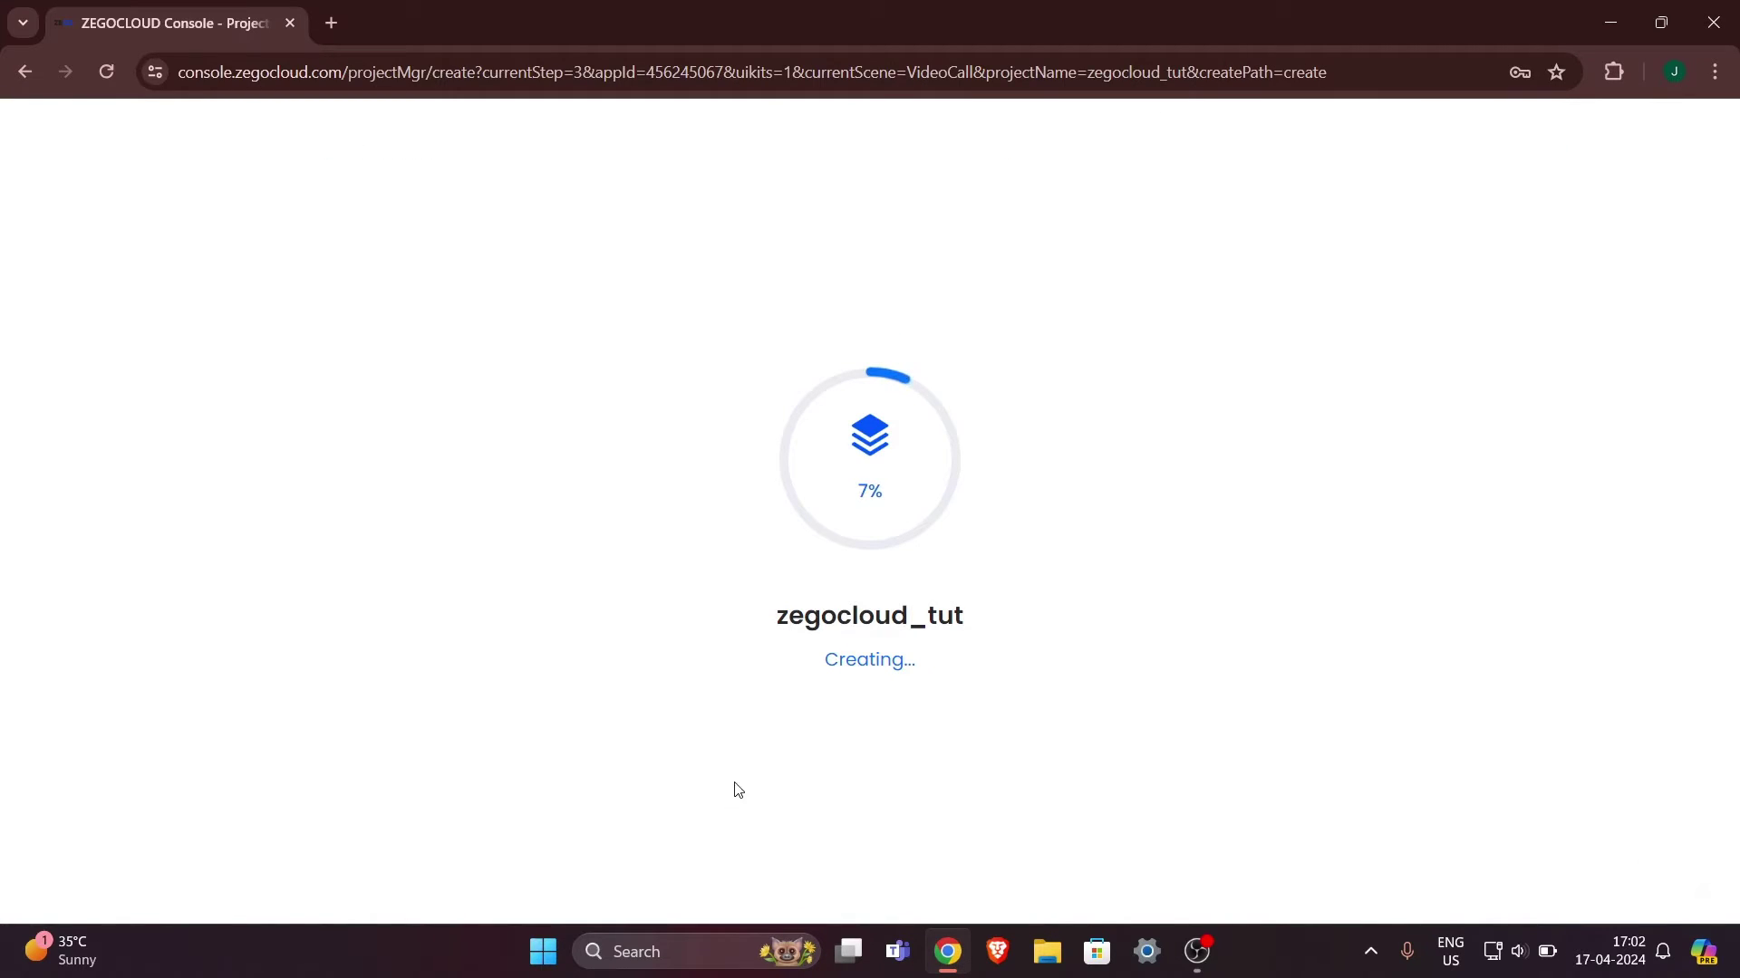
Highlight the new project's name while its creation progresses.
{"action": "left_click_drag", "start_coordinate": [781, 611], "coordinate": [959, 640]}
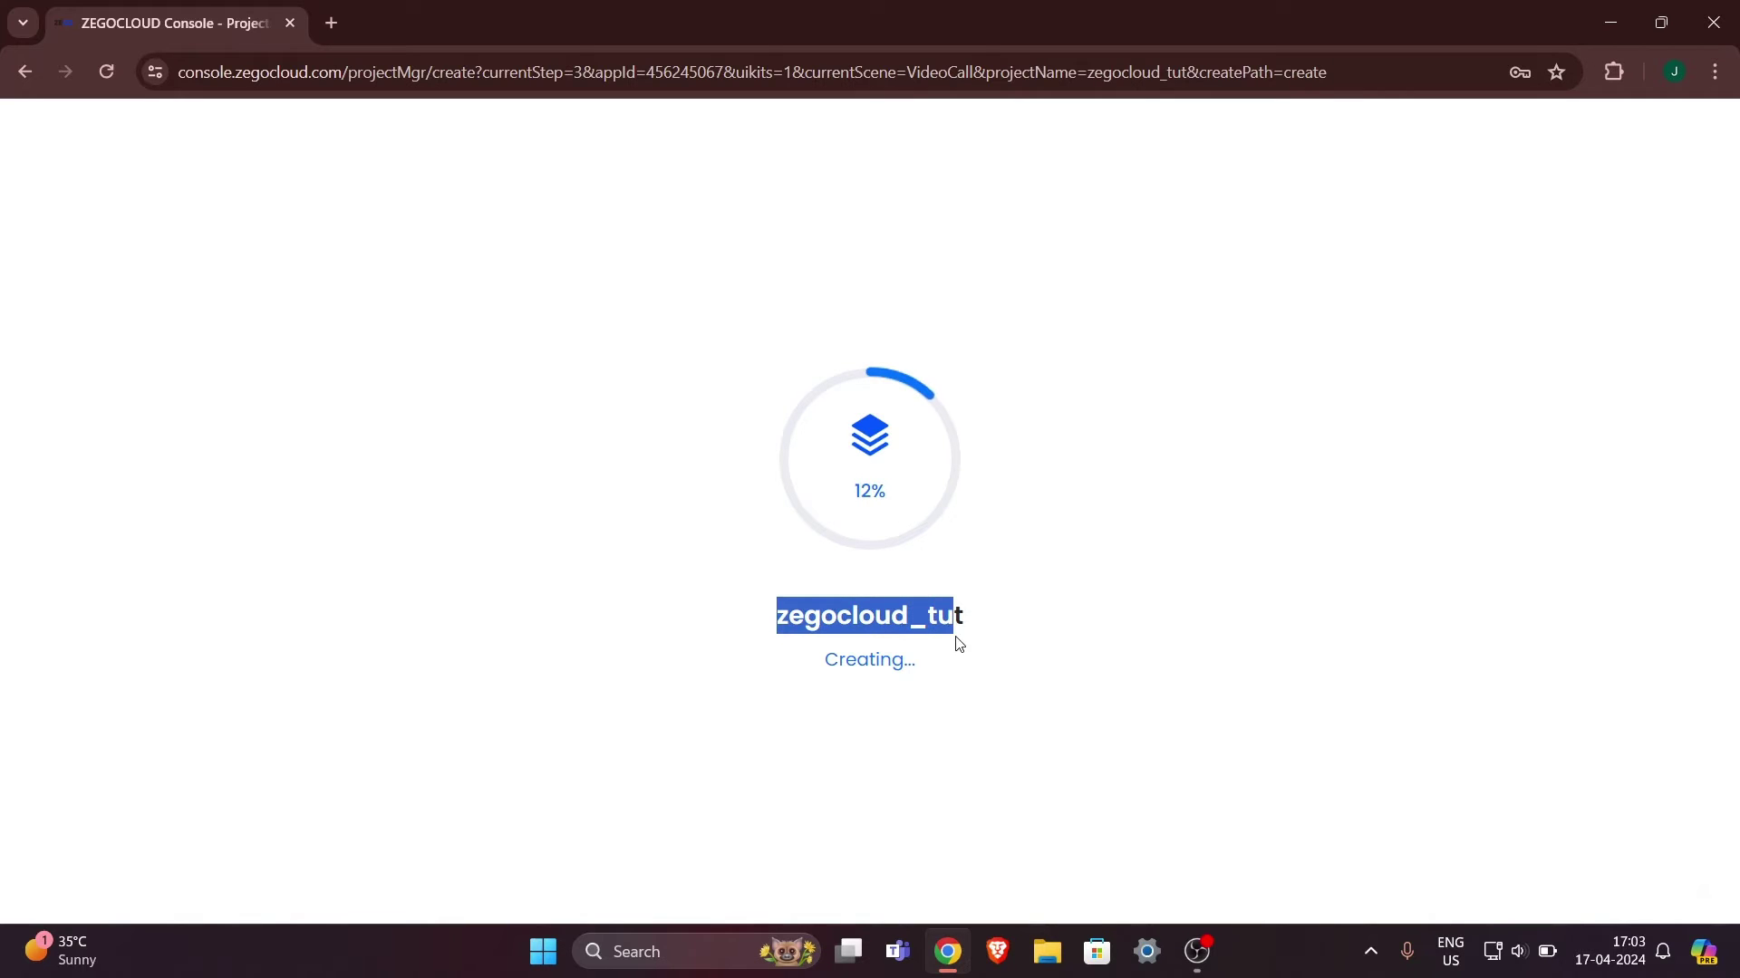
{"action": "left_click", "coordinate": [959, 643]}
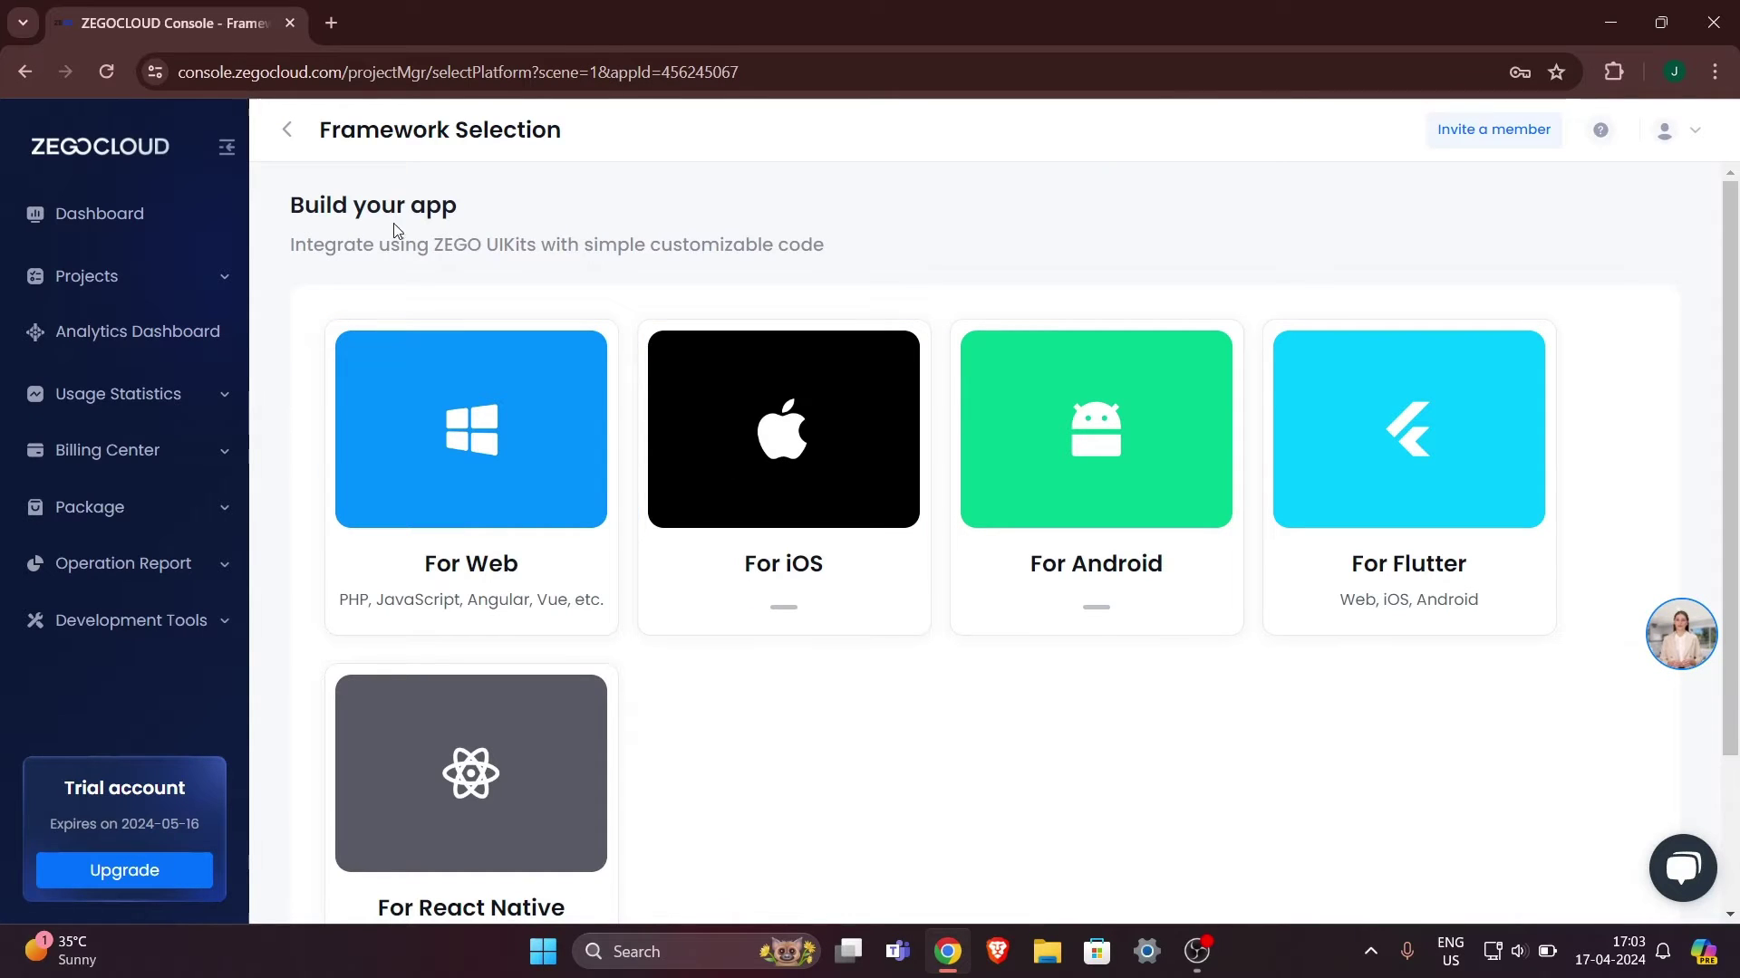
Review the framework options and pick For Web to open UI Configuration (Web).
{"action": "left_click_drag", "start_coordinate": [395, 233], "coordinate": [584, 246]}
{"action": "left_click", "coordinate": [595, 255]}
{"action": "scroll", "coordinate": [633, 494], "scroll_direction": "down", "scroll_amount": 2}
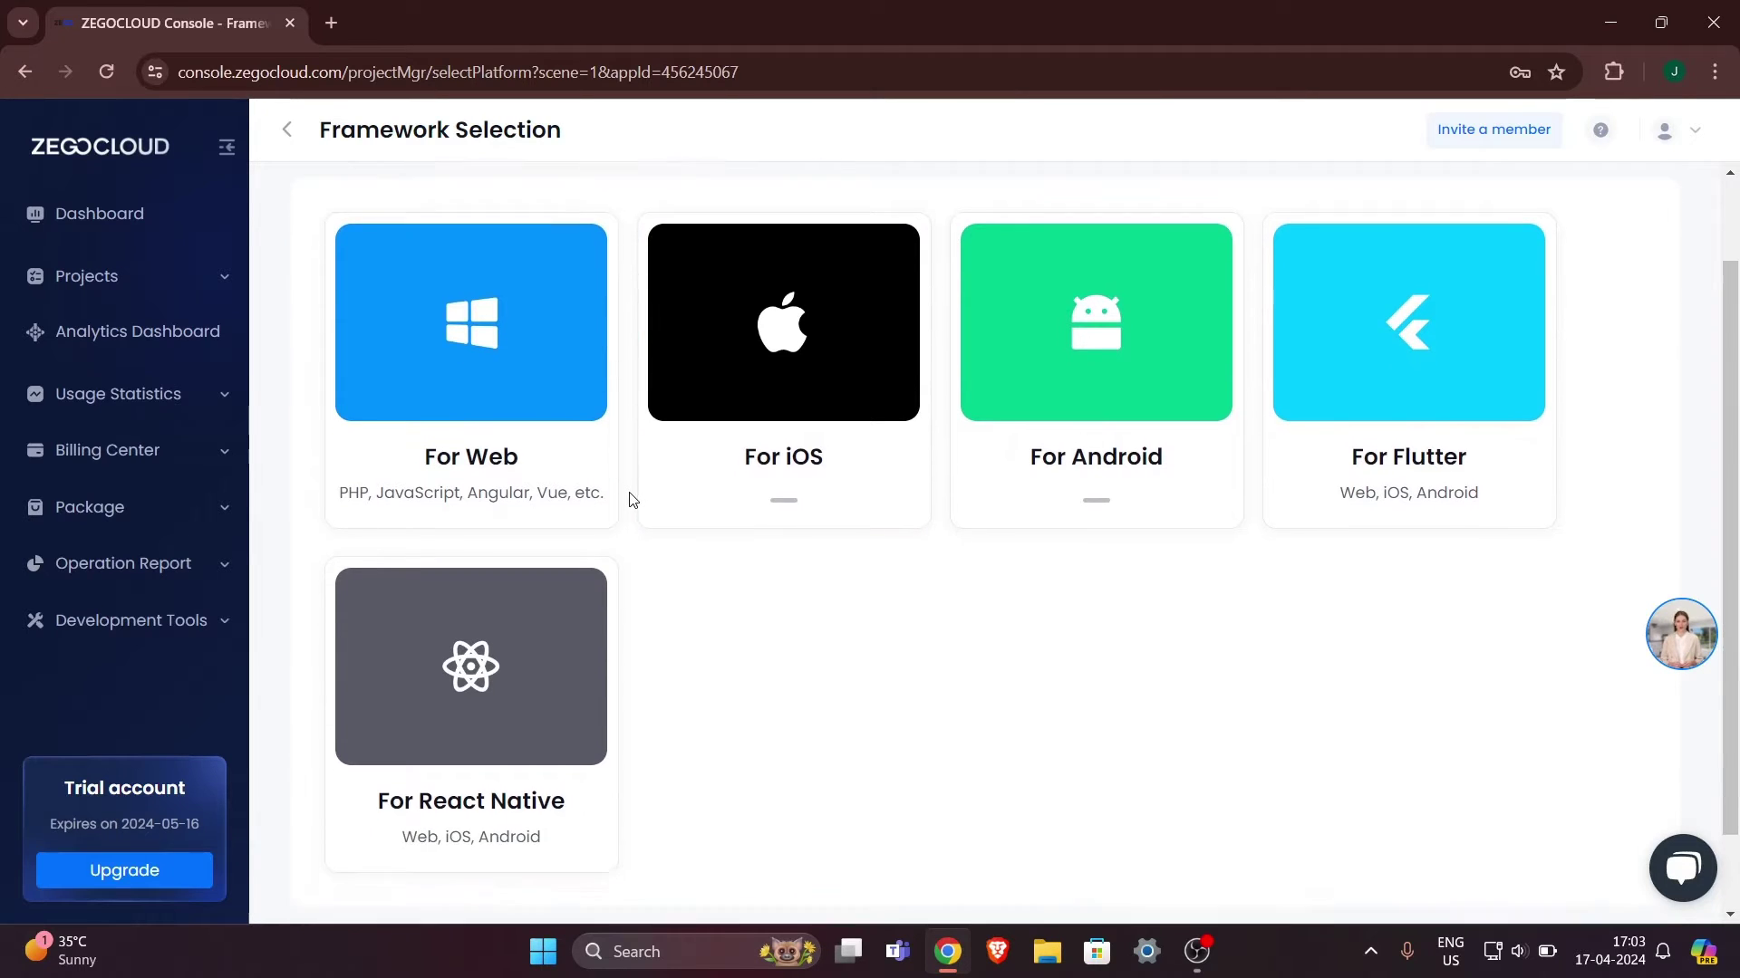
{"action": "scroll", "coordinate": [633, 499], "scroll_direction": "down", "scroll_amount": 1}
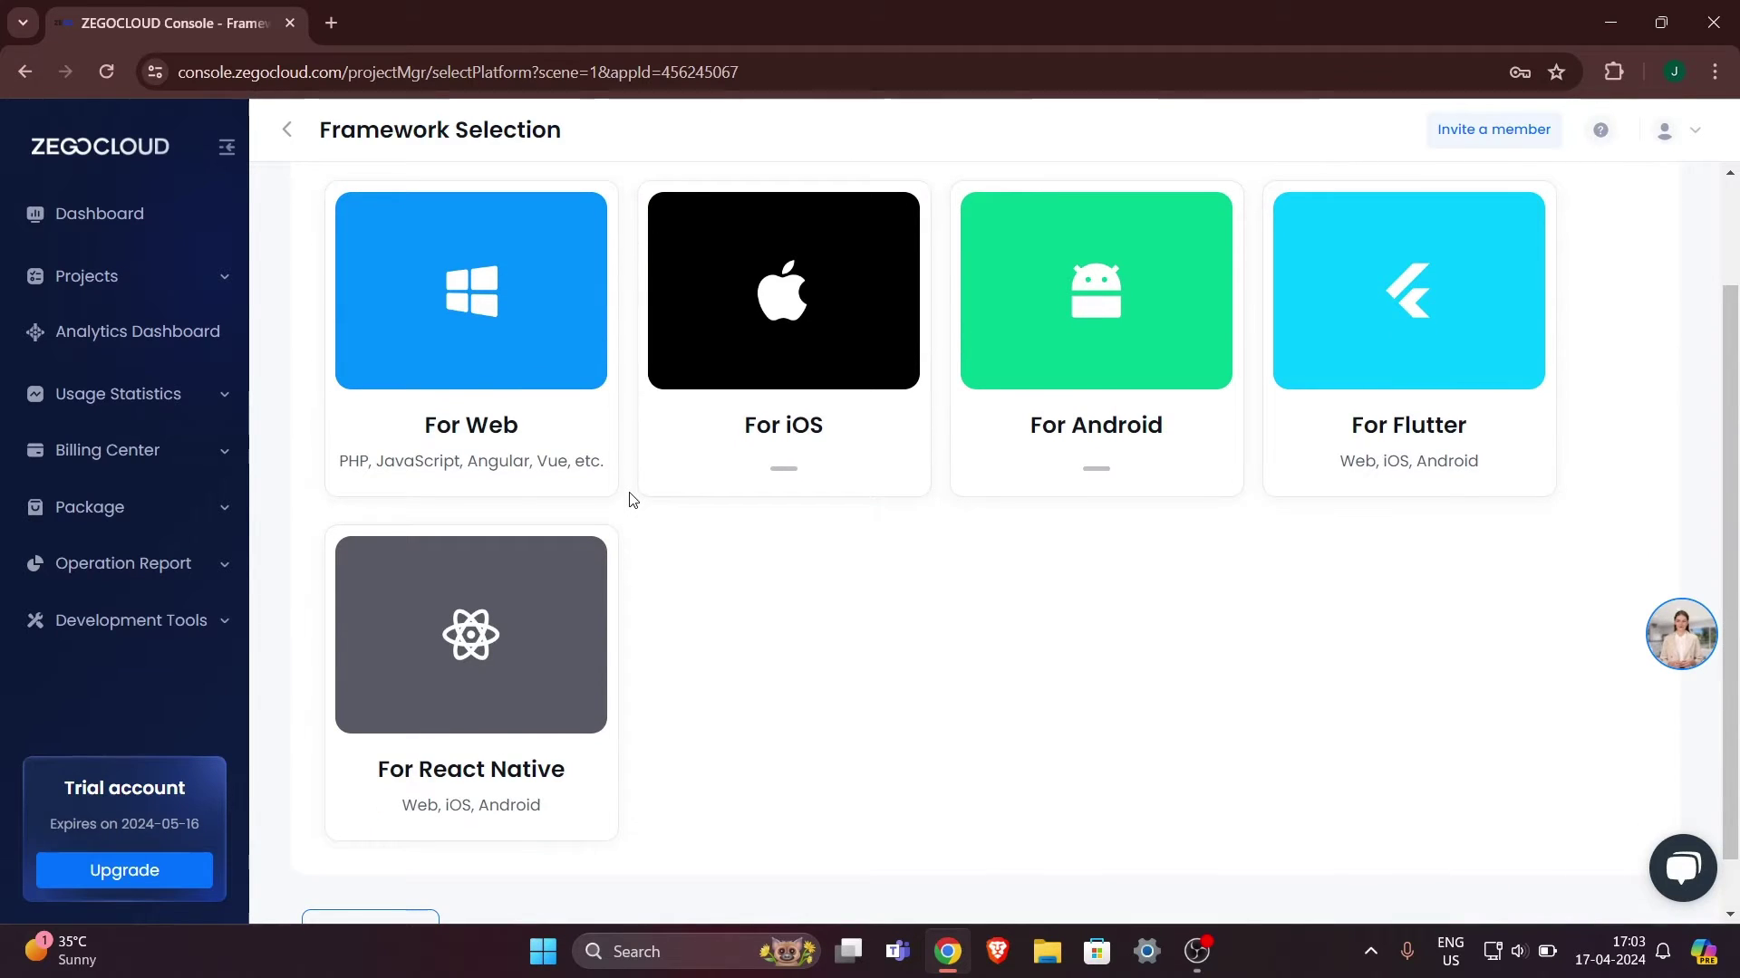
{"action": "scroll", "coordinate": [632, 500], "scroll_direction": "up", "scroll_amount": 1}
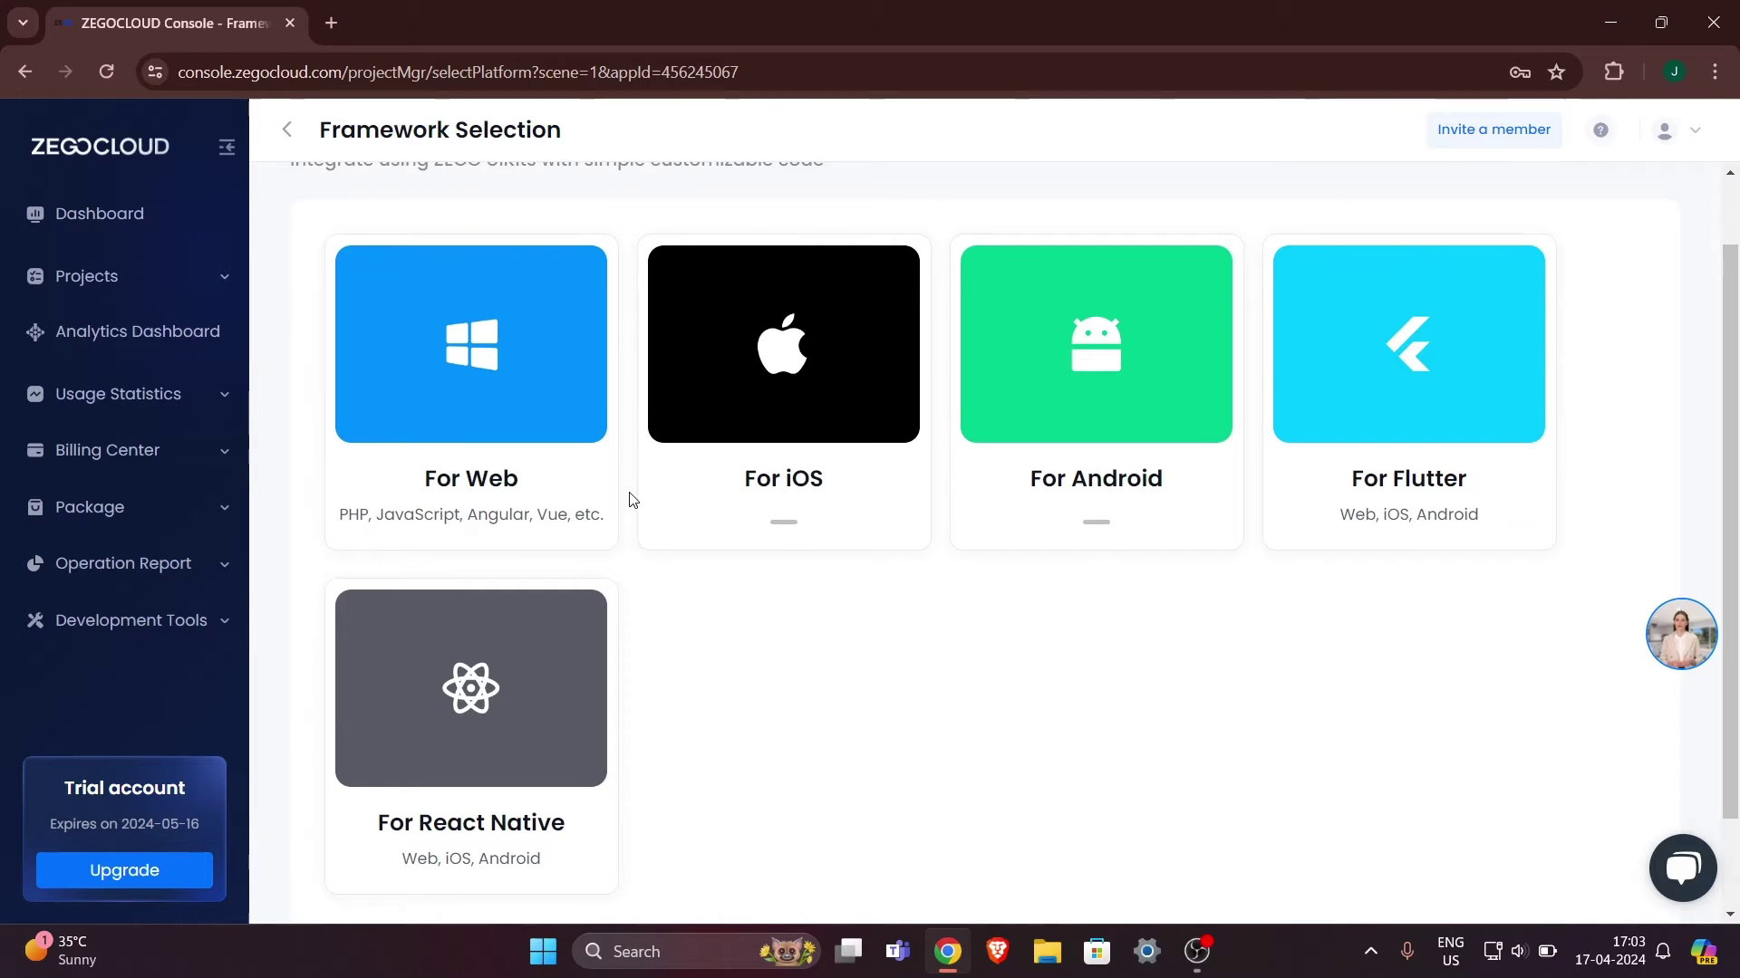
{"action": "scroll", "coordinate": [631, 499], "scroll_direction": "down", "scroll_amount": 1}
{"action": "scroll", "coordinate": [632, 499], "scroll_direction": "up", "scroll_amount": 1}
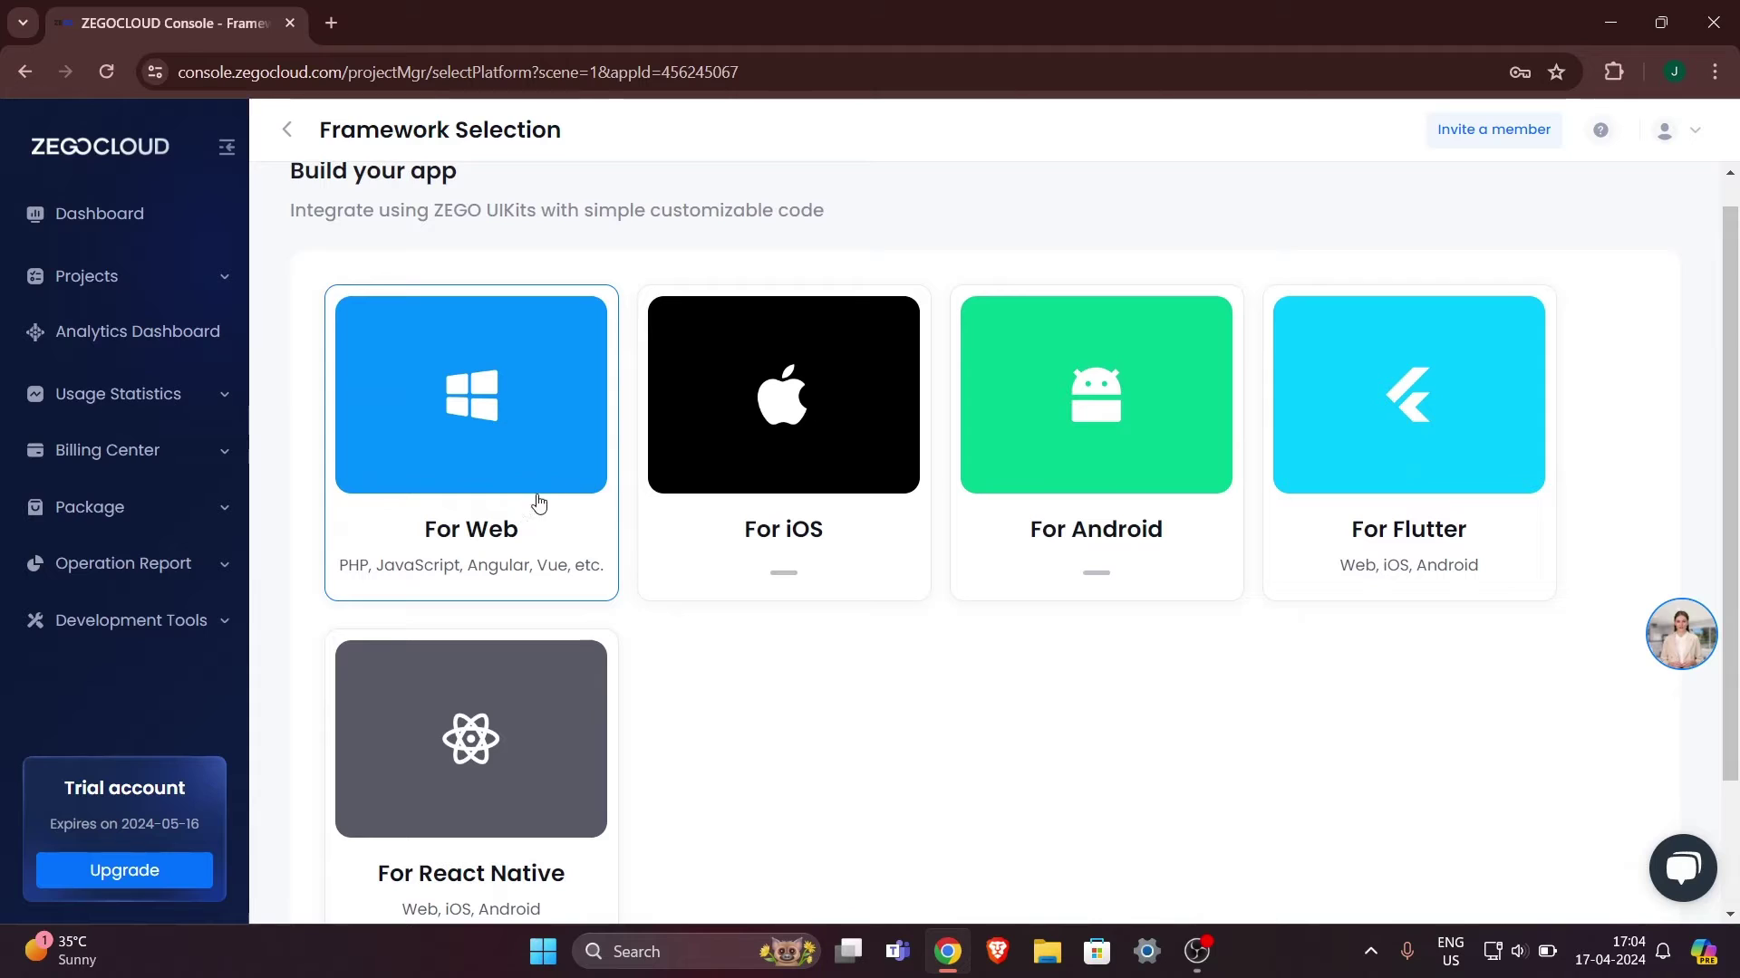
{"action": "scroll", "coordinate": [624, 463], "scroll_direction": "up", "scroll_amount": 1}
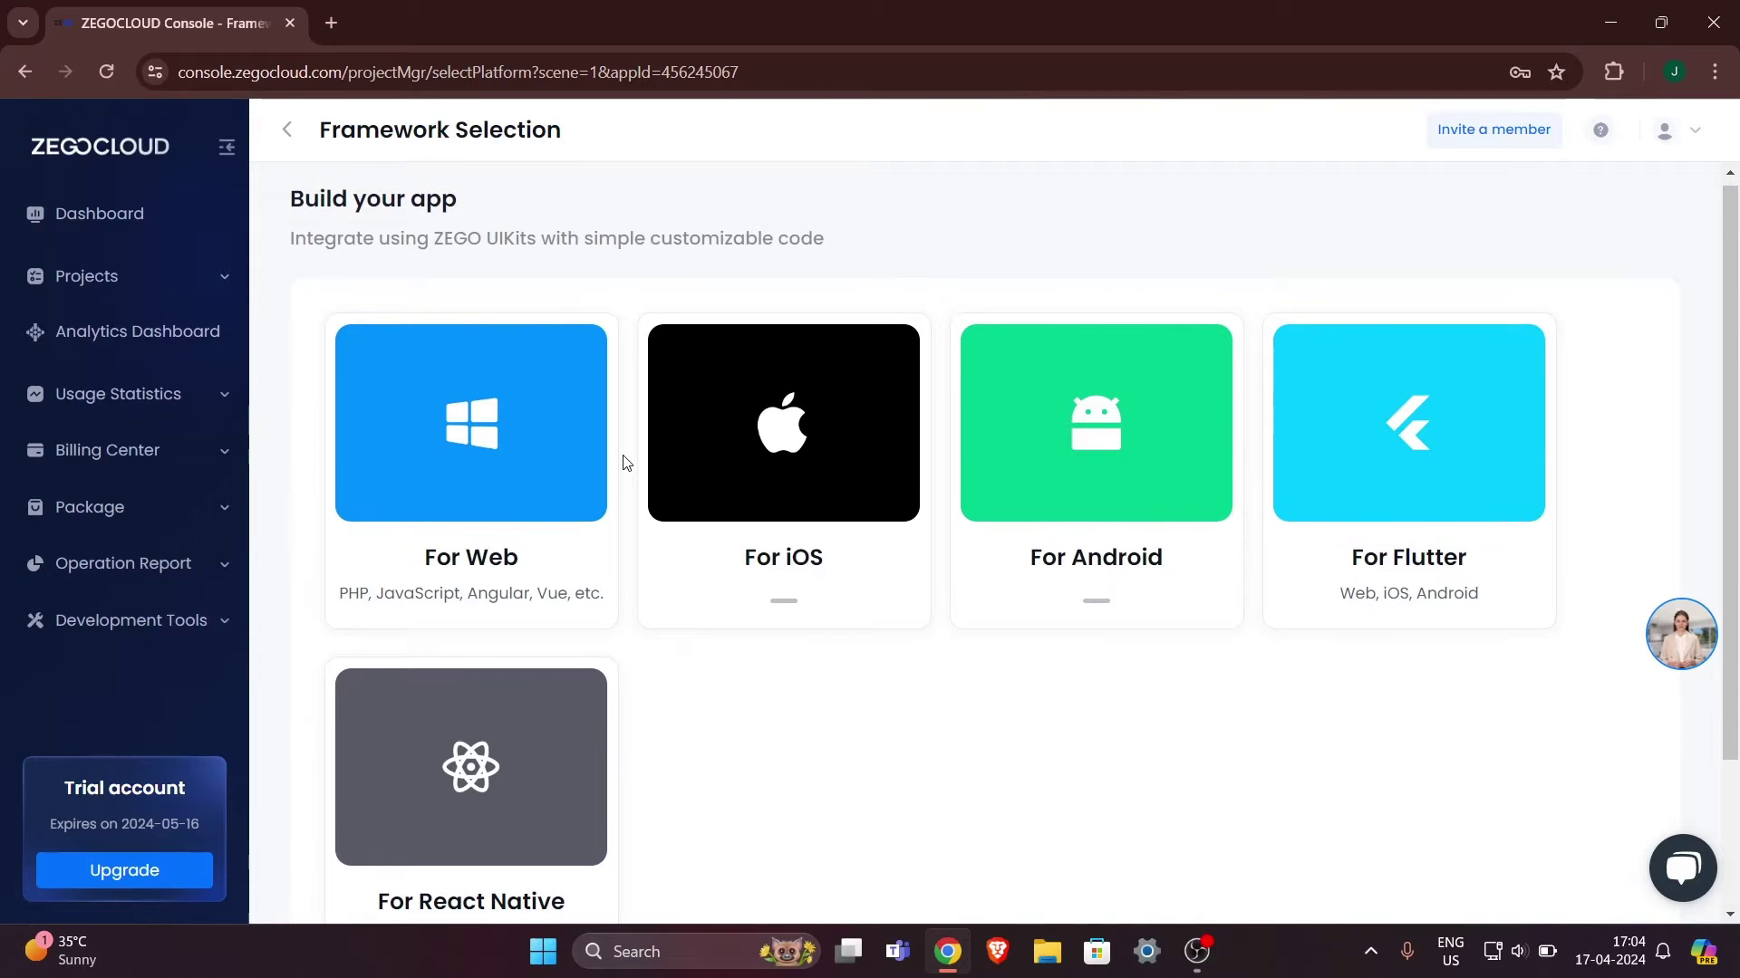
{"action": "scroll", "coordinate": [624, 463], "scroll_direction": "down", "scroll_amount": 3}
{"action": "scroll", "coordinate": [623, 463], "scroll_direction": "up", "scroll_amount": 3}
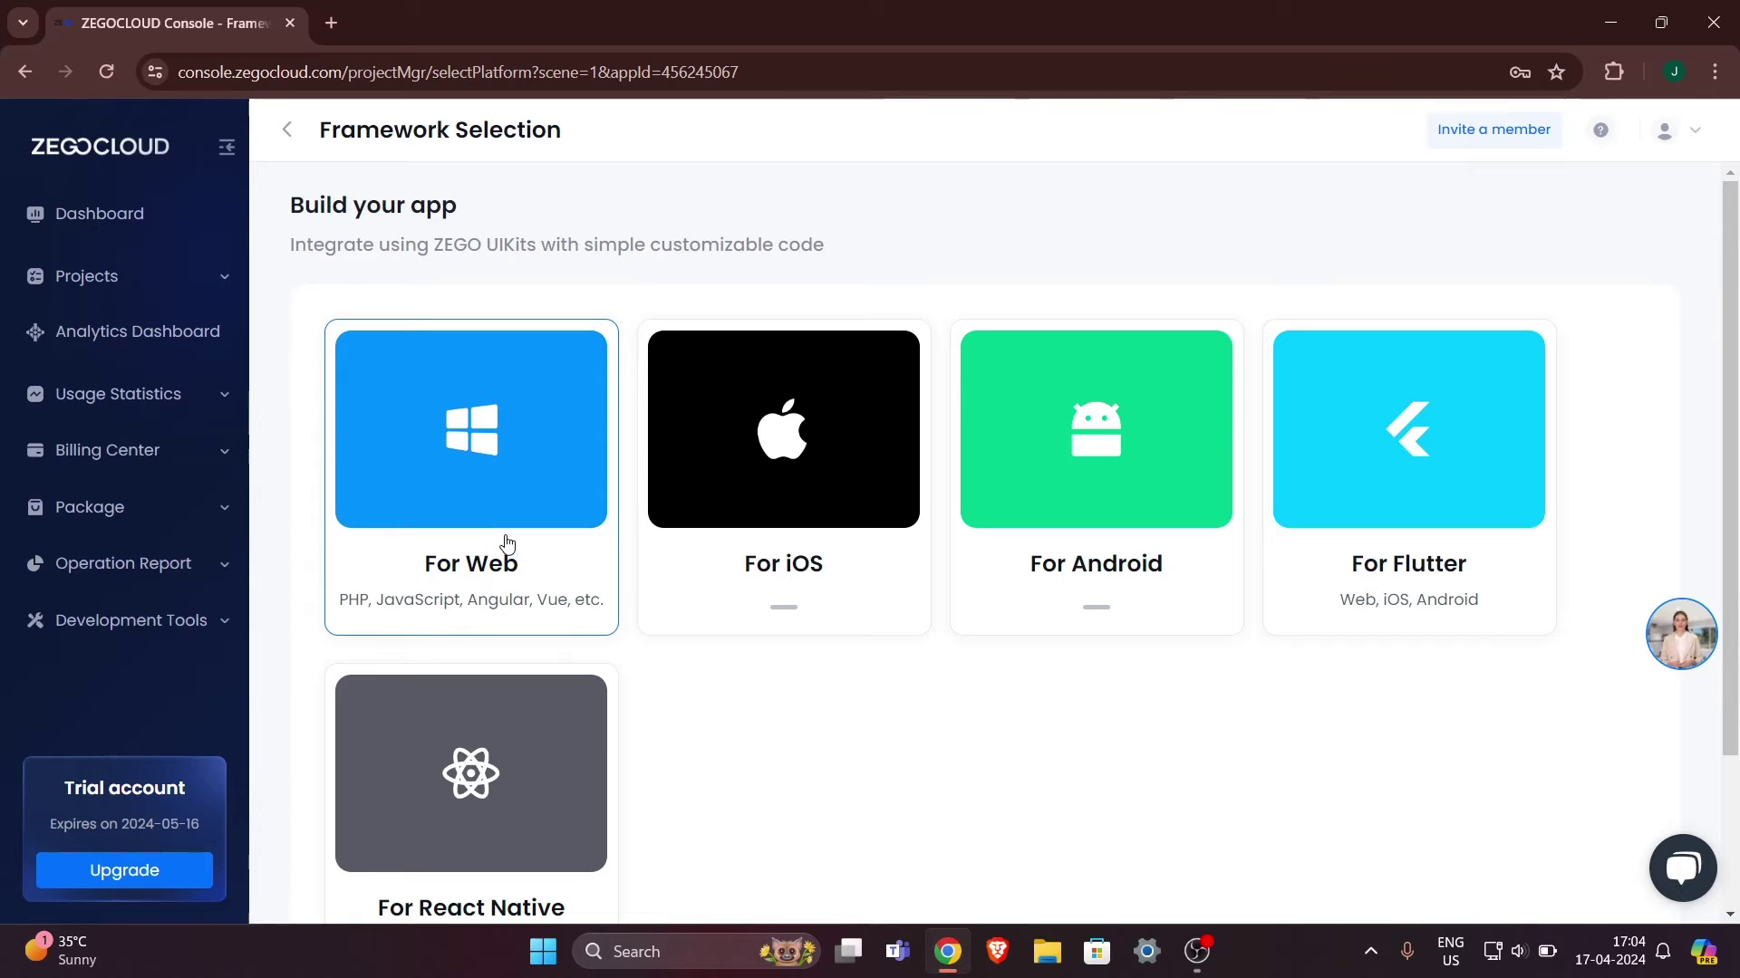
{"action": "scroll", "coordinate": [622, 591], "scroll_direction": "down", "scroll_amount": 2}
{"action": "scroll", "coordinate": [643, 616], "scroll_direction": "up", "scroll_amount": 2}
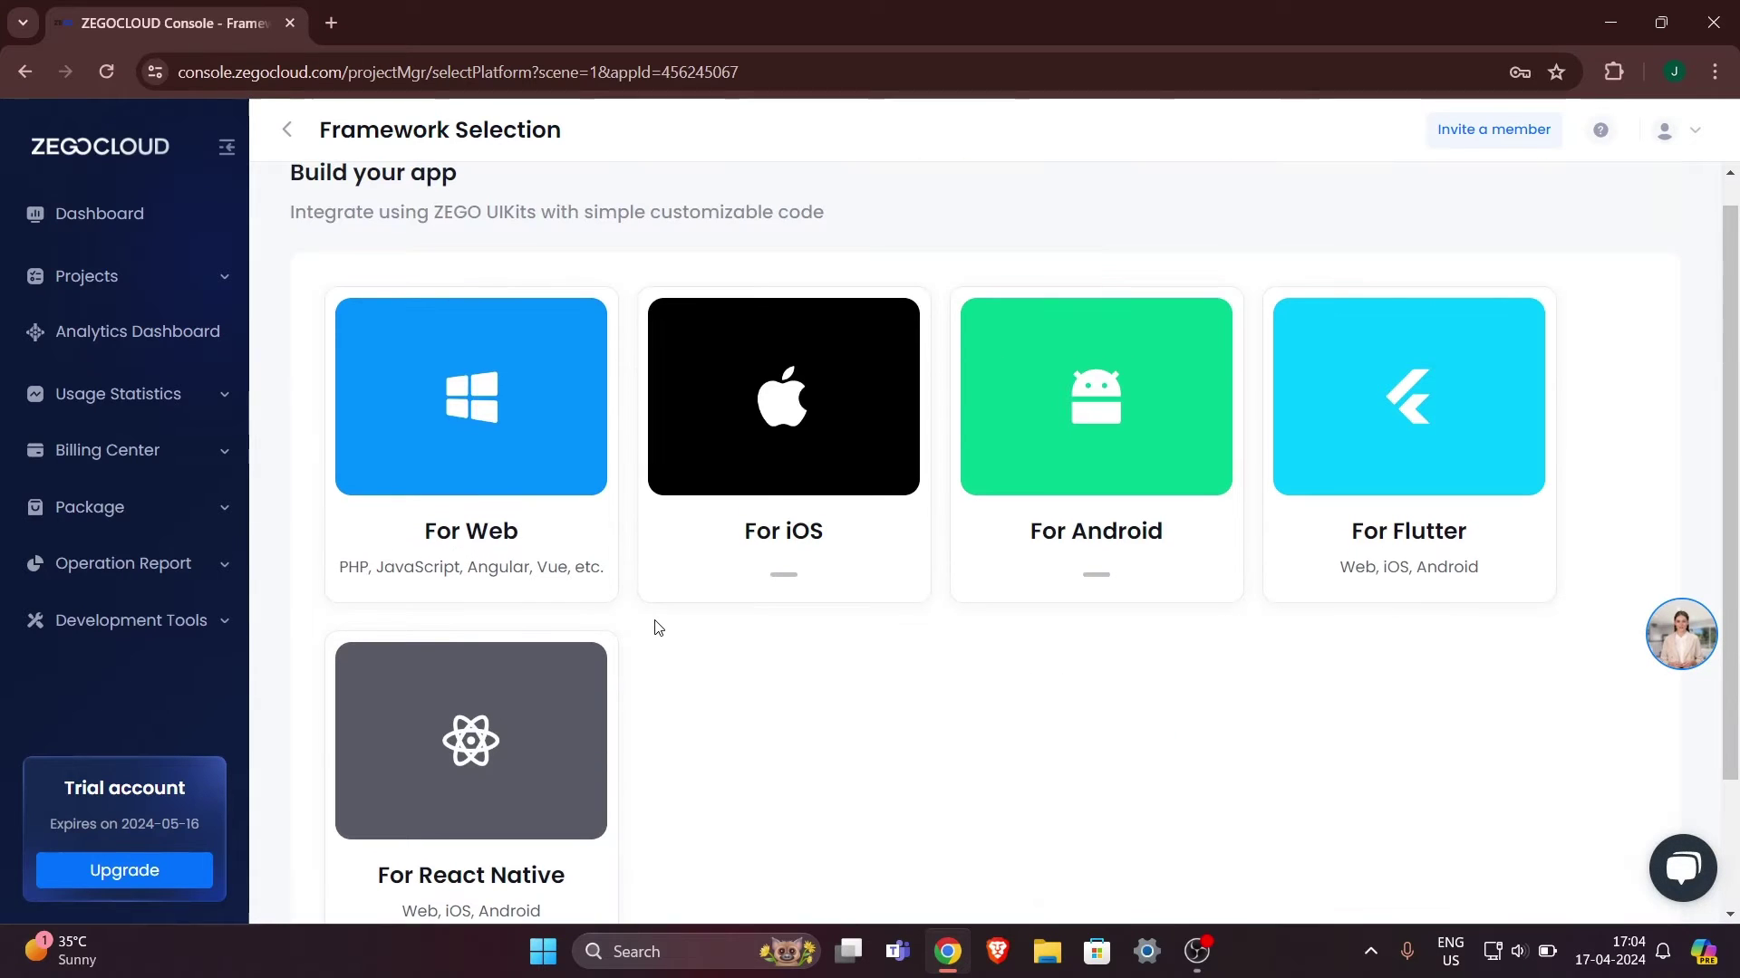
{"action": "scroll", "coordinate": [571, 543], "scroll_direction": "down", "scroll_amount": 2}
{"action": "left_click", "coordinate": [525, 203]}
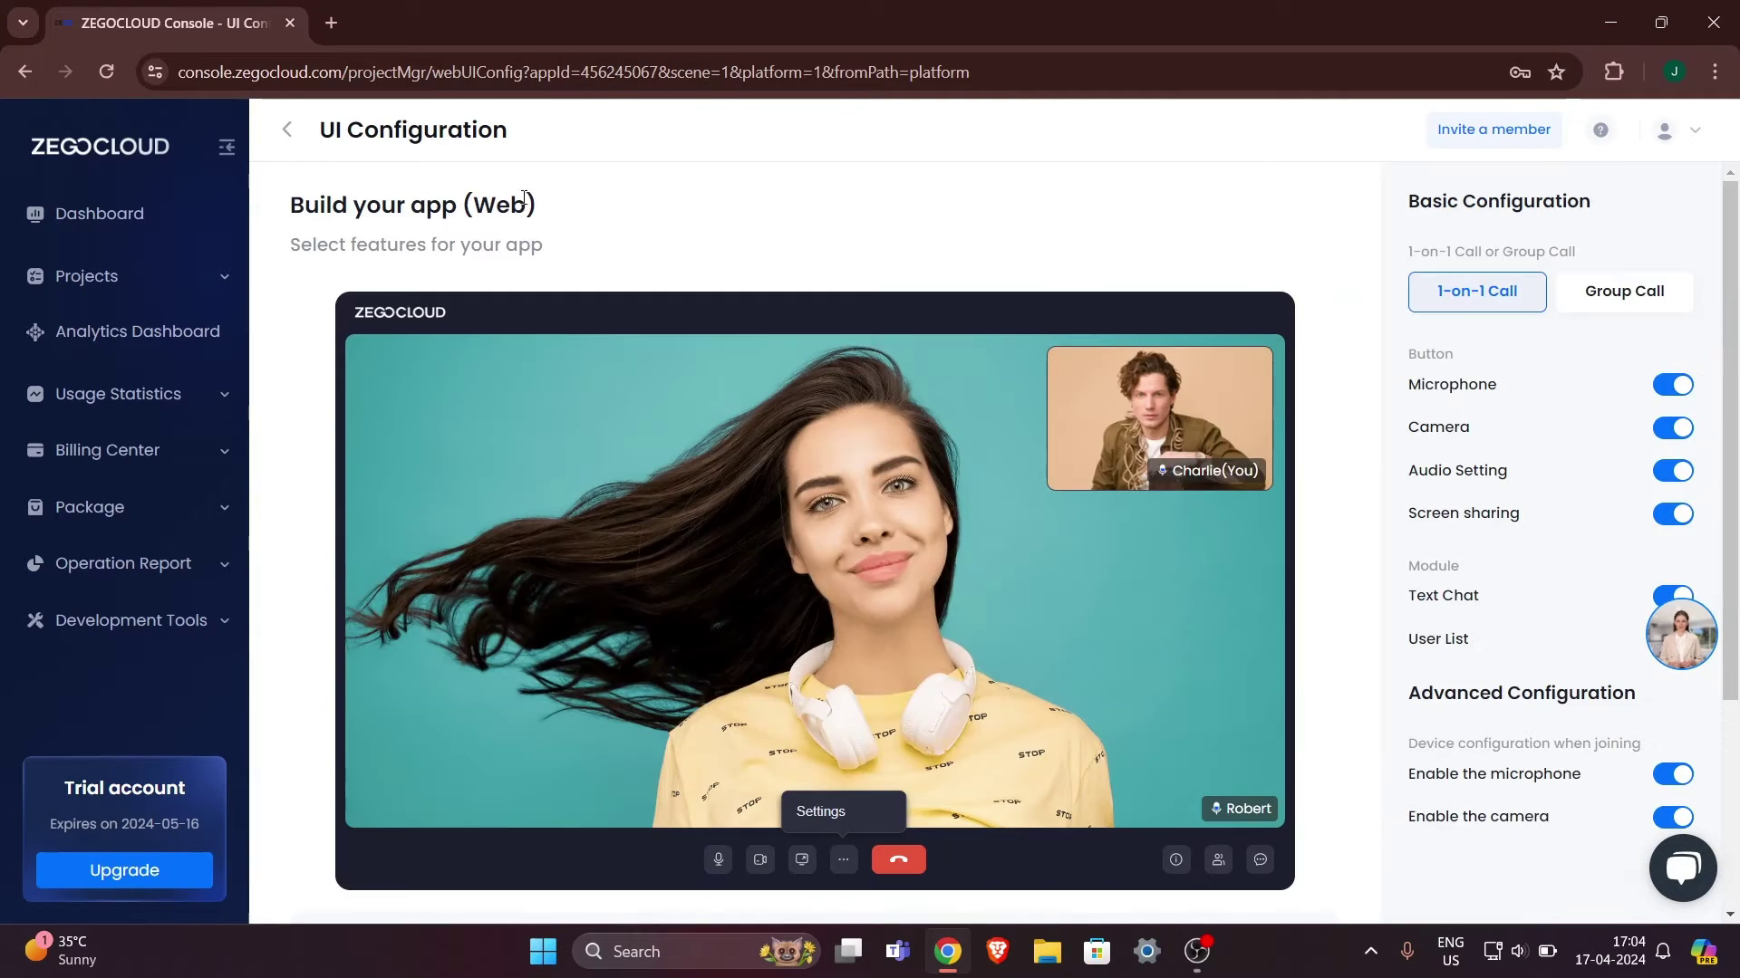
Inspect the Microphone and Camera options in the 1-on-1 Call configuration.
{"action": "scroll", "coordinate": [905, 393], "scroll_direction": "down", "scroll_amount": 4}
{"action": "scroll", "coordinate": [904, 393], "scroll_direction": "up", "scroll_amount": 4}
{"action": "left_click_drag", "start_coordinate": [1424, 378], "coordinate": [1477, 381]}
{"action": "left_click", "coordinate": [1410, 381]}
{"action": "left_click", "coordinate": [1409, 380]}
{"action": "double_click", "coordinate": [1453, 391]}
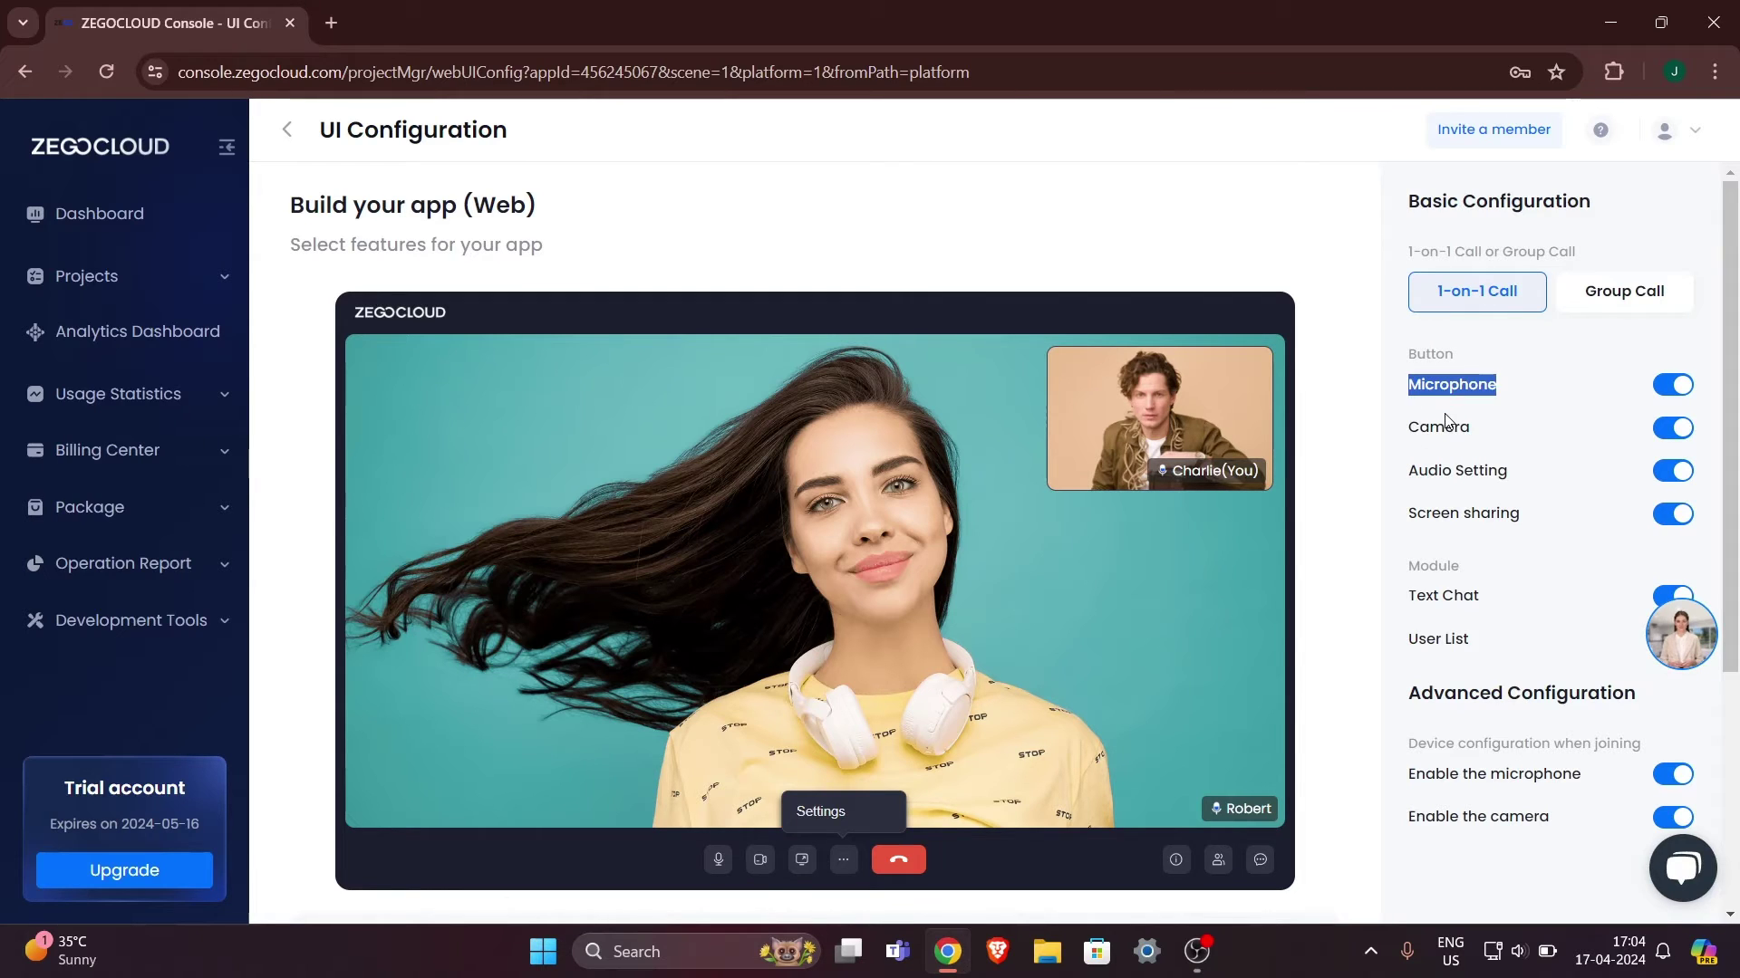
{"action": "double_click", "coordinate": [1445, 422]}
{"action": "left_click", "coordinate": [1475, 390]}
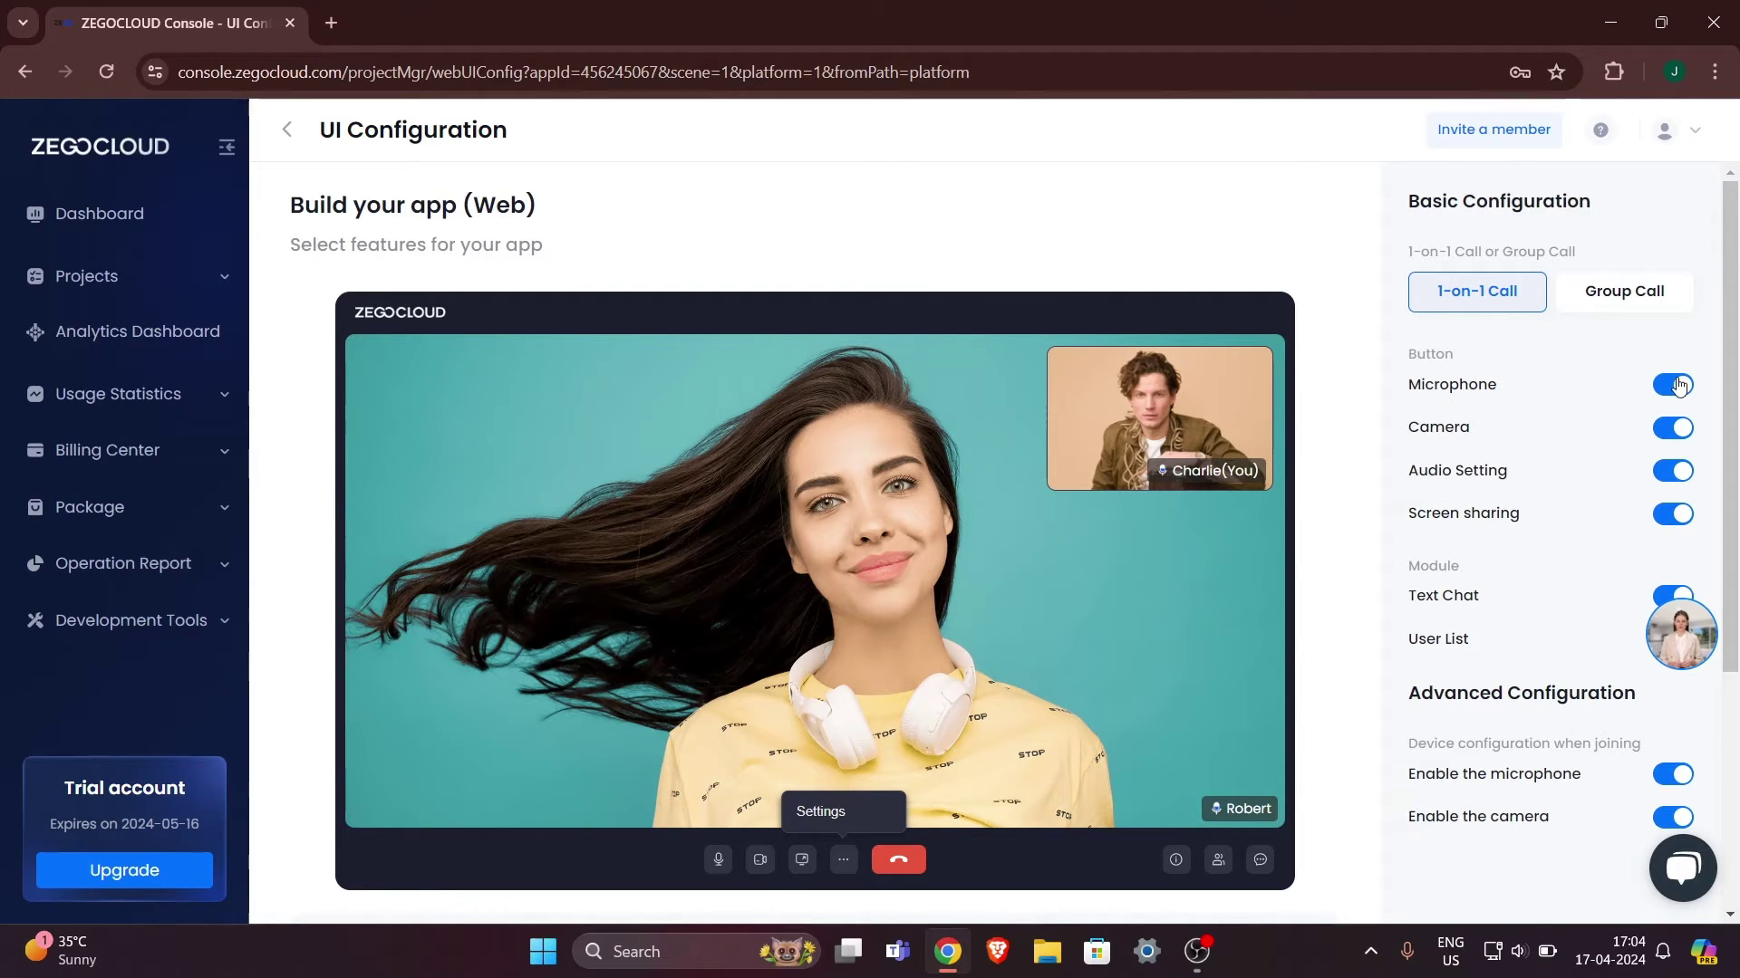
{"action": "scroll", "coordinate": [1641, 396], "scroll_direction": "down", "scroll_amount": 1}
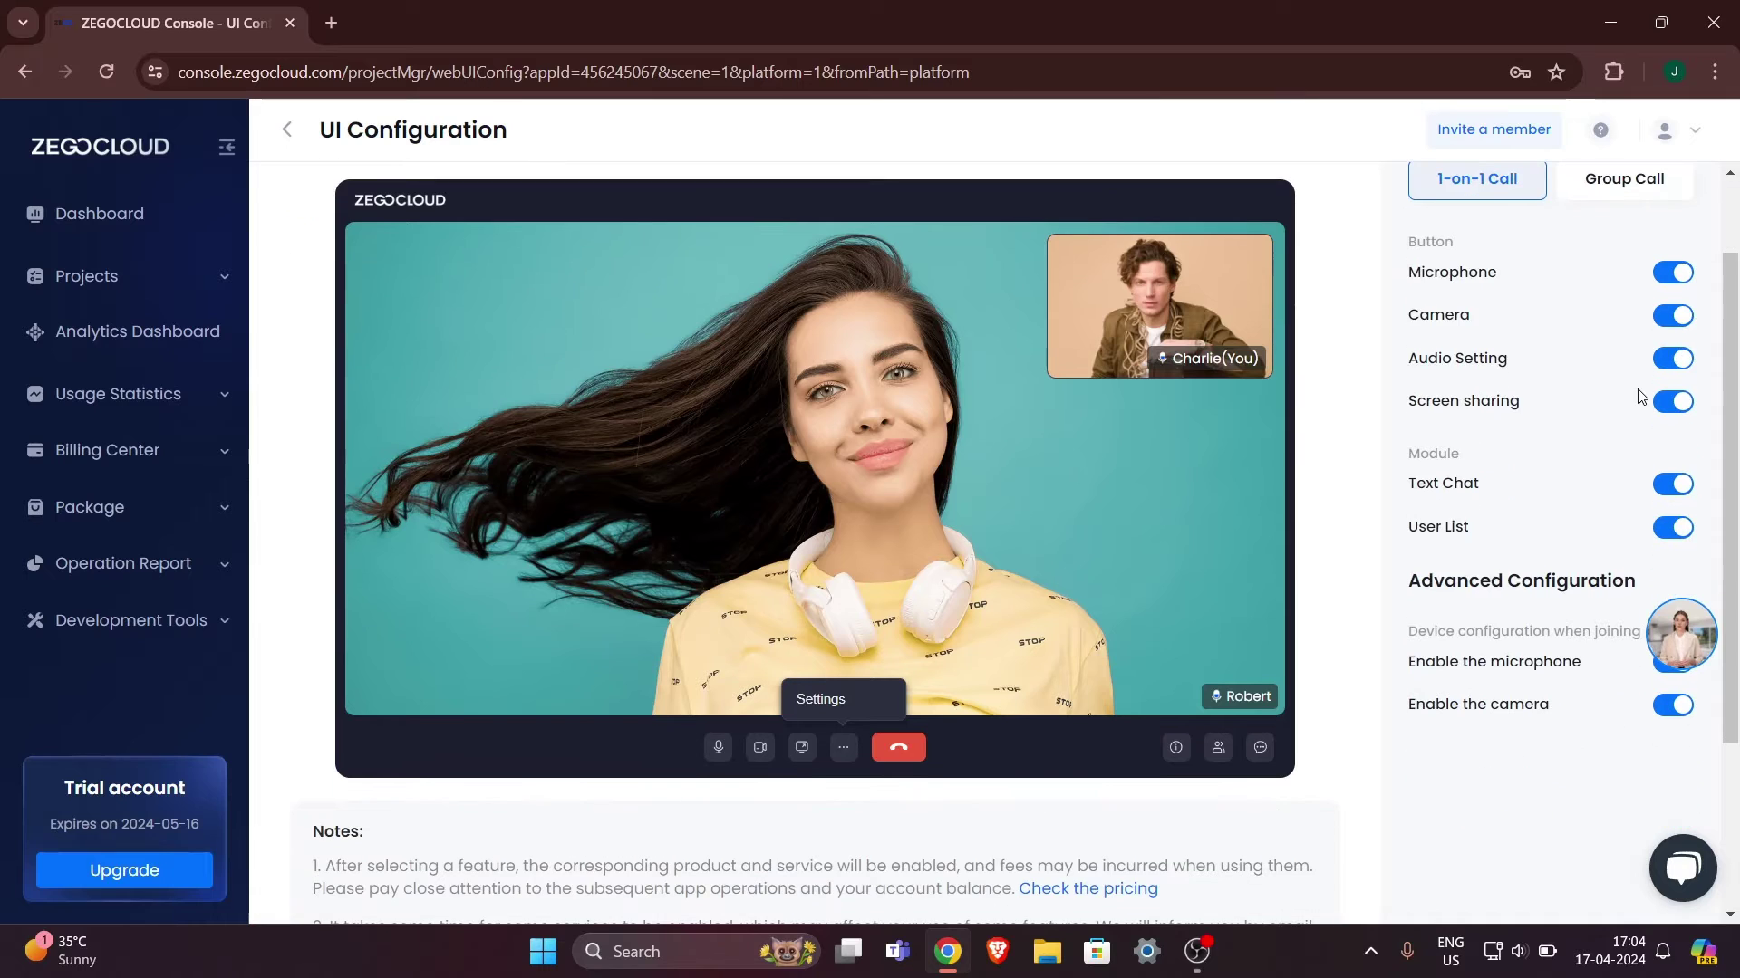
Toggle the microphone button off and back on, then Save & Start.
{"action": "left_click", "coordinate": [1678, 274]}
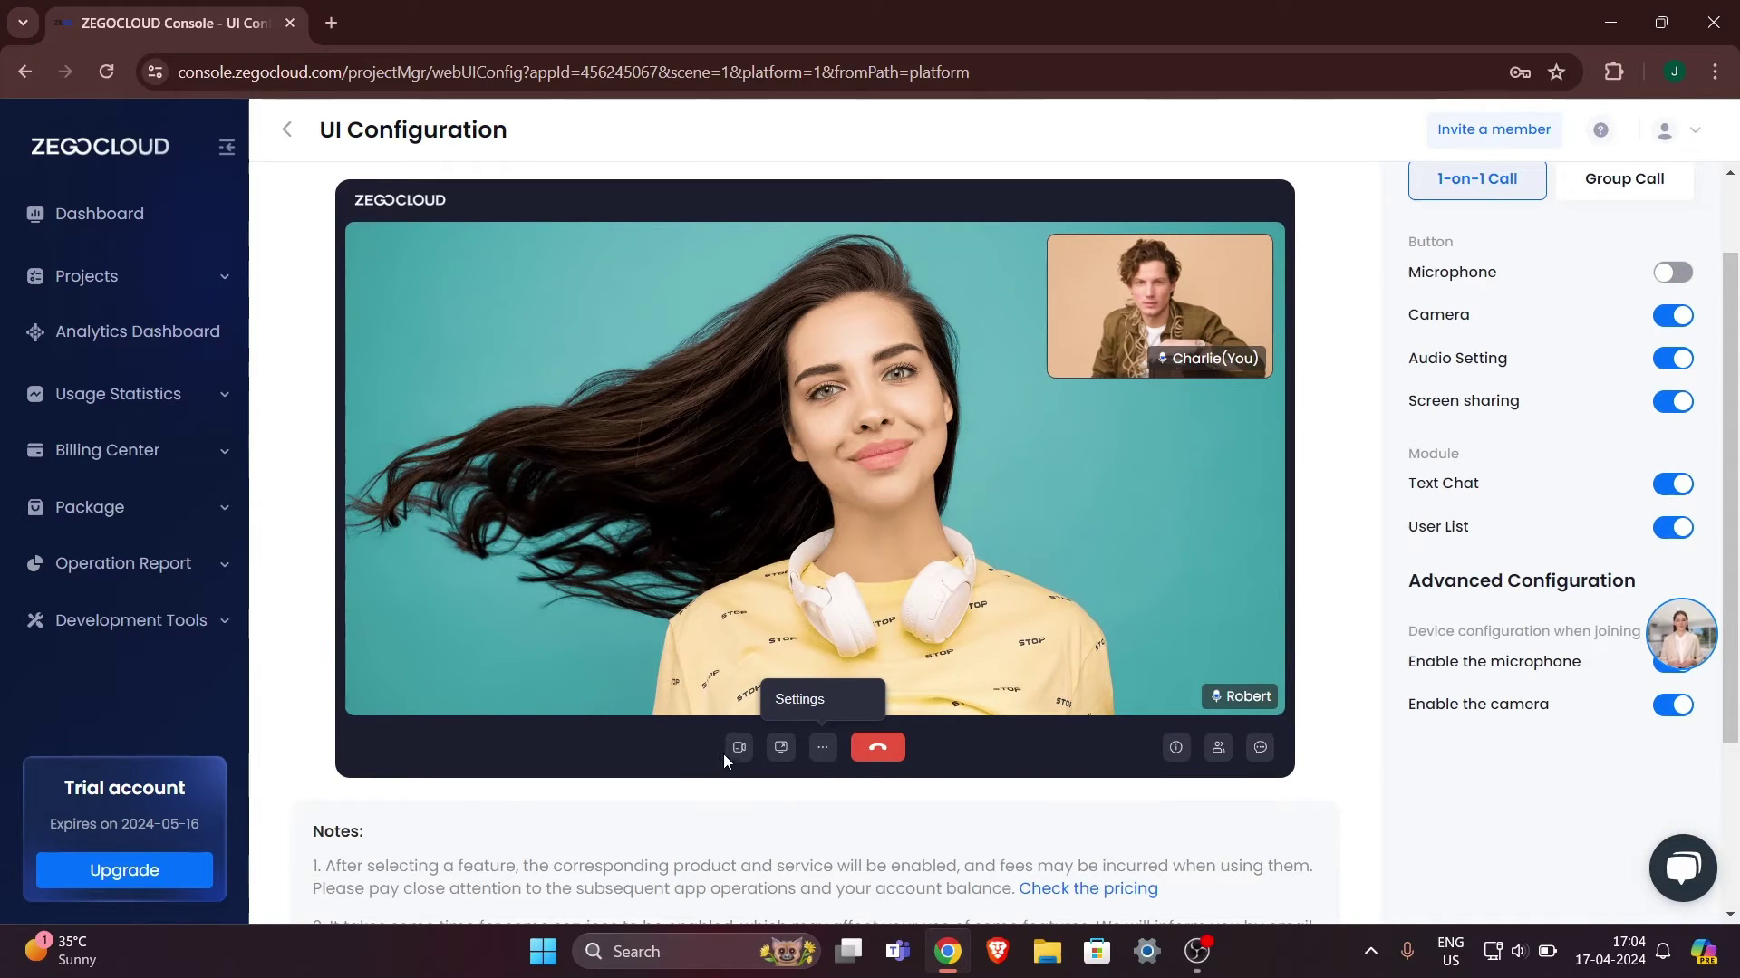
{"action": "left_click", "coordinate": [1673, 273]}
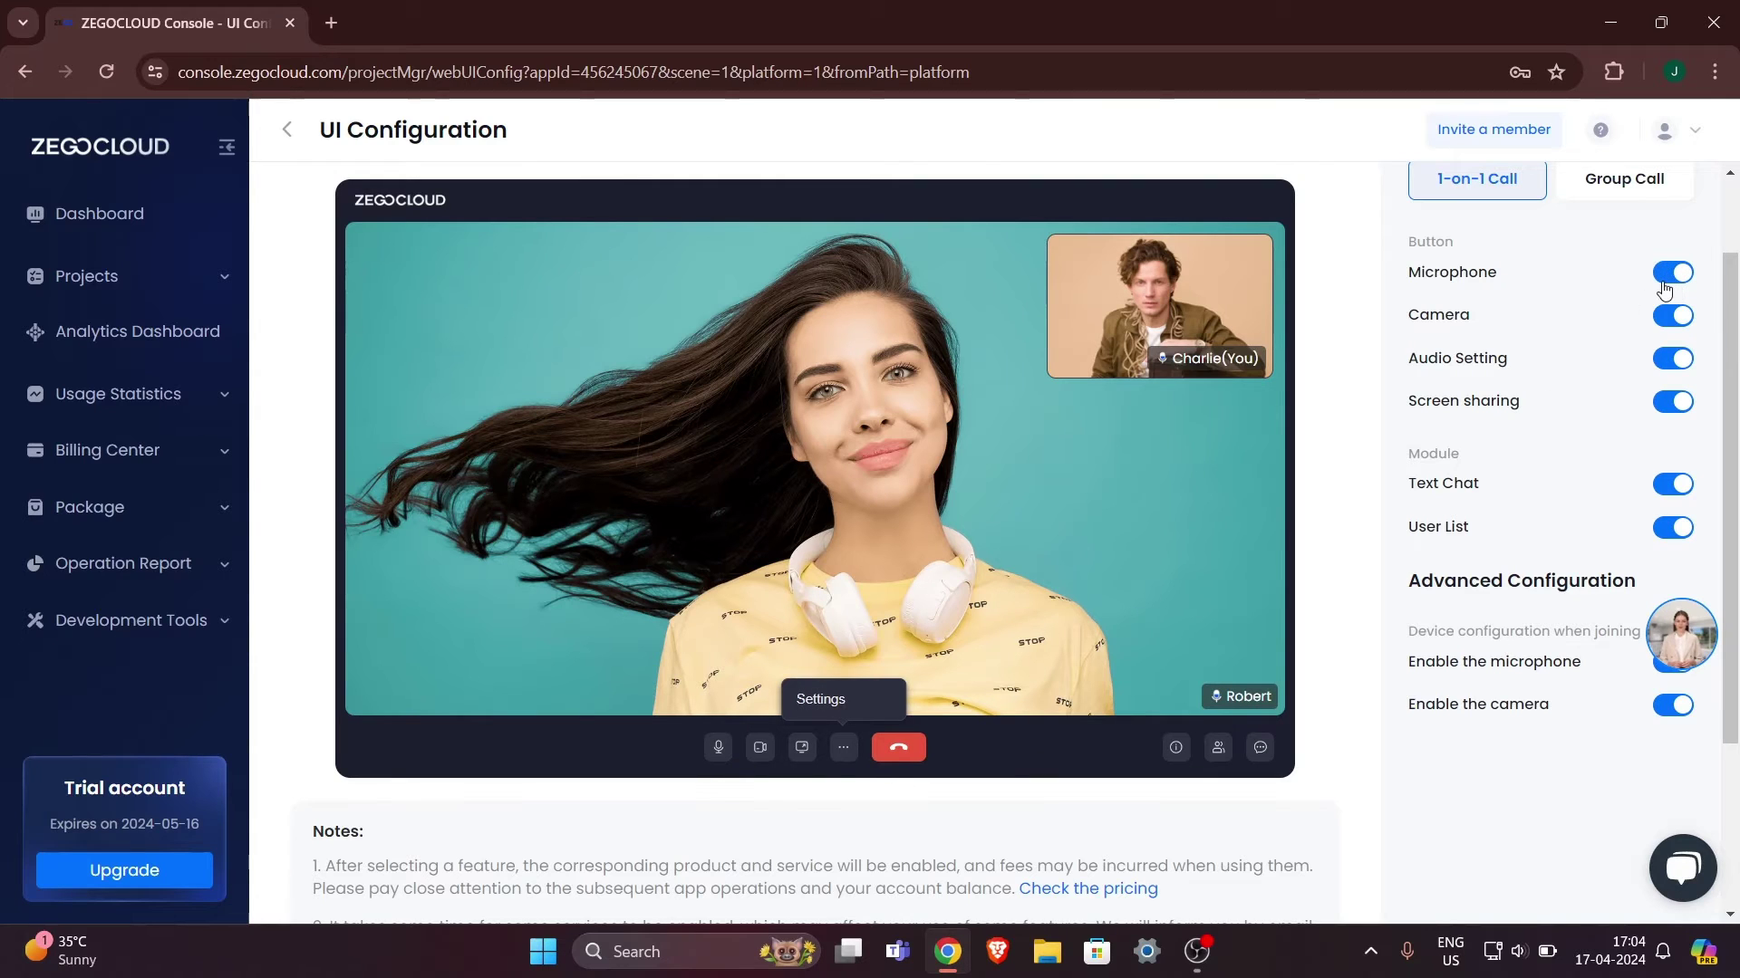
{"action": "scroll", "coordinate": [1631, 516], "scroll_direction": "down", "scroll_amount": 3}
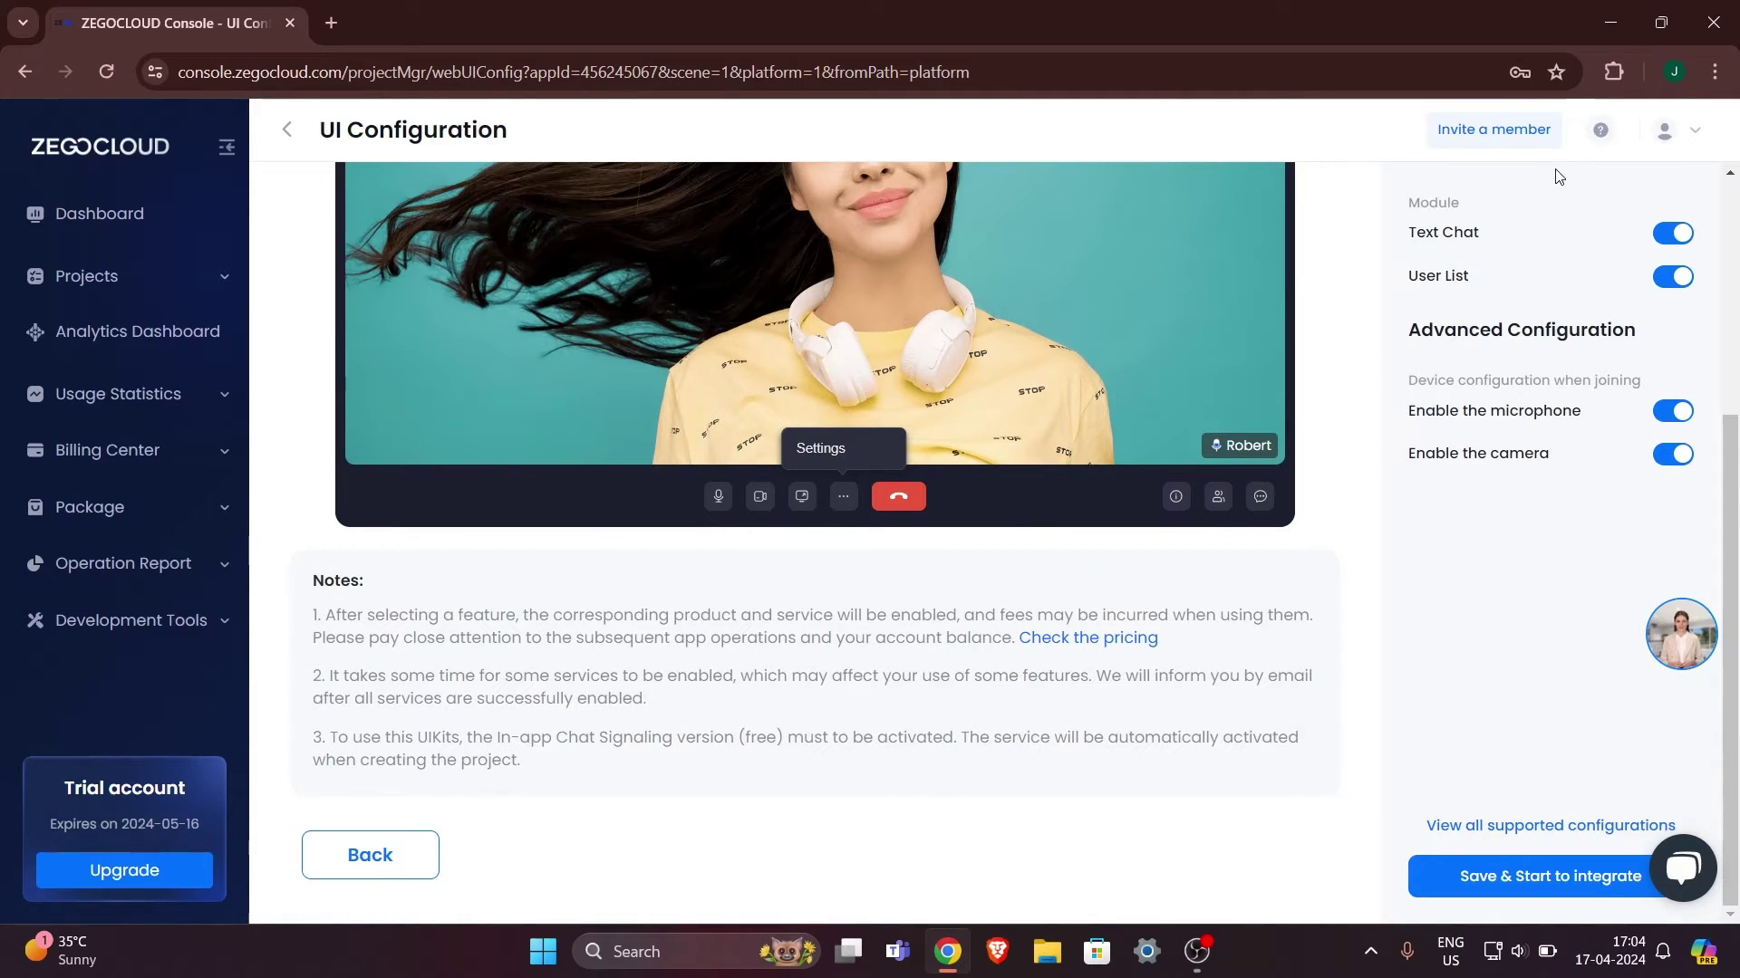
{"action": "scroll", "coordinate": [1495, 209], "scroll_direction": "up", "scroll_amount": 1}
{"action": "scroll", "coordinate": [1314, 462], "scroll_direction": "down", "scroll_amount": 1}
{"action": "scroll", "coordinate": [1225, 363], "scroll_direction": "up", "scroll_amount": 4}
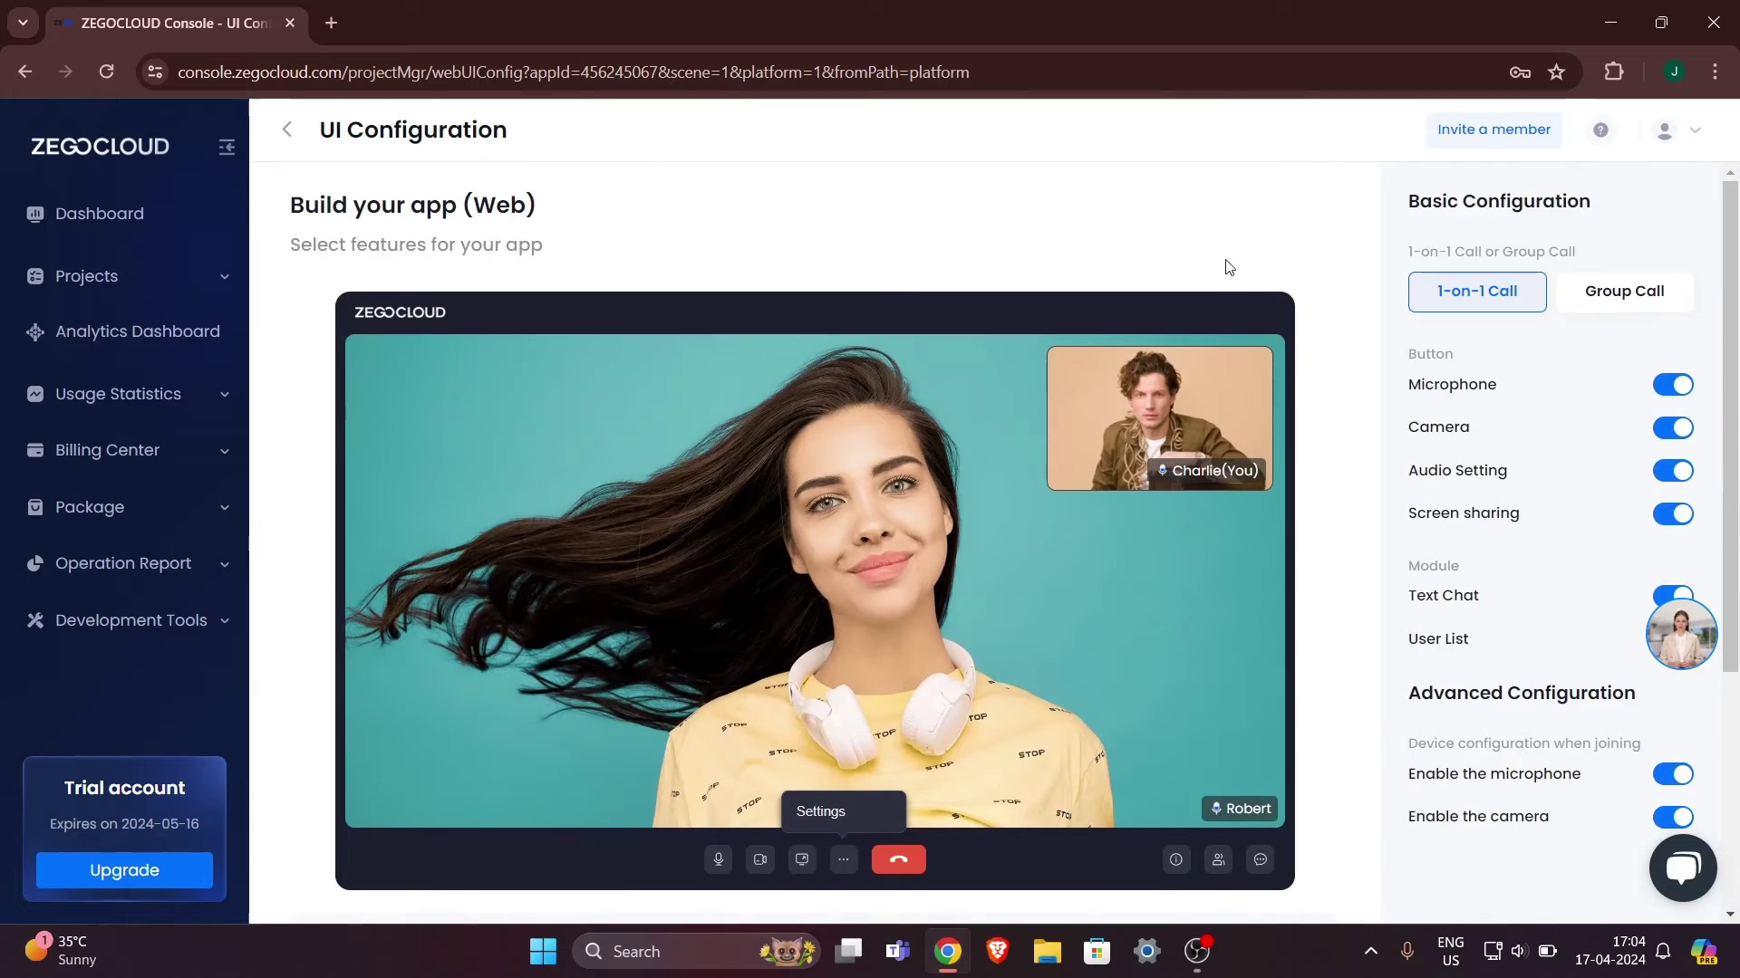
{"action": "scroll", "coordinate": [1344, 381], "scroll_direction": "down", "scroll_amount": 4}
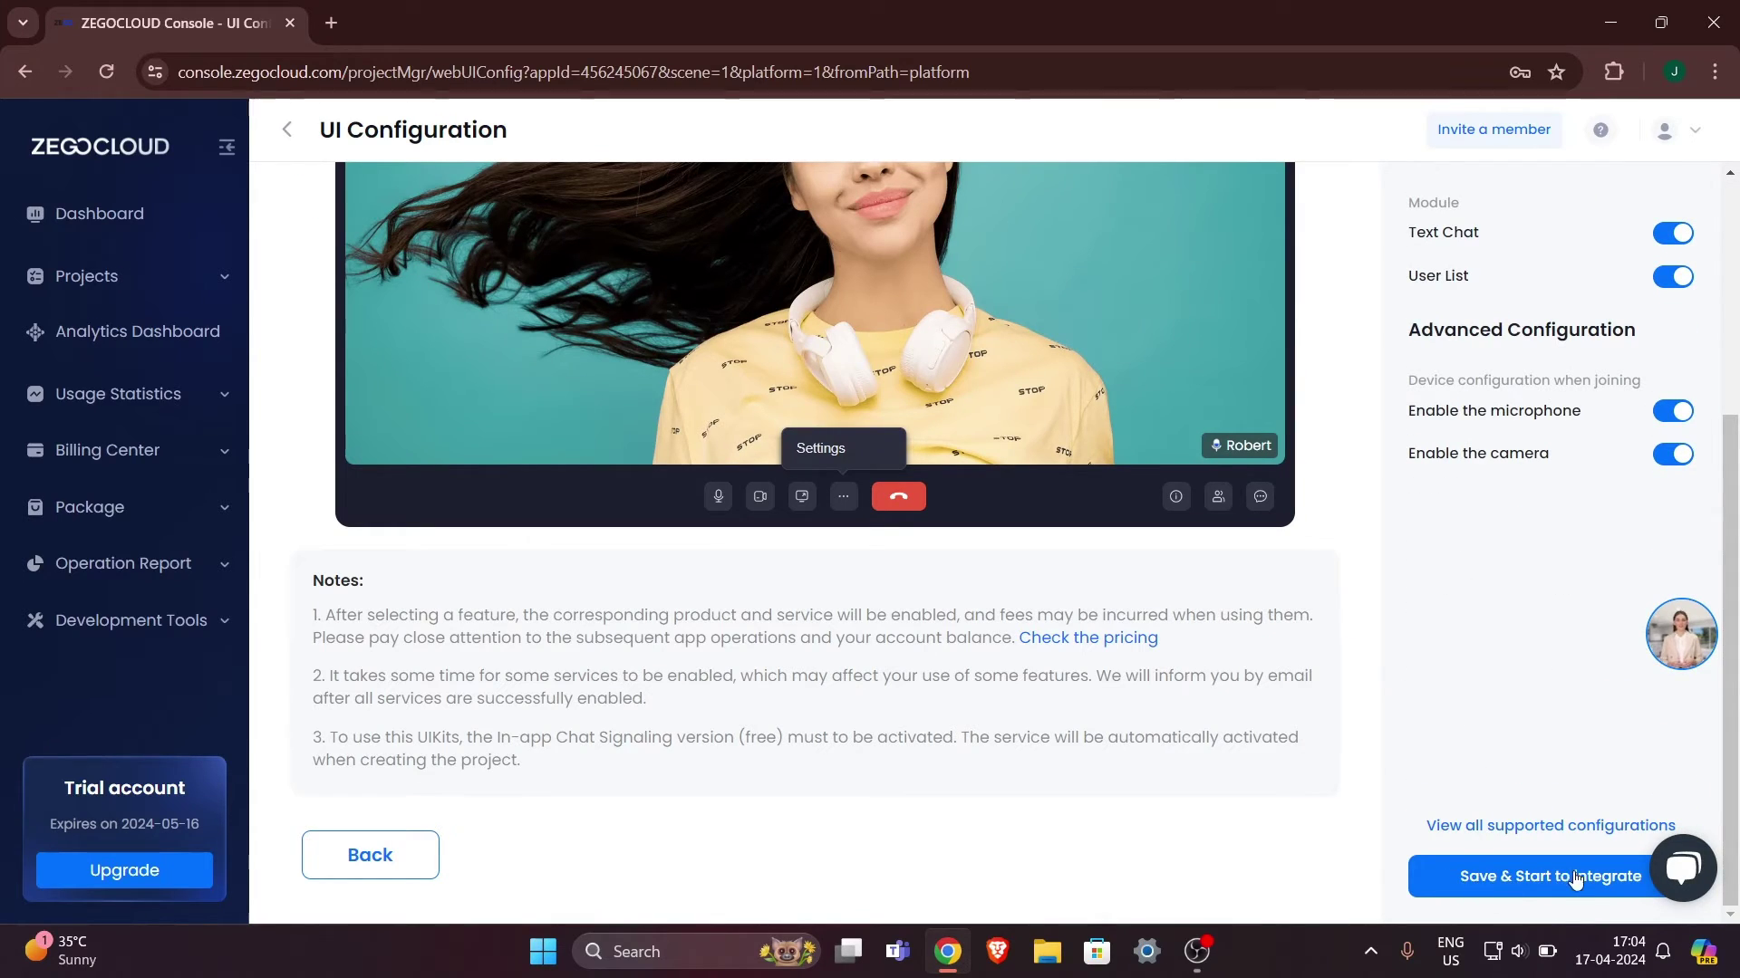
{"action": "left_click", "coordinate": [1602, 883]}
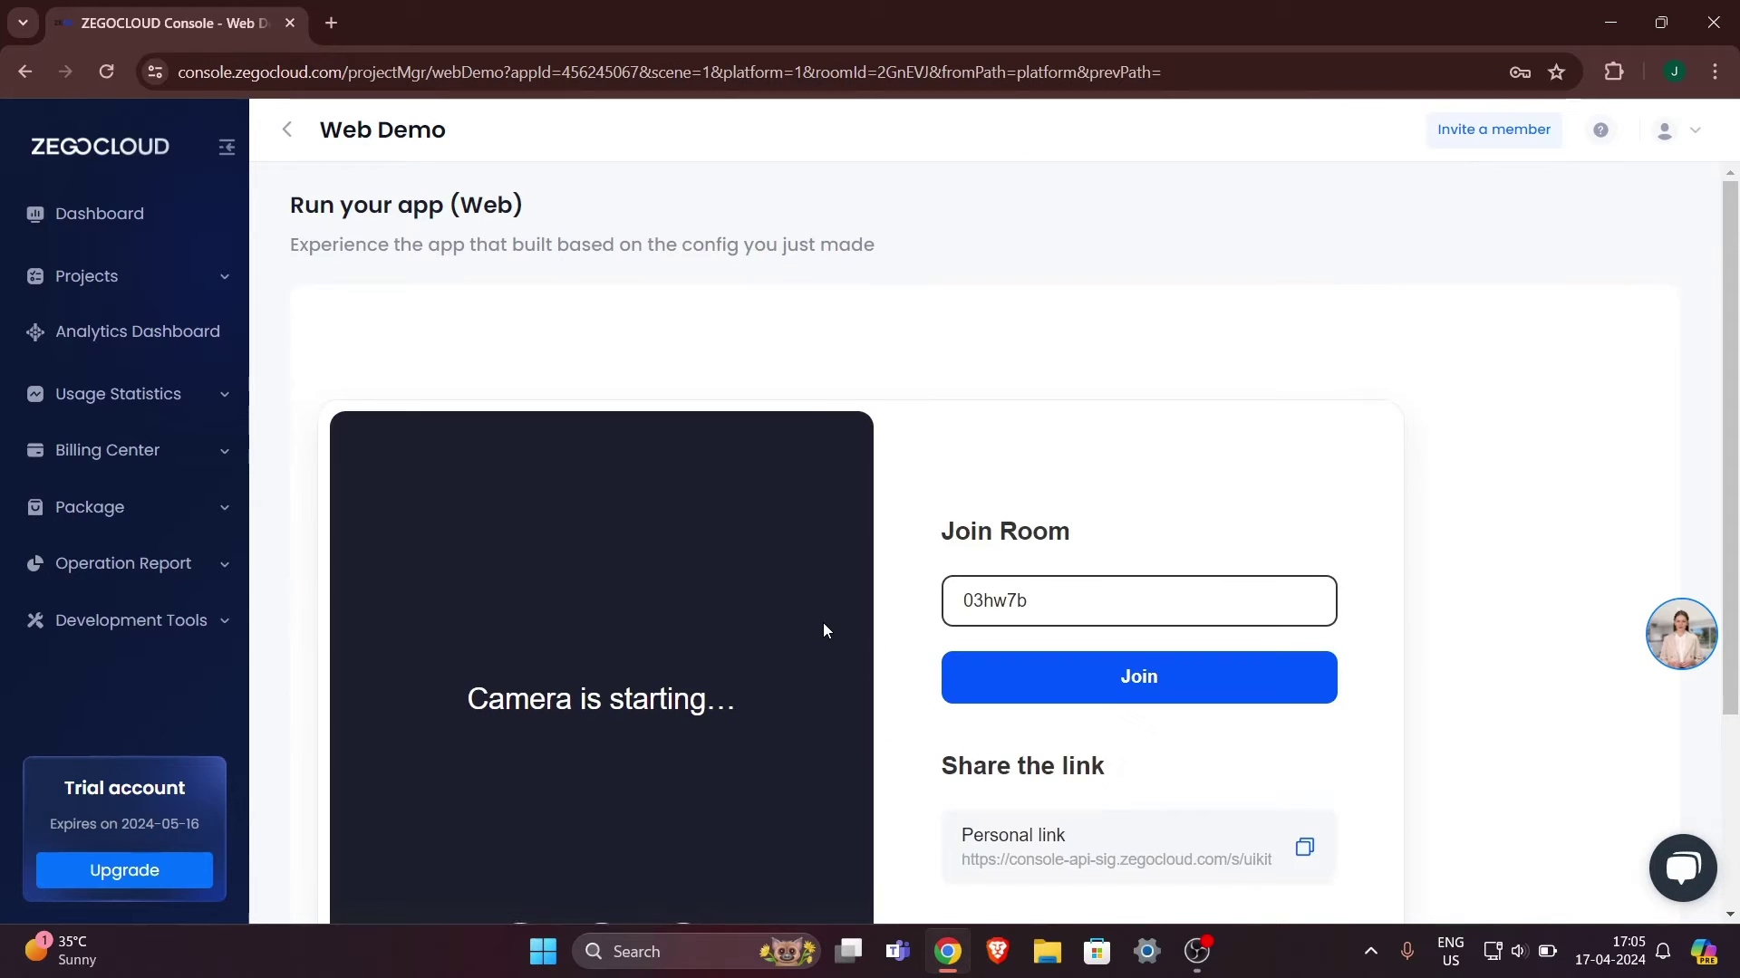
{"action": "scroll", "coordinate": [823, 625], "scroll_direction": "down", "scroll_amount": 2}
{"action": "scroll", "coordinate": [823, 625], "scroll_direction": "up", "scroll_amount": 1}
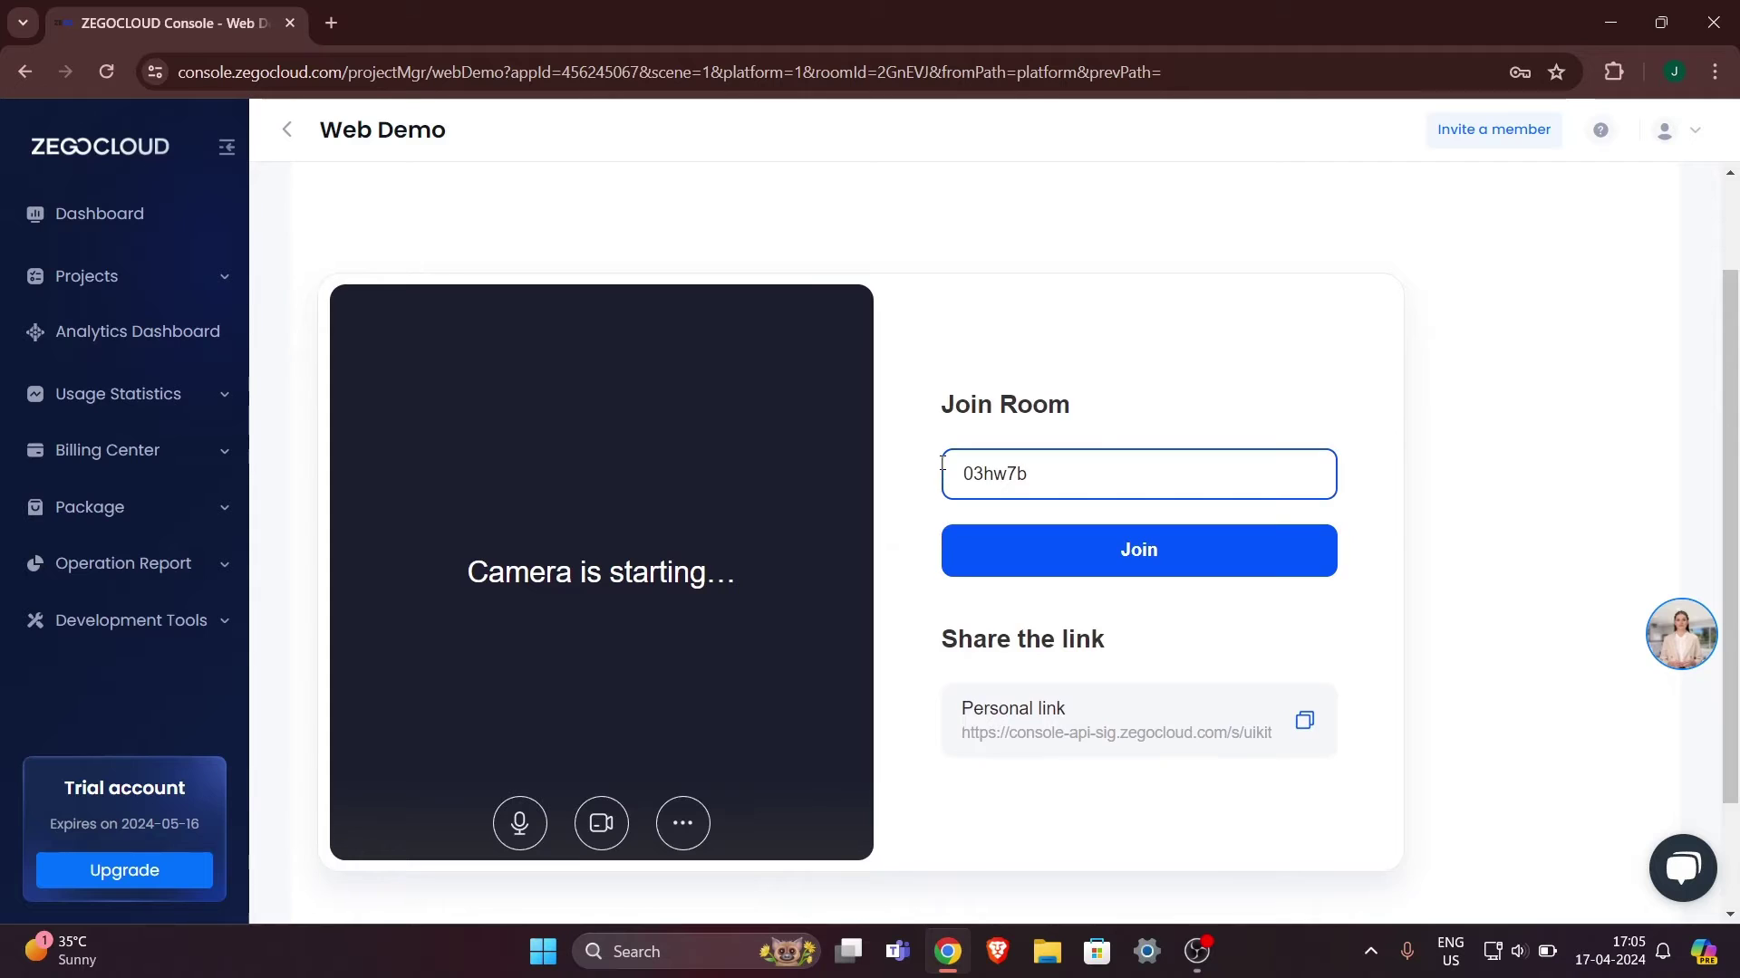
{"action": "scroll", "coordinate": [943, 471], "scroll_direction": "up", "scroll_amount": 1}
{"action": "scroll", "coordinate": [943, 472], "scroll_direction": "down", "scroll_amount": 2}
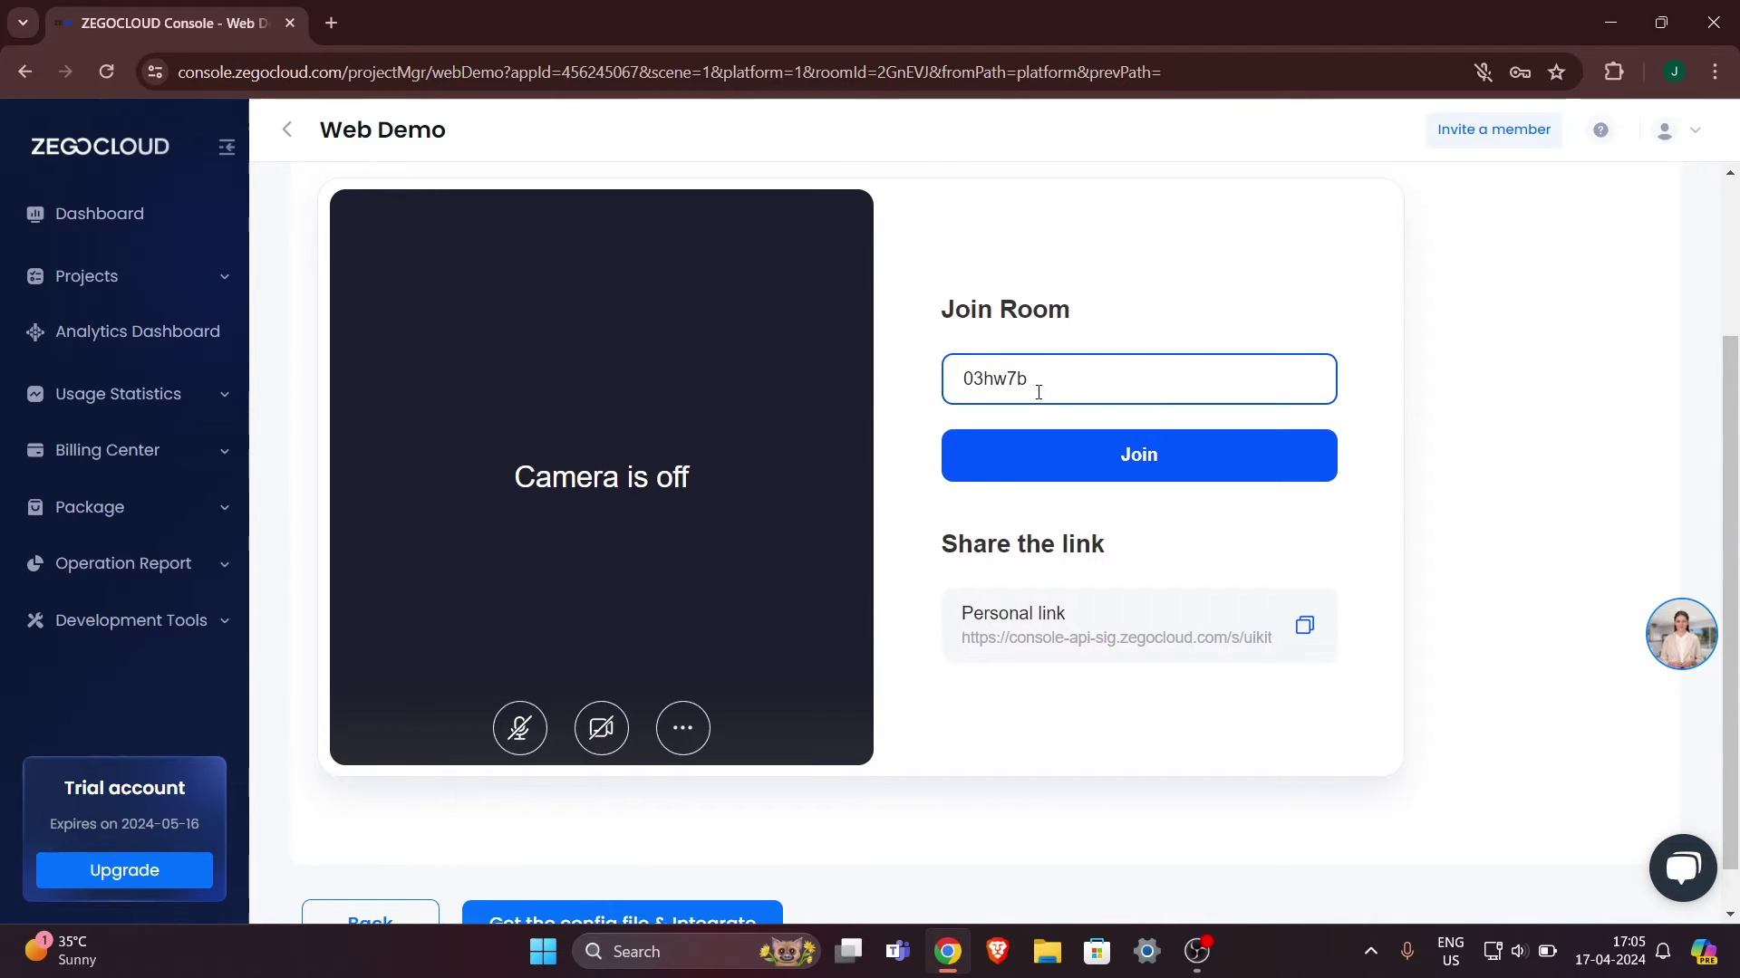
{"action": "double_click", "coordinate": [966, 379]}
{"action": "left_click", "coordinate": [947, 374]}
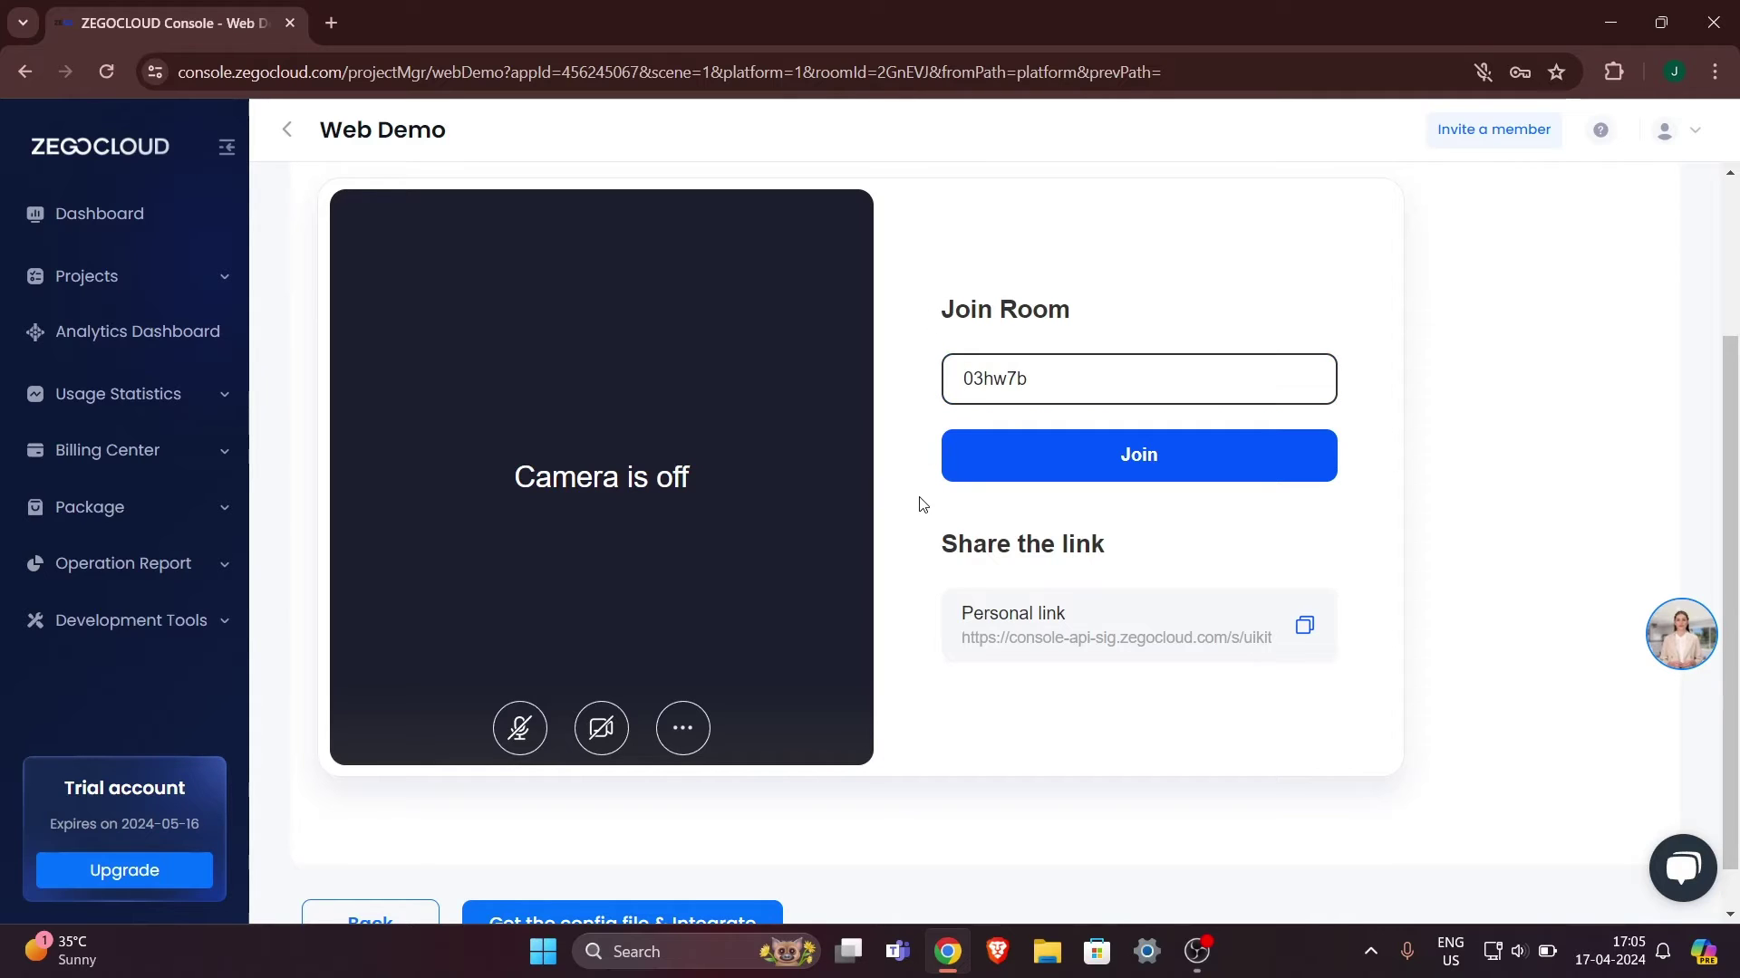
{"action": "left_click_drag", "start_coordinate": [1030, 376], "coordinate": [947, 375]}
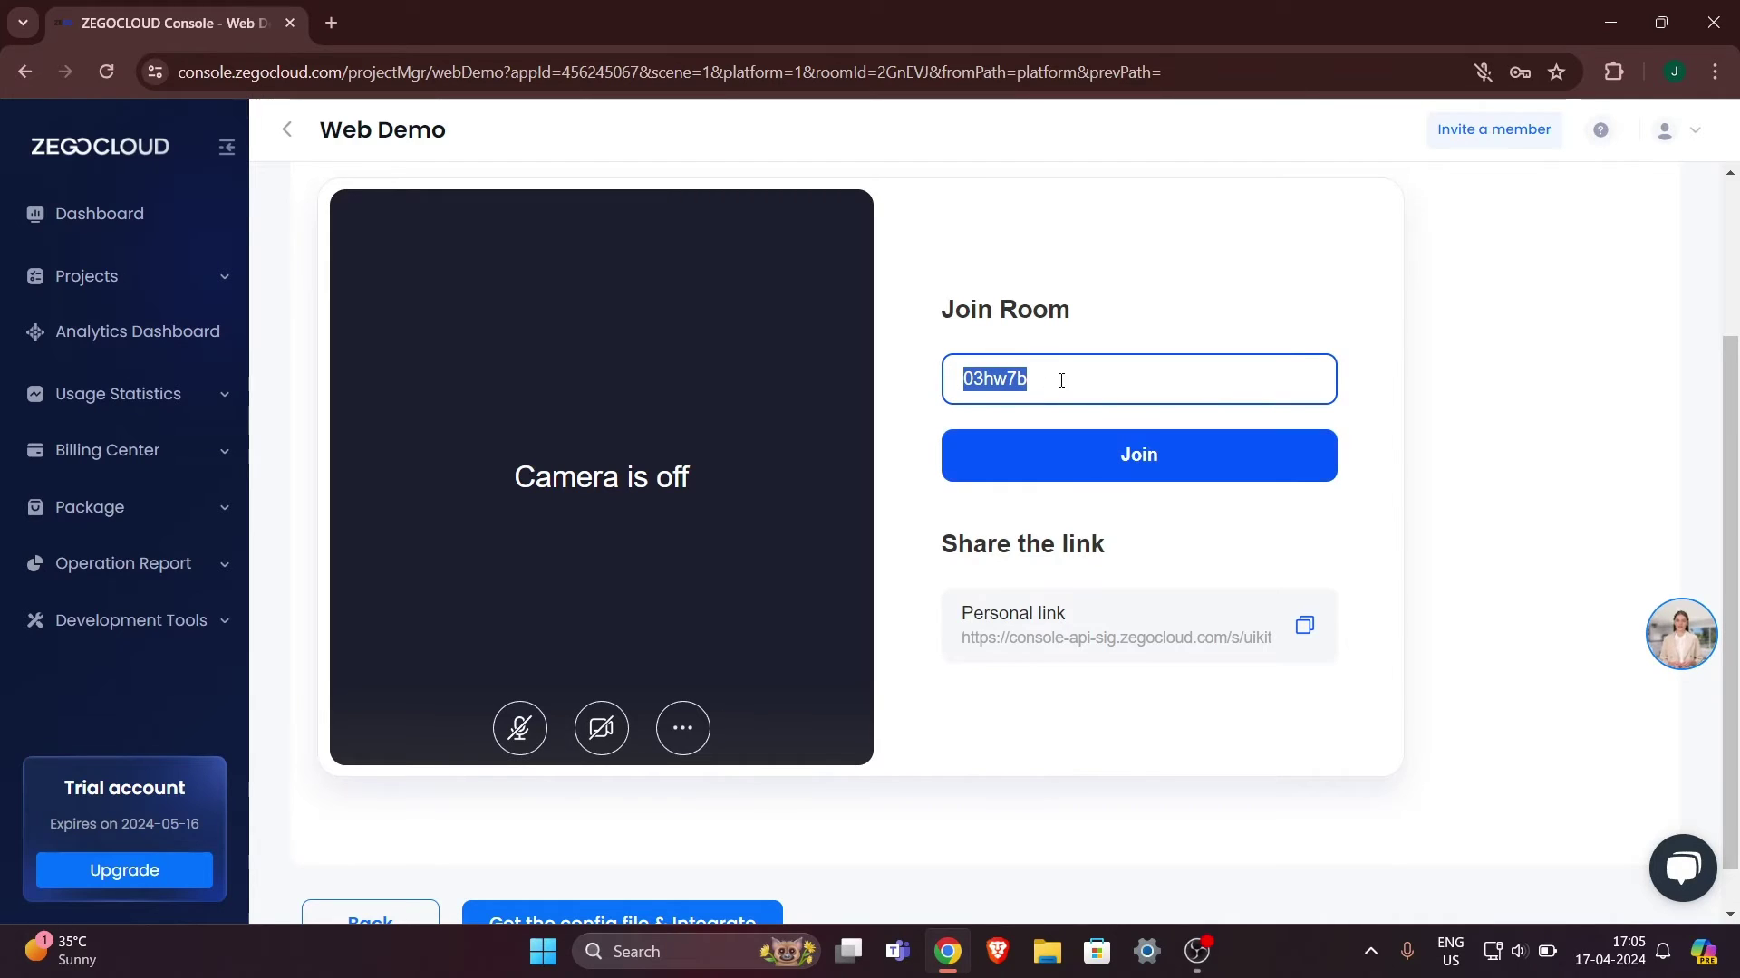
{"action": "key", "text": "BackSpace"}
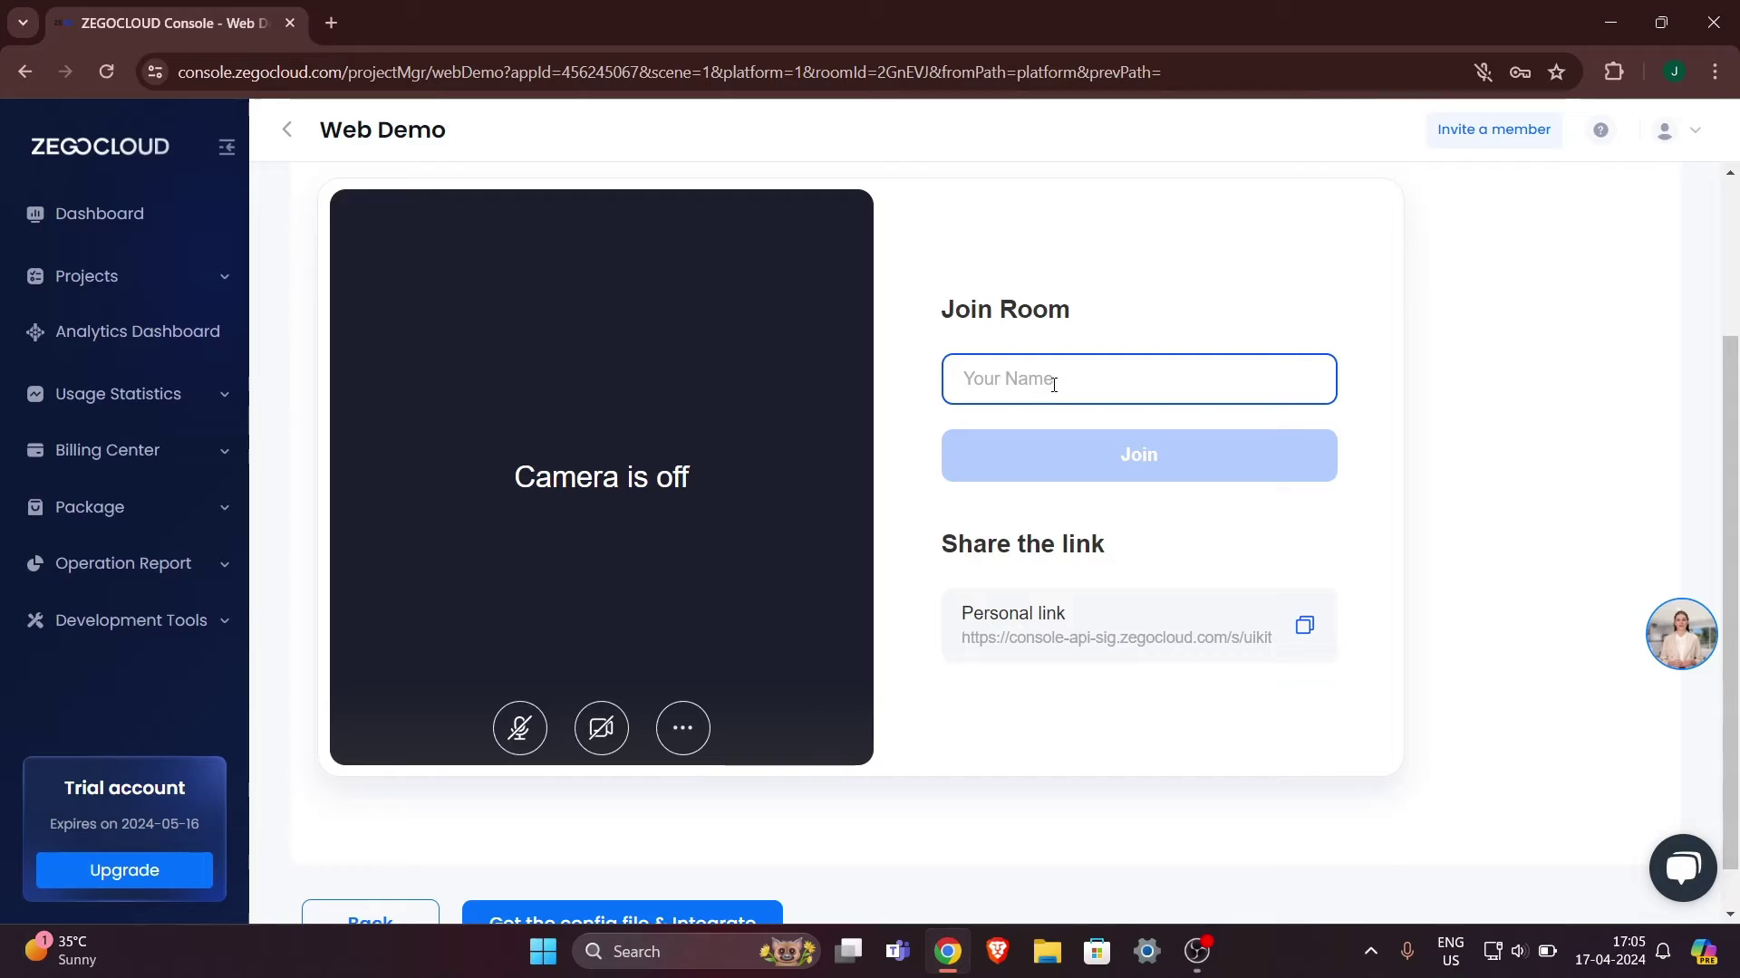
{"action": "key", "text": "ctrl+z"}
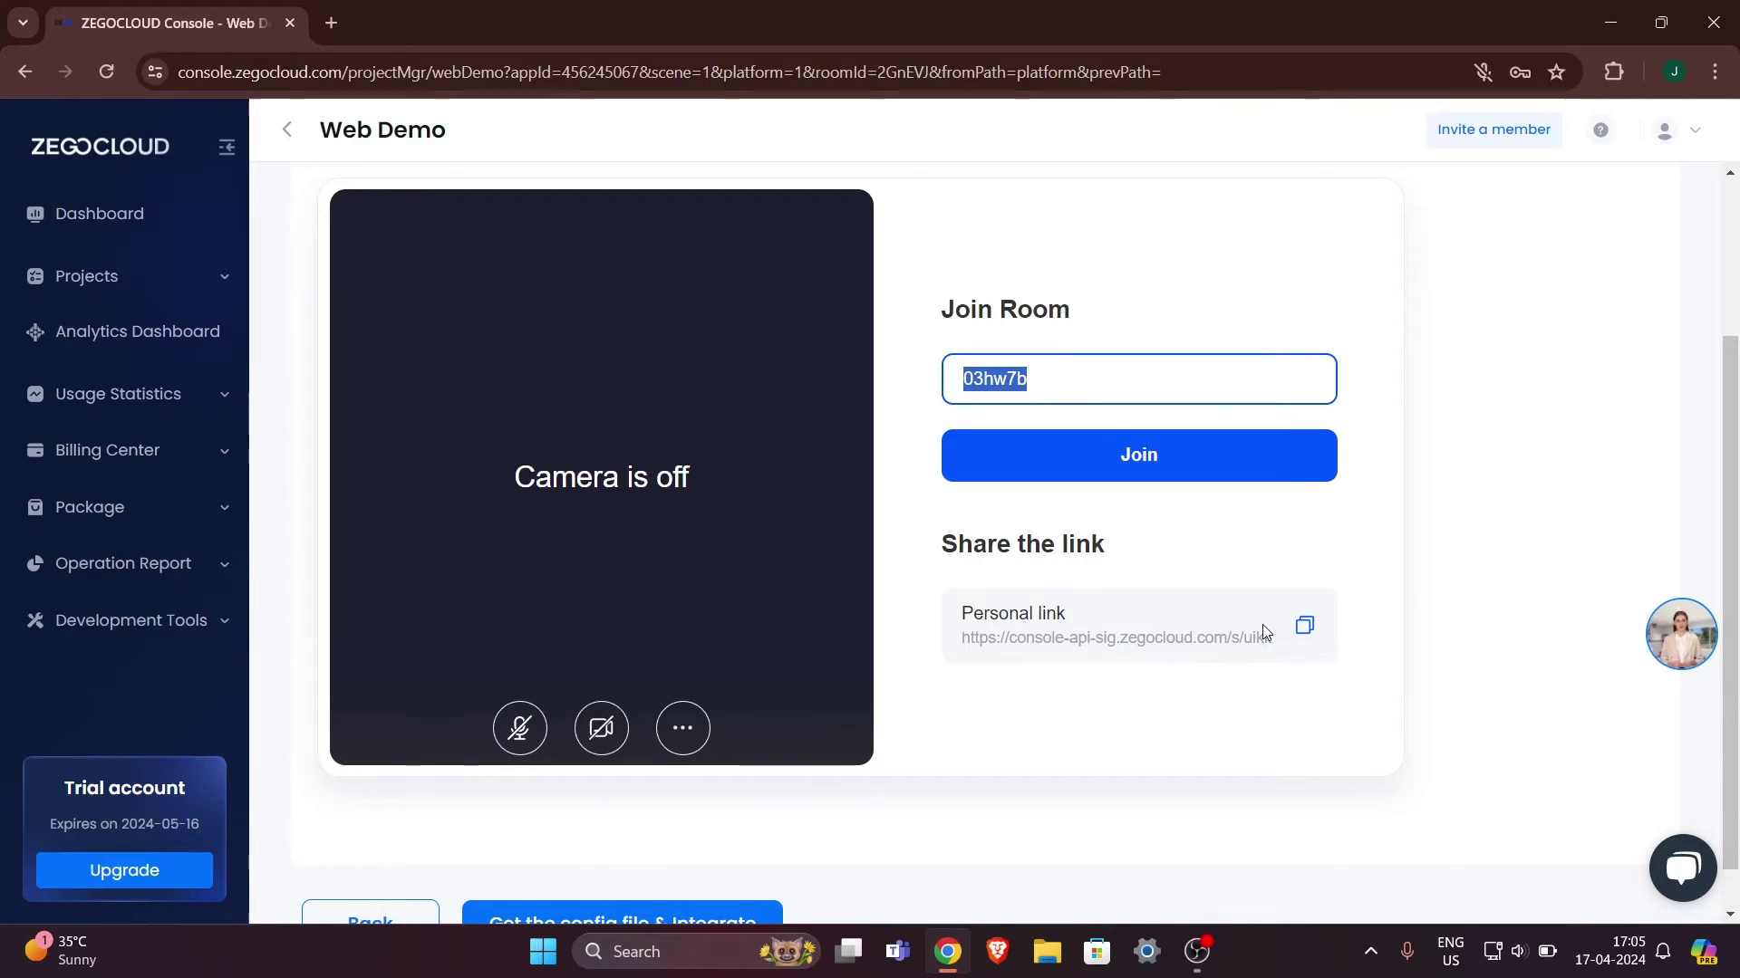
{"action": "left_click_drag", "start_coordinate": [1050, 628], "coordinate": [1174, 637]}
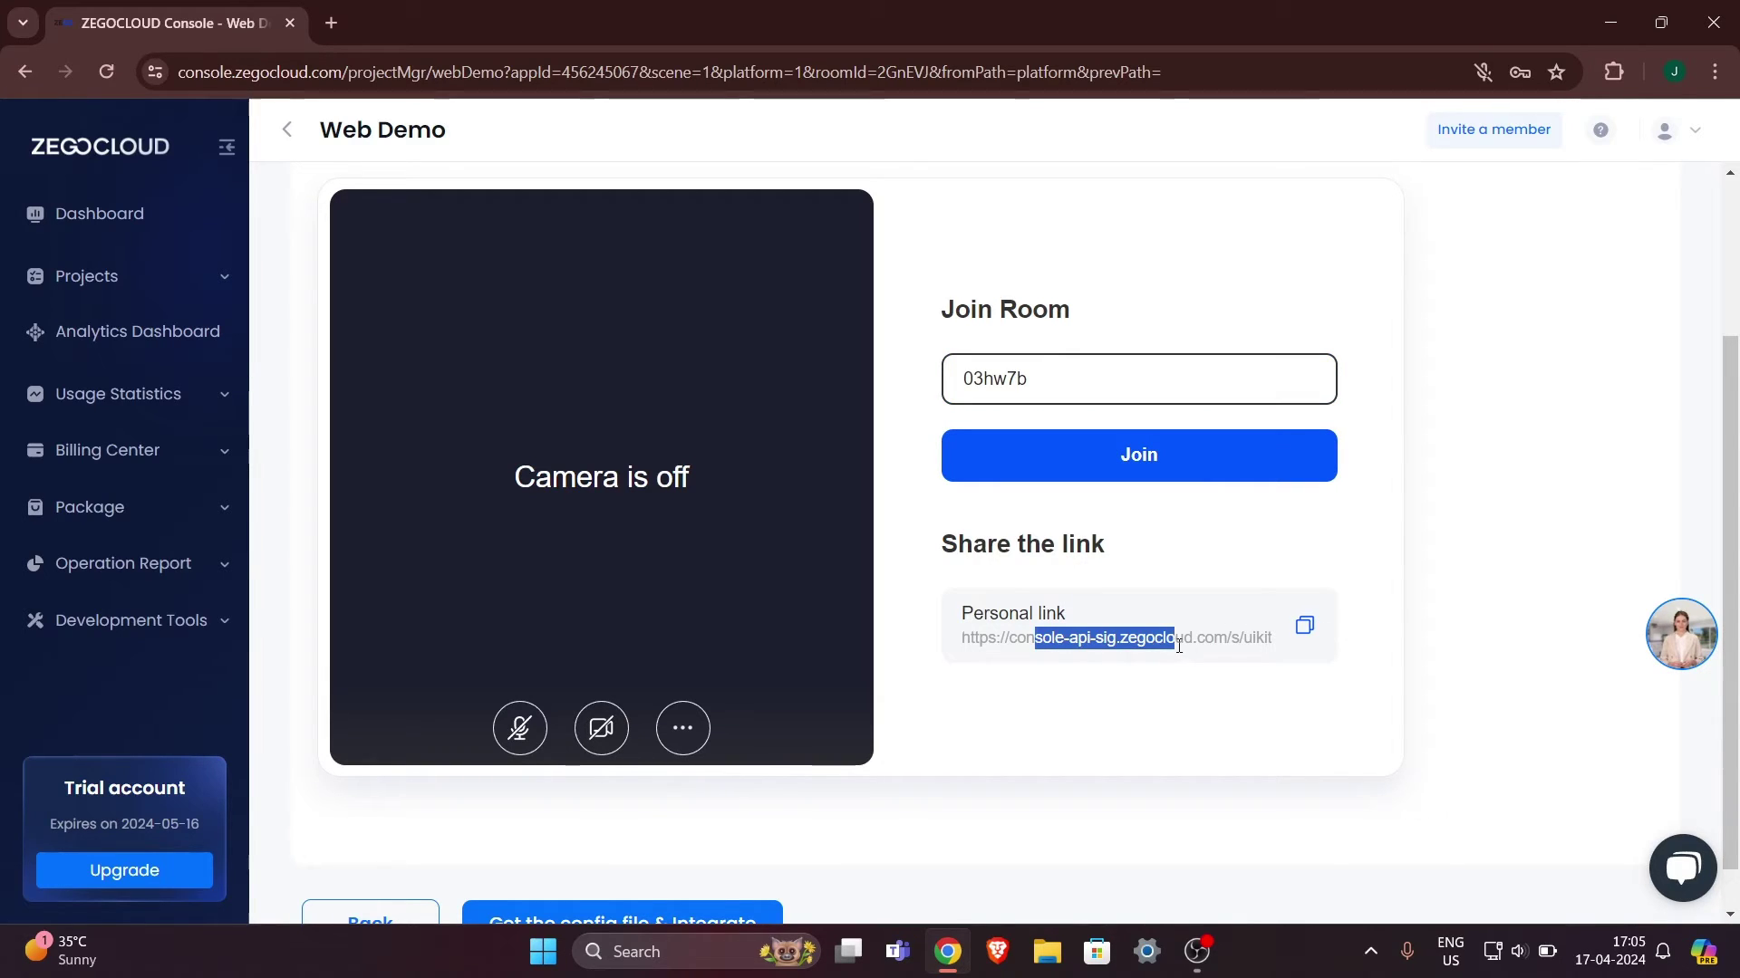
{"action": "left_click", "coordinate": [1247, 664]}
{"action": "scroll", "coordinate": [1267, 685], "scroll_direction": "down", "scroll_amount": 1}
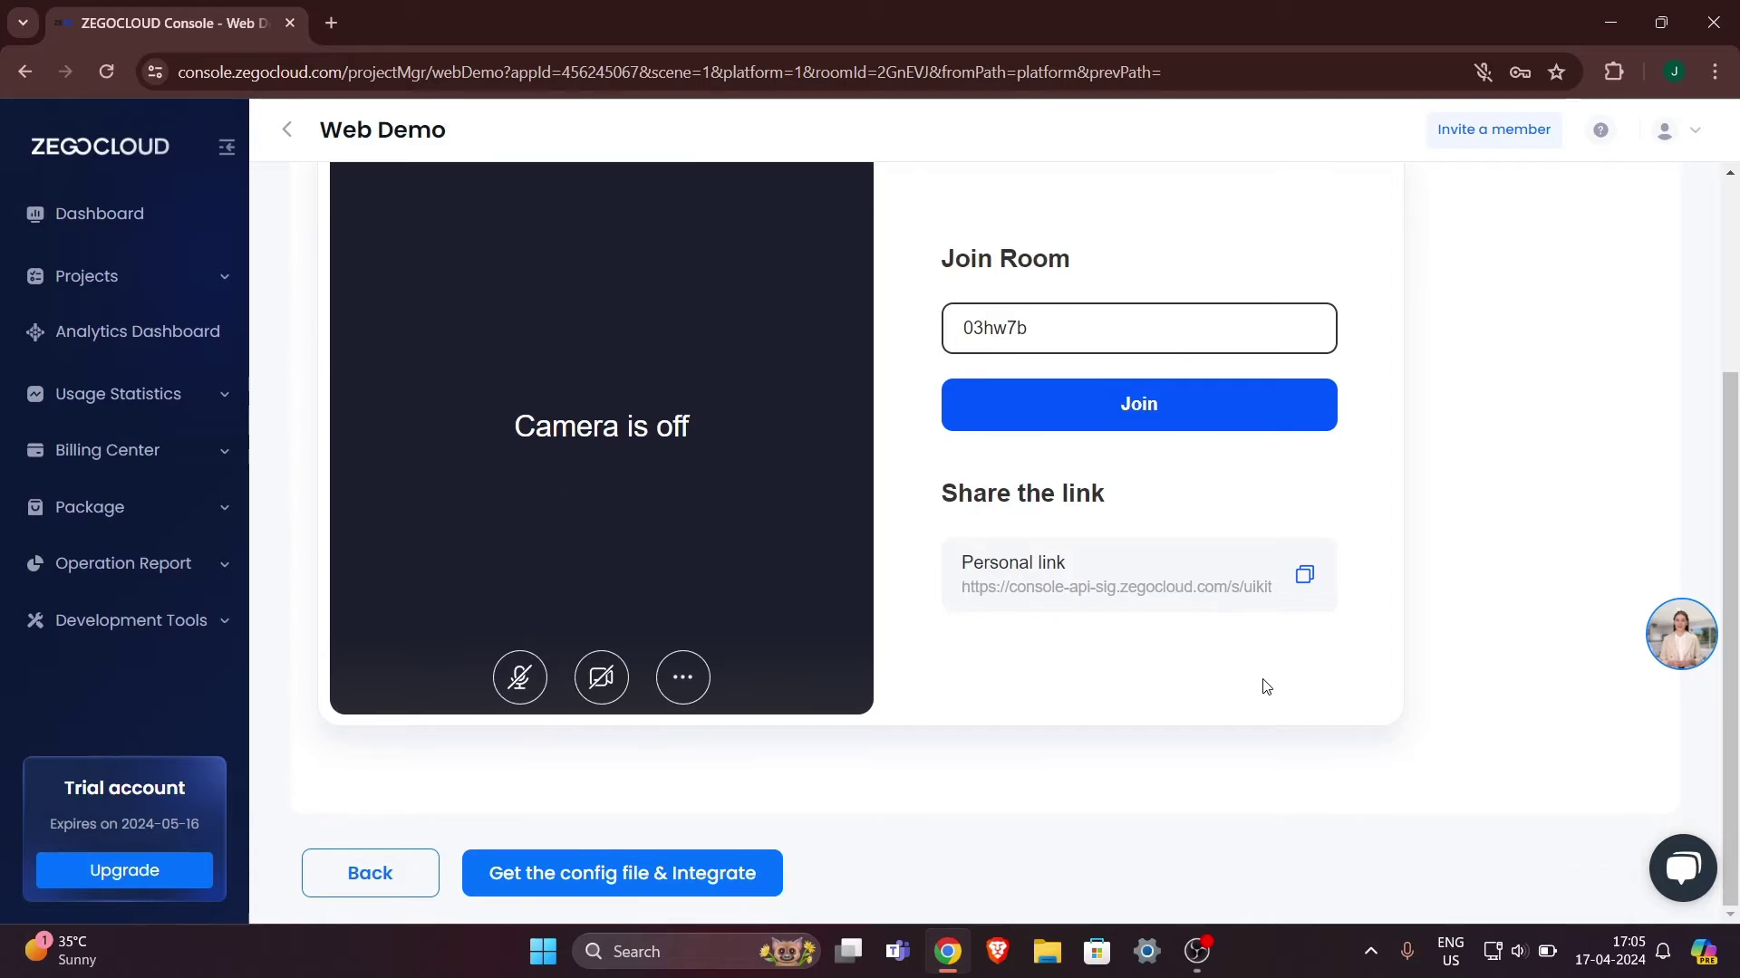
{"action": "scroll", "coordinate": [1267, 686], "scroll_direction": "up", "scroll_amount": 3}
{"action": "scroll", "coordinate": [1263, 678], "scroll_direction": "down", "scroll_amount": 3}
{"action": "scroll", "coordinate": [1265, 688], "scroll_direction": "up", "scroll_amount": 2}
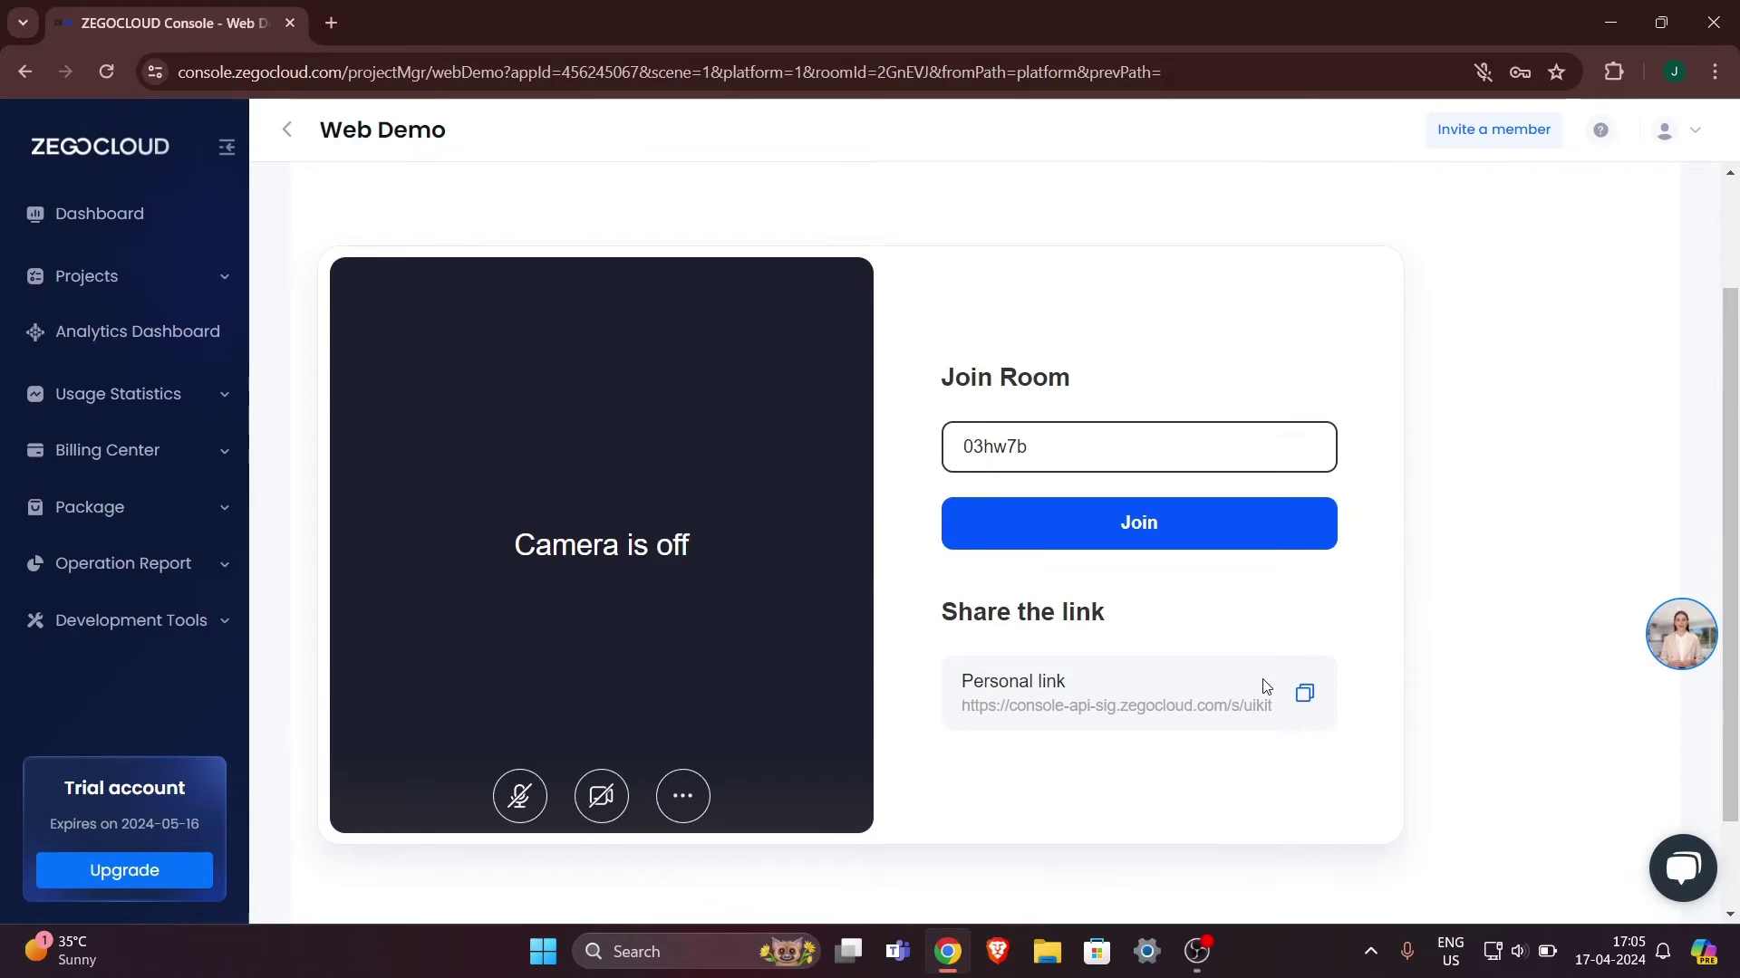
{"action": "scroll", "coordinate": [1418, 594], "scroll_direction": "up", "scroll_amount": 2}
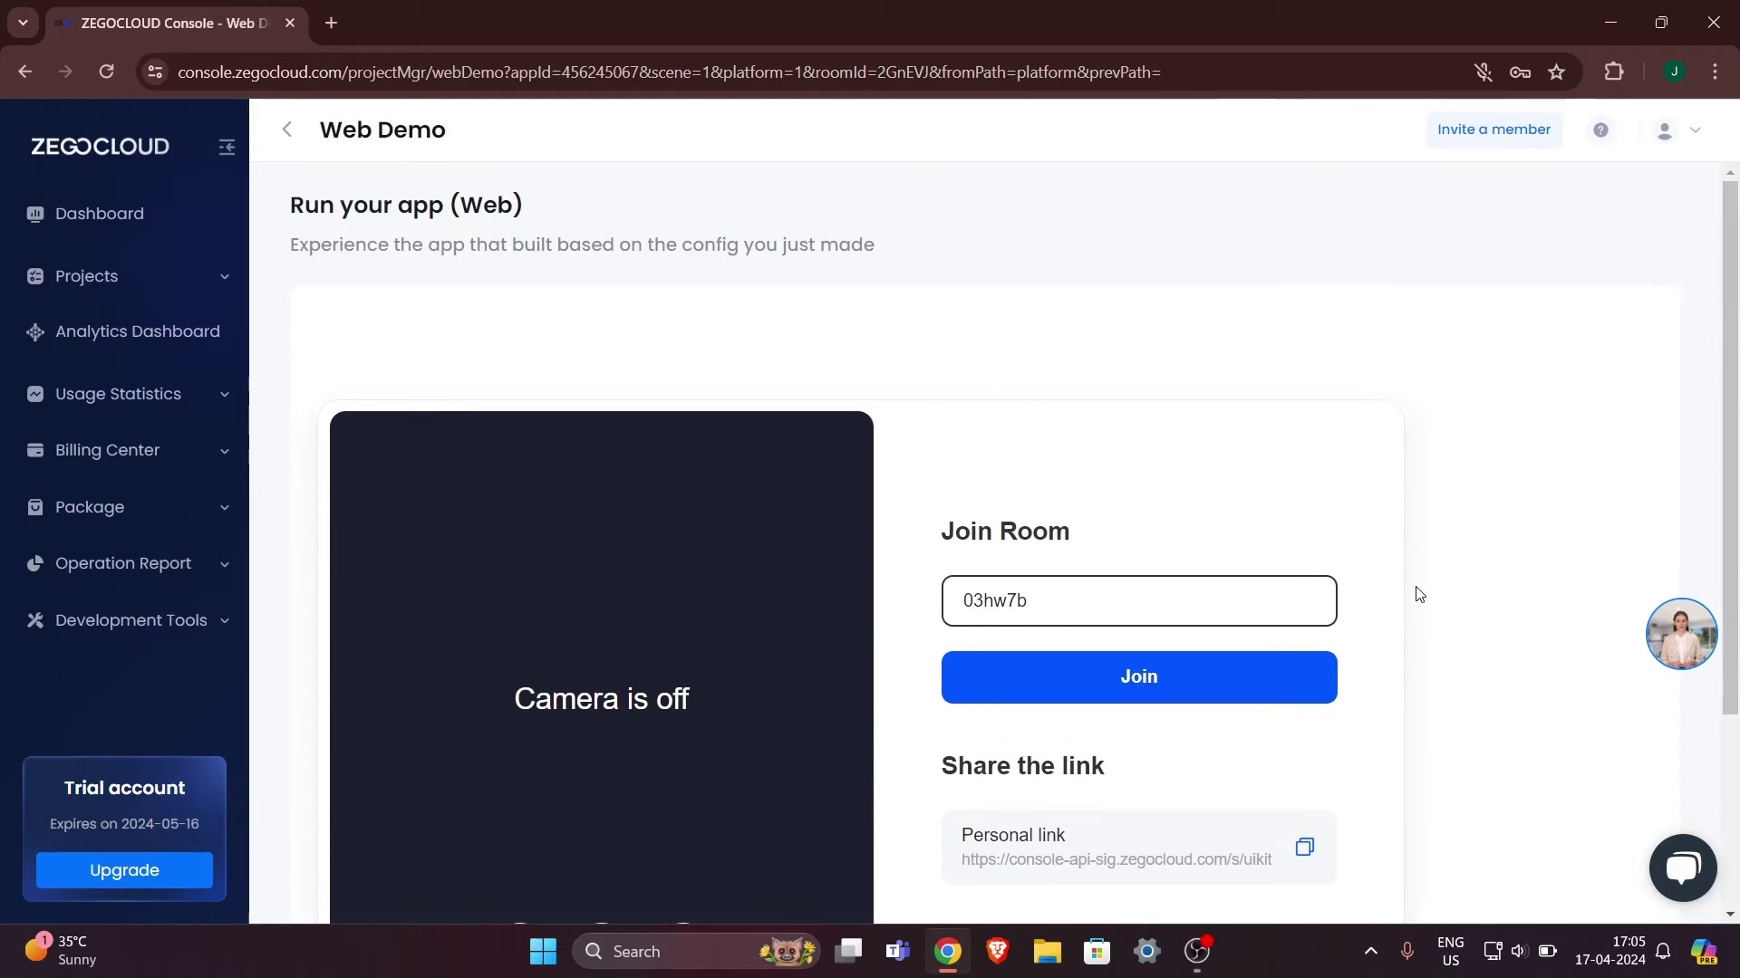
{"action": "scroll", "coordinate": [1415, 594], "scroll_direction": "down", "scroll_amount": 4}
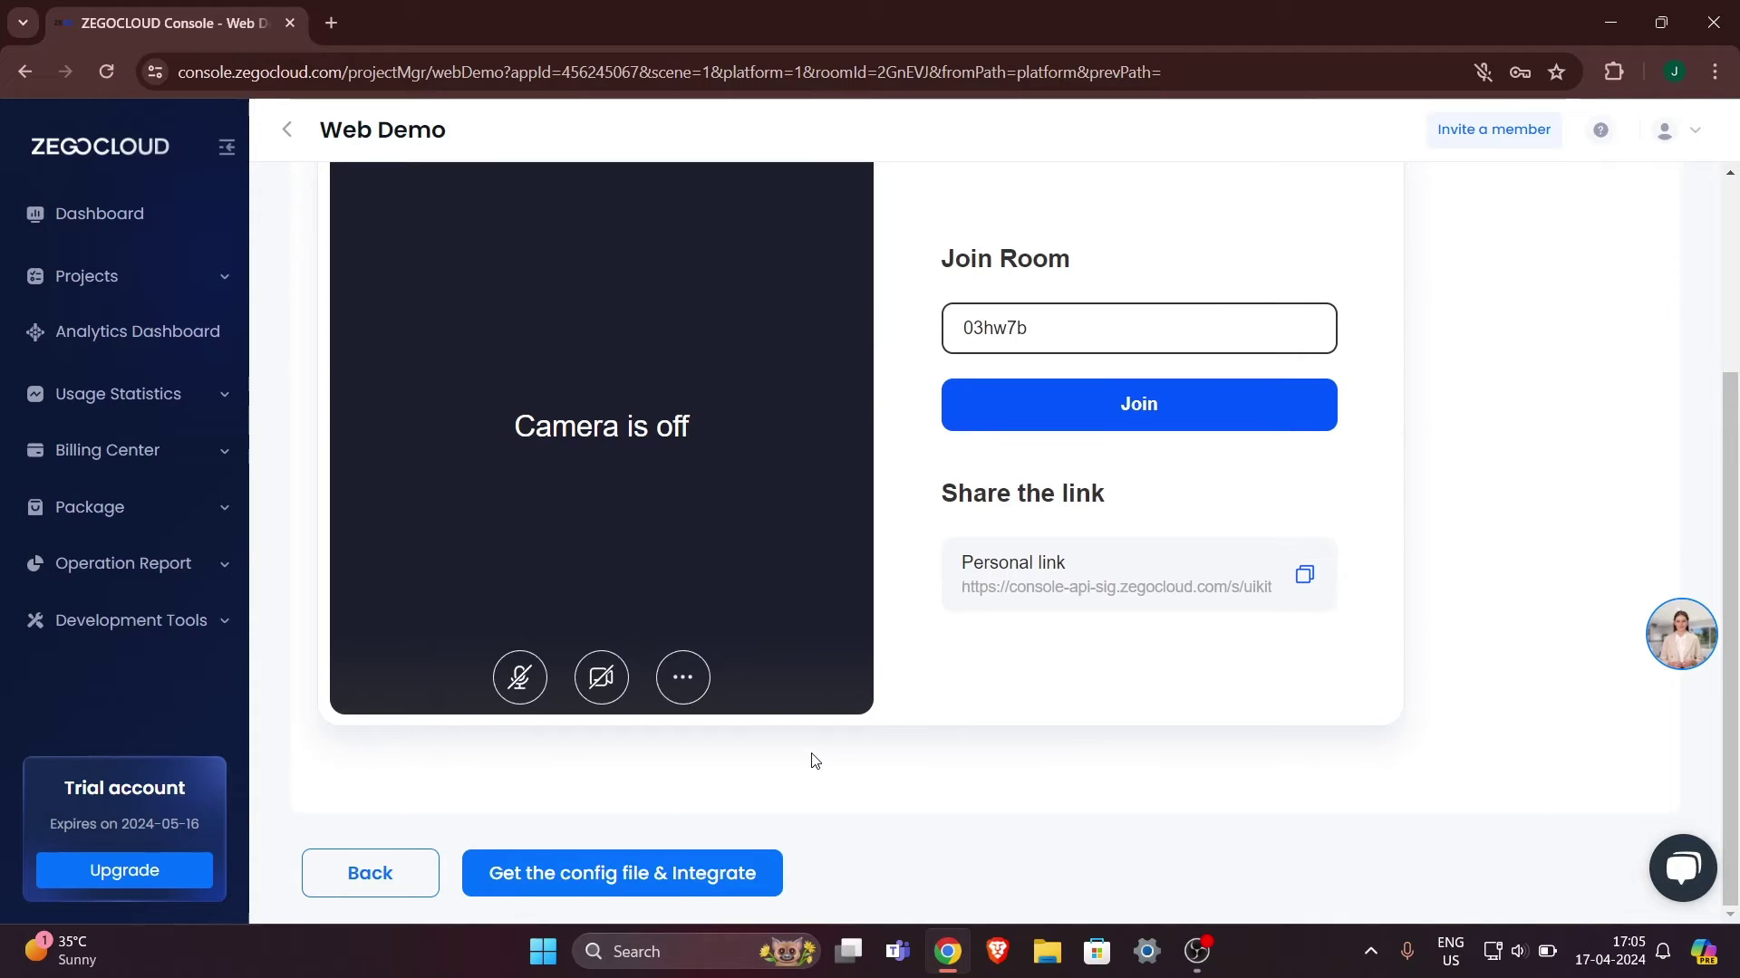
Get the config file, download the HTML file, and open WEB_UIKITS (1).html from downloads.
{"action": "left_click", "coordinate": [601, 875]}
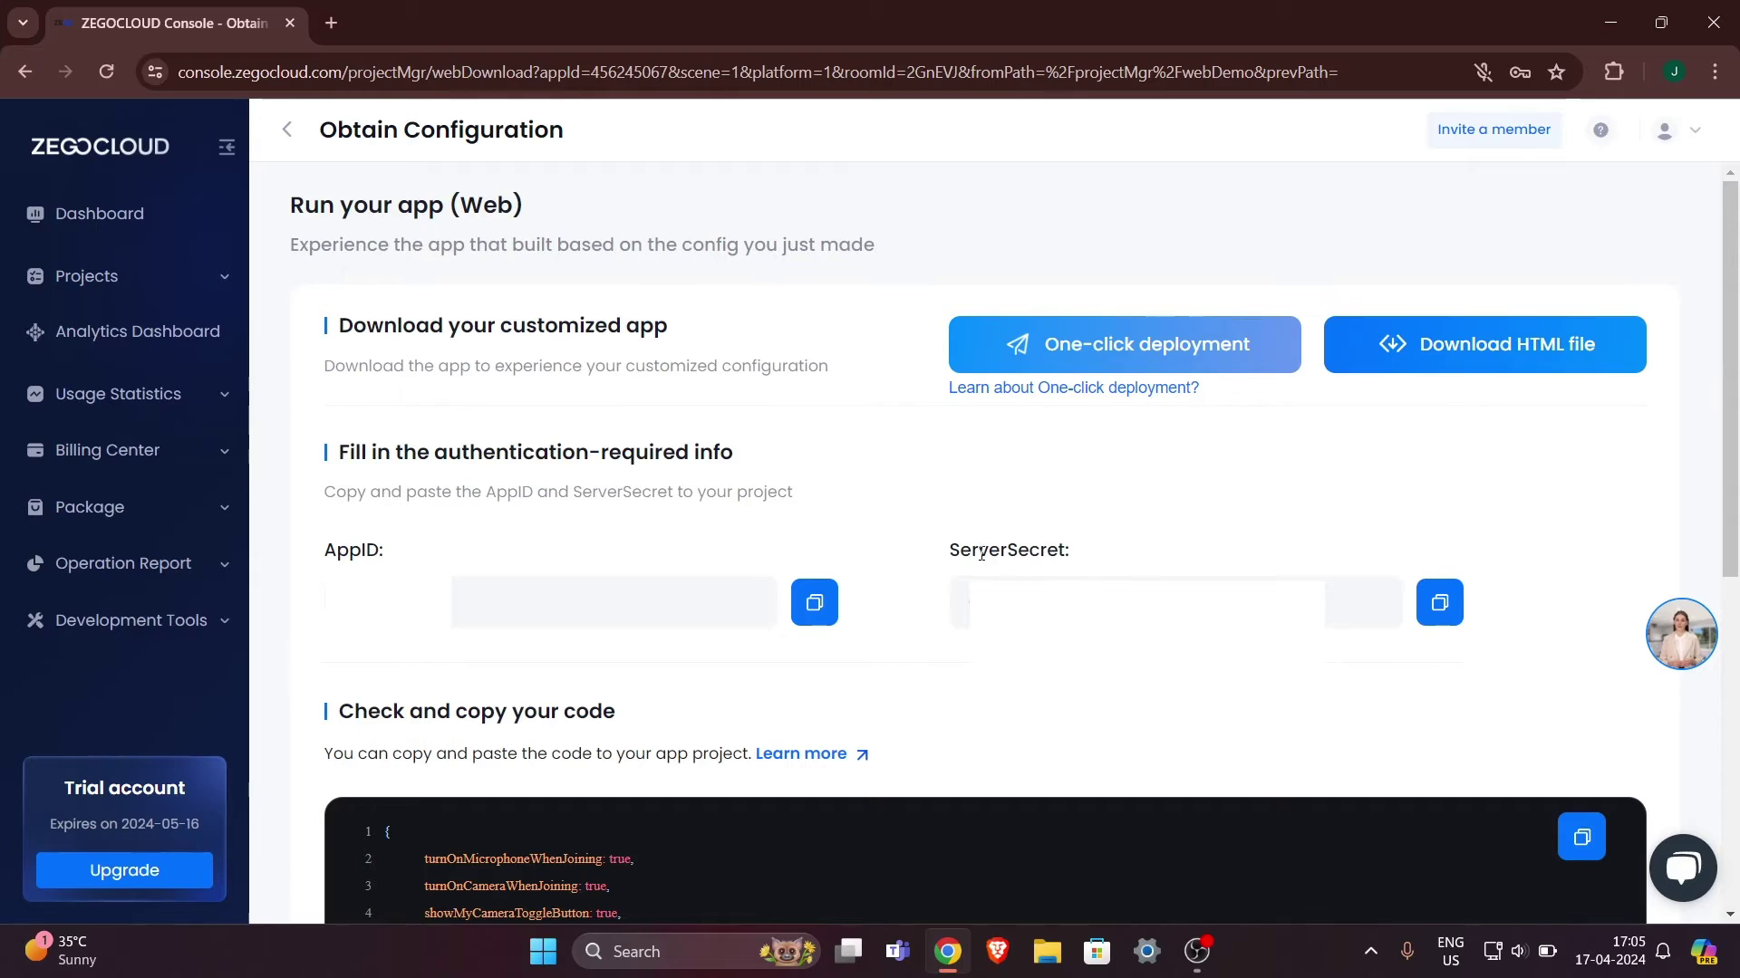
{"action": "left_click_drag", "start_coordinate": [977, 553], "coordinate": [1052, 553]}
{"action": "left_click", "coordinate": [1074, 554]}
{"action": "left_click", "coordinate": [1414, 356]}
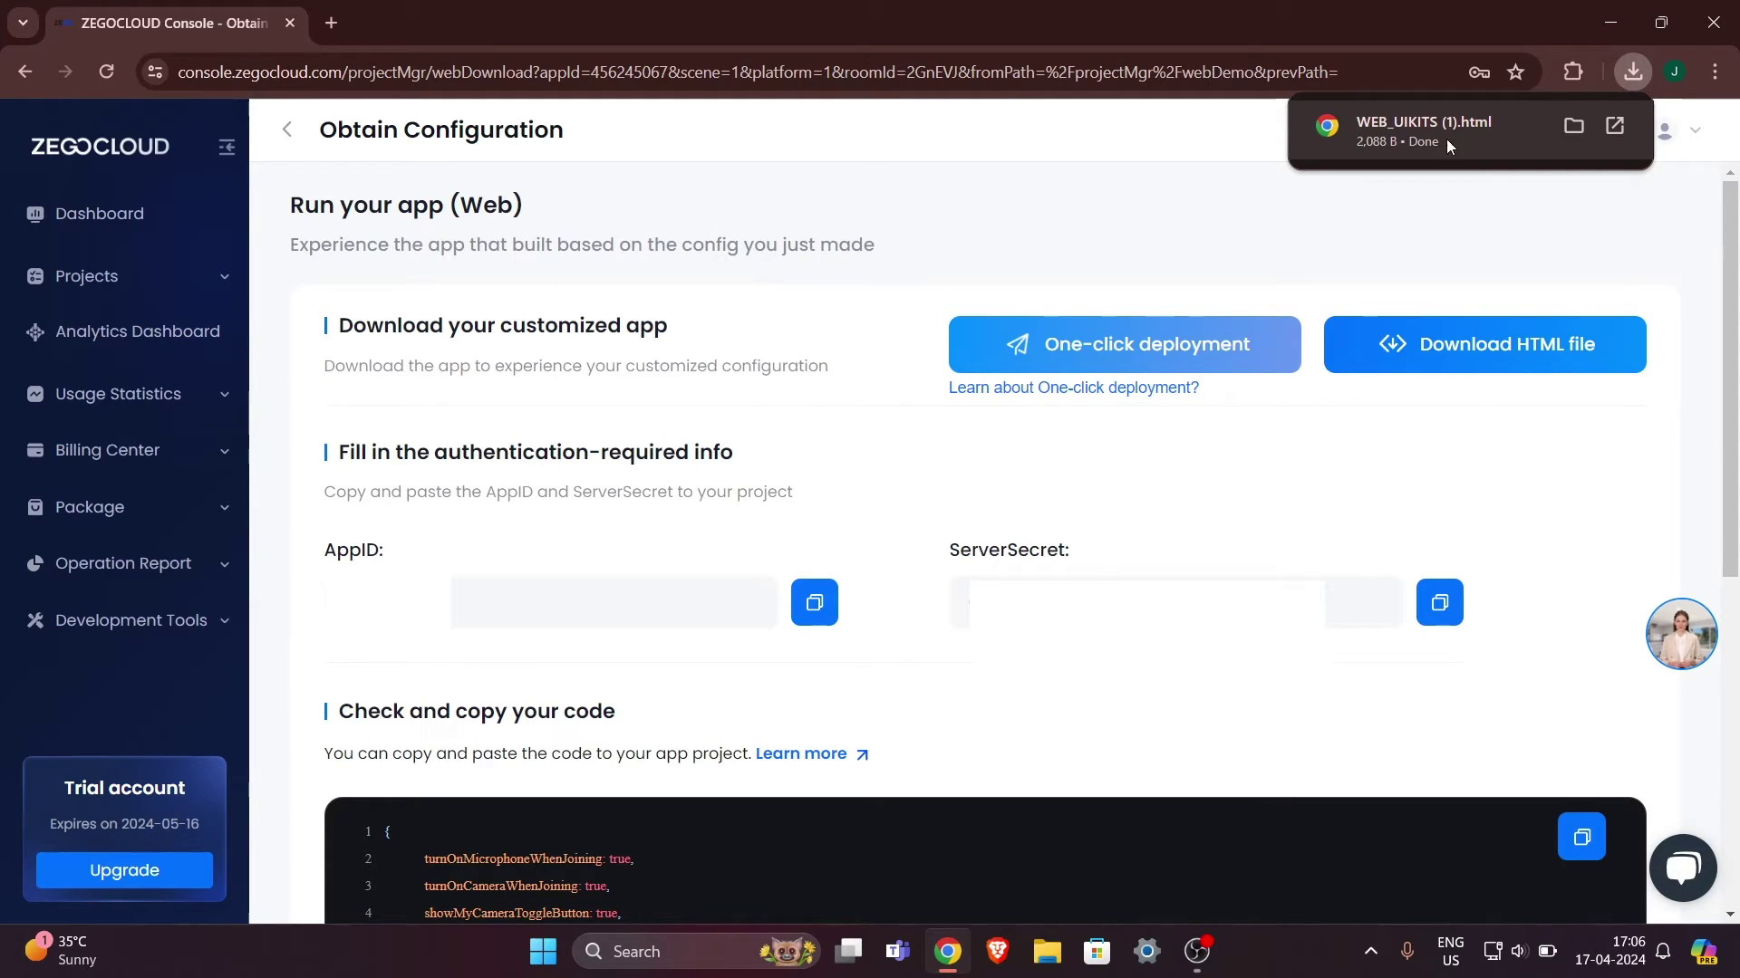
{"action": "left_click", "coordinate": [1465, 129]}
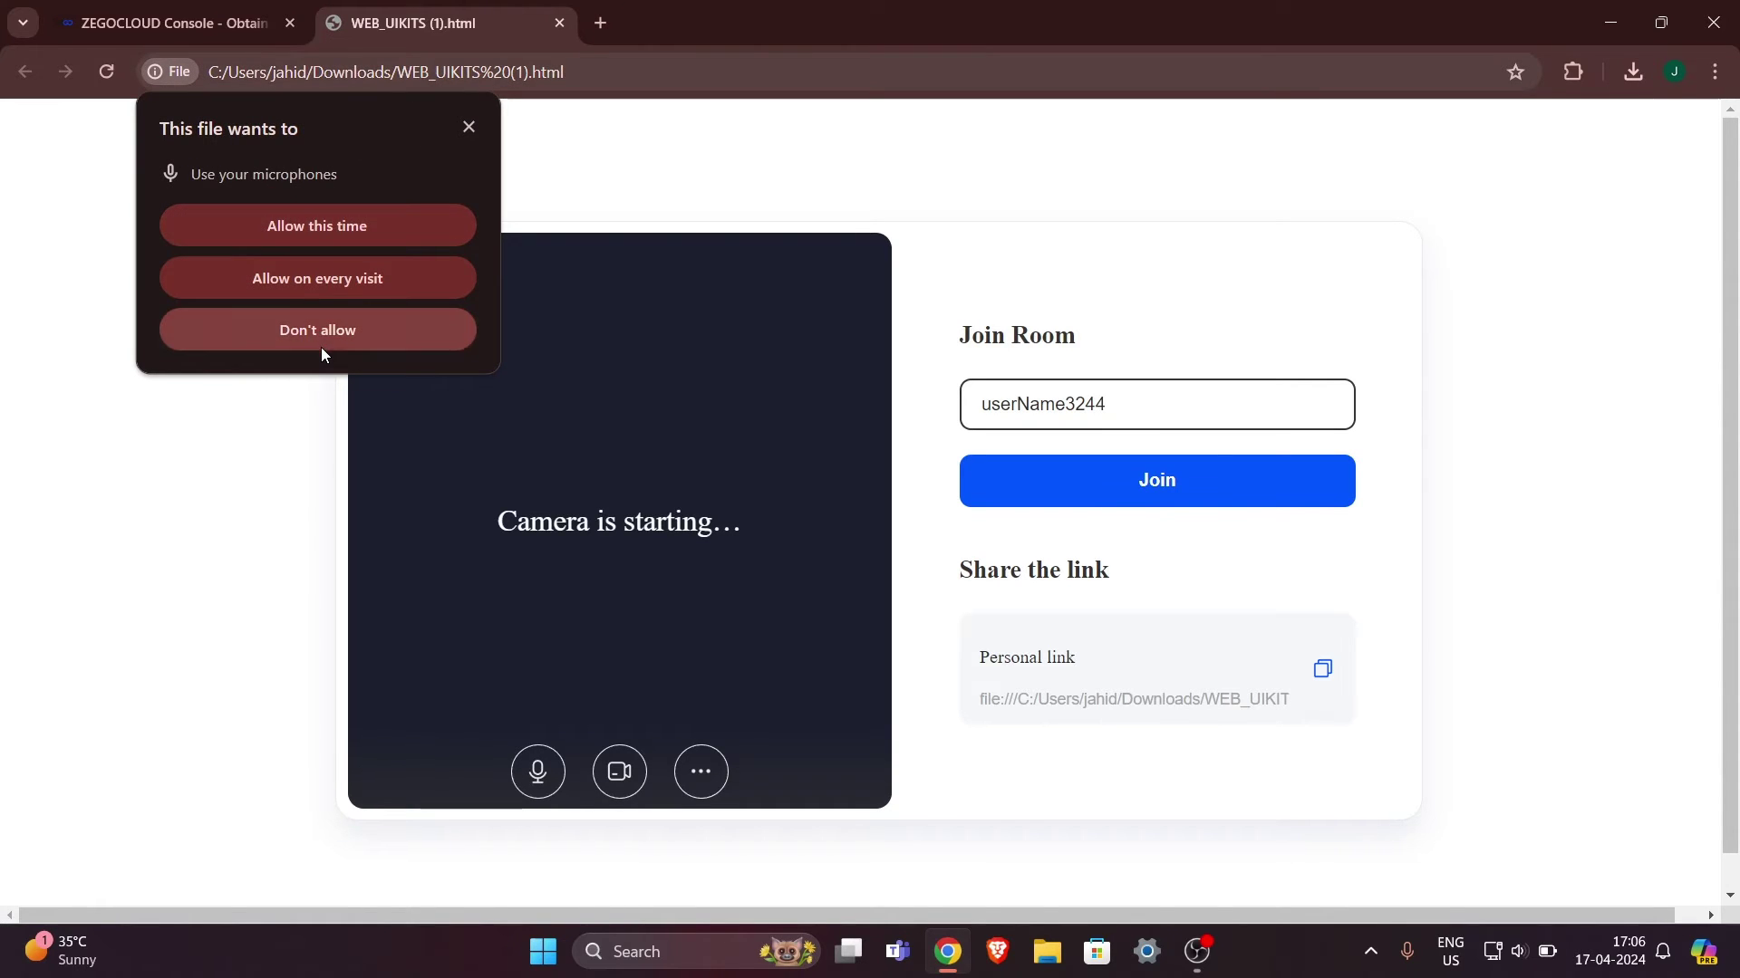
Deny camera and microphone access, turn the camera off, and join under a short new display name.
{"action": "left_click", "coordinate": [367, 314]}
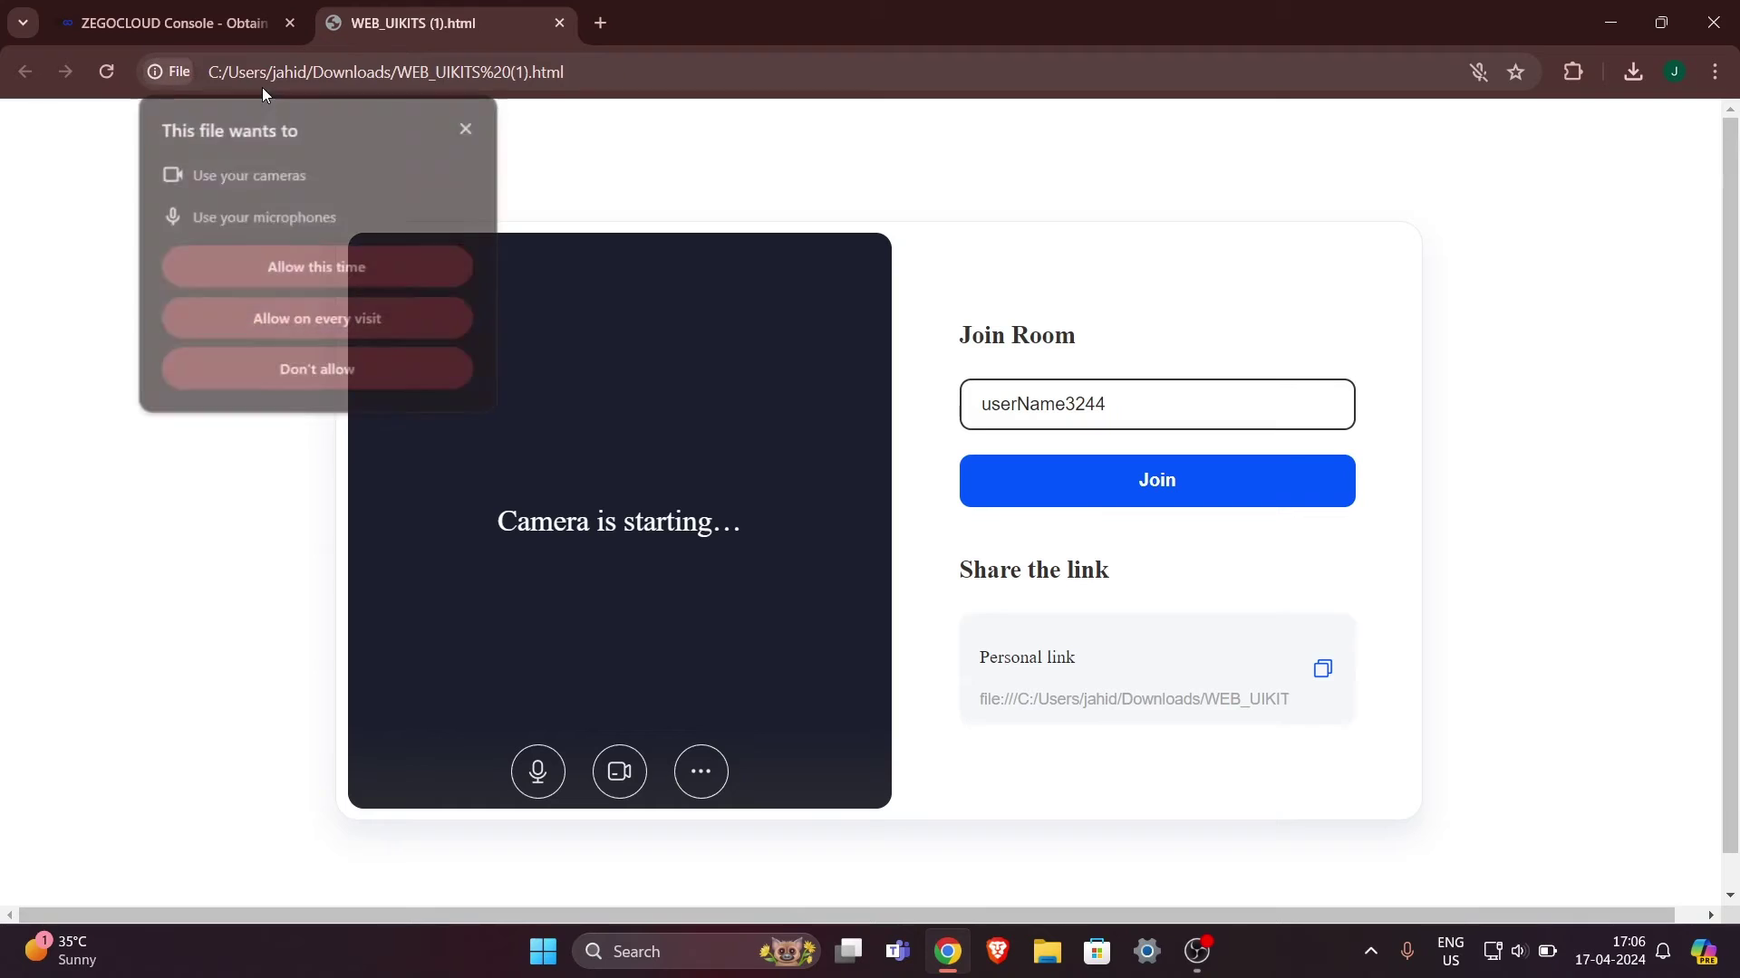
{"action": "left_click", "coordinate": [314, 366]}
{"action": "left_click", "coordinate": [611, 777]}
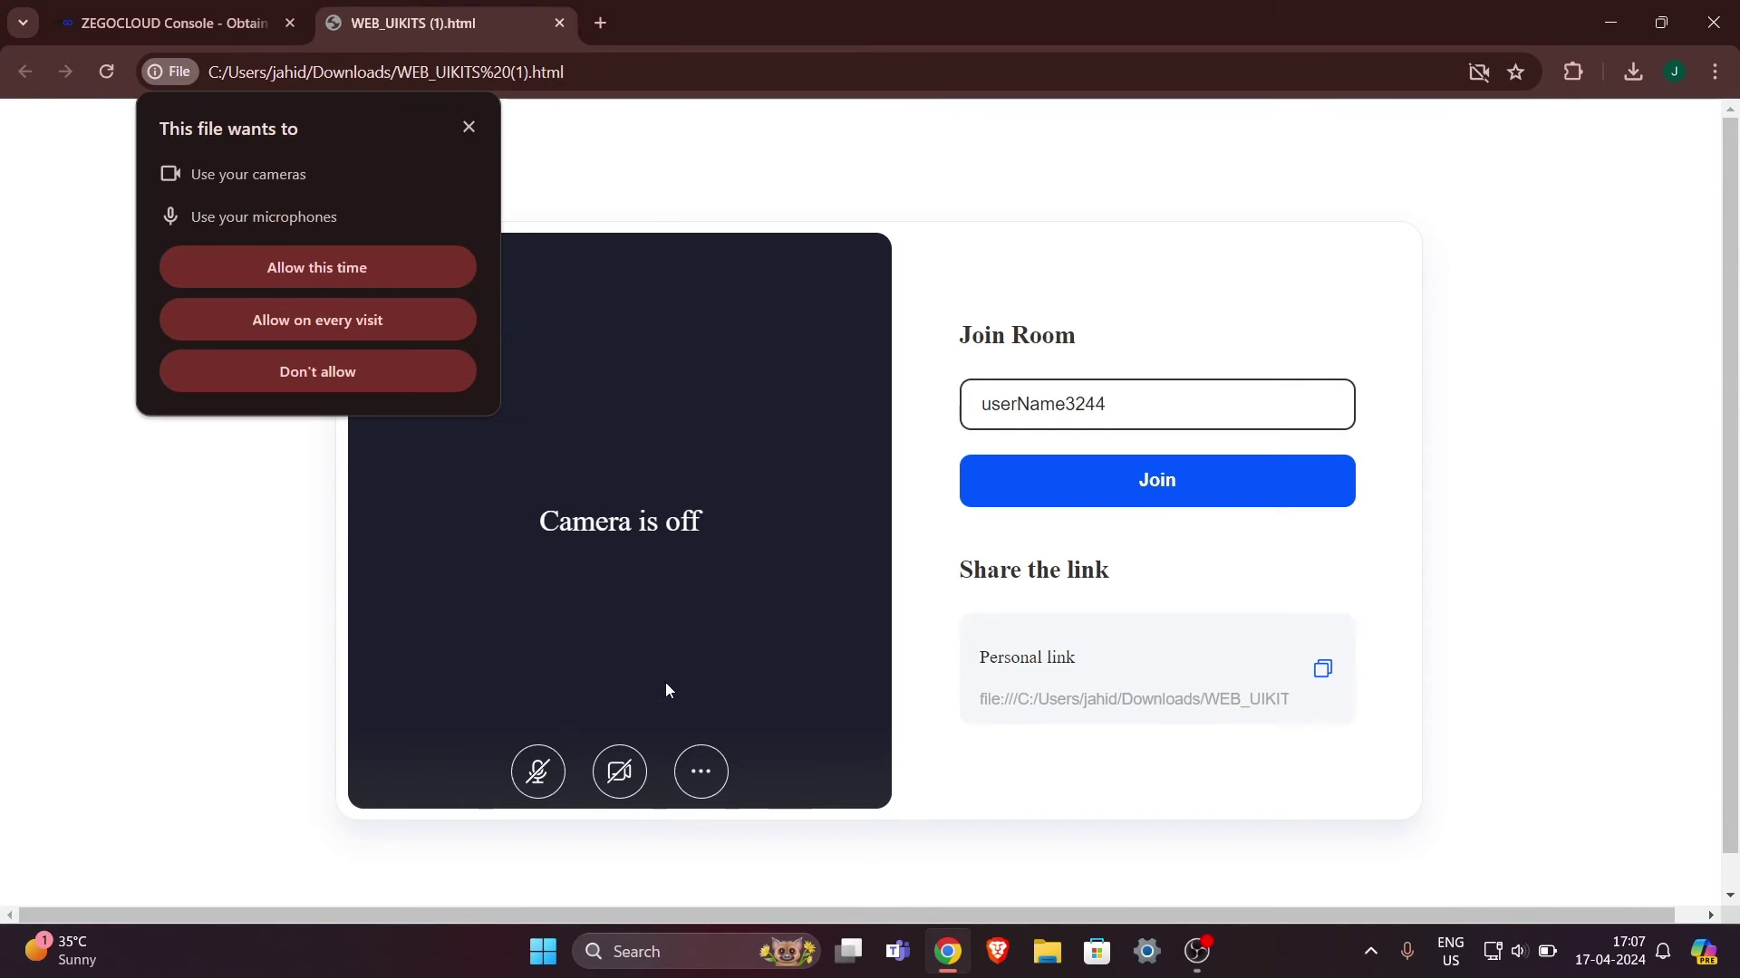
{"action": "left_click_drag", "start_coordinate": [1162, 402], "coordinate": [904, 424]}
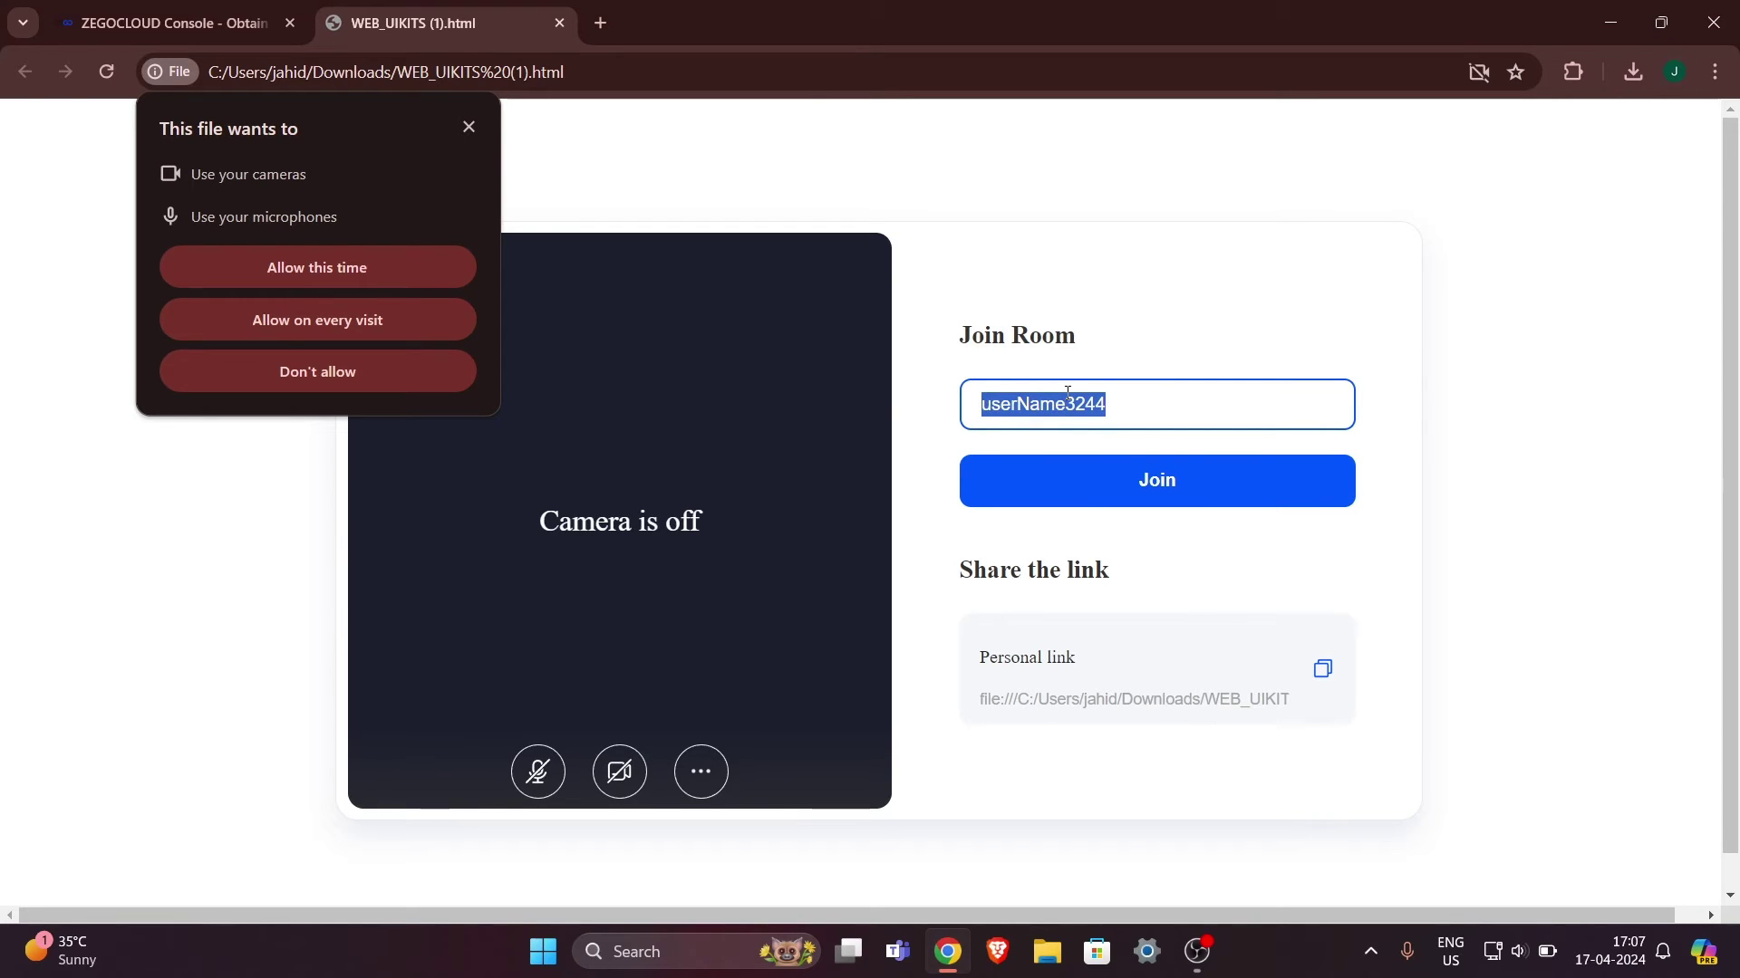
{"action": "type", "text": "twd"}
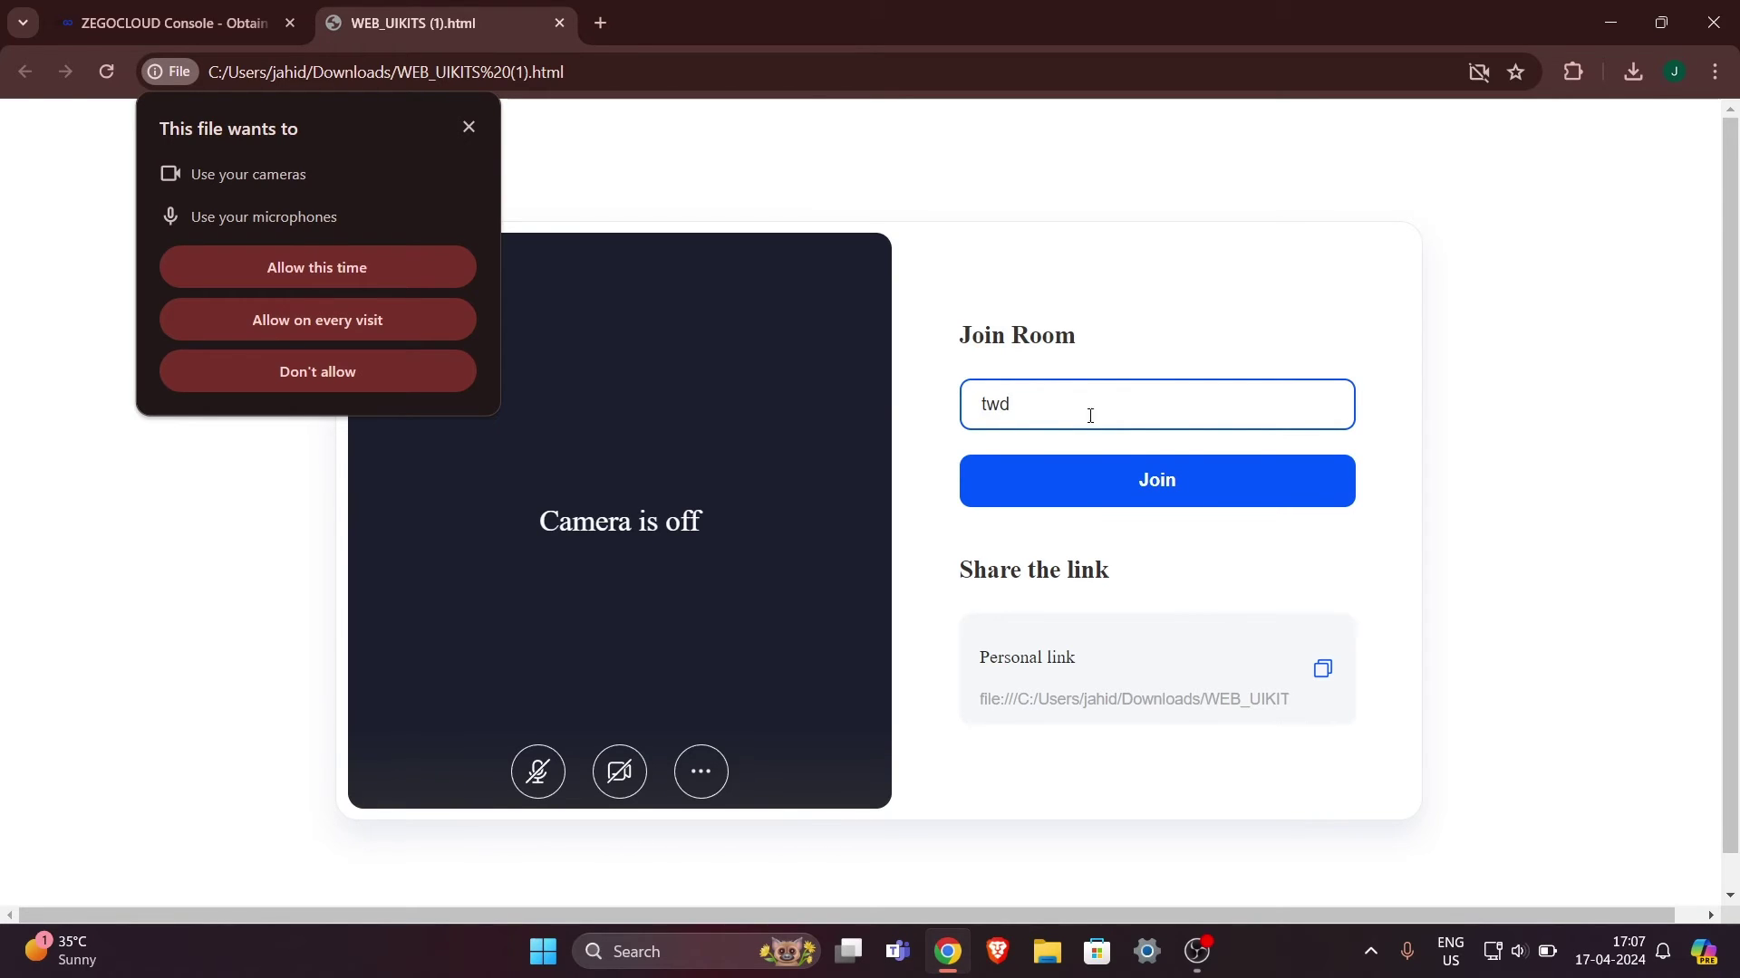
{"action": "left_click", "coordinate": [1133, 468]}
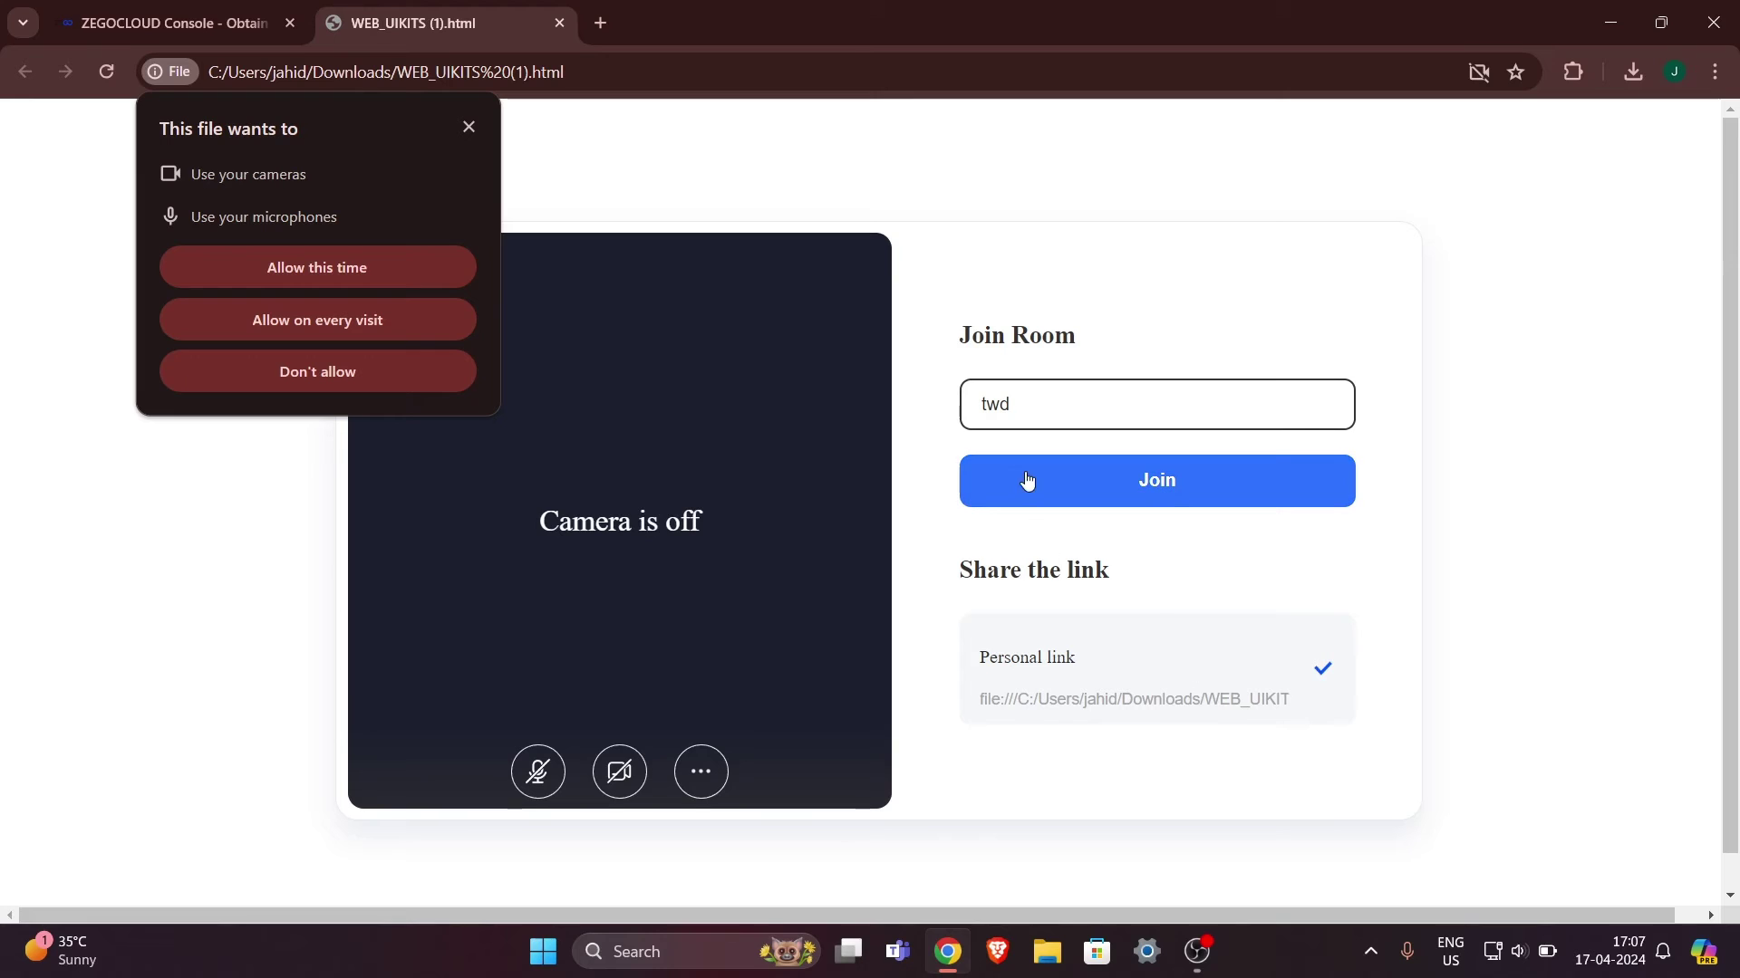
{"action": "left_click", "coordinate": [1095, 486]}
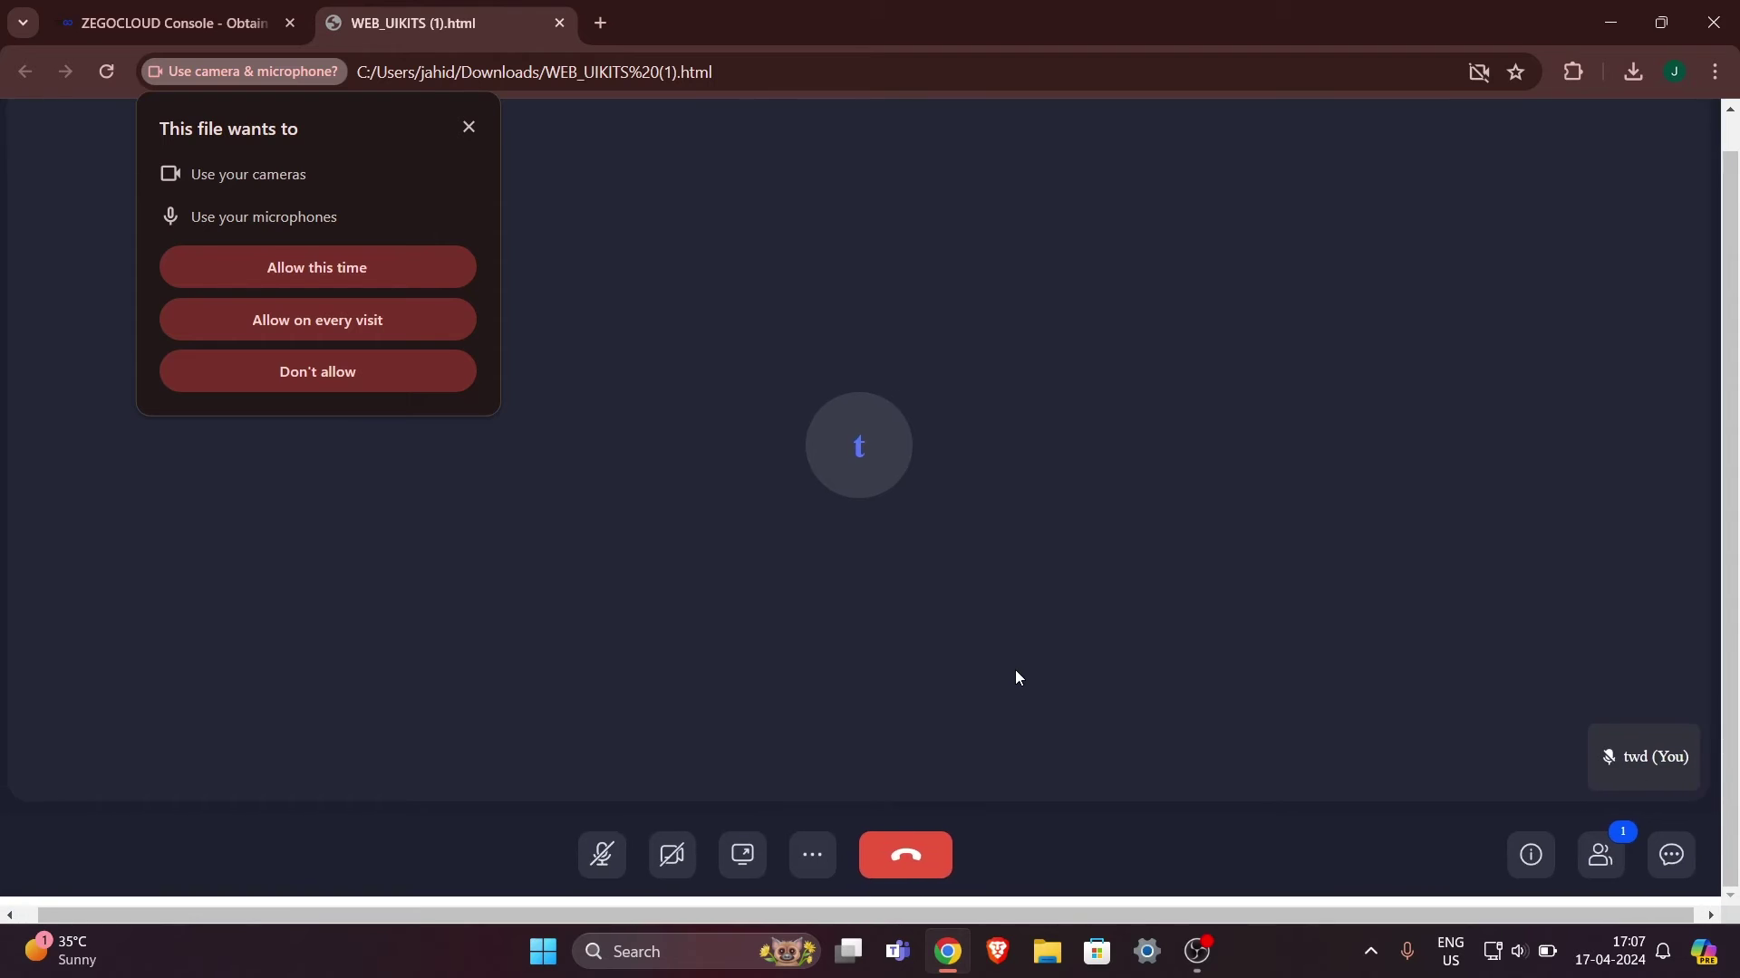
Load the demo page for roomID 7982 in a new tab and join as the second participant.
{"action": "left_click", "coordinate": [603, 27]}
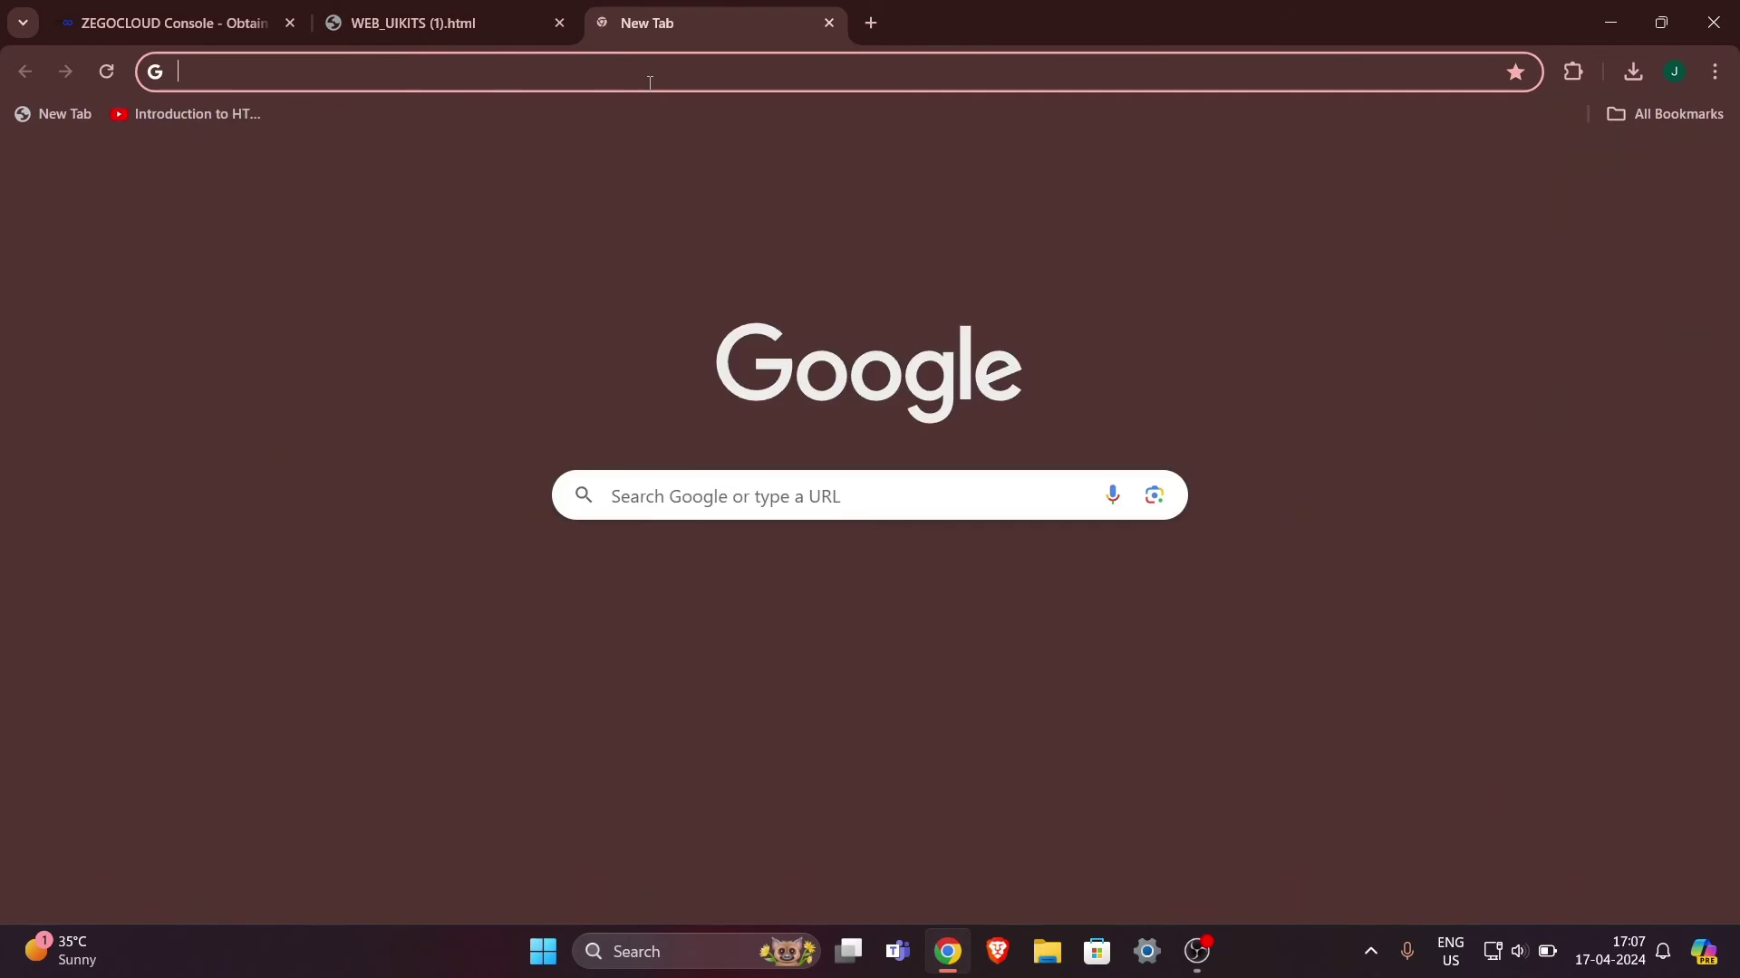
{"action": "type", "text": "file:///C:/Users/jahid/Downloads/WEB_UIKITS%20(1).html?roomID=7982"}
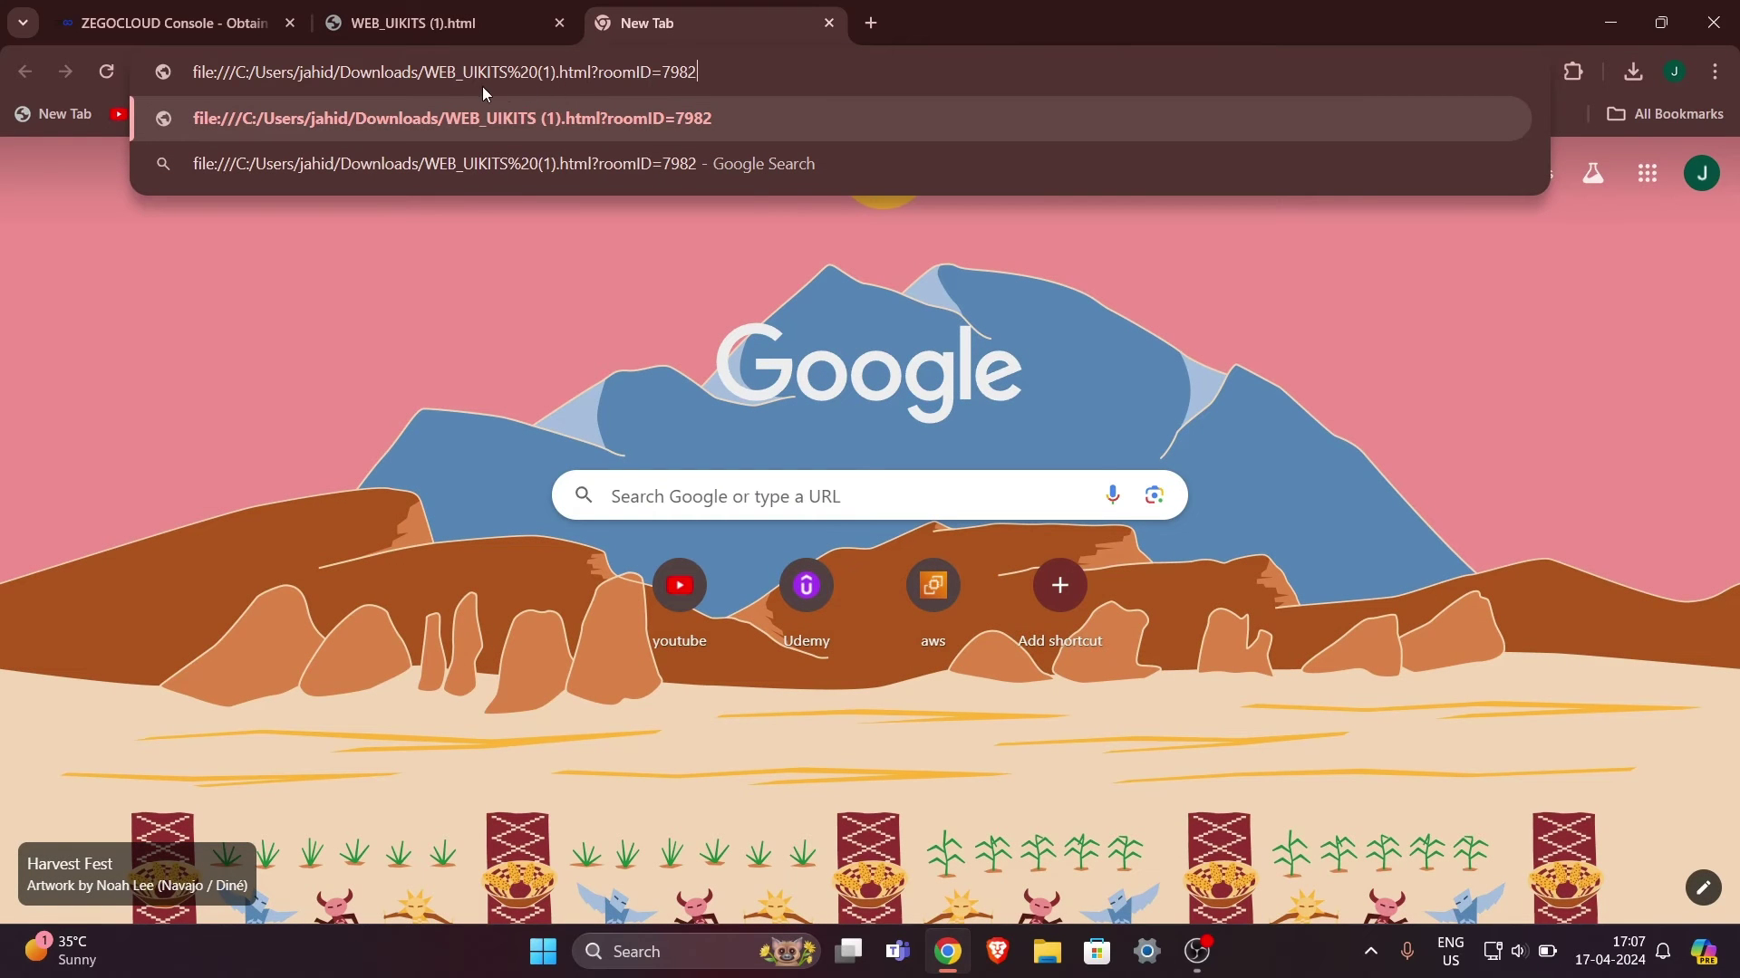
{"action": "key", "text": "Return"}
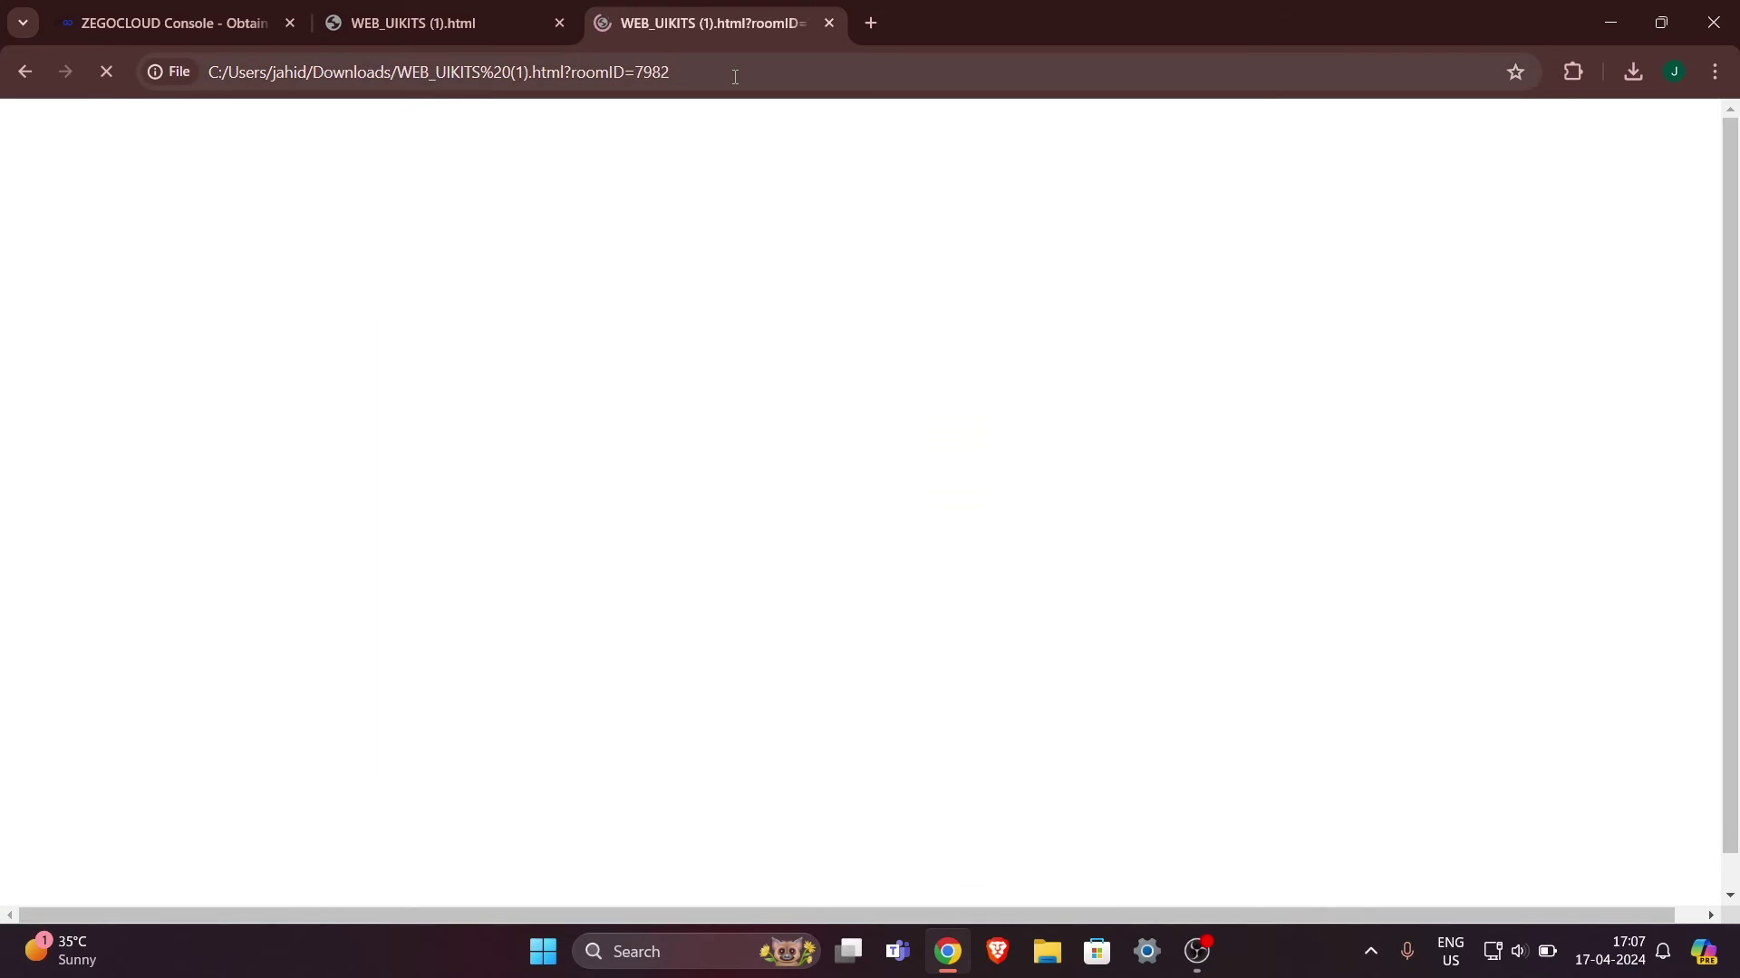
{"action": "left_click", "coordinate": [1112, 414]}
{"action": "left_click_drag", "start_coordinate": [1112, 414], "coordinate": [818, 435]}
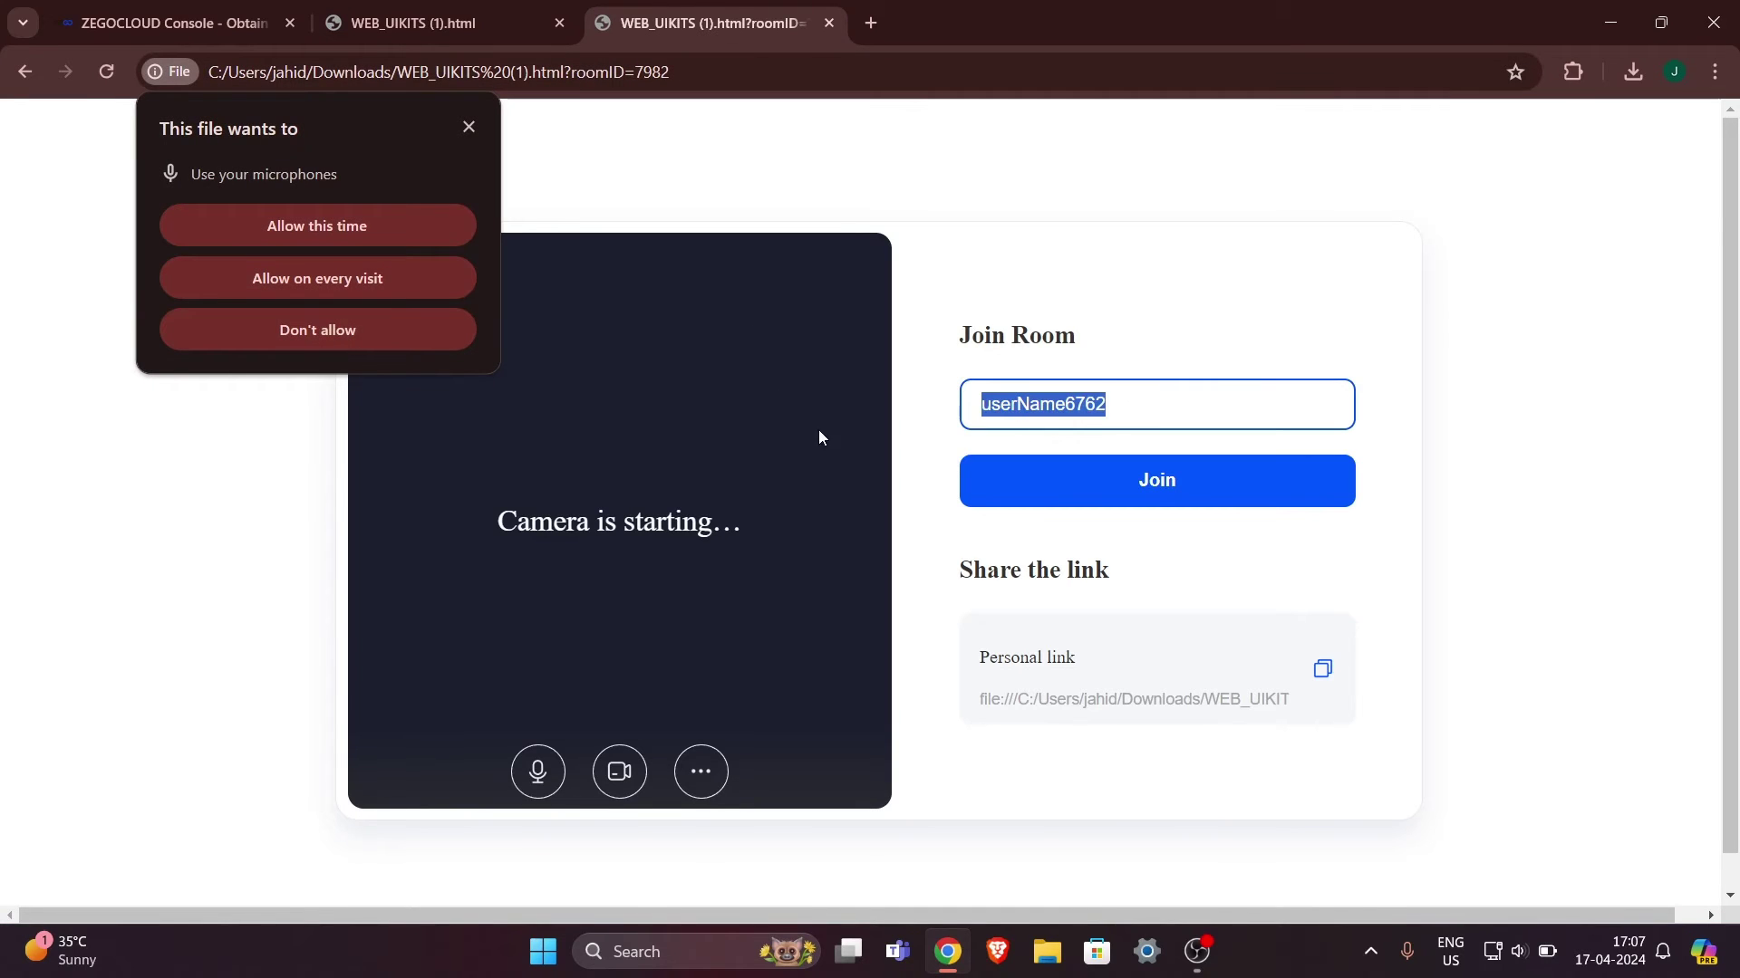
{"action": "left_click", "coordinate": [1140, 448]}
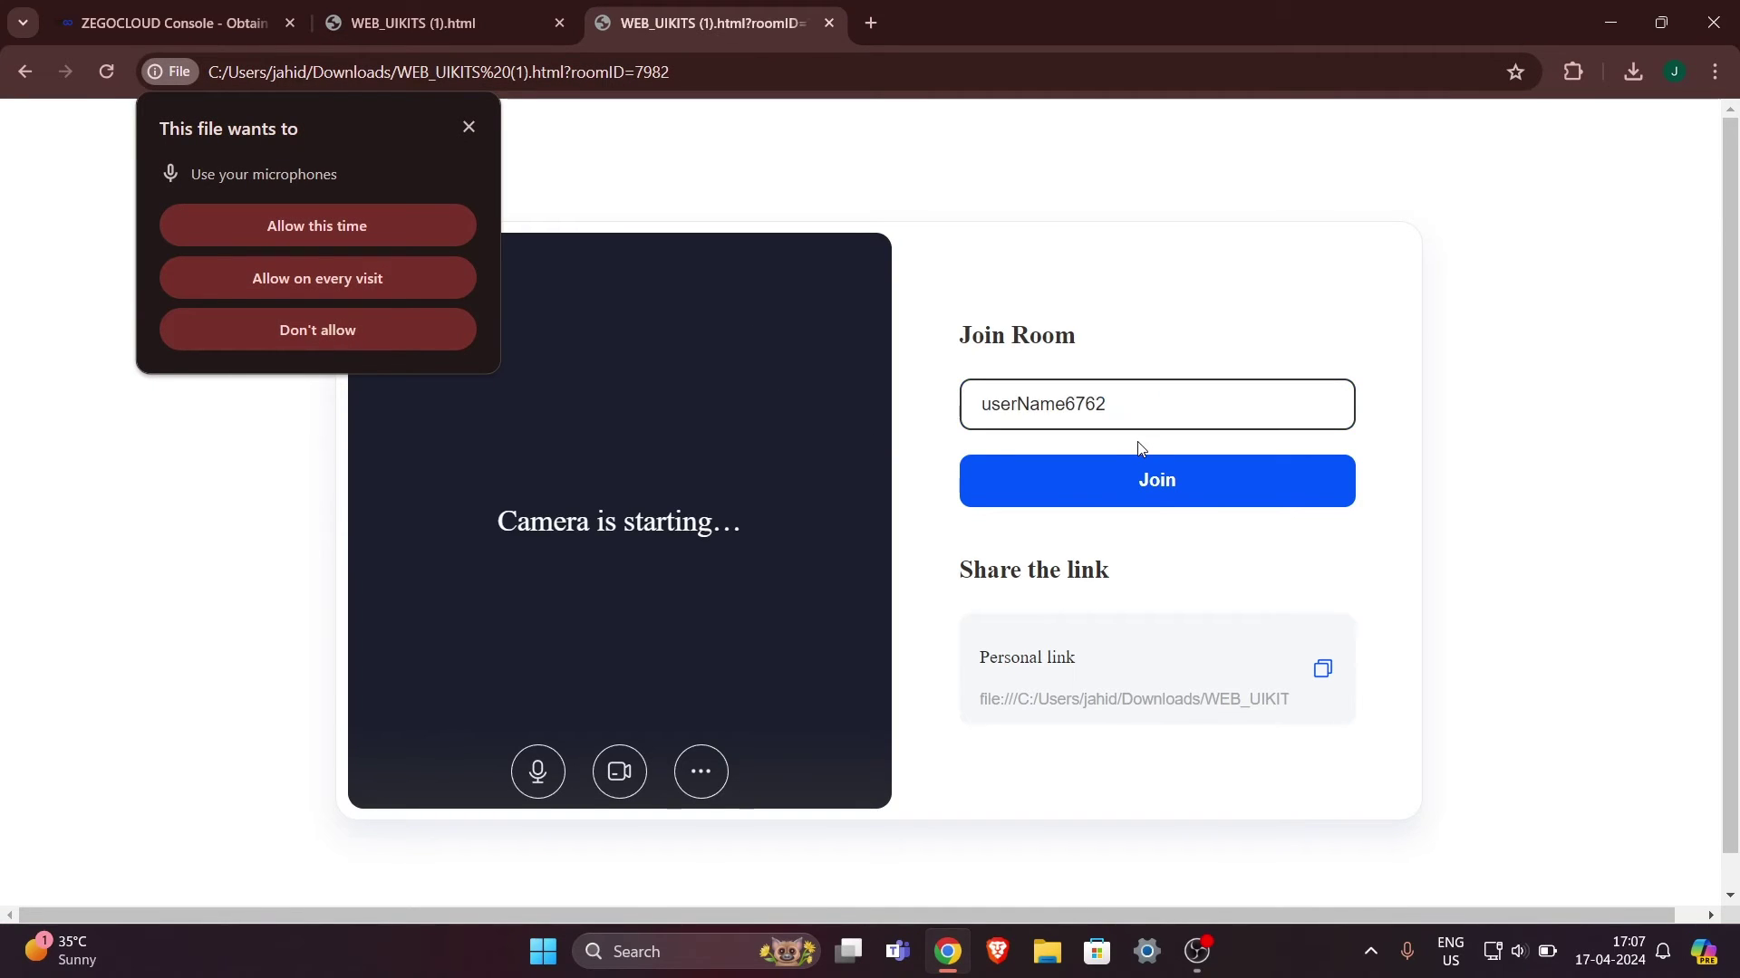
{"action": "left_click", "coordinate": [1202, 489]}
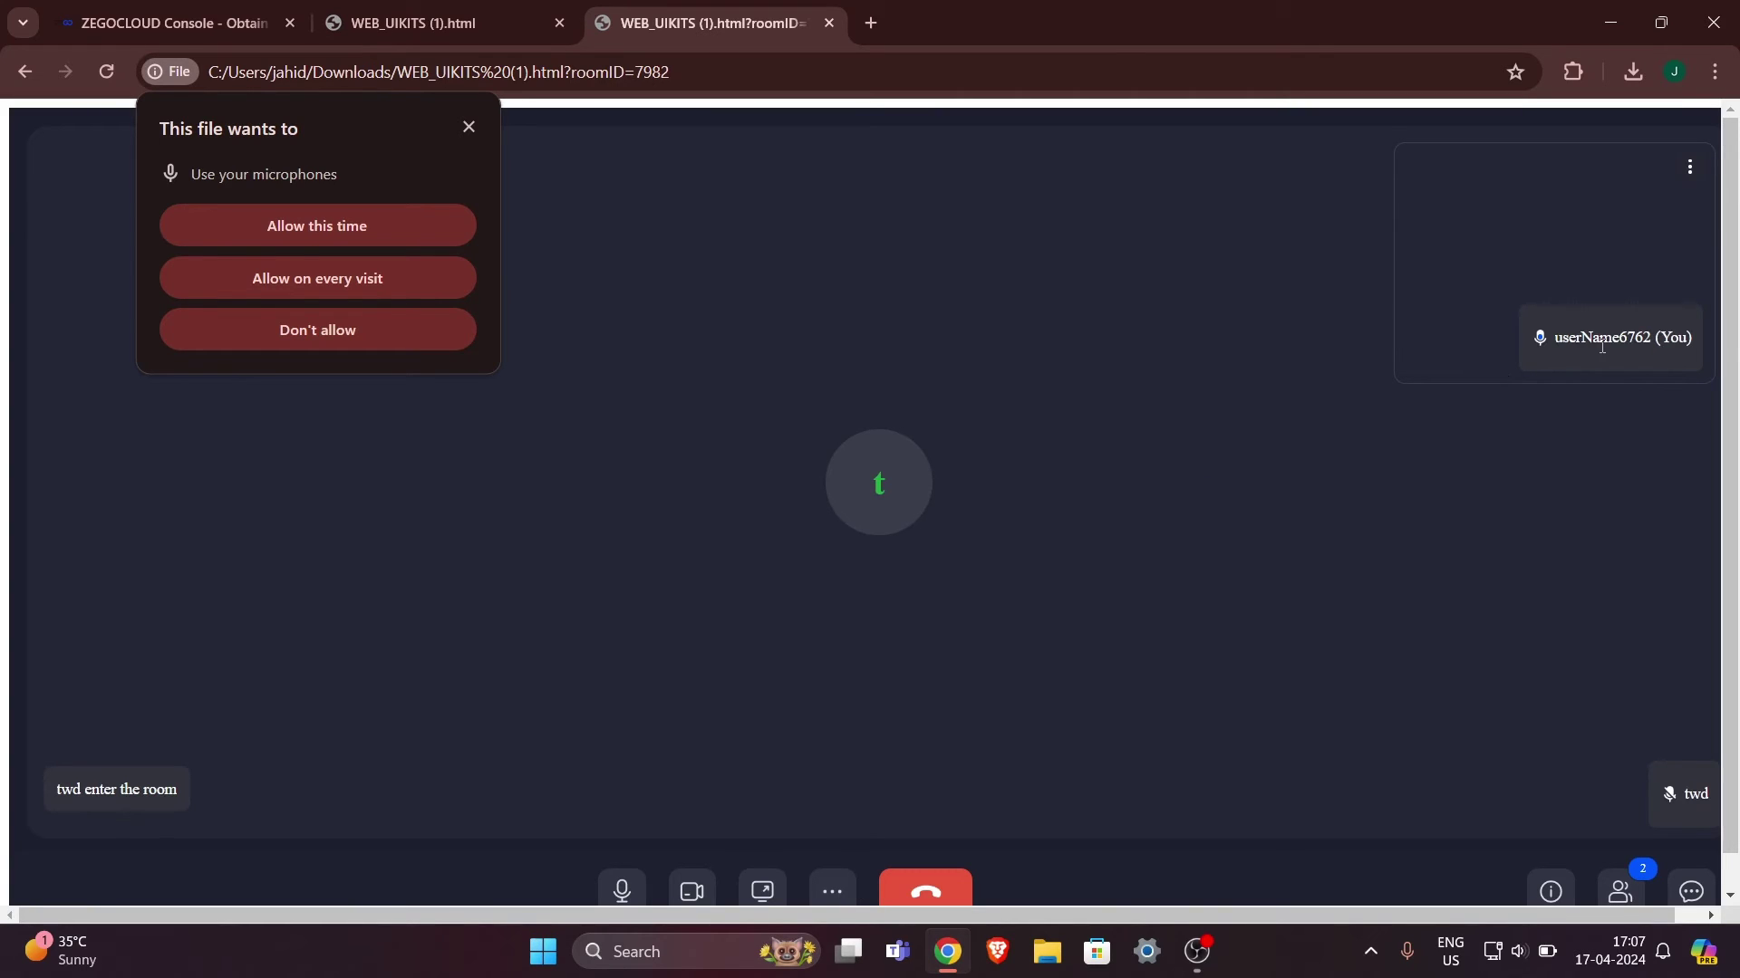
Snap the two call windows side by side and check the left window's participant name.
{"action": "left_click_drag", "start_coordinate": [416, 31], "coordinate": [707, 6]}
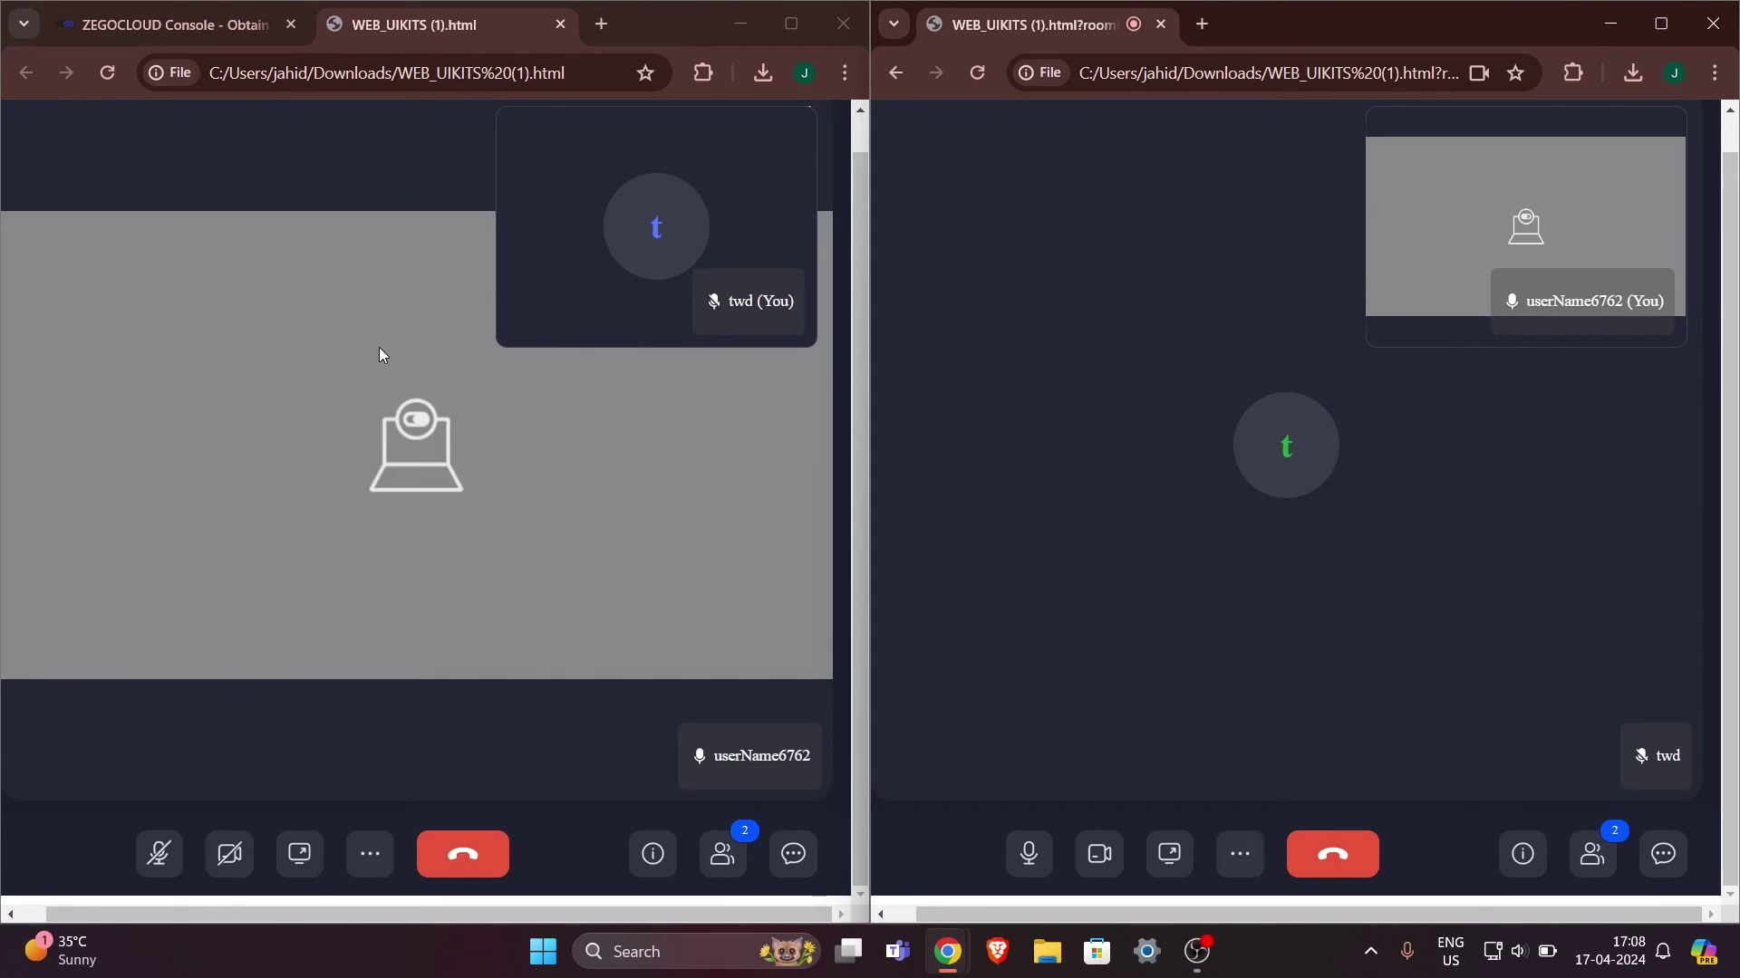
{"action": "left_click", "coordinate": [457, 377]}
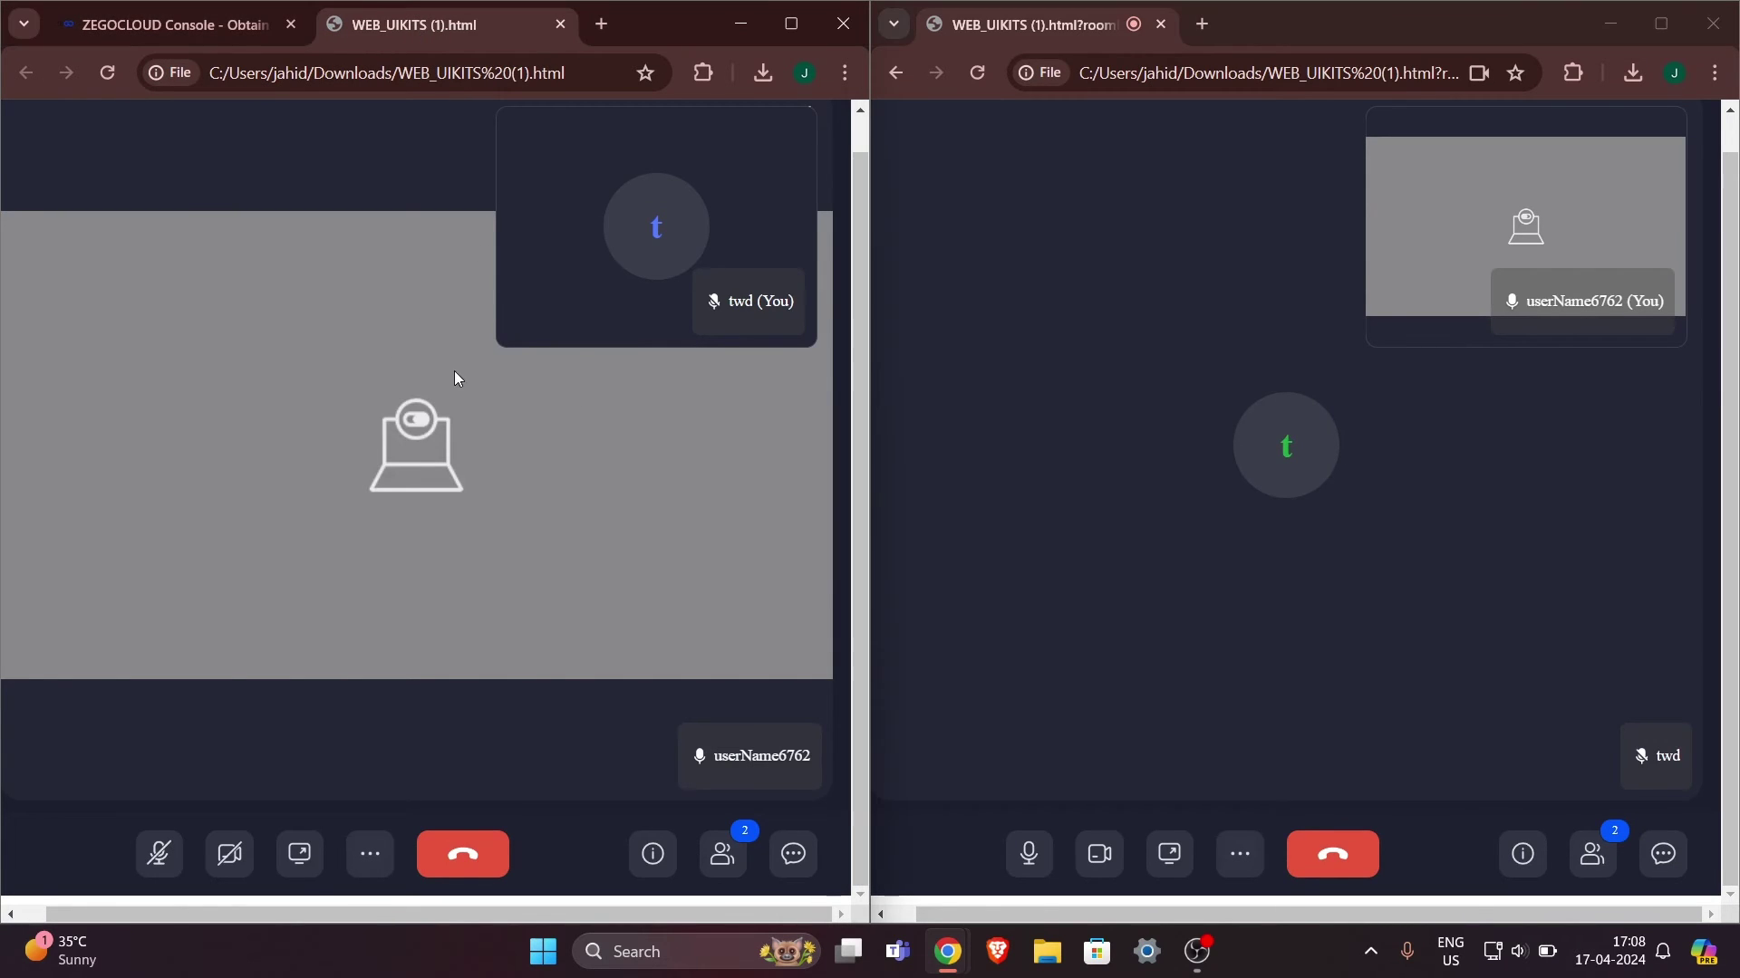
{"action": "double_click", "coordinate": [741, 300]}
{"action": "left_click", "coordinate": [760, 300]}
{"action": "left_click", "coordinate": [800, 300]}
{"action": "left_click", "coordinate": [725, 306]}
Check the participant name userName6762 shown in the right call window.
{"action": "left_click_drag", "start_coordinate": [1540, 303], "coordinate": [1618, 302]}
{"action": "left_click", "coordinate": [1618, 301]}
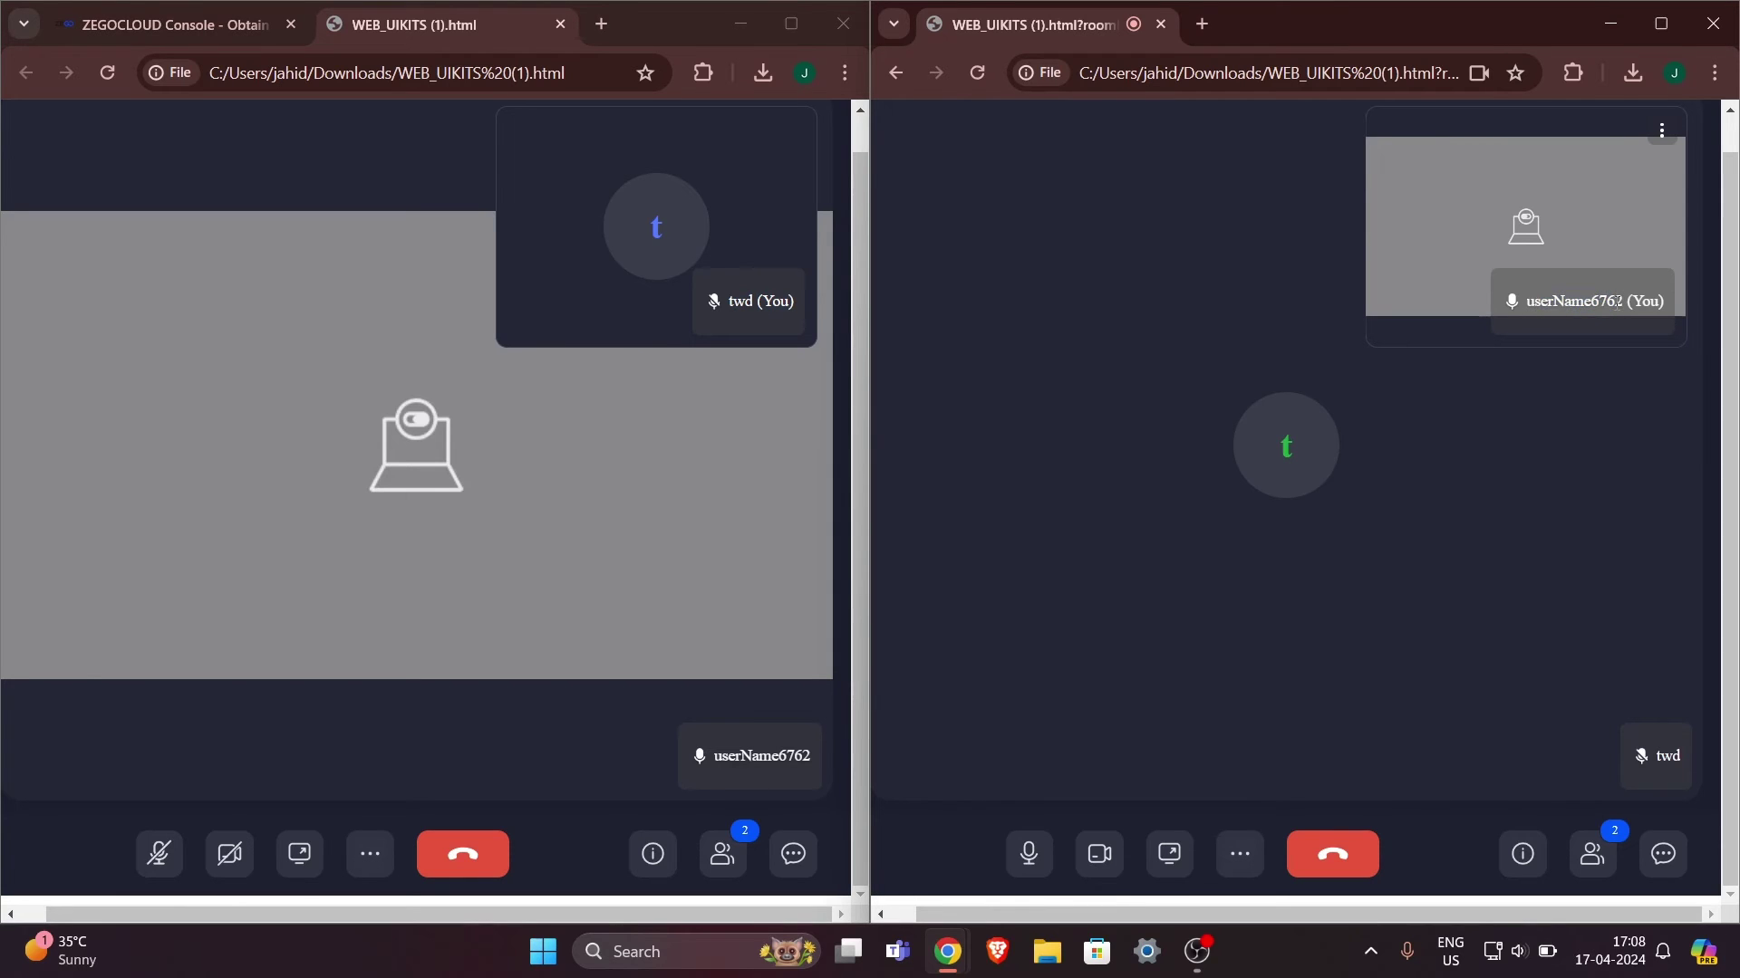
{"action": "double_click", "coordinate": [1585, 302]}
{"action": "left_click", "coordinate": [1604, 313]}
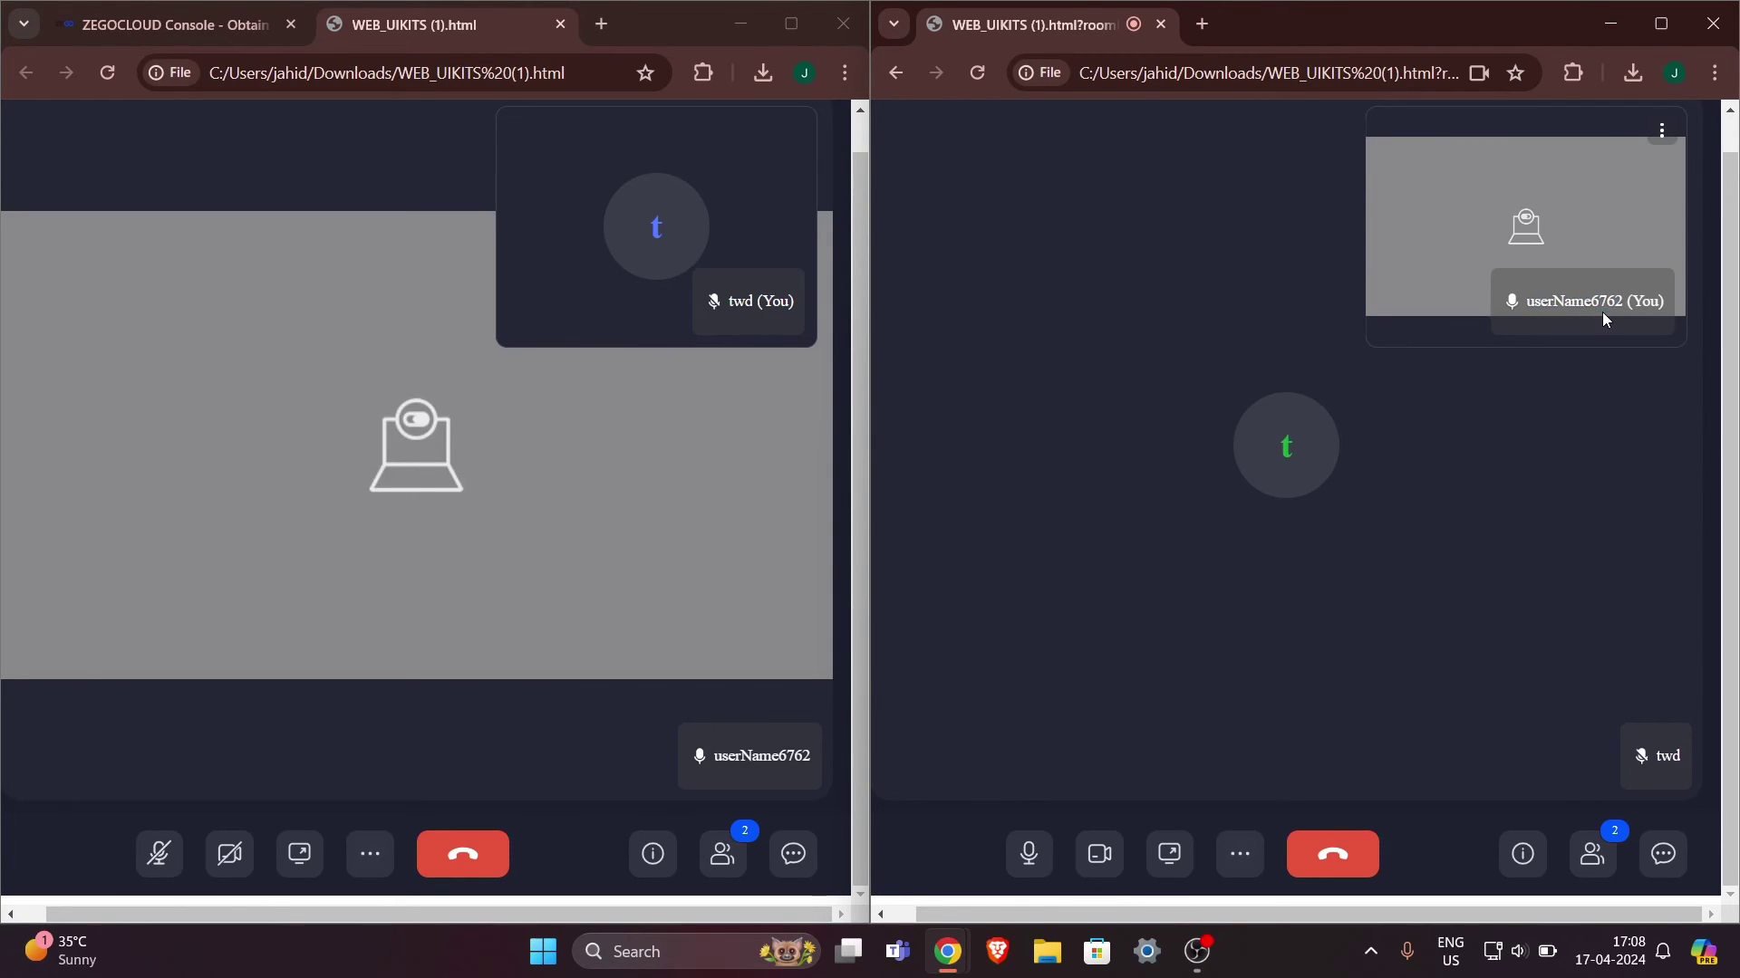
{"action": "left_click", "coordinate": [1258, 446]}
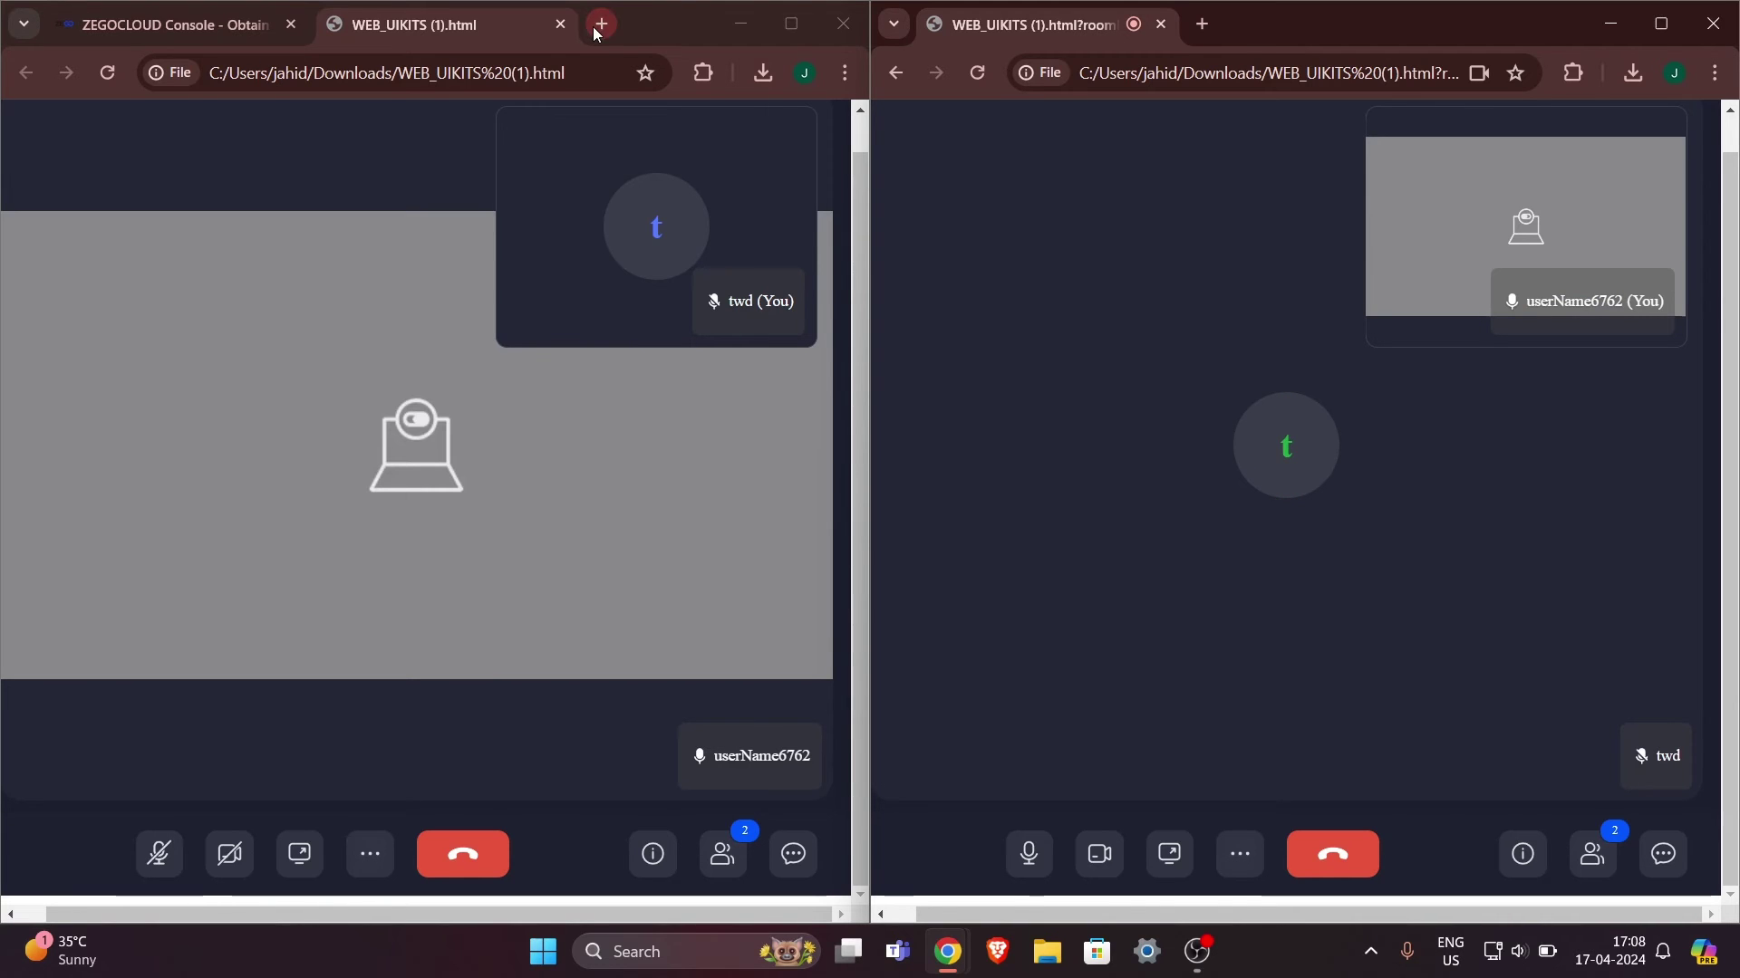
{"action": "left_click", "coordinate": [1202, 25]}
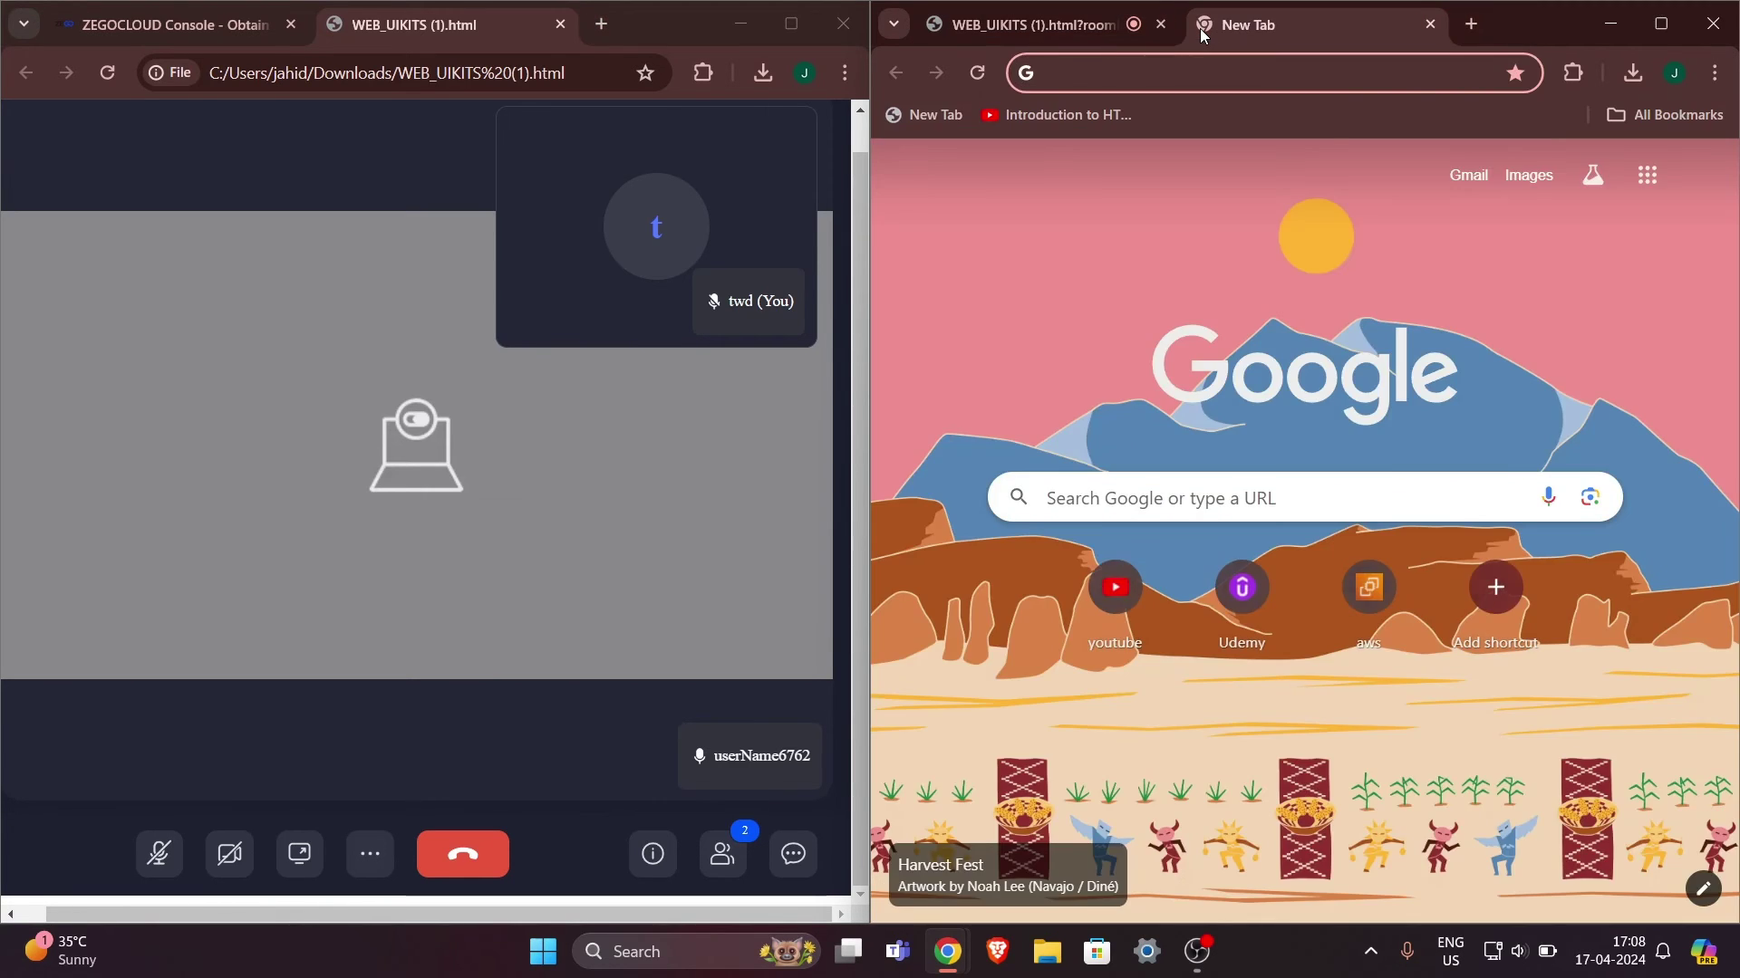
{"action": "key", "text": "ctrl+v"}
{"action": "key", "text": "Return"}
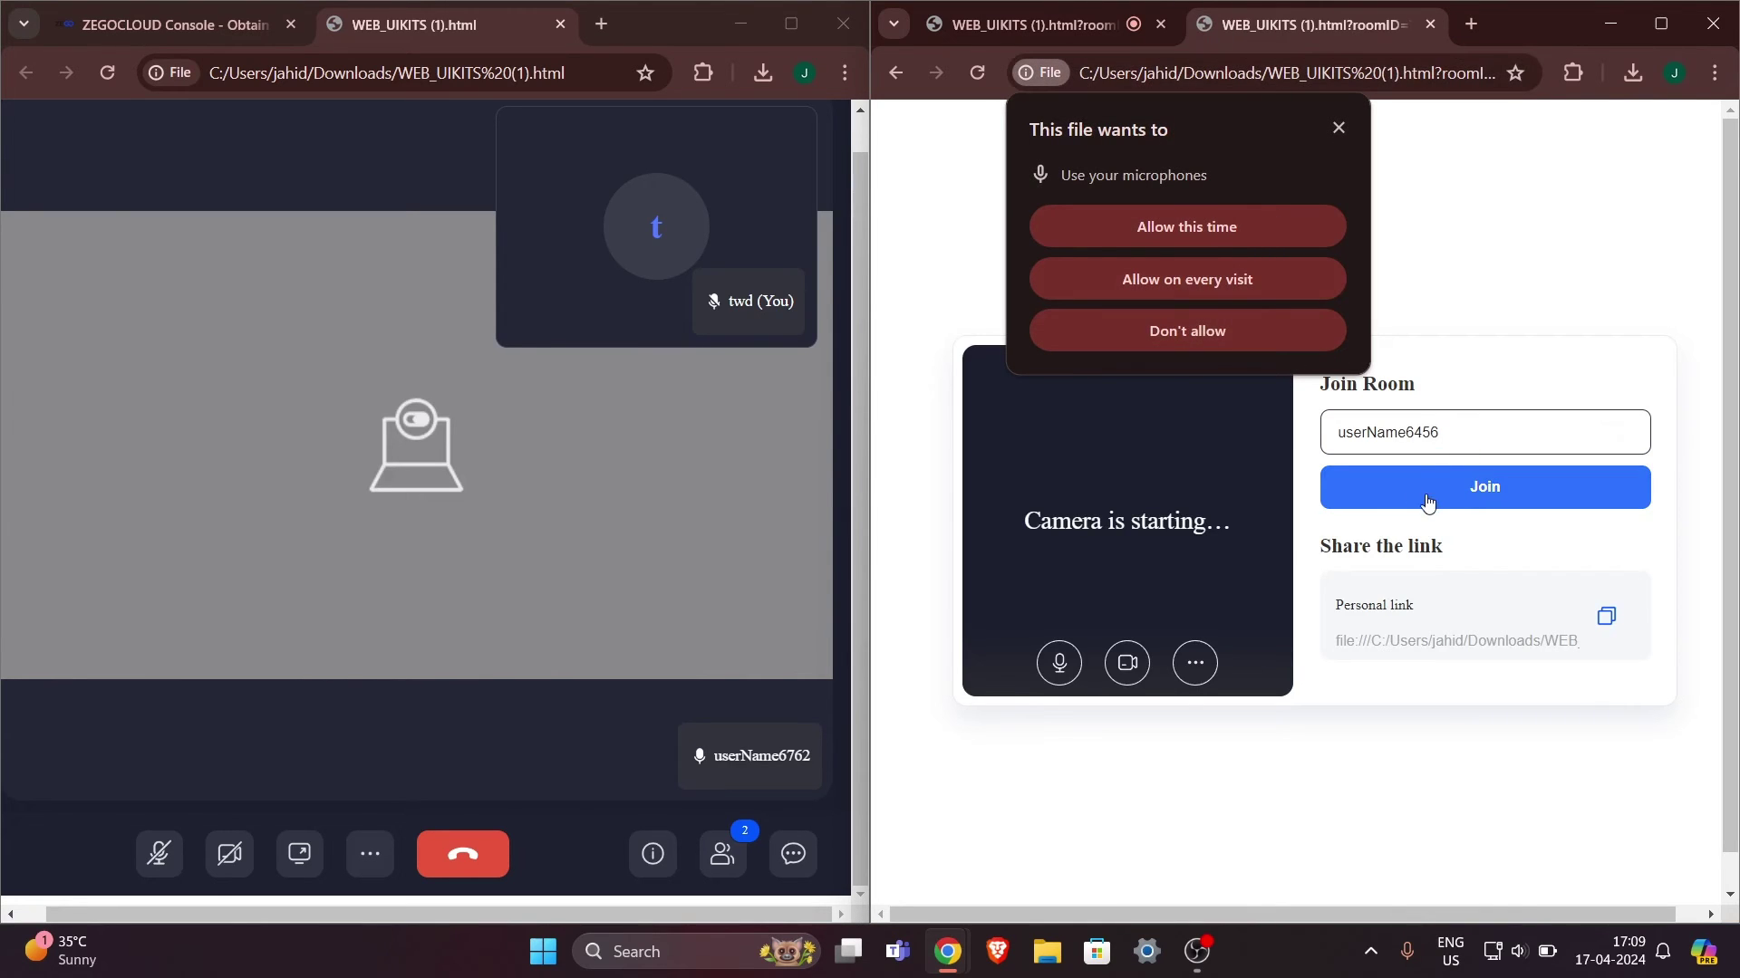
{"action": "left_click", "coordinate": [1466, 505]}
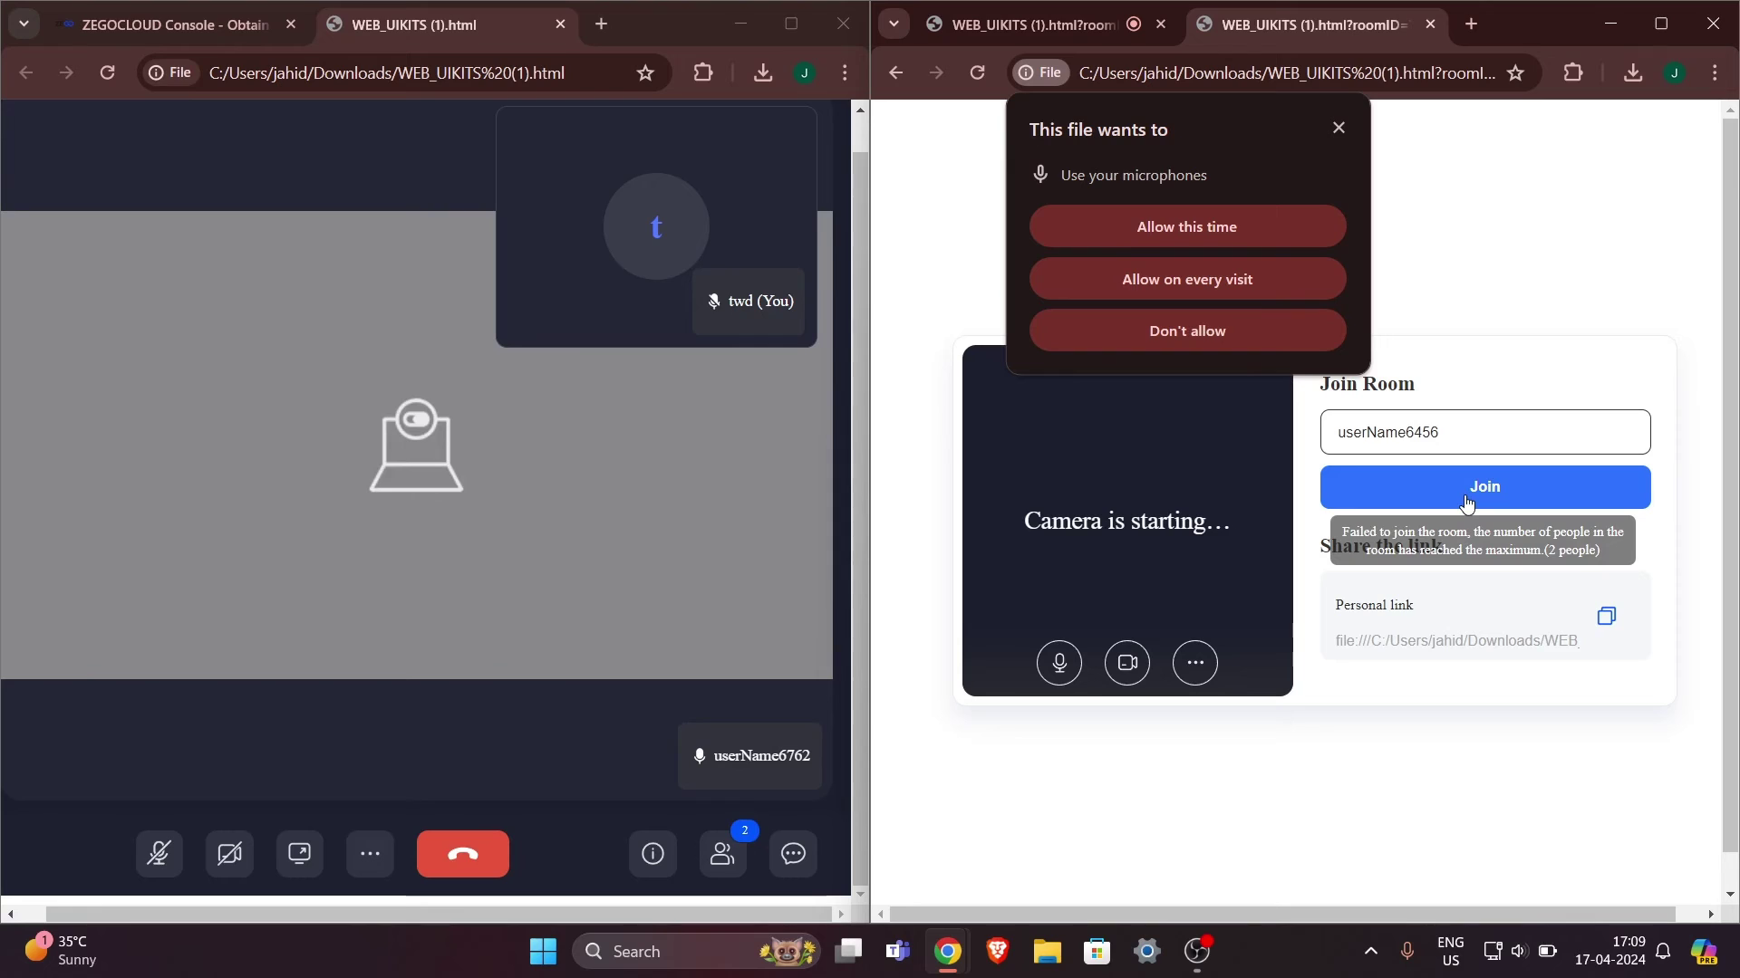
{"action": "mouse_move", "coordinate": [1379, 550]}
{"action": "left_mouse_down"}
{"action": "mouse_move", "coordinate": [1462, 569]}
{"action": "mouse_move", "coordinate": [1602, 551]}
{"action": "mouse_move", "coordinate": [1348, 534]}
{"action": "left_mouse_up"}
{"action": "left_click", "coordinate": [1350, 535]}
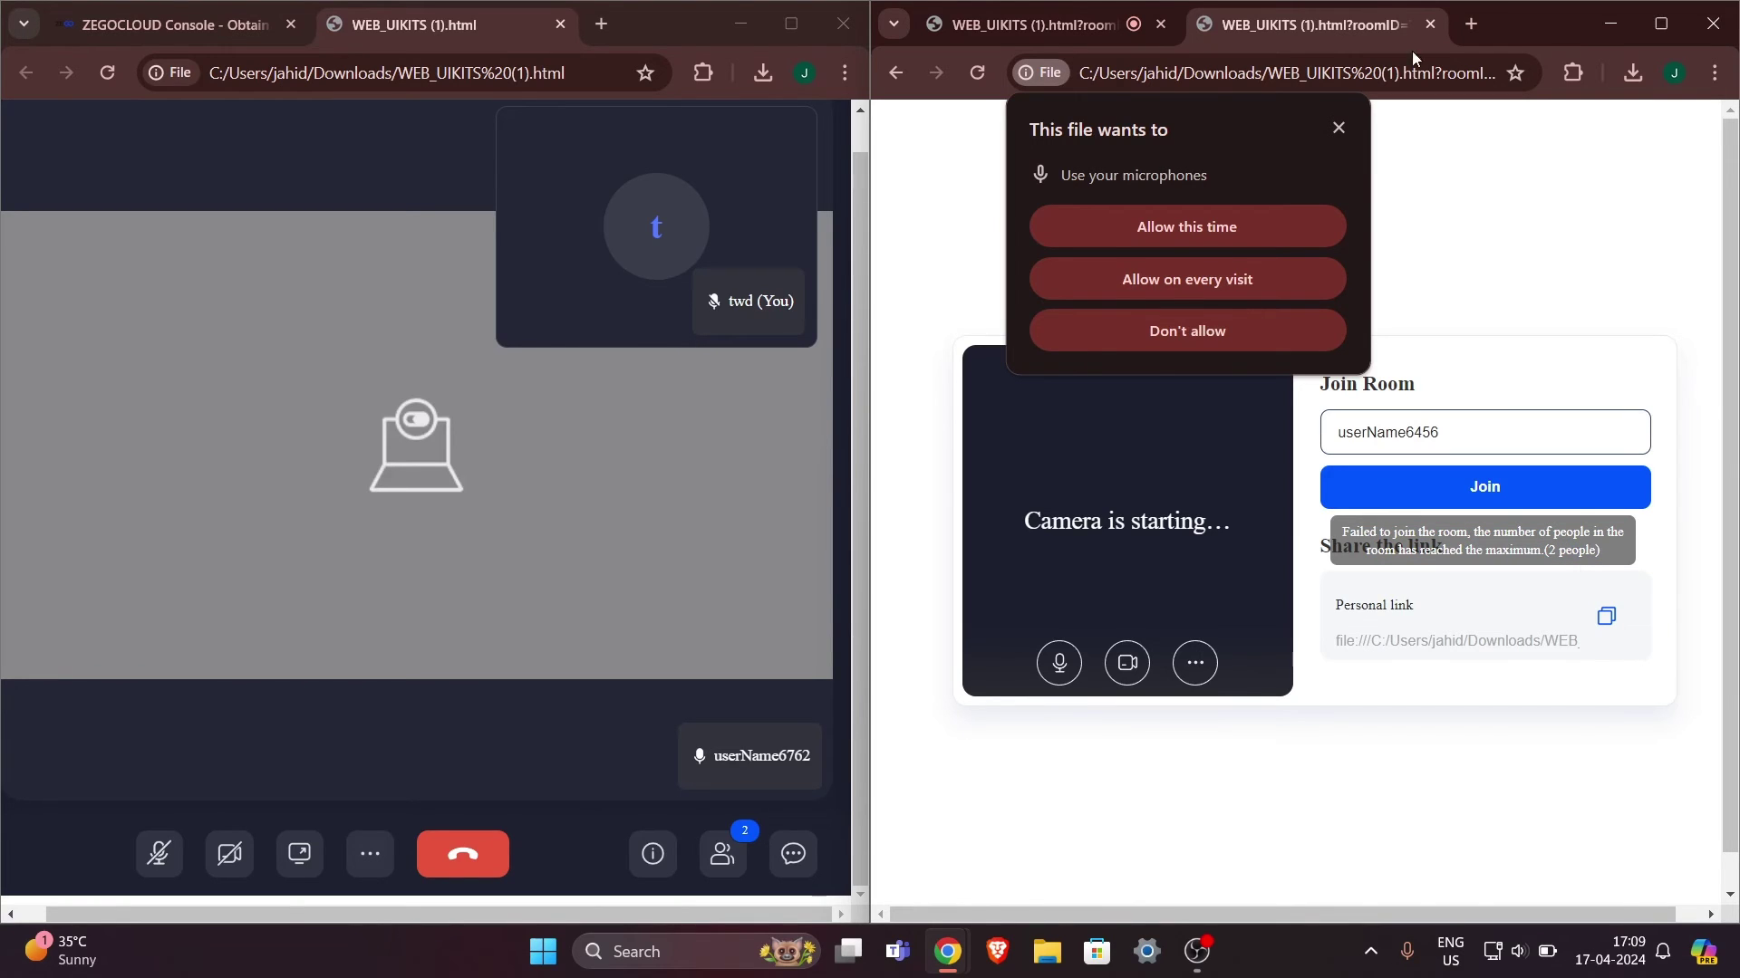
{"action": "left_click", "coordinate": [1430, 25]}
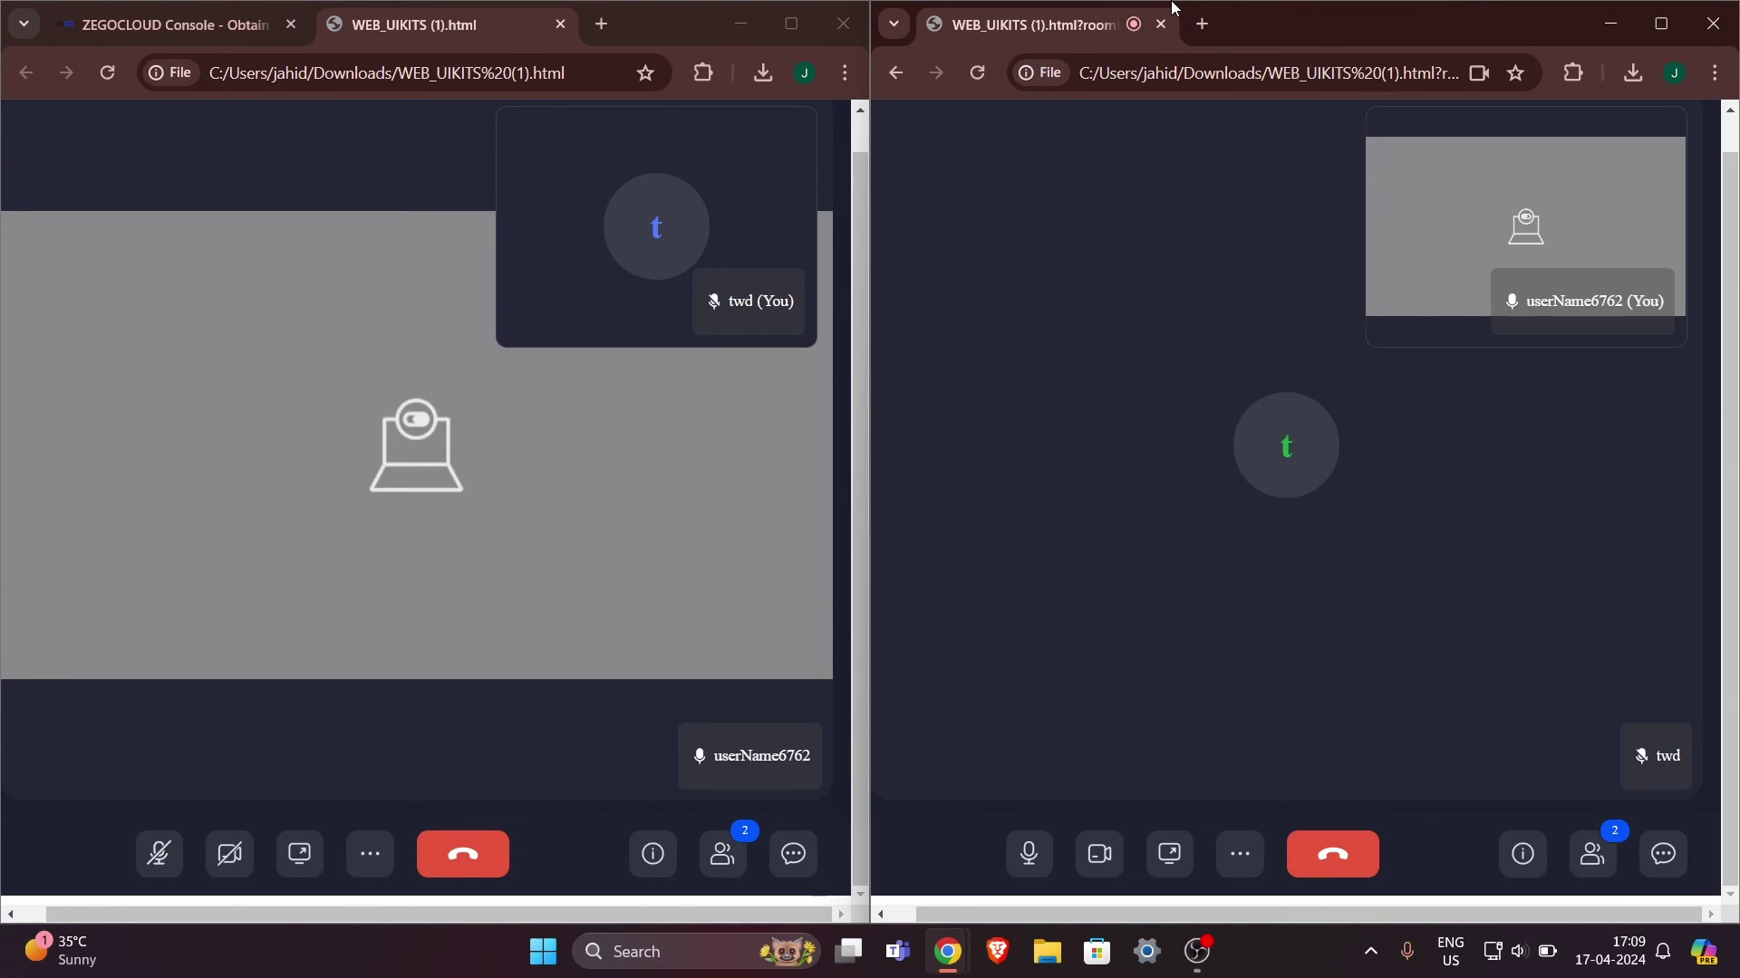
Open Create your project from the Console Dashboard, then return to the WEB_UIKITS (1).html call tab.
{"action": "left_click", "coordinate": [140, 24]}
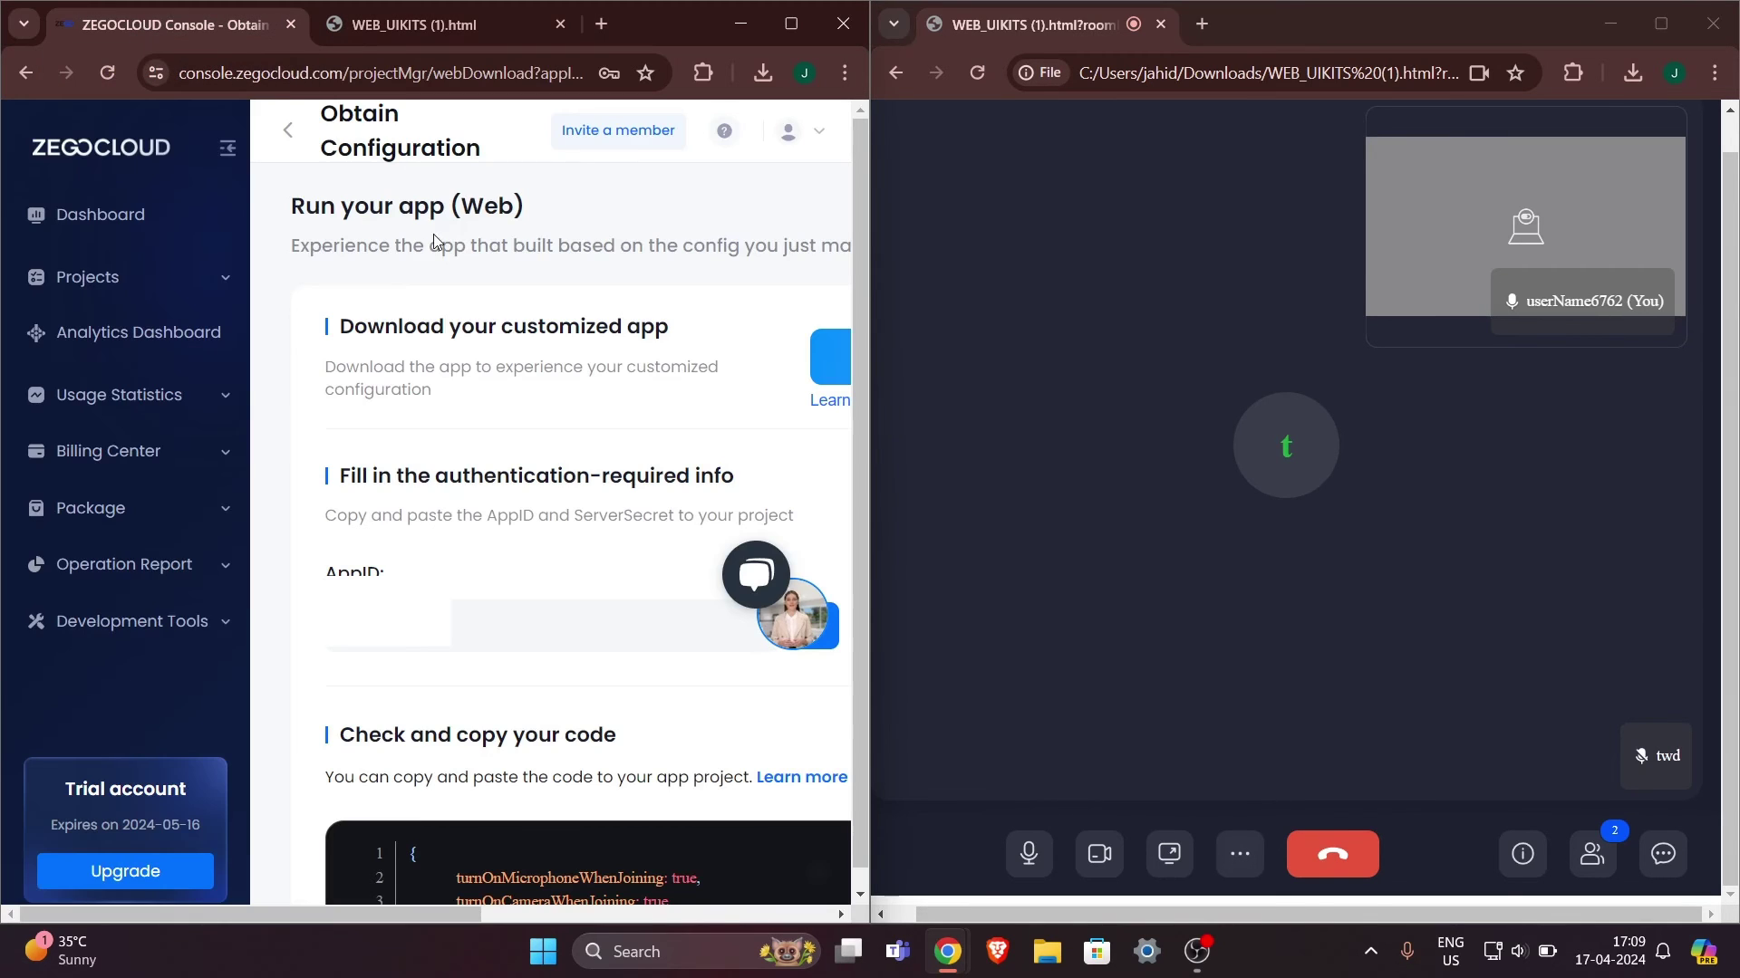
{"action": "left_click", "coordinate": [107, 234]}
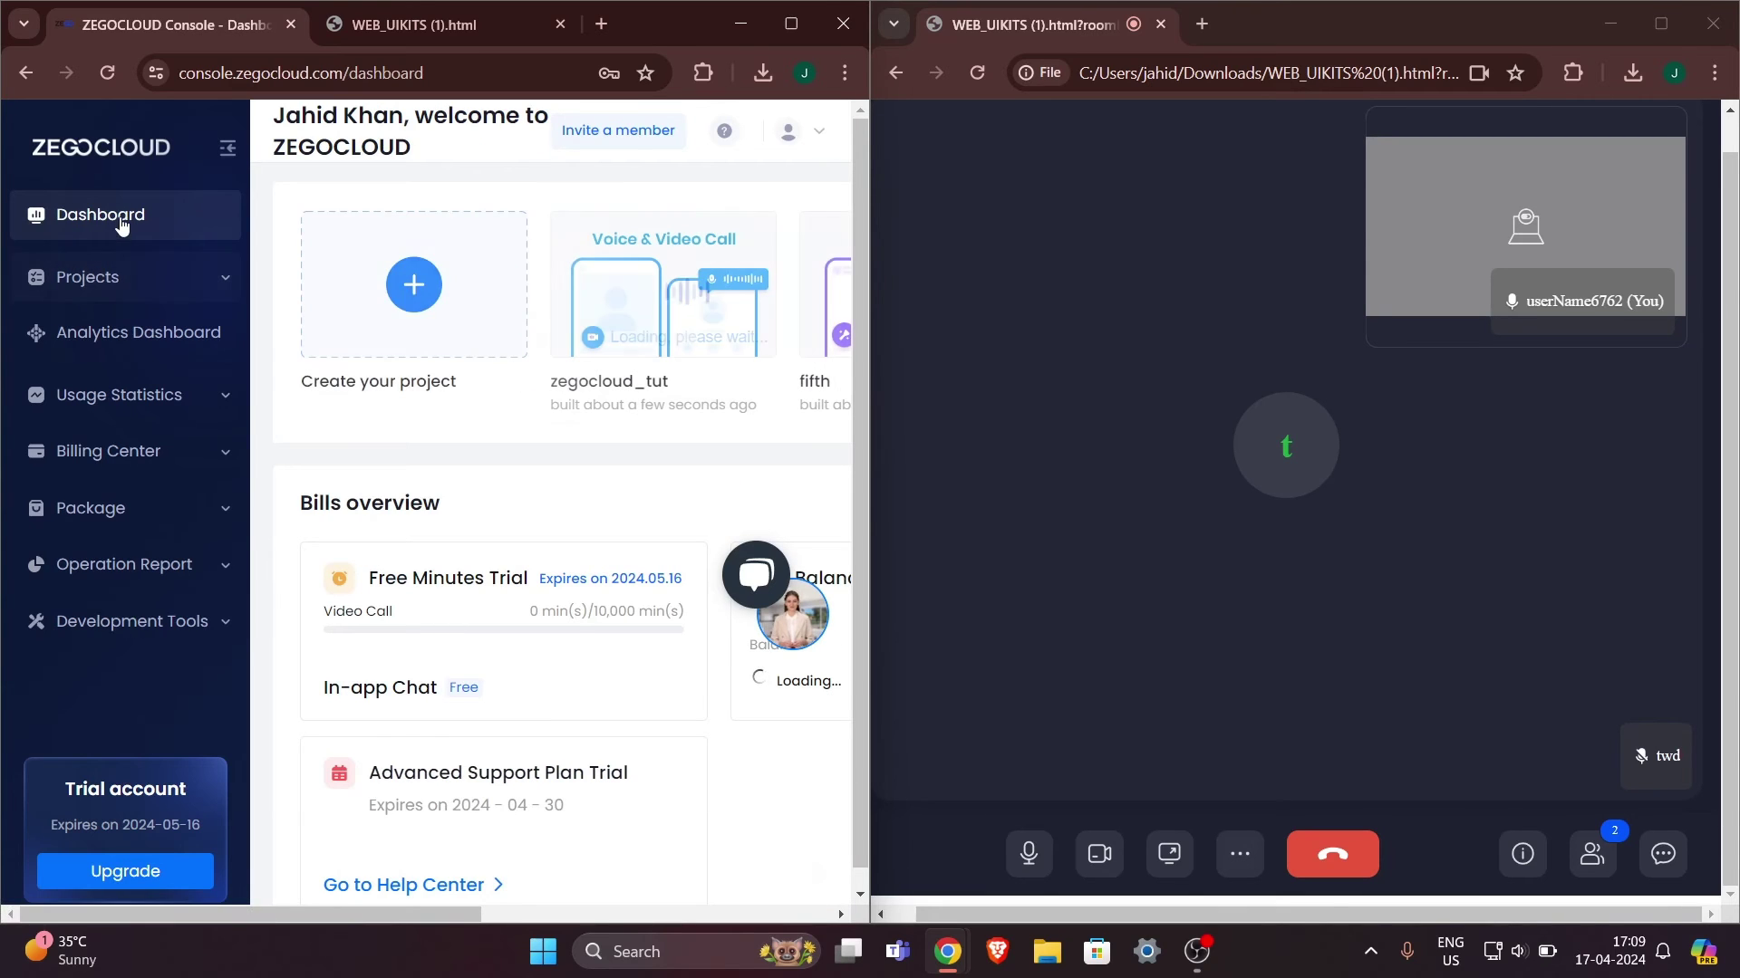
{"action": "left_click", "coordinate": [400, 279]}
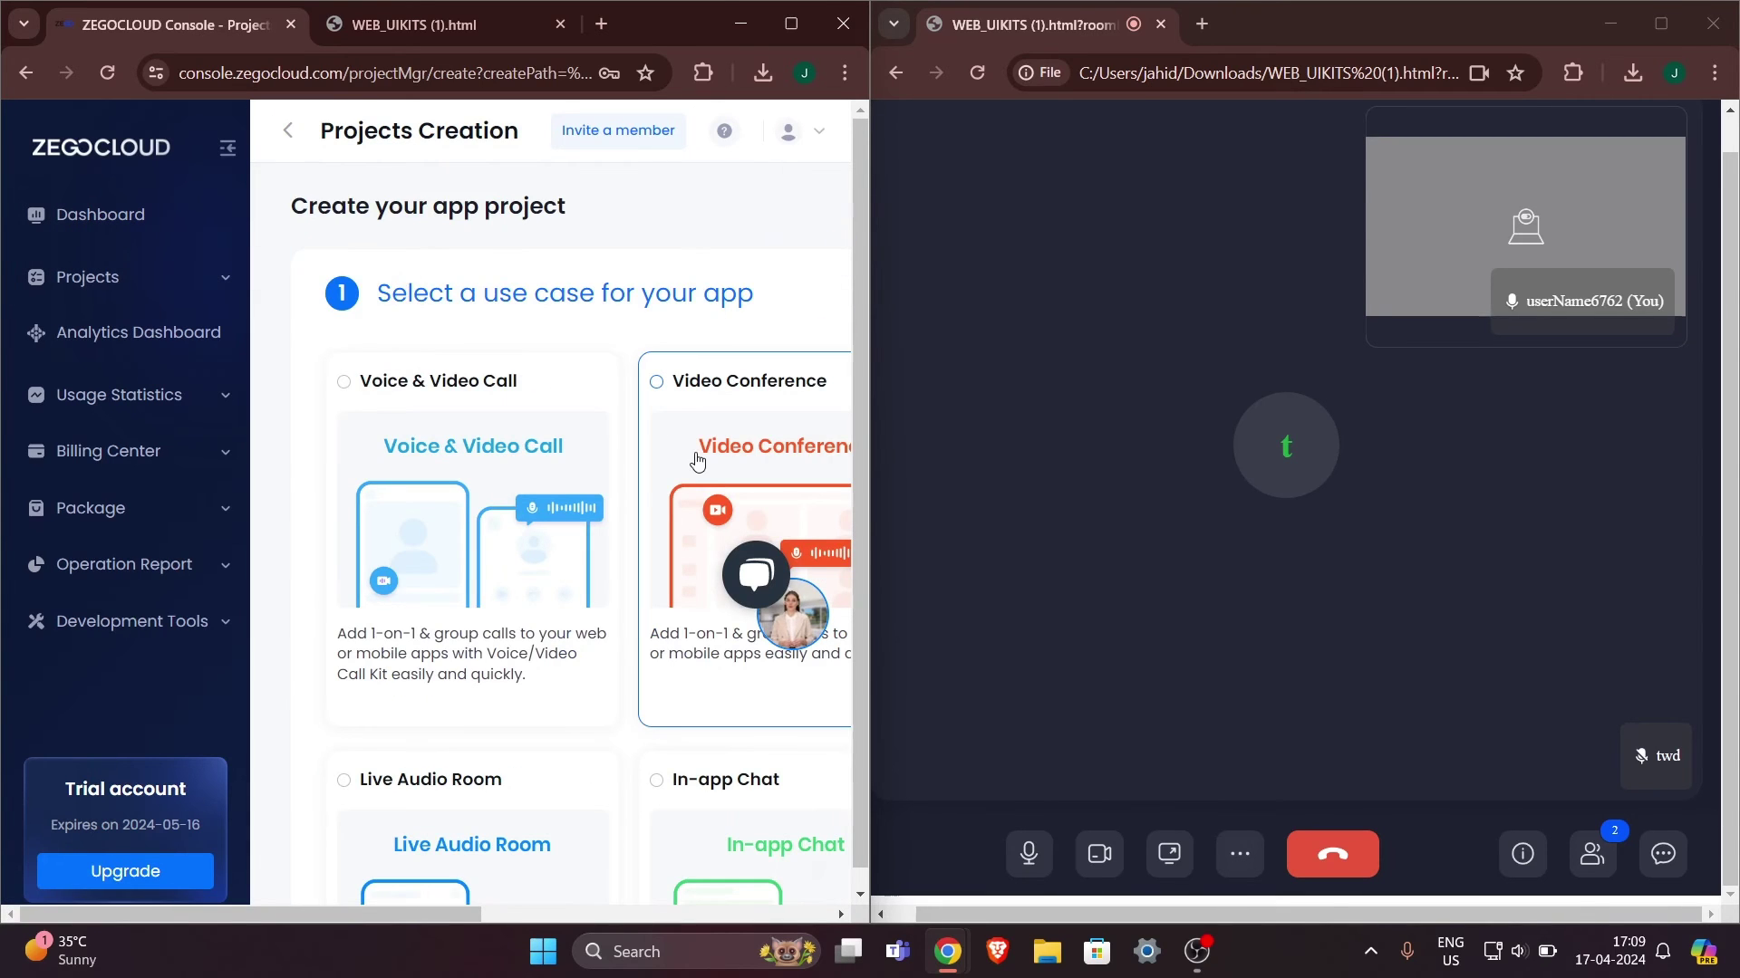
{"action": "scroll", "coordinate": [697, 462], "scroll_direction": "right", "scroll_amount": 5}
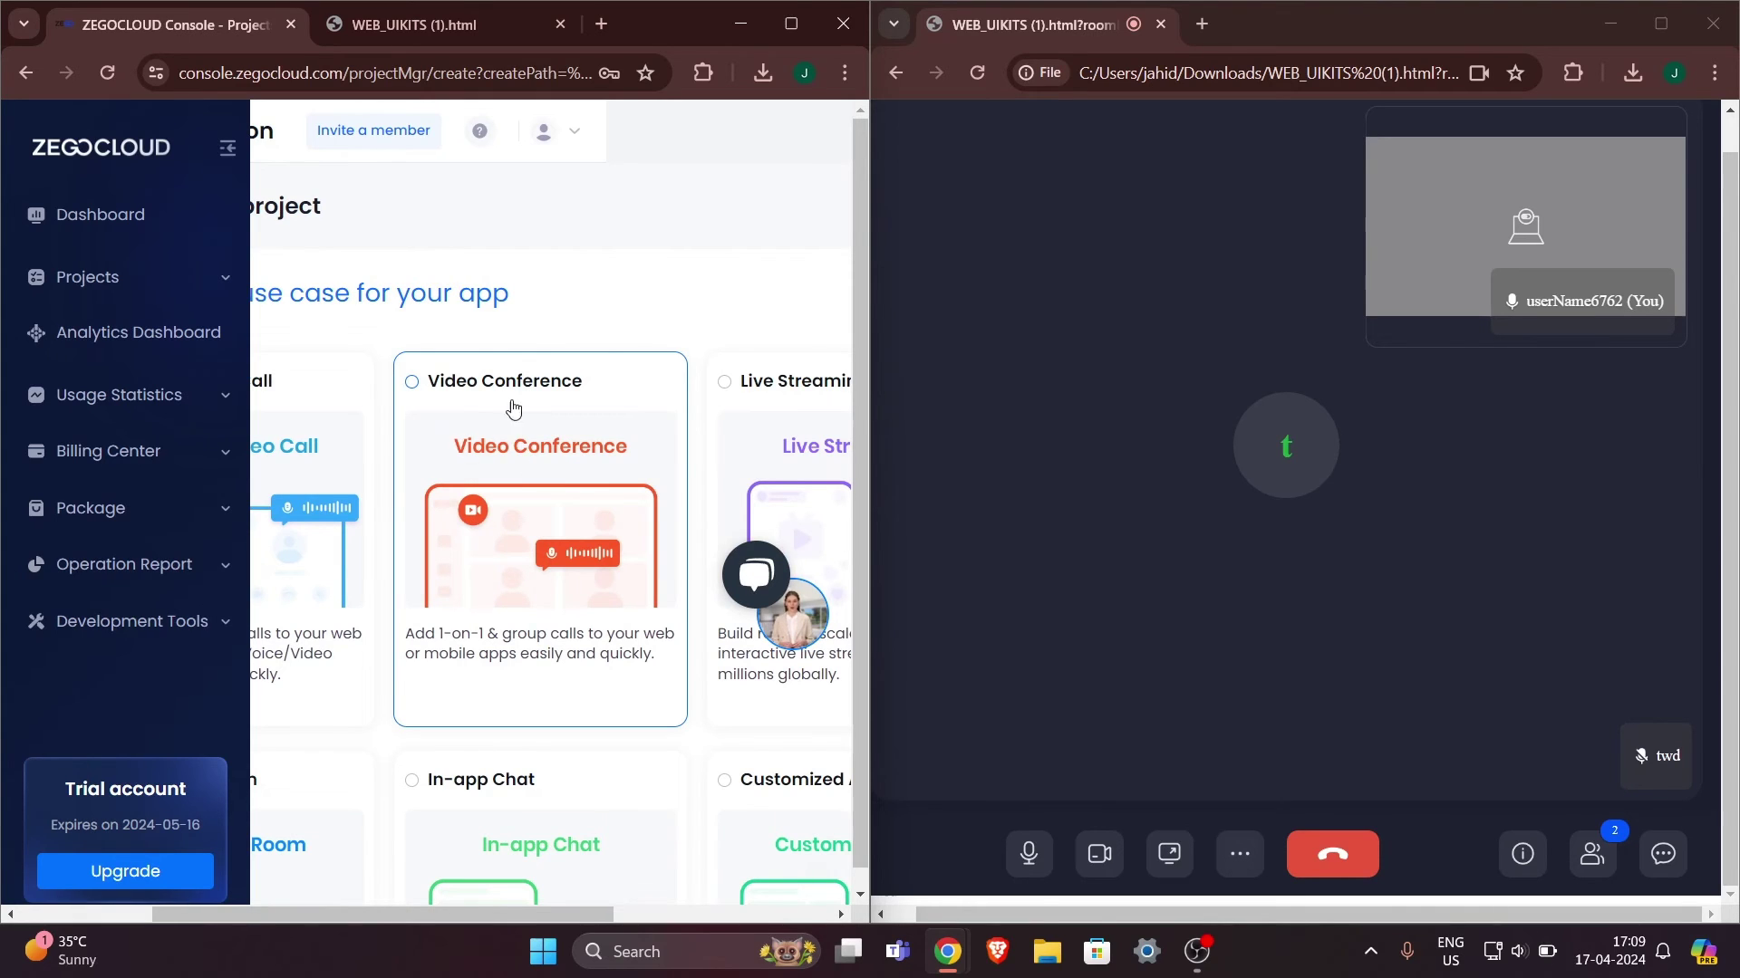
{"action": "left_click", "coordinate": [399, 18]}
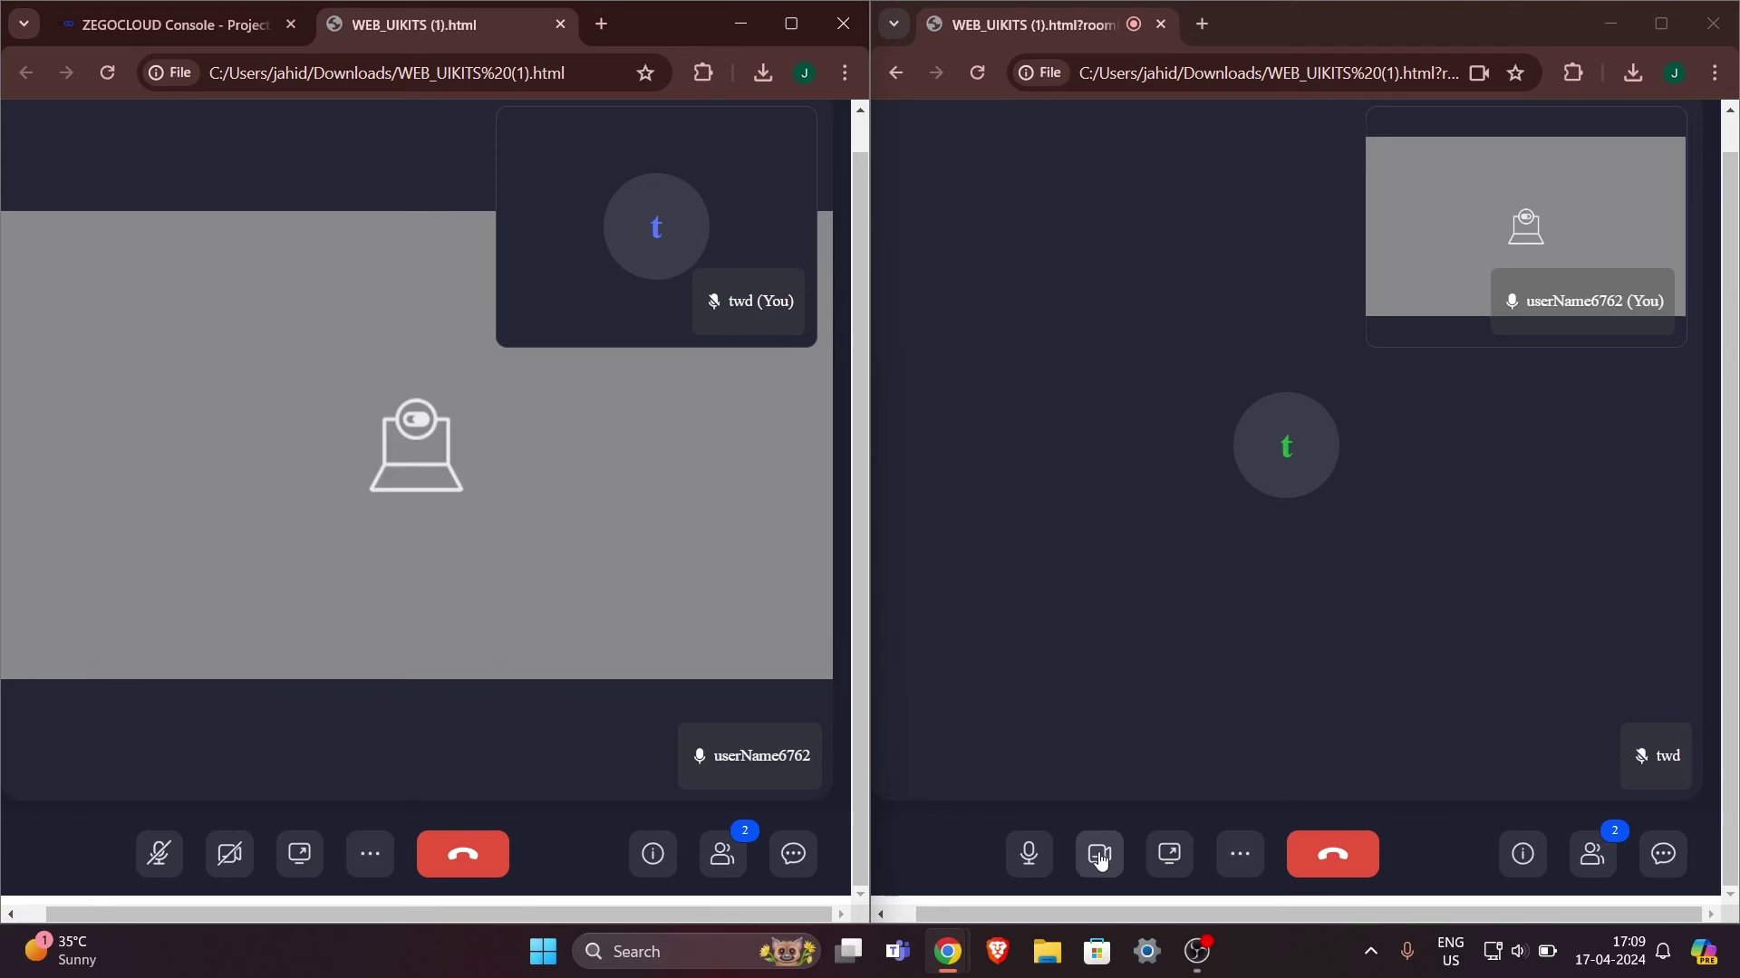
Send the chat message 'hello' to the room from the right window.
{"action": "left_click", "coordinate": [1240, 855]}
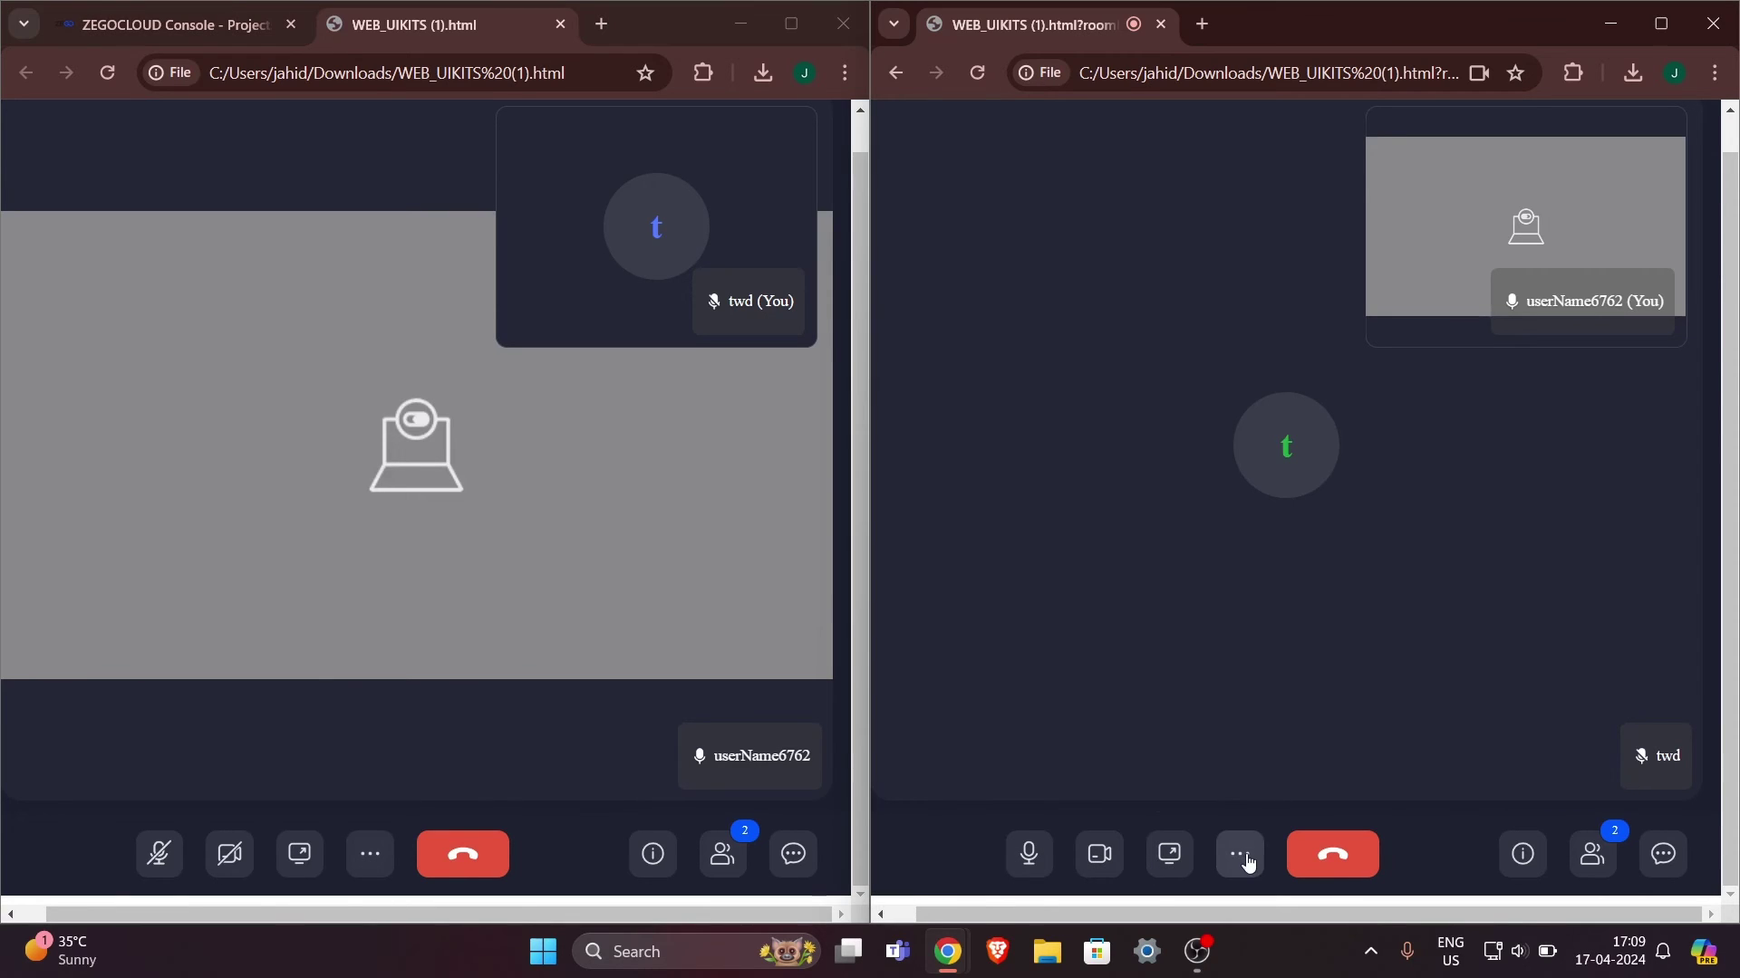
{"action": "left_click", "coordinate": [1422, 833]}
{"action": "left_click", "coordinate": [1649, 857]}
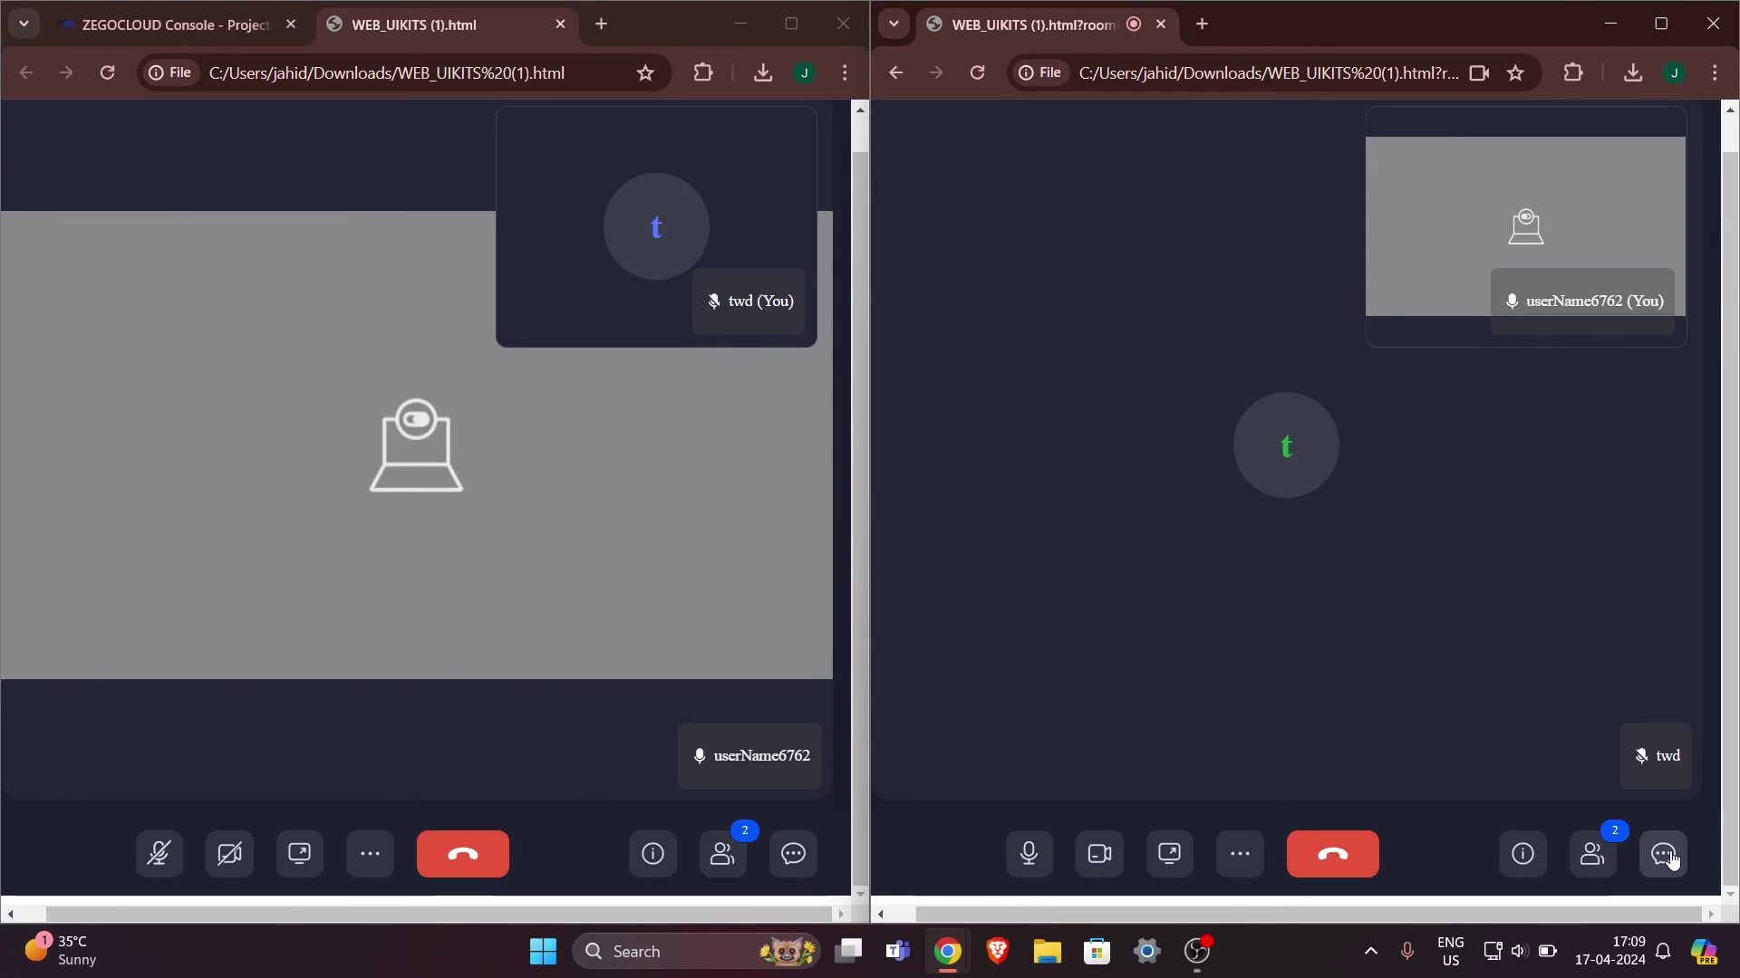
{"action": "left_click", "coordinate": [1509, 763]}
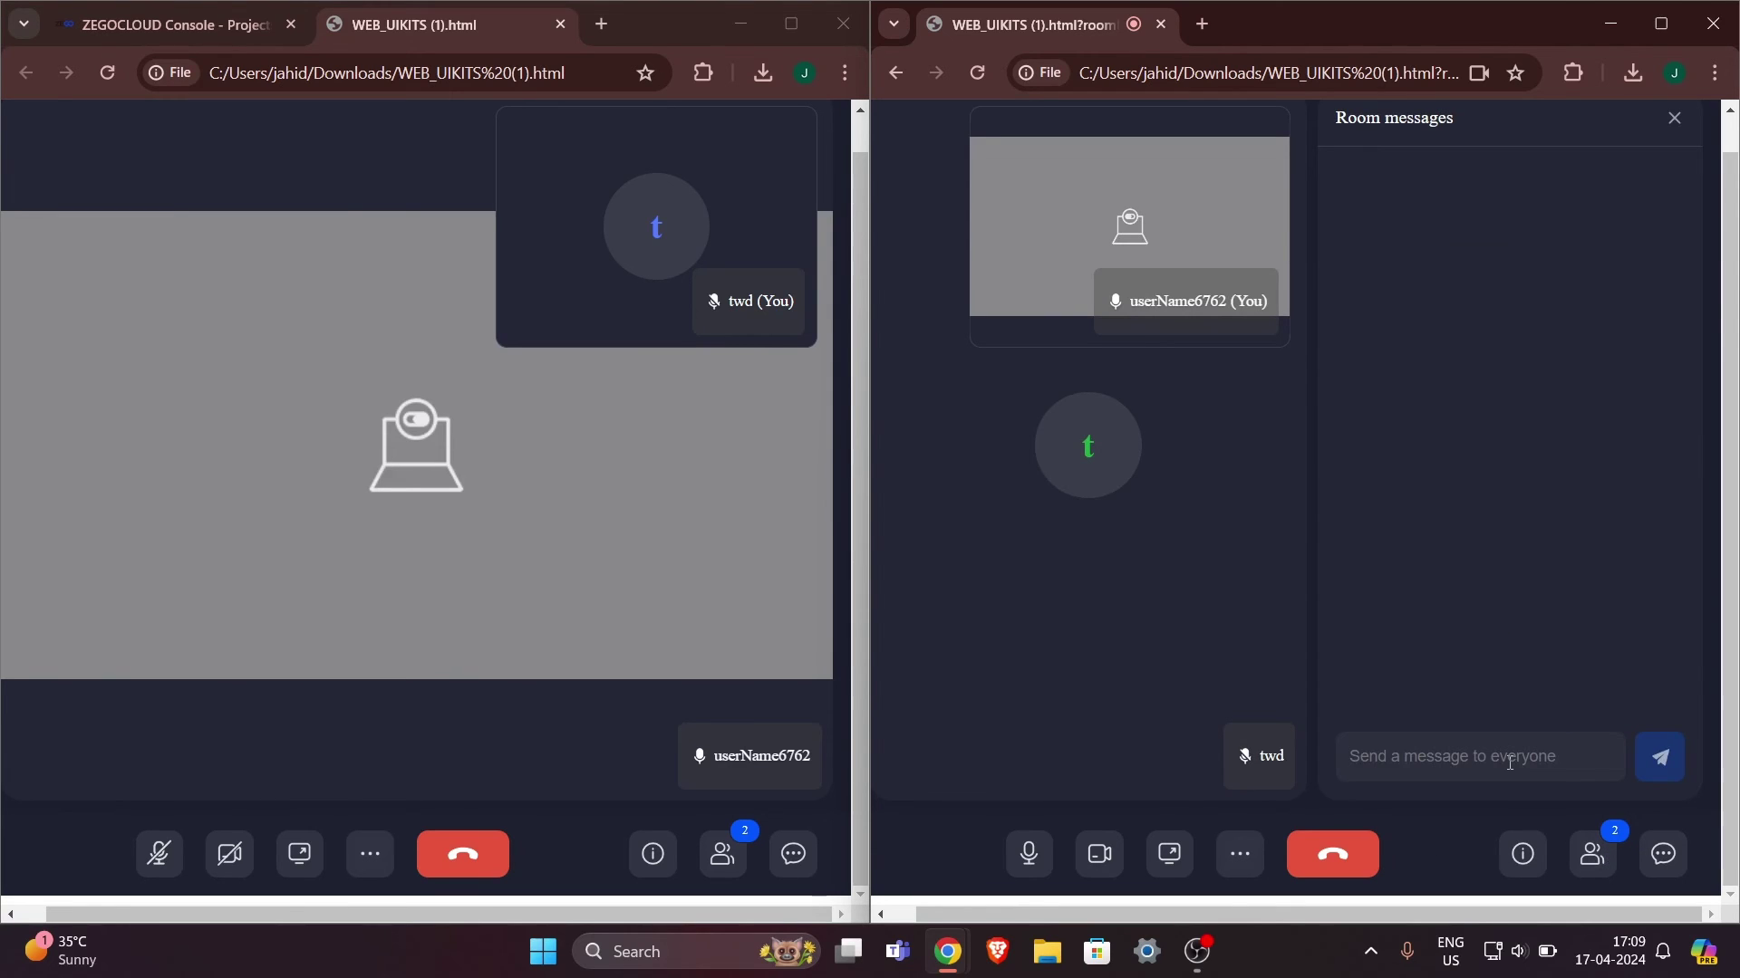
{"action": "type", "text": "hello"}
{"action": "key", "text": "Return"}
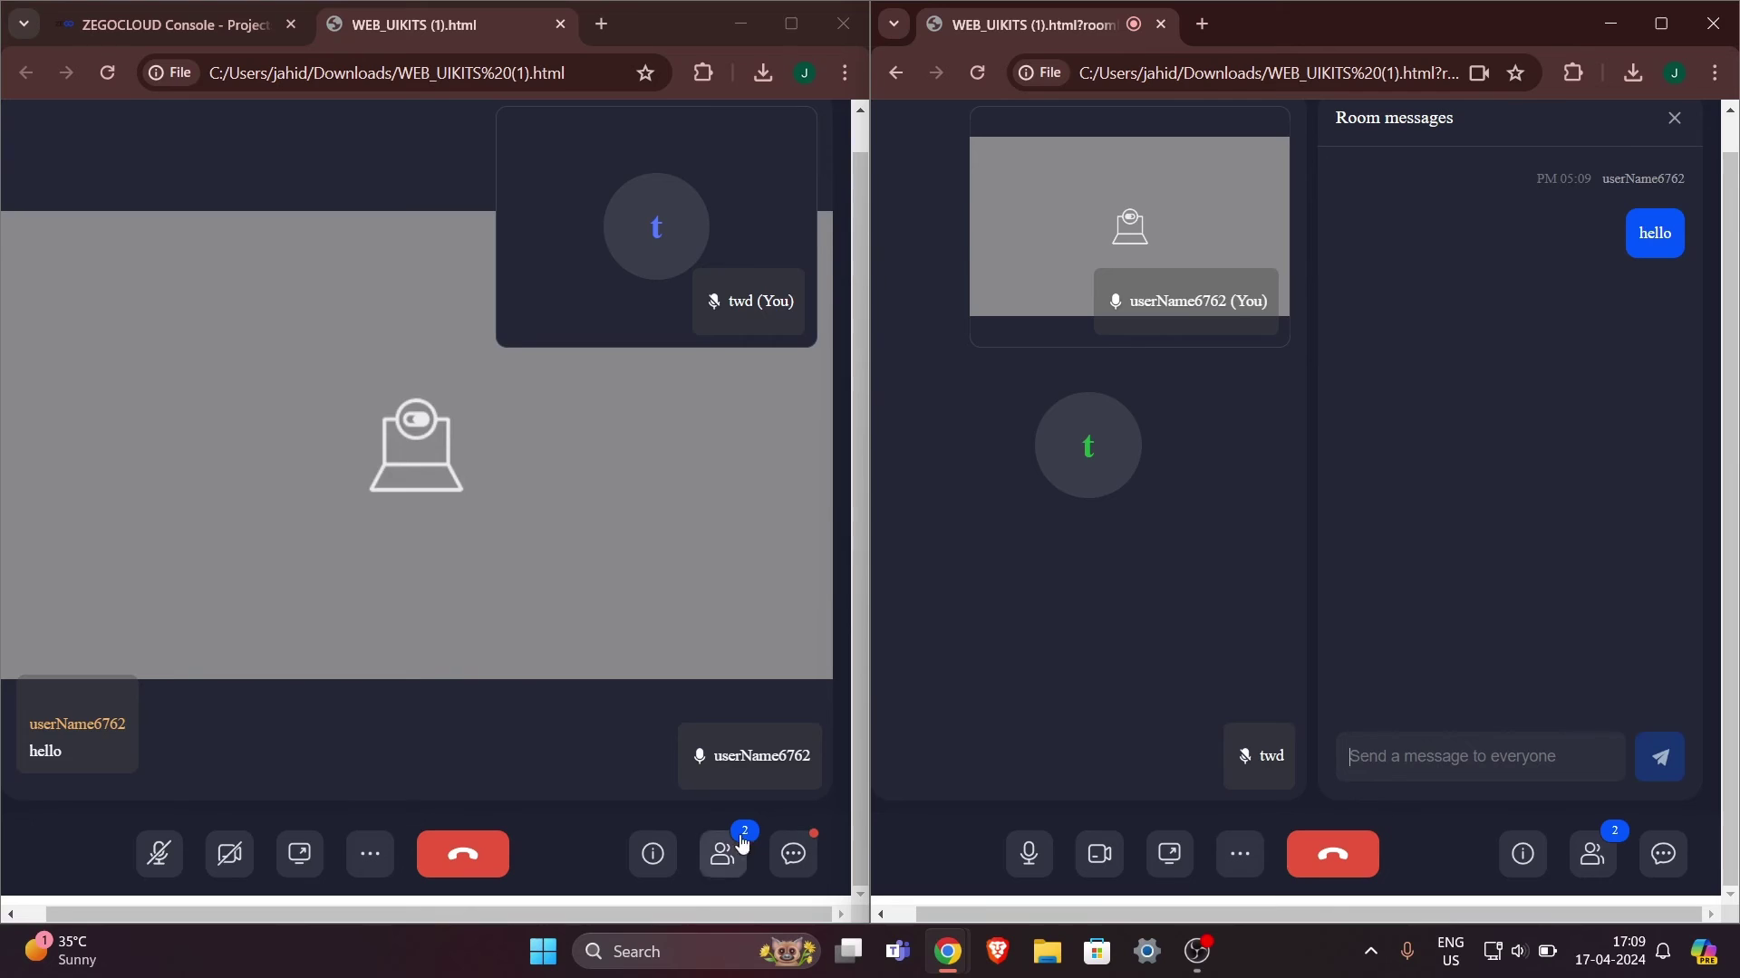
Confirm 'hello' arrived in the left window's room chat, then close the chat.
{"action": "left_click", "coordinate": [59, 744]}
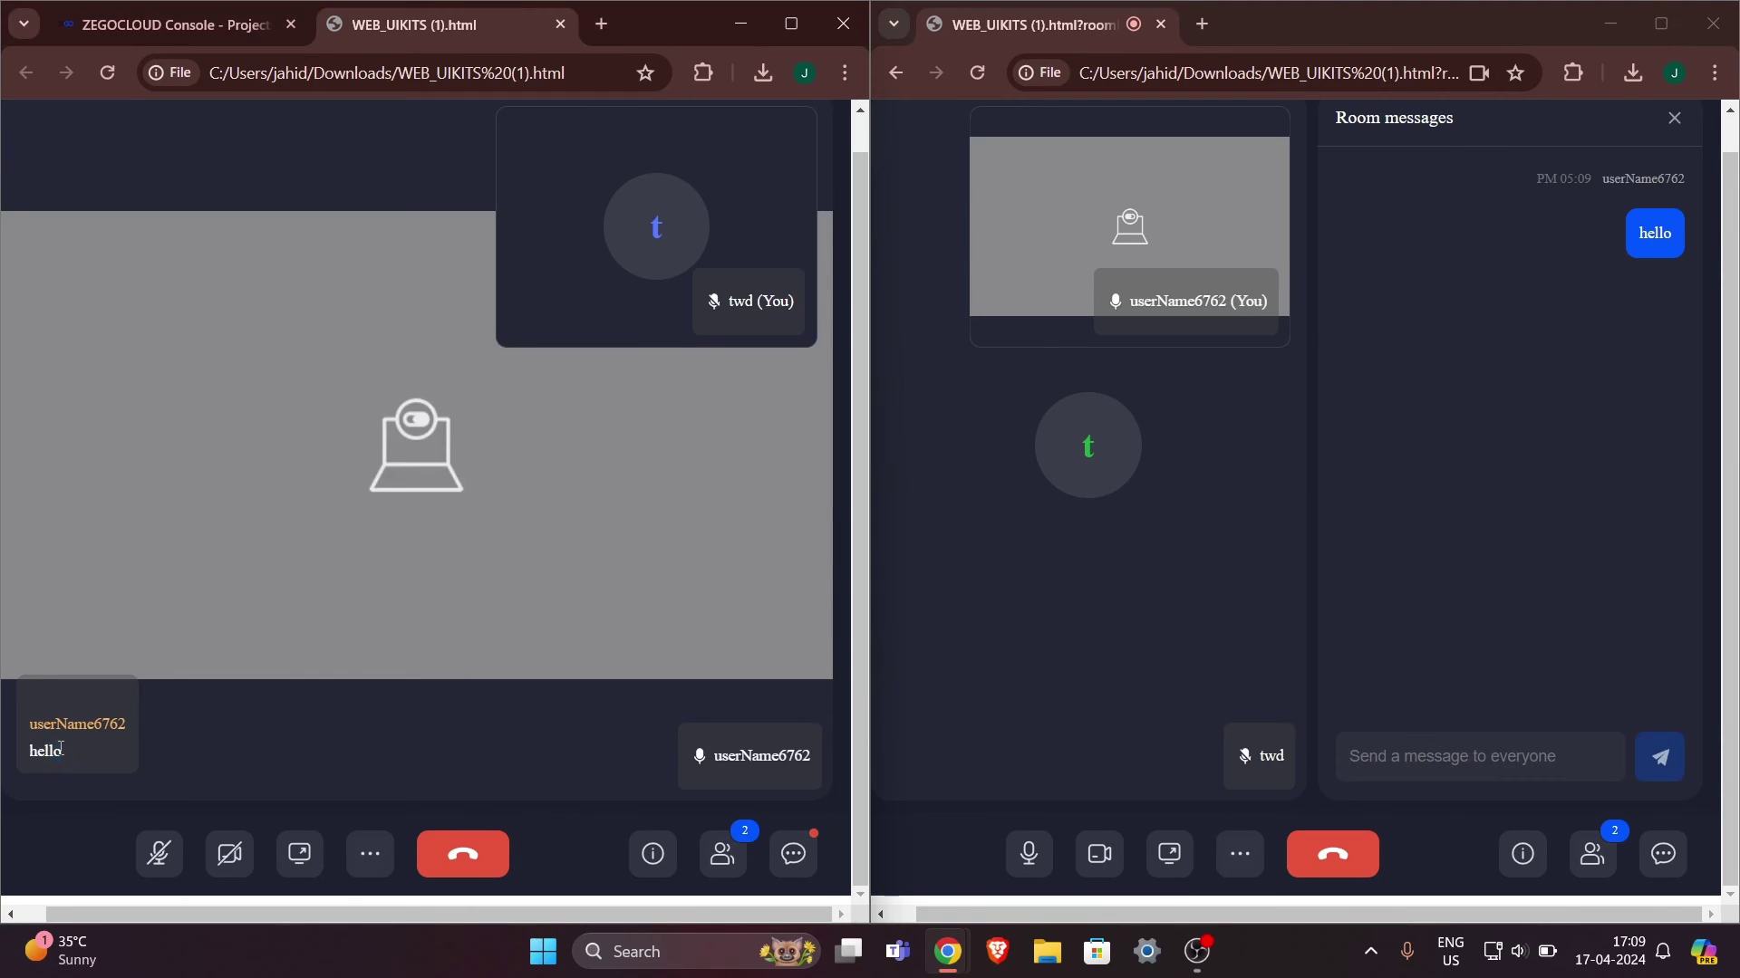
{"action": "left_click", "coordinate": [793, 857]}
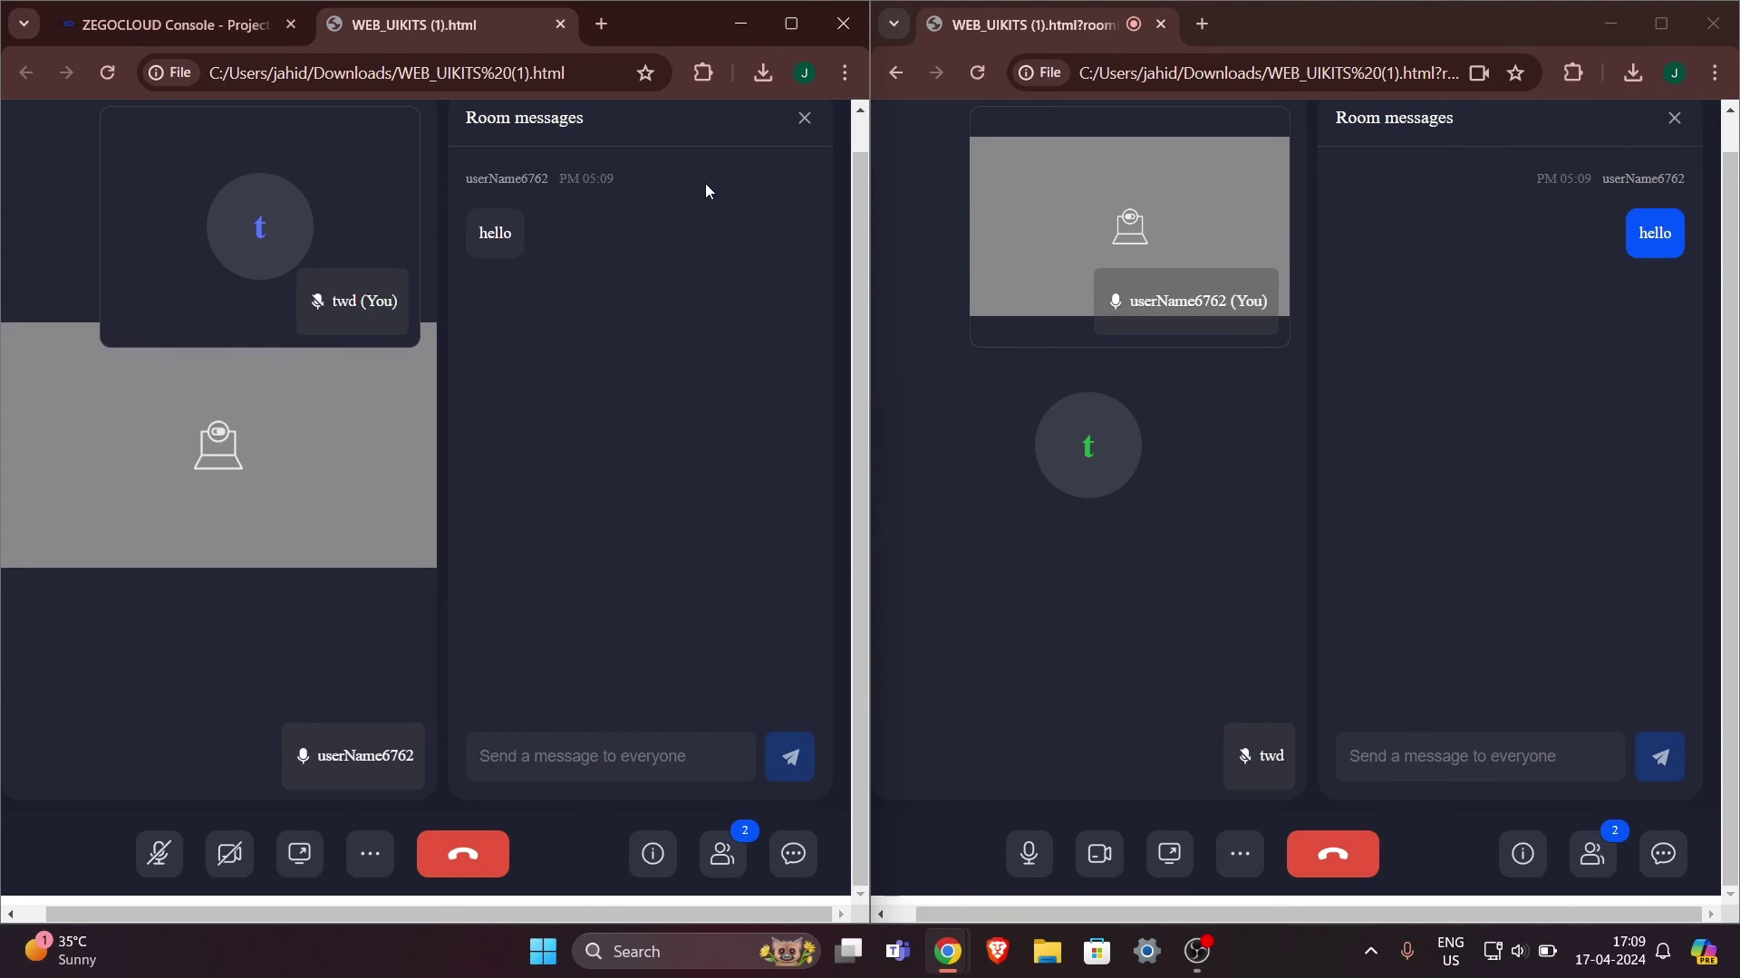
{"action": "left_click", "coordinate": [803, 121]}
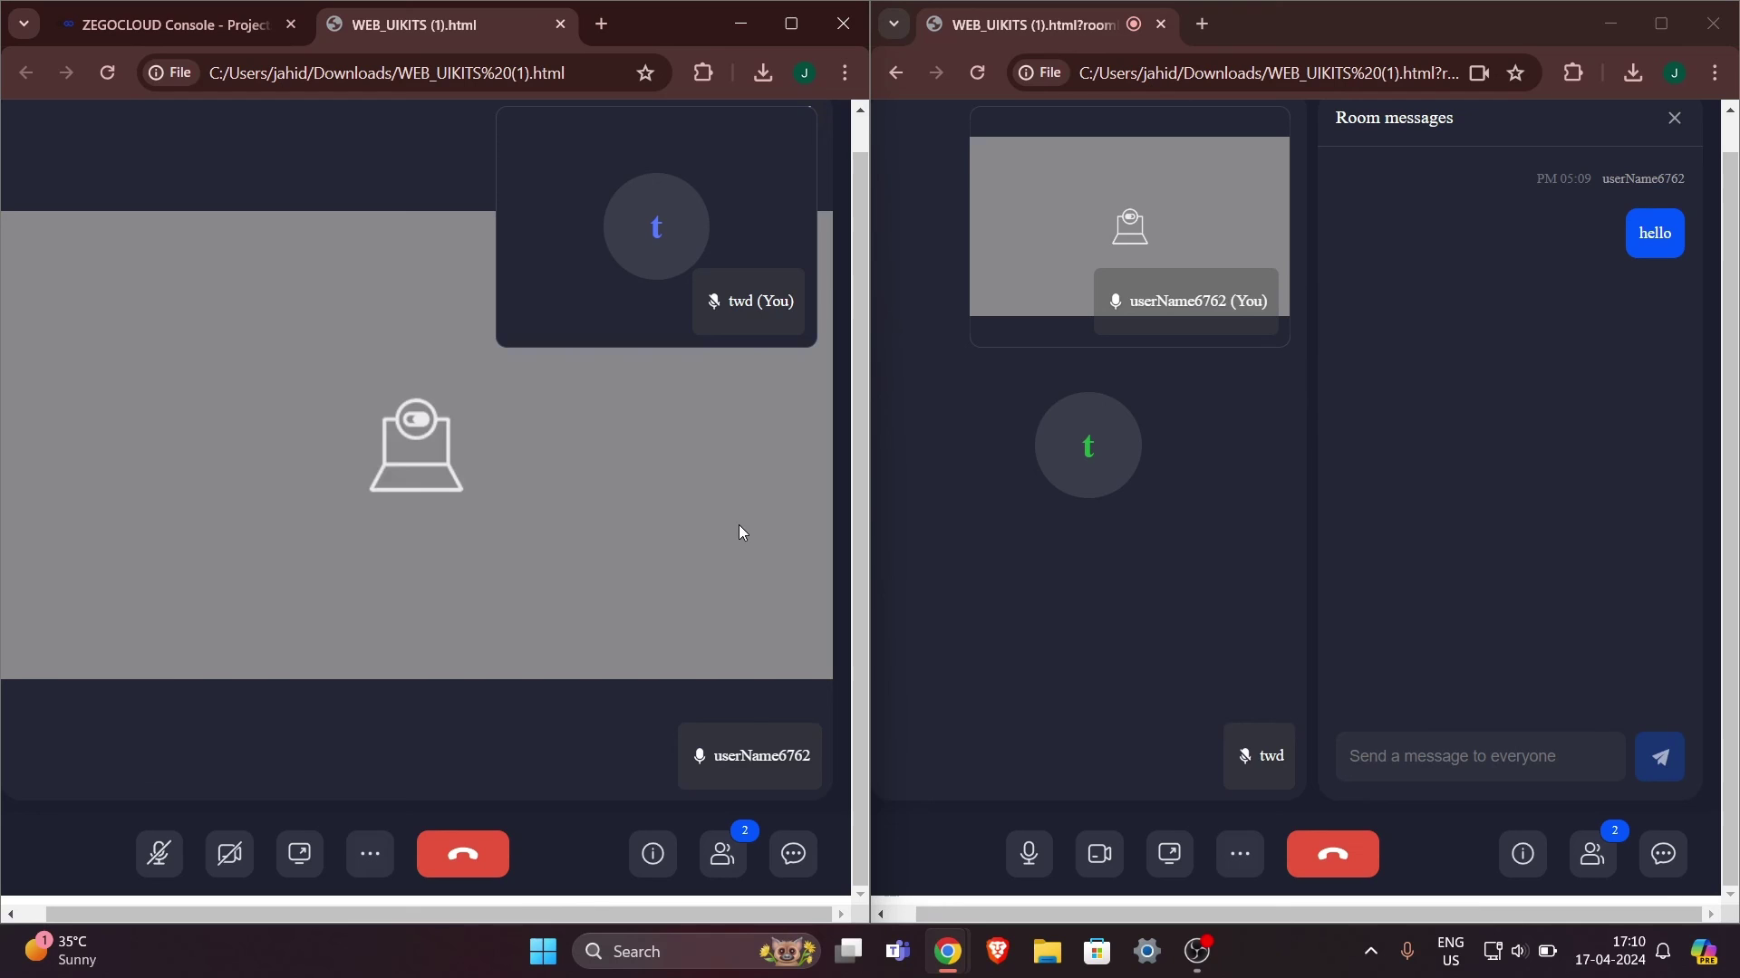
{"action": "left_click", "coordinate": [142, 27]}
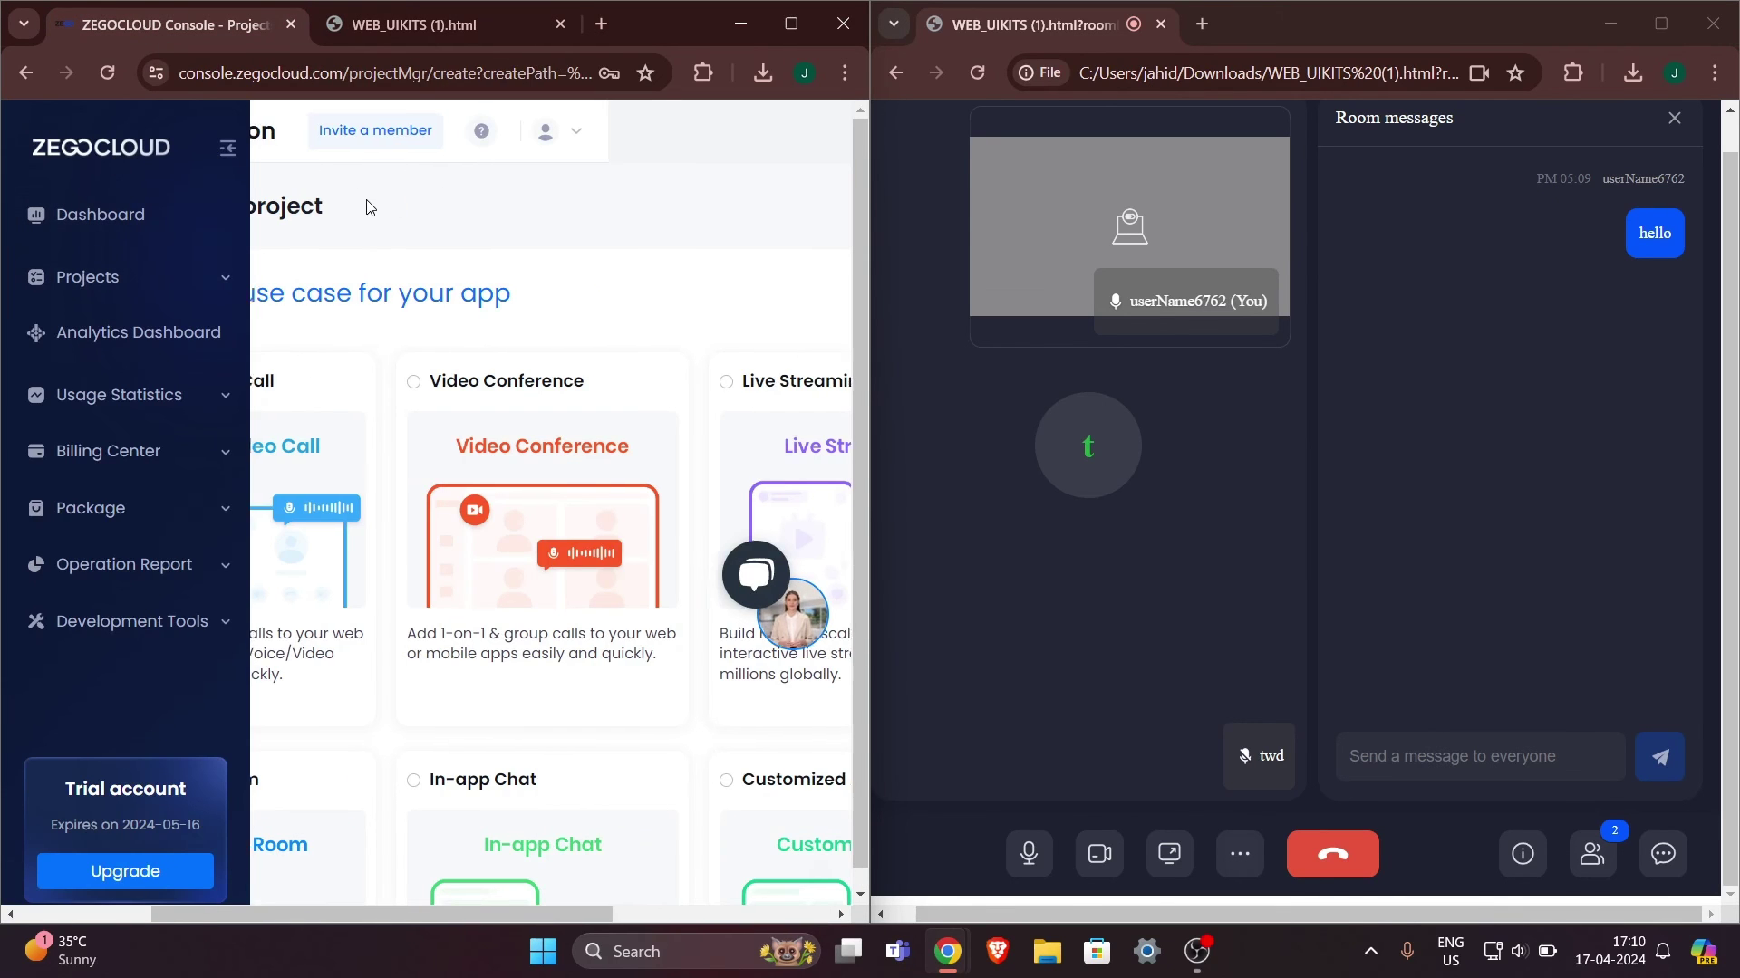
{"action": "scroll", "coordinate": [552, 498], "scroll_direction": "left", "scroll_amount": 3}
{"action": "left_click", "coordinate": [1314, 9]}
{"action": "left_click", "coordinate": [412, 25]}
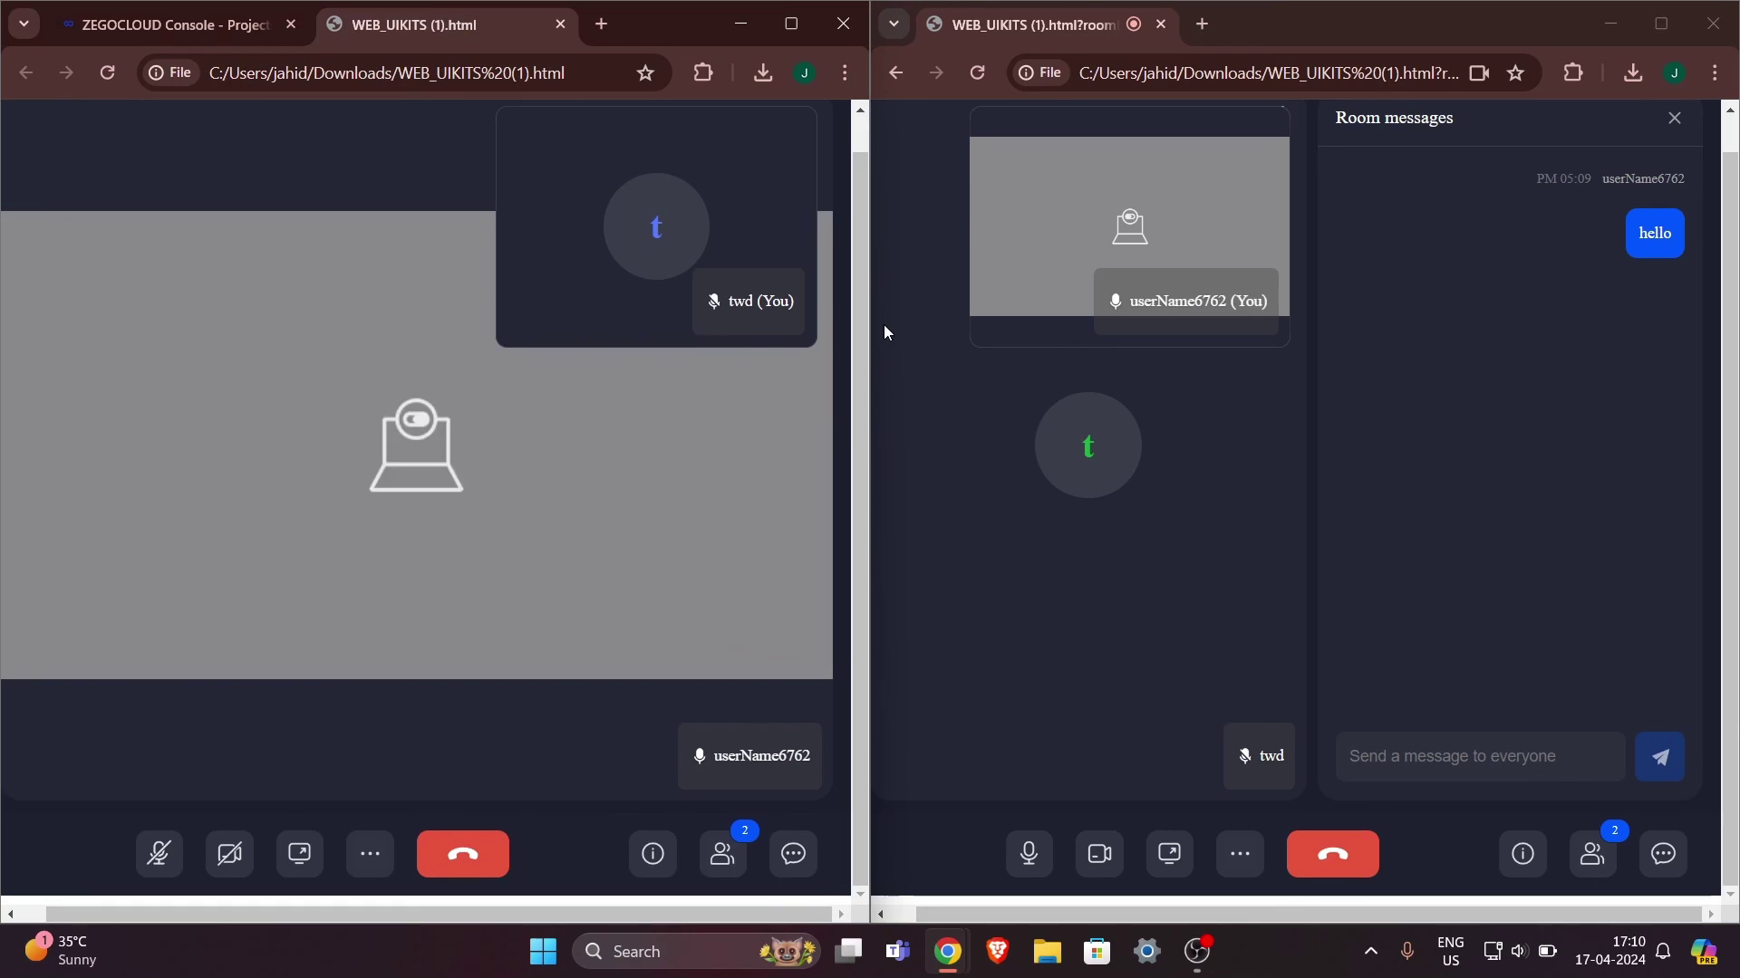
{"action": "left_click", "coordinate": [206, 32]}
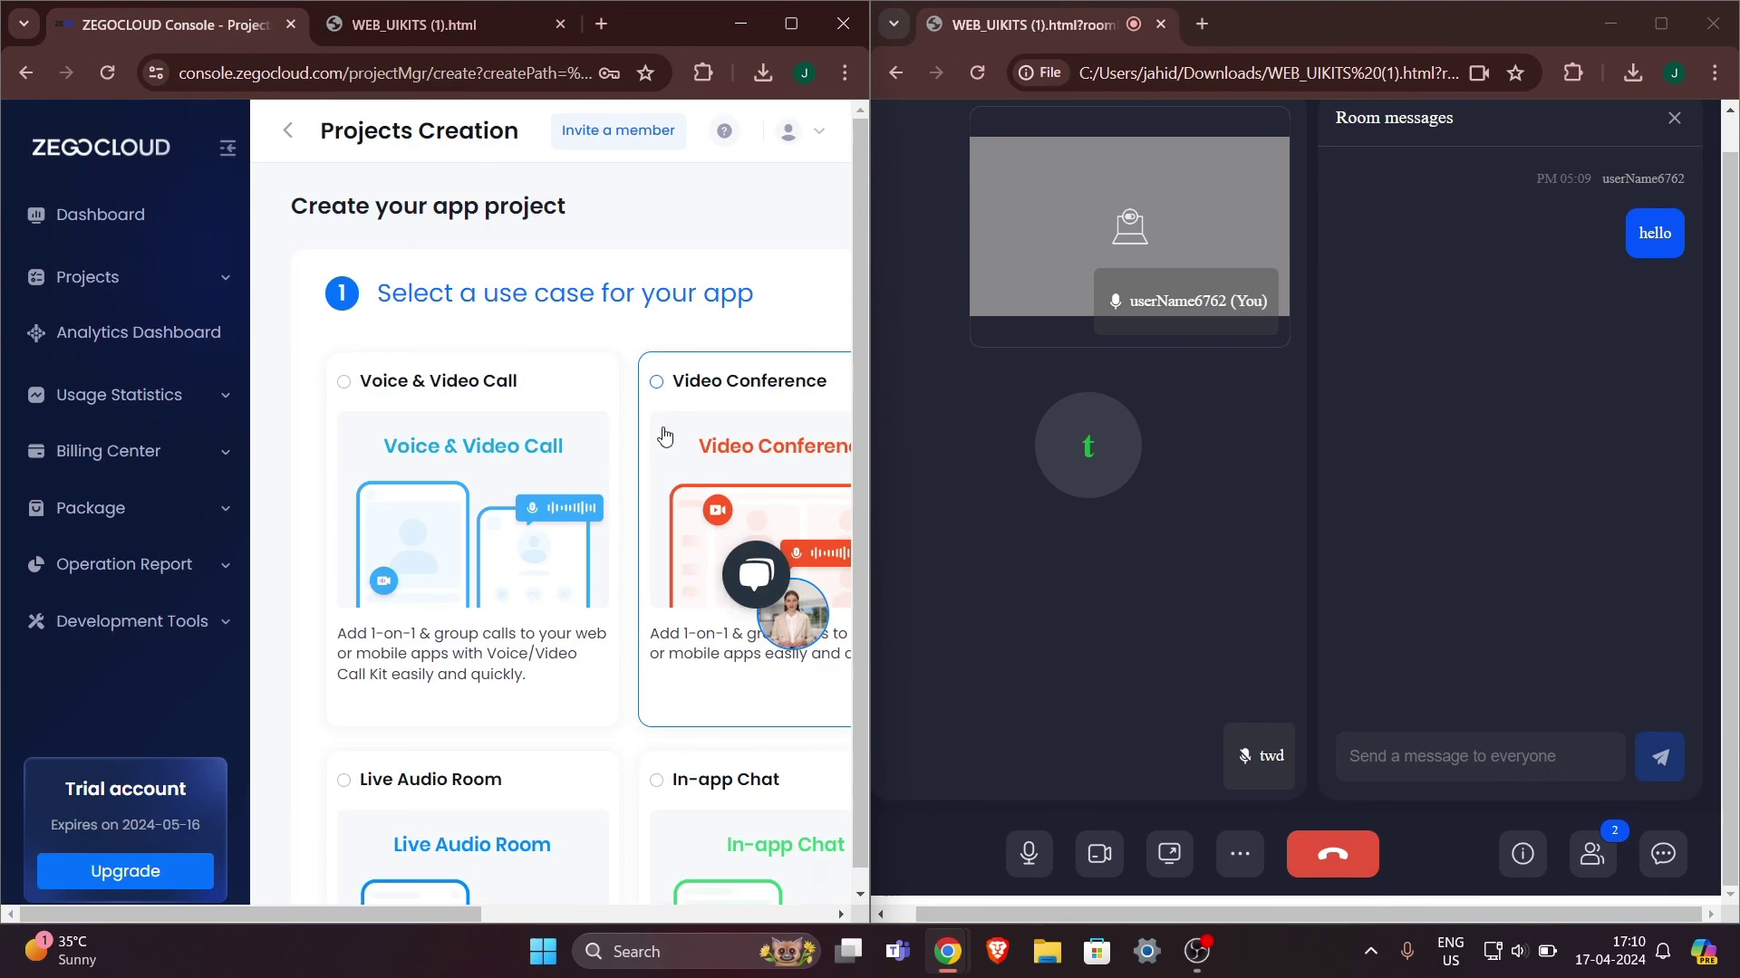
{"action": "scroll", "coordinate": [625, 263], "scroll_direction": "right", "scroll_amount": 2}
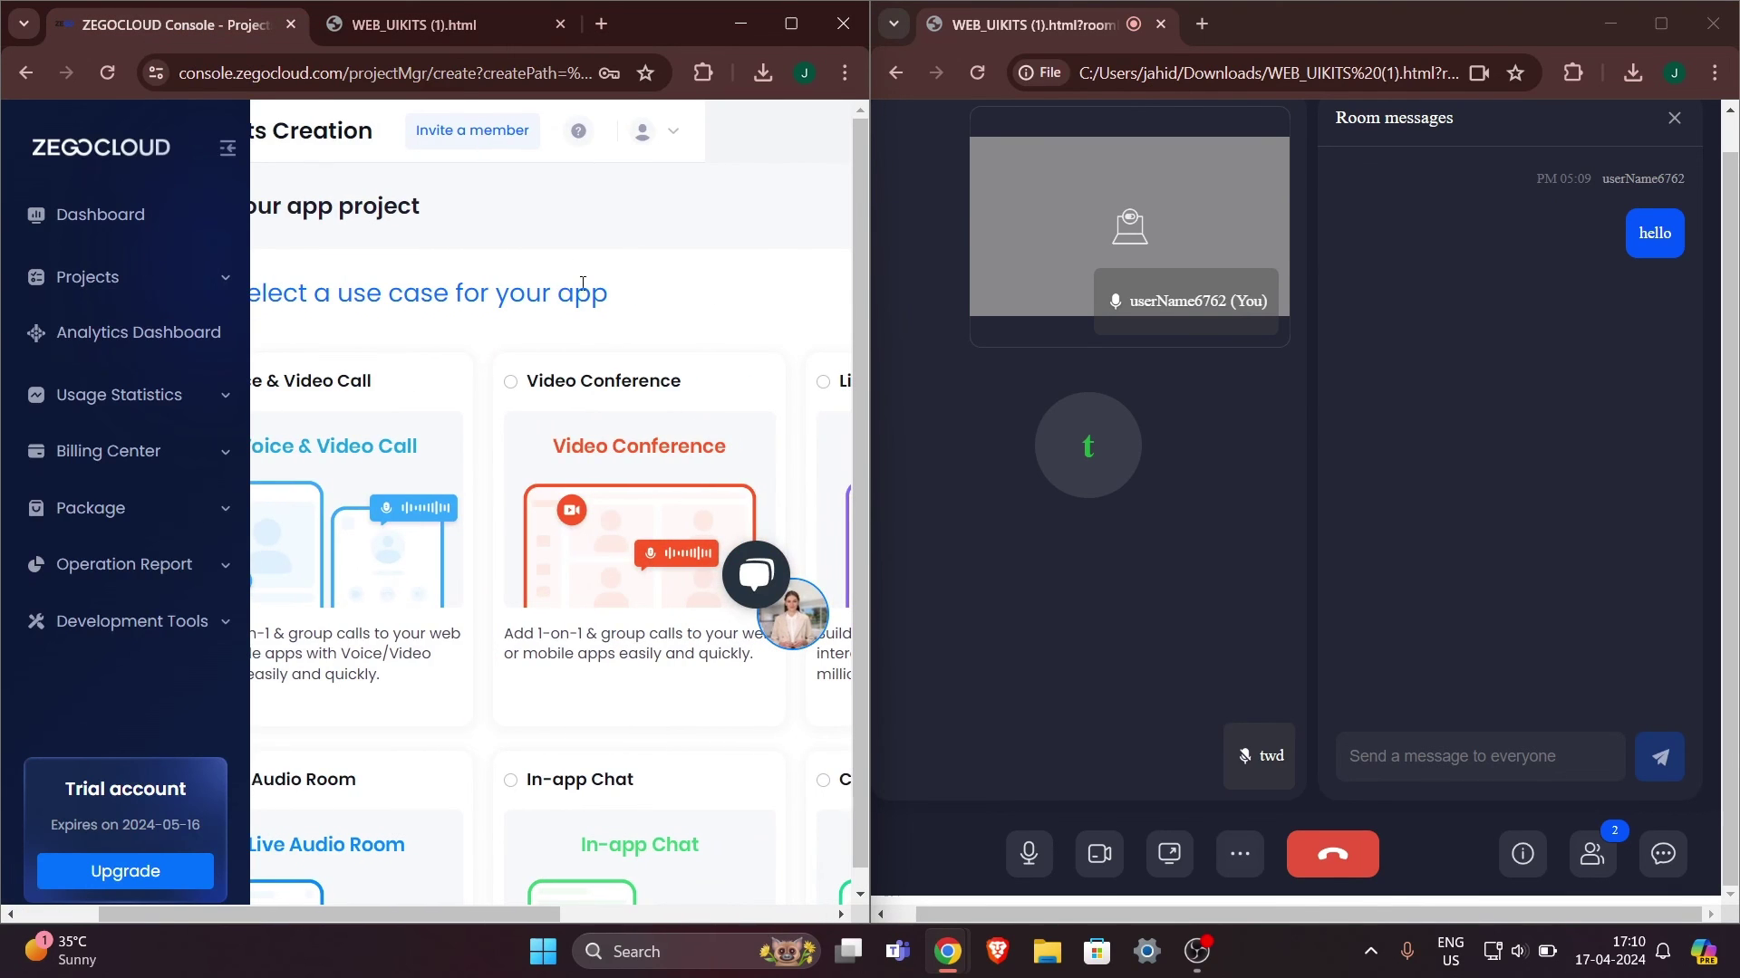
{"action": "left_click", "coordinate": [419, 29]}
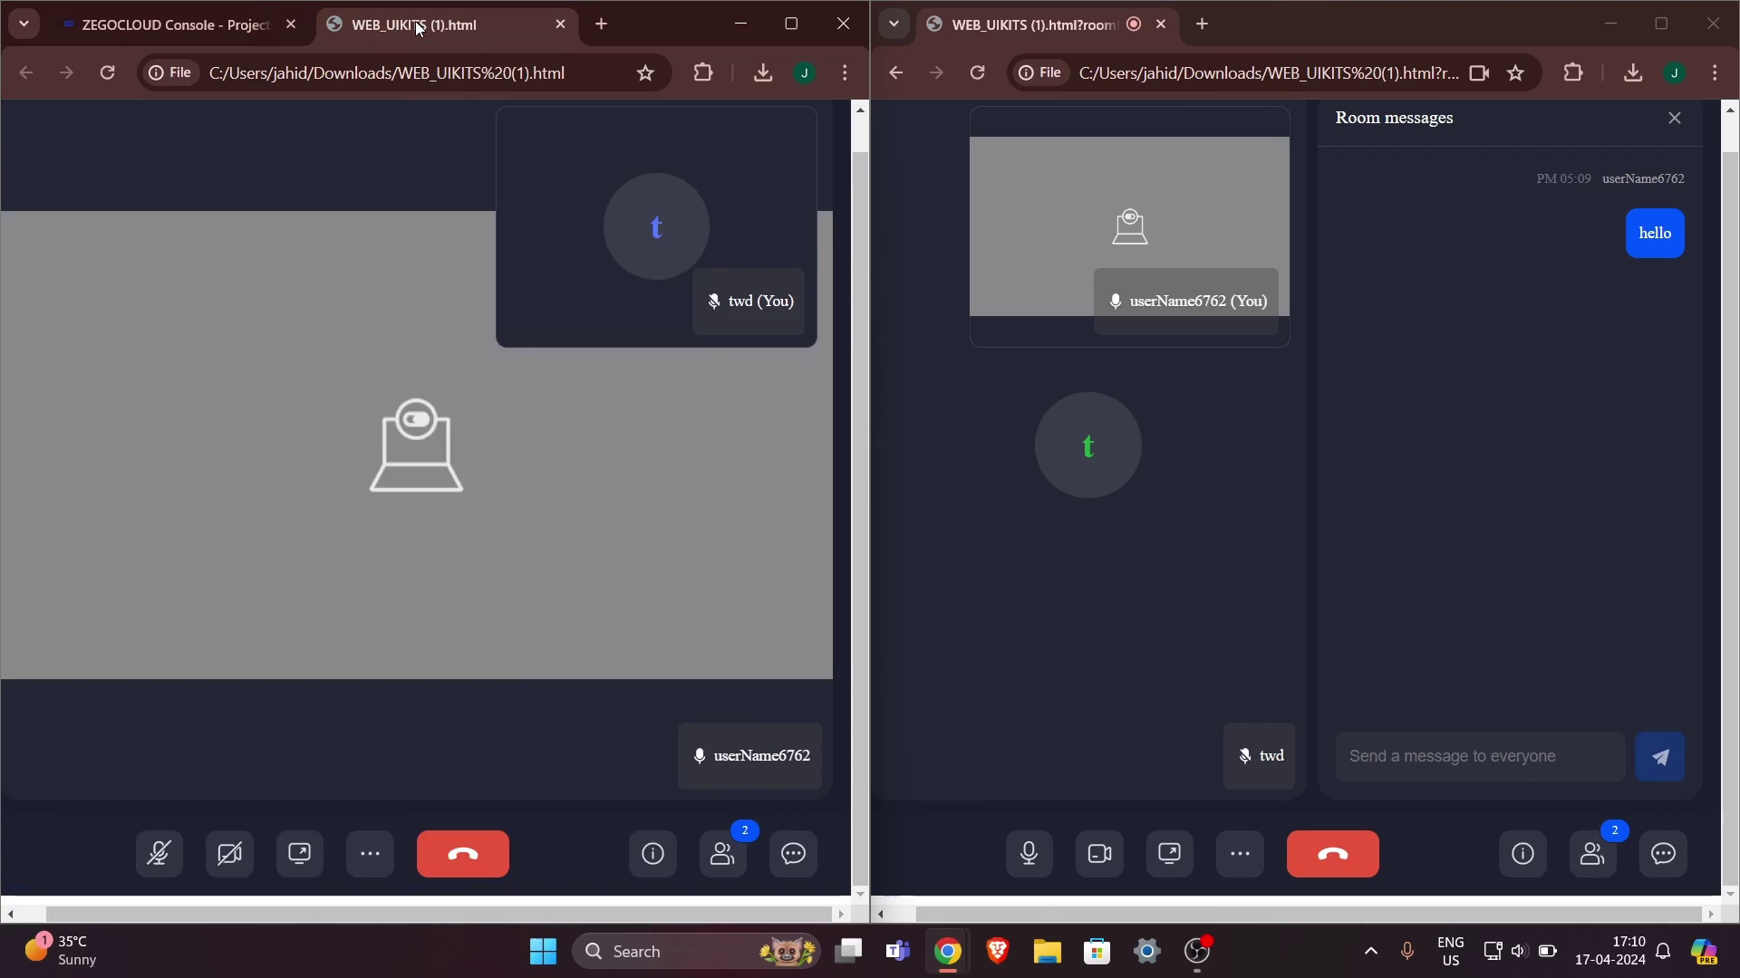
{"action": "mouse_move", "coordinate": [717, 338]}
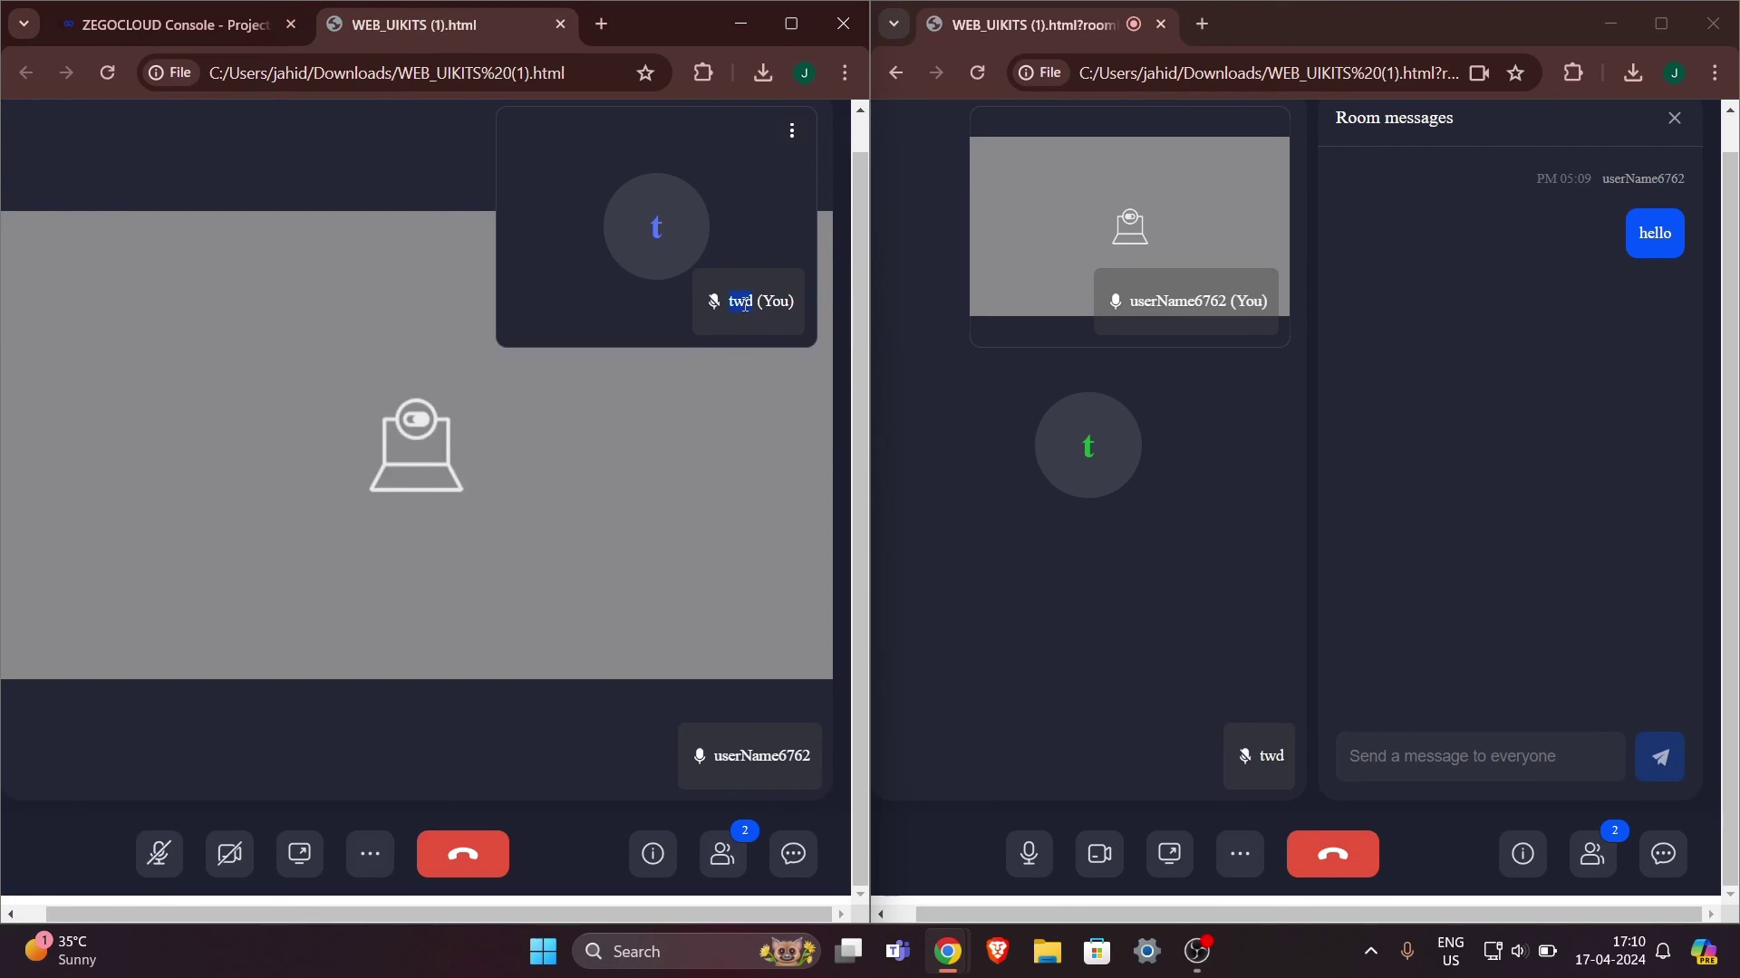